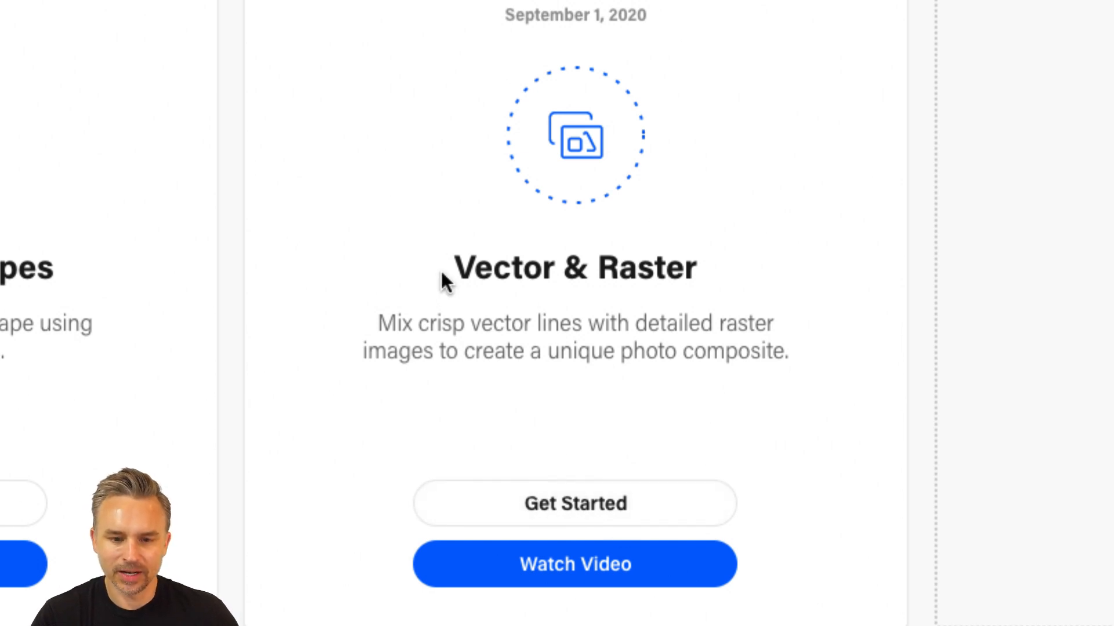
Step: Review the Vector & Raster challenge on Behance and its 02 VectorRaster files on Dropbox, and put the browser away
{"action": "double_click", "coordinate": [464, 268]}
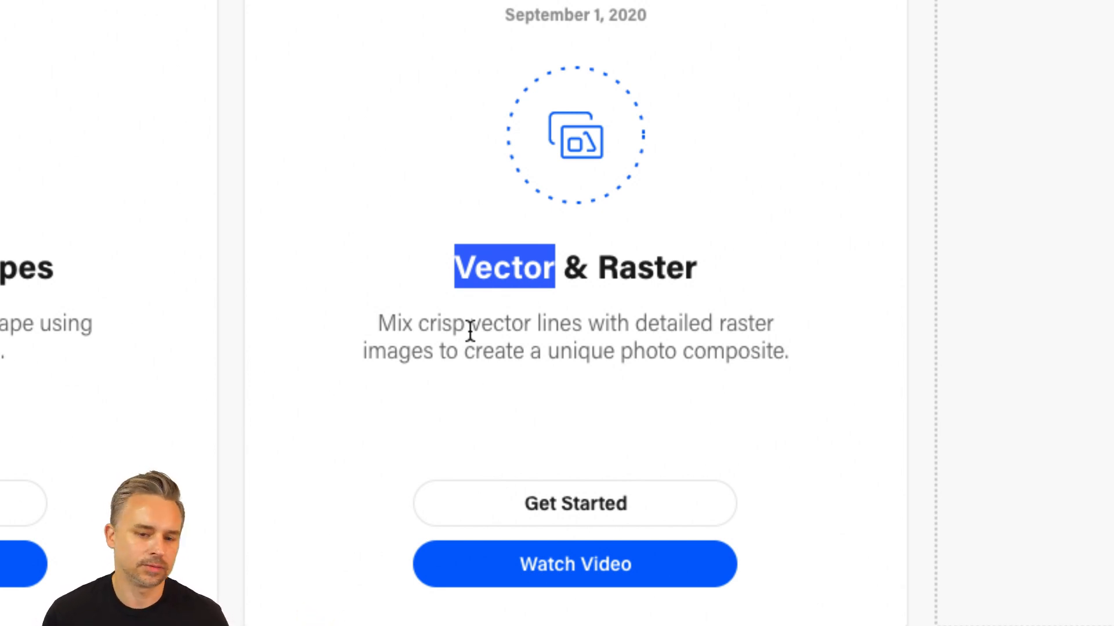
{"action": "double_click", "coordinate": [638, 268]}
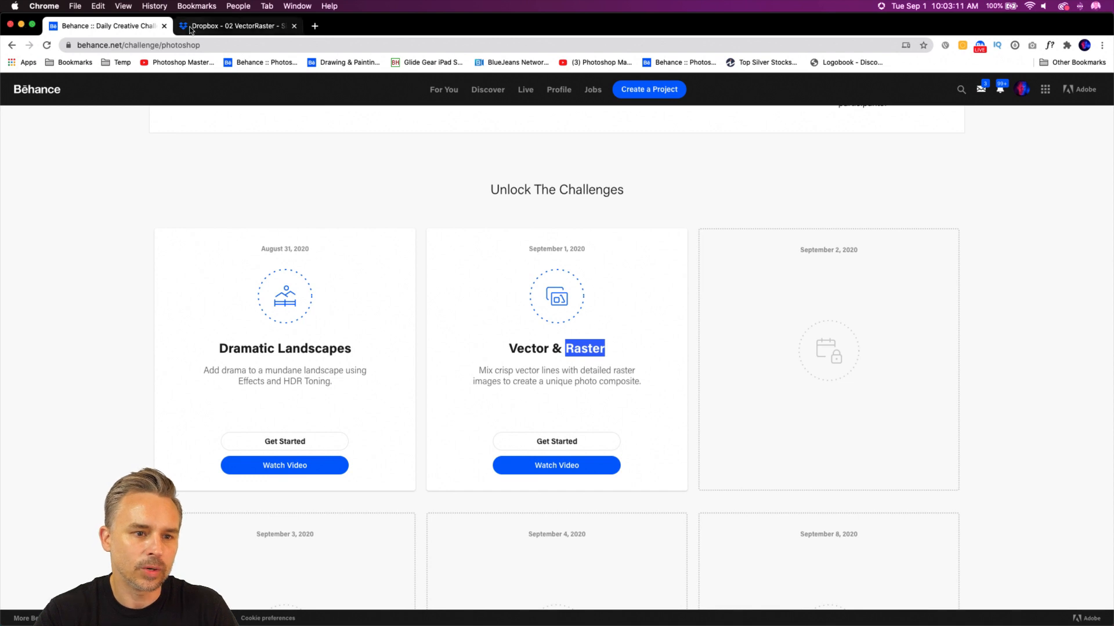
{"action": "left_click", "coordinate": [232, 26]}
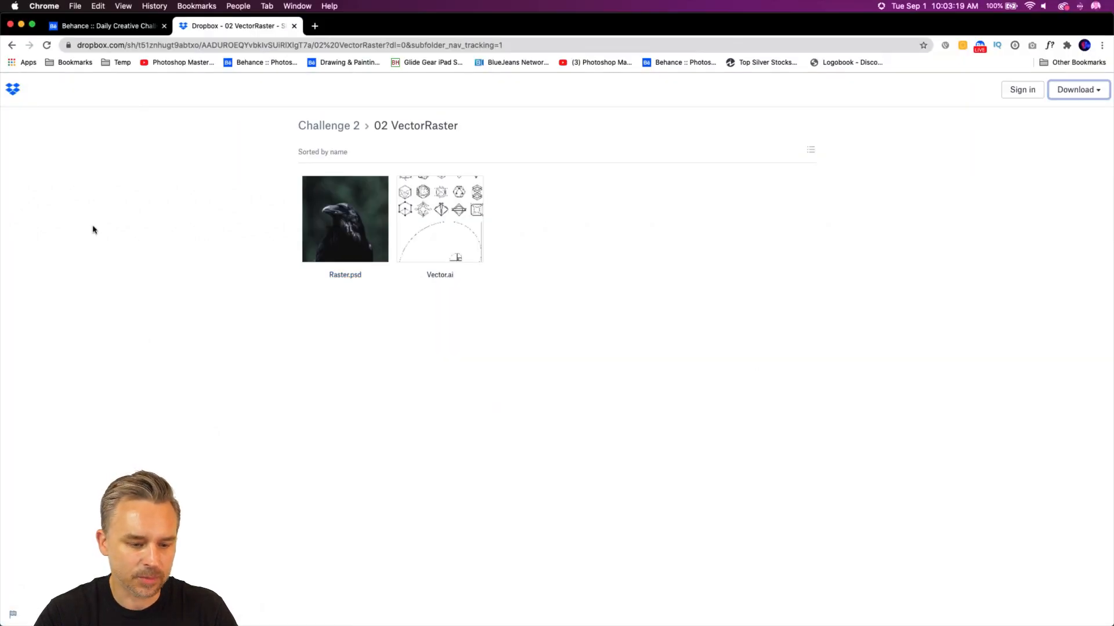
{"action": "left_click", "coordinate": [21, 24]}
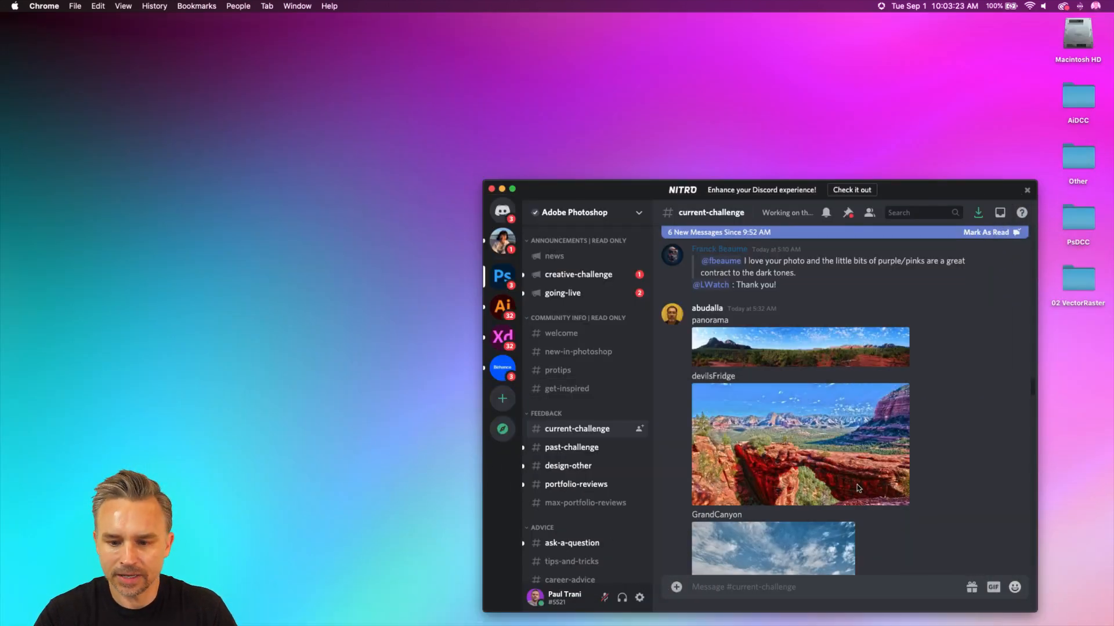
Step: Look through the images and comments posted in the current-challenge channel of the Adobe Photoshop Discord server
{"action": "scroll", "coordinate": [857, 485], "scroll_direction": "down", "scroll_amount": 6}
{"action": "scroll", "coordinate": [871, 473], "scroll_direction": "up", "scroll_amount": 8}
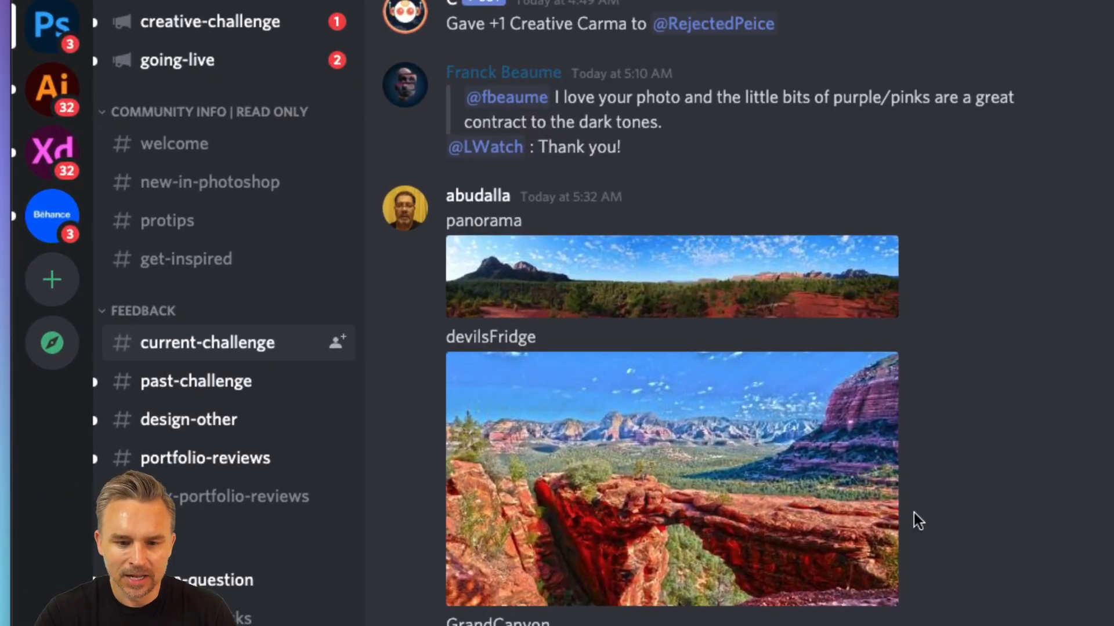
{"action": "scroll", "coordinate": [921, 514], "scroll_direction": "down", "scroll_amount": 3}
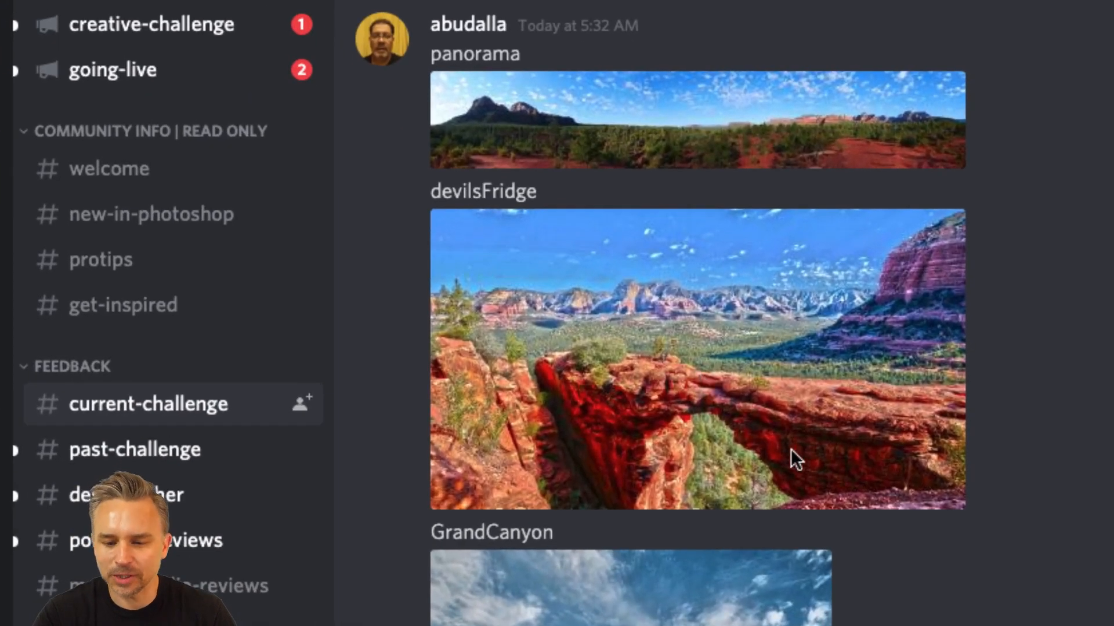
{"action": "scroll", "coordinate": [823, 472], "scroll_direction": "down", "scroll_amount": 5}
{"action": "scroll", "coordinate": [798, 451], "scroll_direction": "down", "scroll_amount": 15}
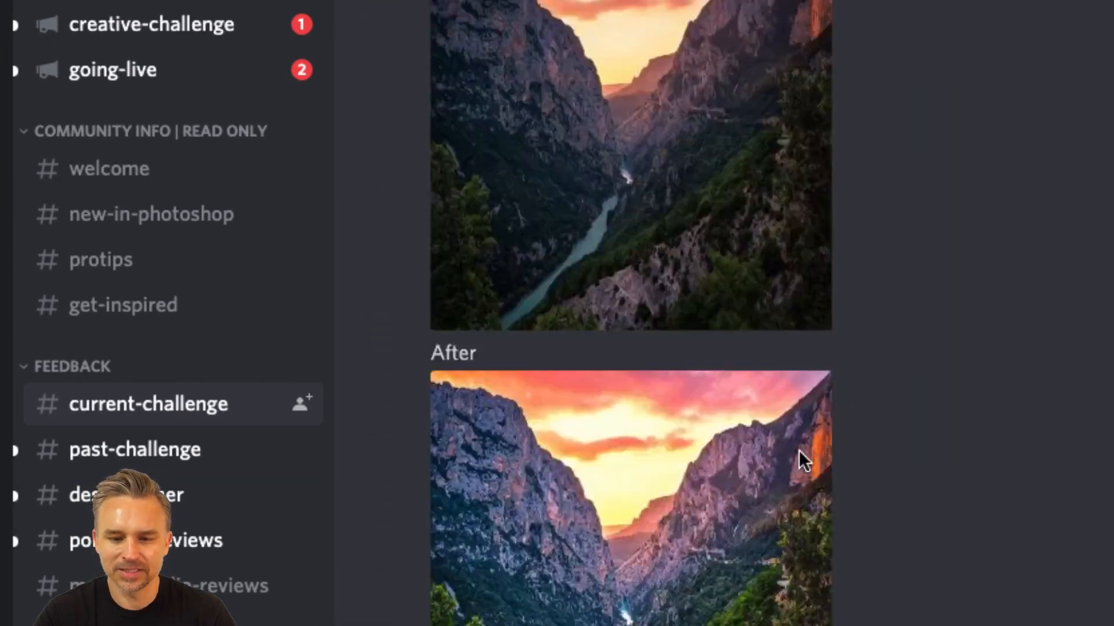
{"action": "scroll", "coordinate": [798, 451], "scroll_direction": "up", "scroll_amount": 10}
{"action": "scroll", "coordinate": [799, 451], "scroll_direction": "down", "scroll_amount": 8}
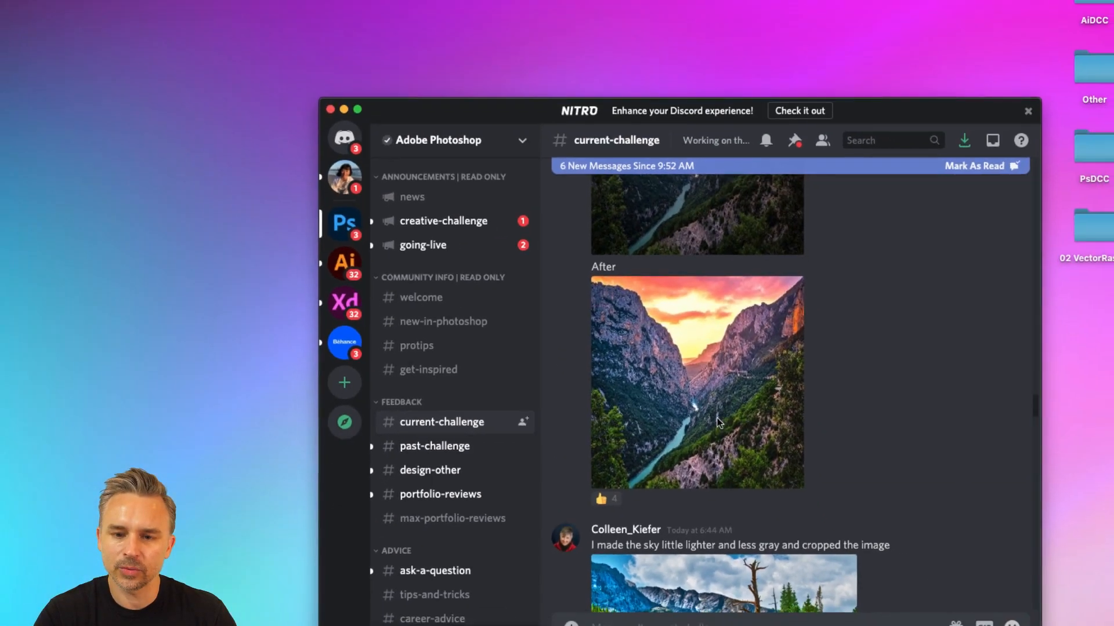
{"action": "scroll", "coordinate": [850, 433], "scroll_direction": "down", "scroll_amount": 8}
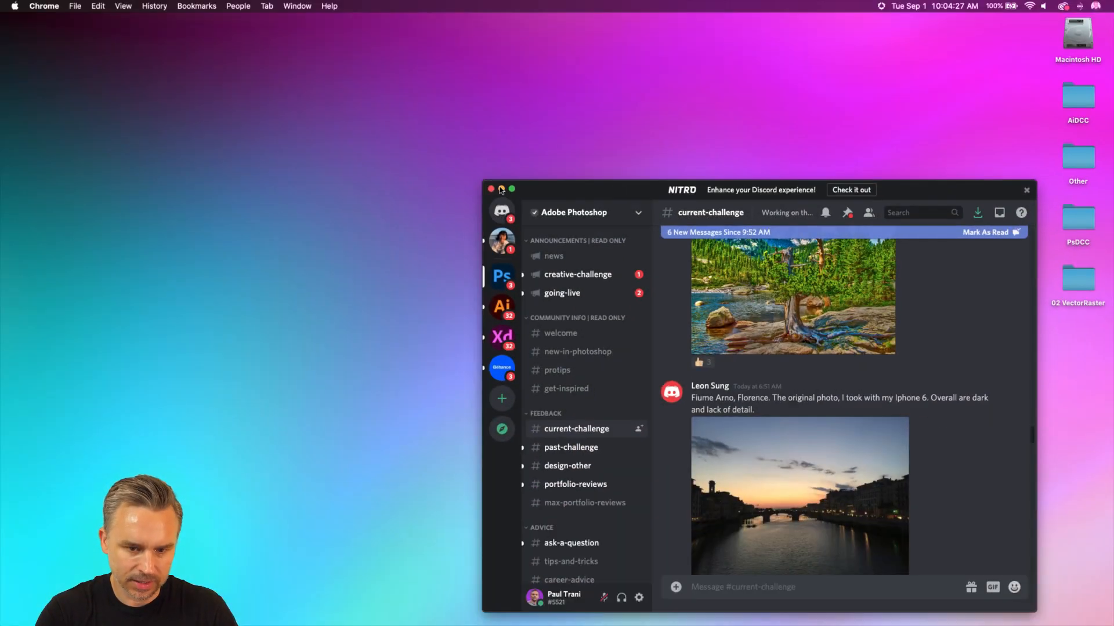
Step: Minimize Discord and switch to Photoshop with Raster.psd from the 02 VectorRaster folder
{"action": "left_click_drag", "start_coordinate": [503, 192], "coordinate": [393, 80]}
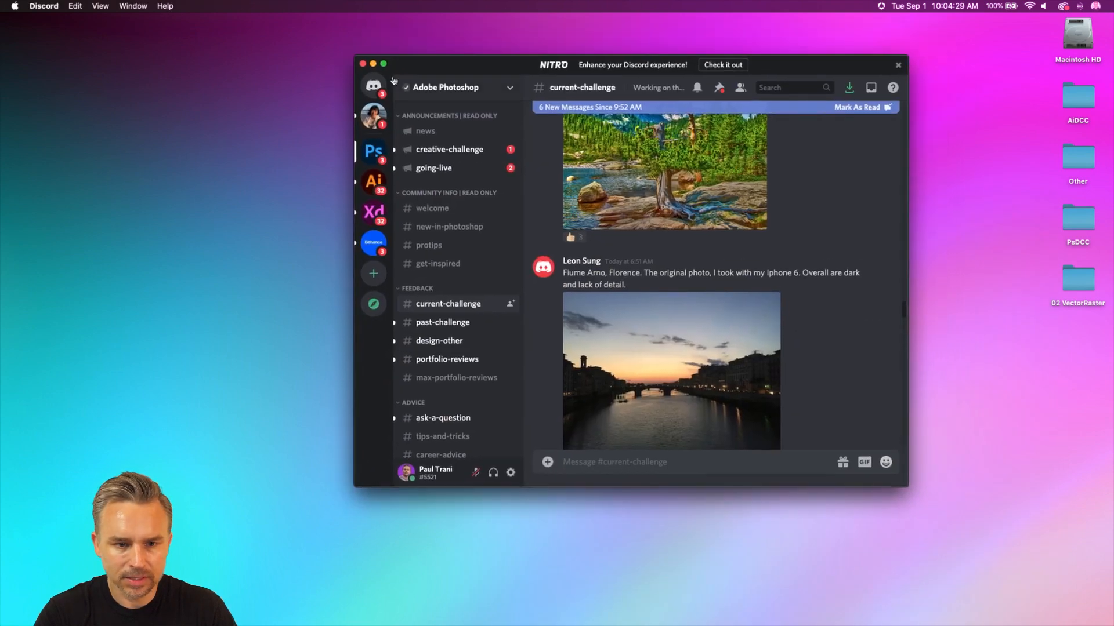
{"action": "left_click", "coordinate": [373, 64]}
{"action": "left_click", "coordinate": [1067, 278]}
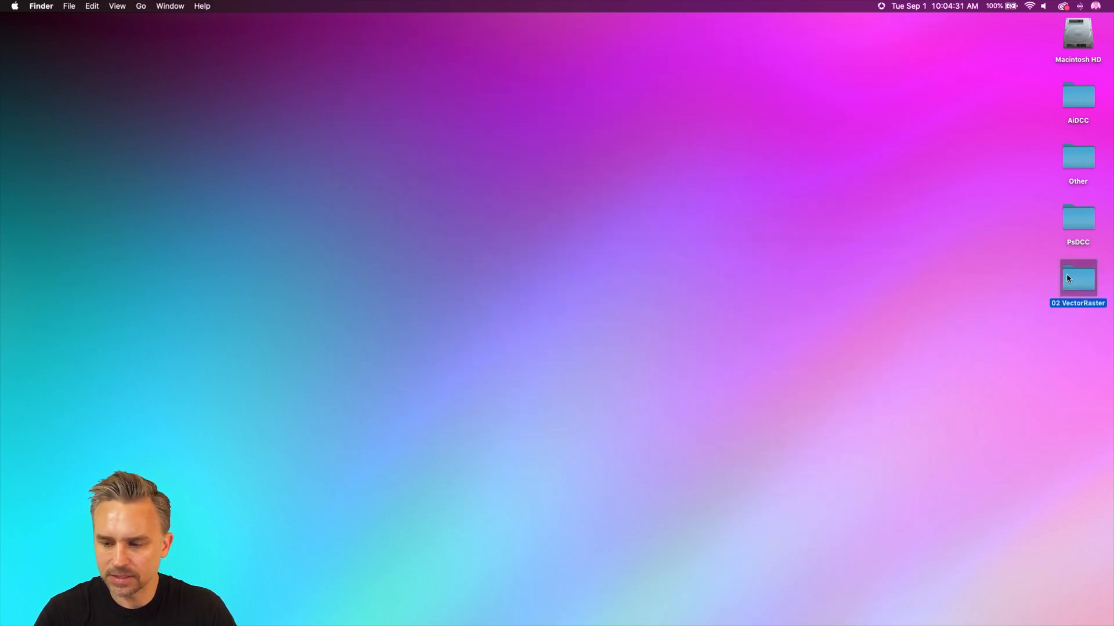
{"action": "left_click", "coordinate": [302, 616]}
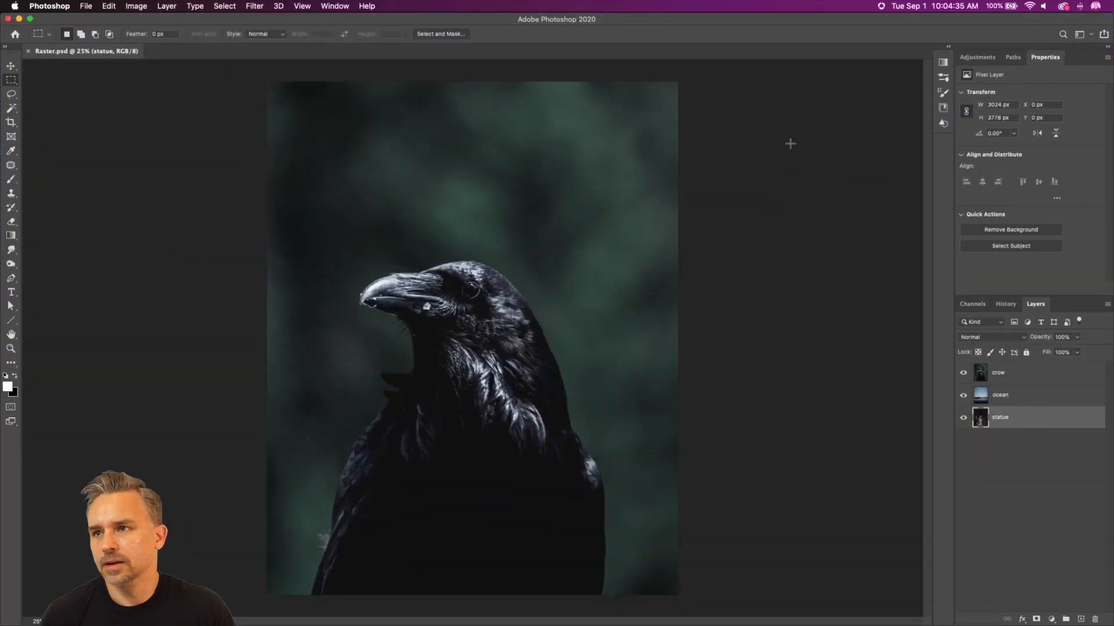
Step: Hide the crow and ocean layers in Raster.psd, leaving only the statue layer shown
{"action": "key", "text": "super+minus"}
{"action": "key", "text": "super+0"}
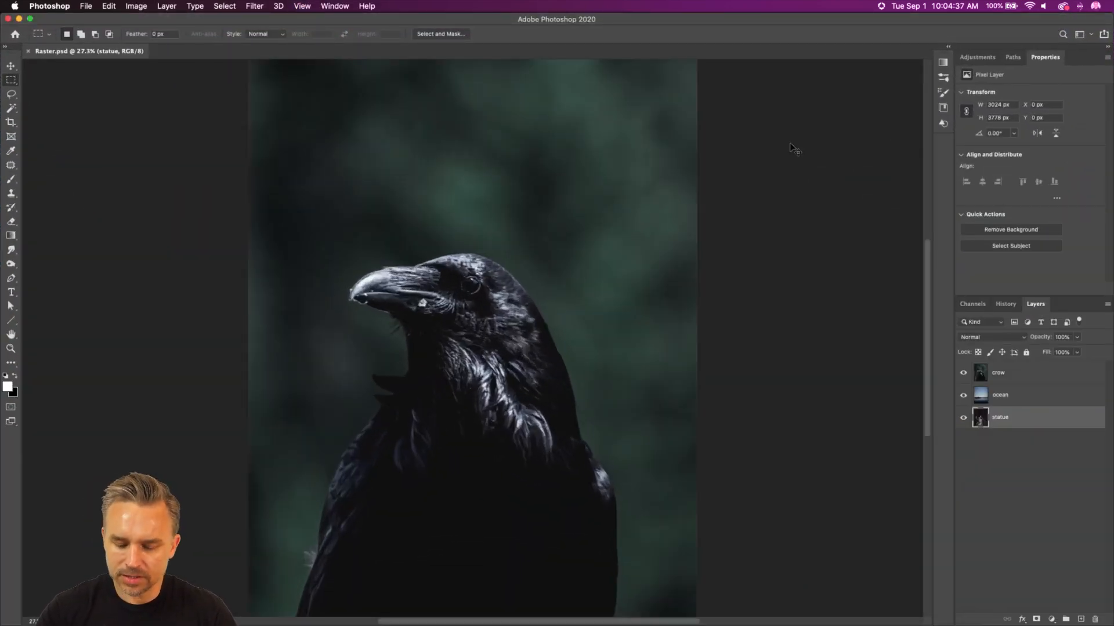
{"action": "scroll", "coordinate": [790, 144], "scroll_direction": "left", "scroll_amount": 1}
{"action": "scroll", "coordinate": [790, 144], "scroll_direction": "down", "scroll_amount": 1}
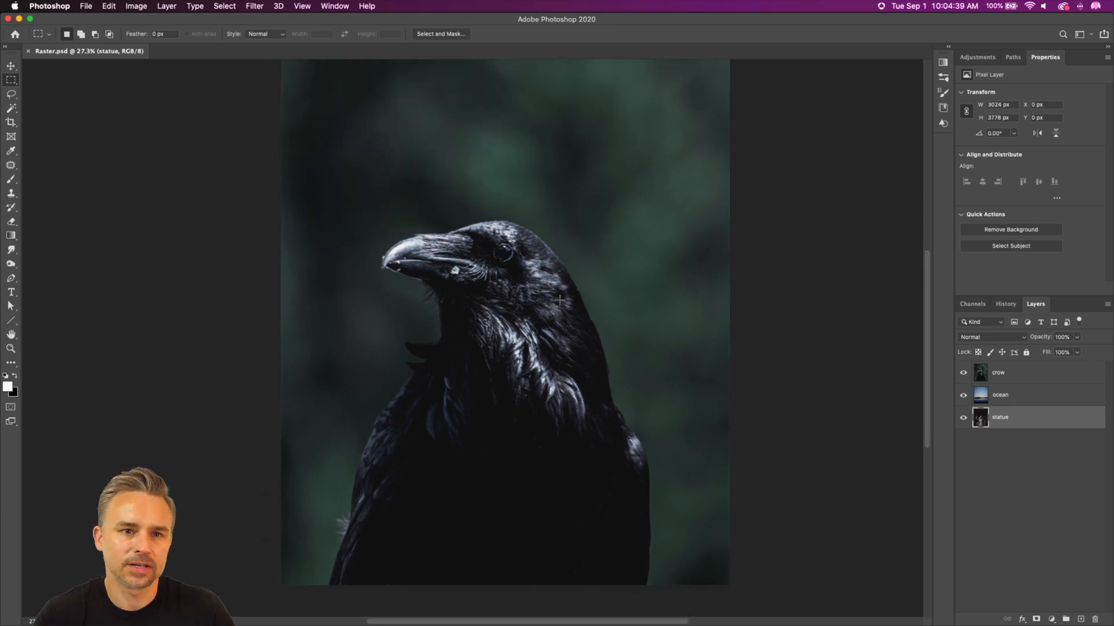
{"action": "scroll", "coordinate": [676, 368], "scroll_direction": "up", "scroll_amount": 2}
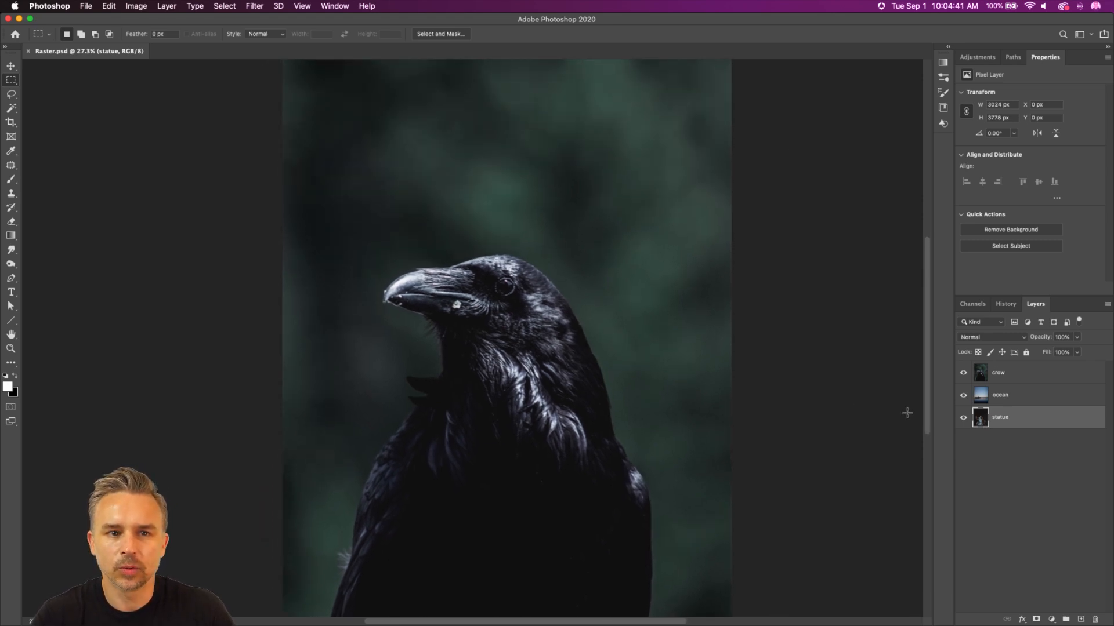
{"action": "left_click", "coordinate": [963, 372]}
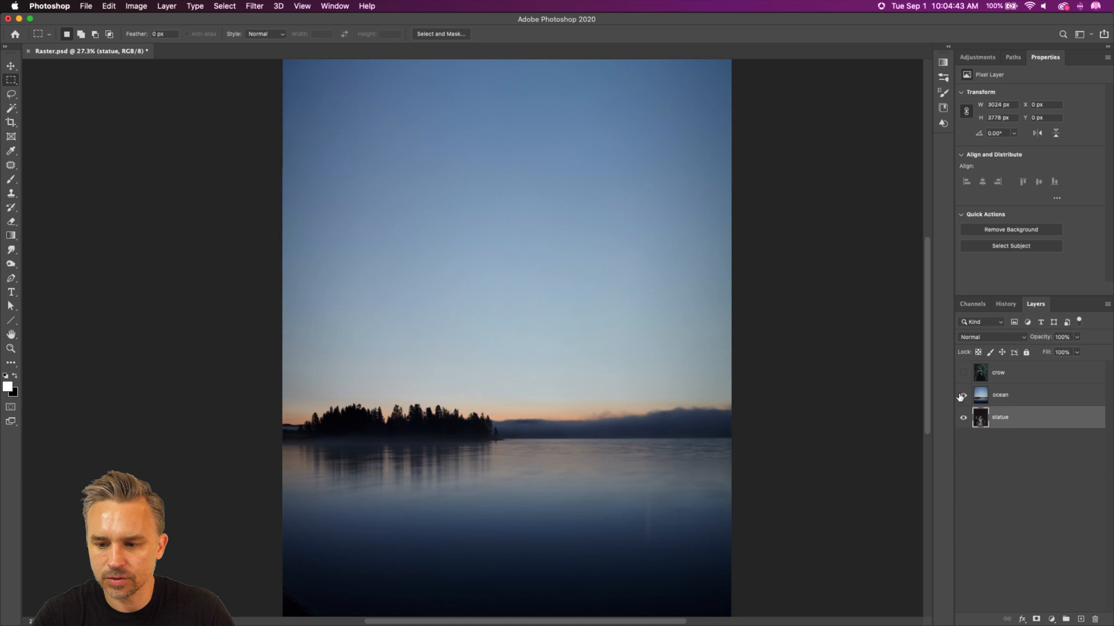
{"action": "left_click", "coordinate": [962, 396]}
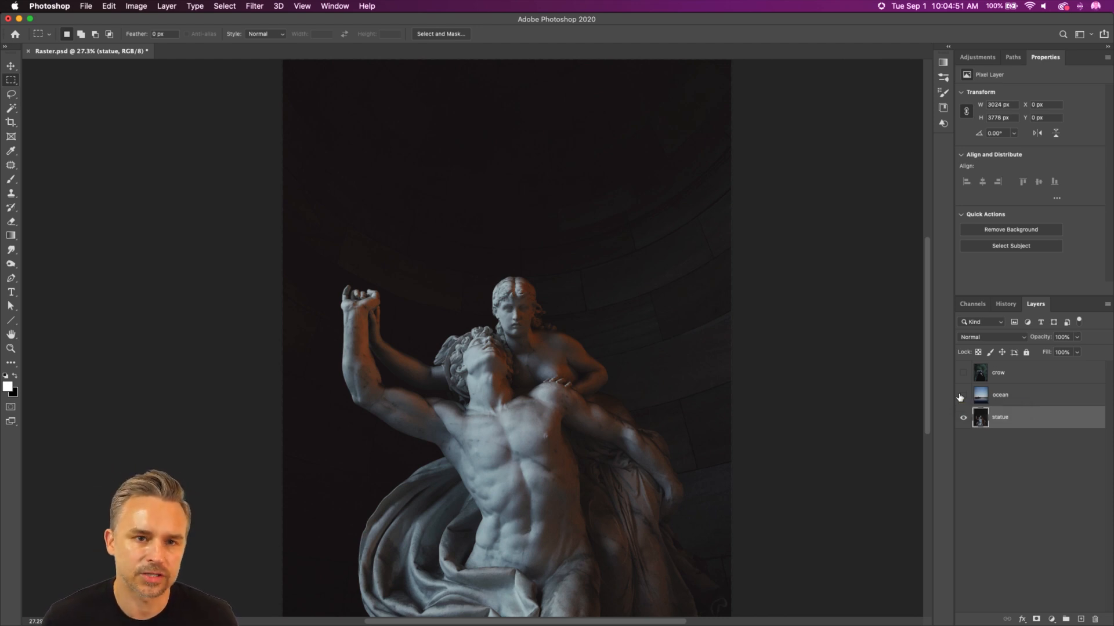
Step: Examine the statue image at pixel level and return to a view of the whole figure
{"action": "key", "text": "super+equal"}
{"action": "key", "text": "super+equal"}
{"action": "key", "text": "super+equal"}
{"action": "key", "text": "super+equal"}
{"action": "key", "text": "super+equal"}
{"action": "key", "text": "super+equal"}
{"action": "key", "text": "super+equal"}
{"action": "key", "text": "super+equal"}
{"action": "key", "text": "super+equal"}
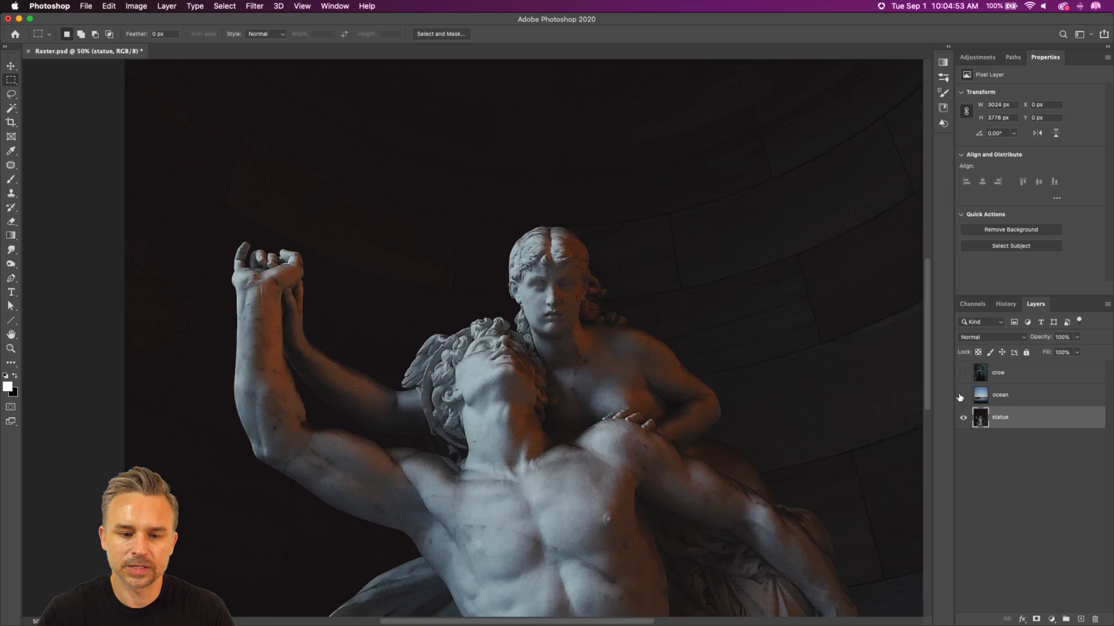
{"action": "key", "text": "super+equal"}
{"action": "key", "text": "super+equal"}
{"action": "key", "text": "super+equal"}
{"action": "key", "text": "super+equal"}
{"action": "key", "text": "super+equal"}
{"action": "key", "text": "super+equal"}
{"action": "key", "text": "super+equal"}
{"action": "key", "text": "super+equal"}
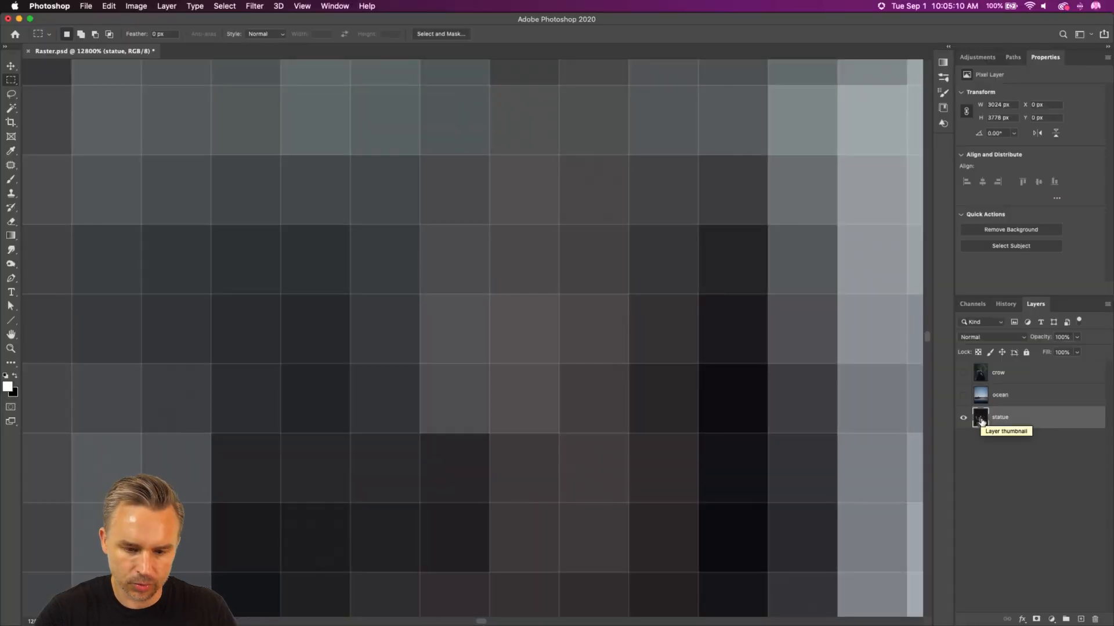
{"action": "key", "text": "super+0"}
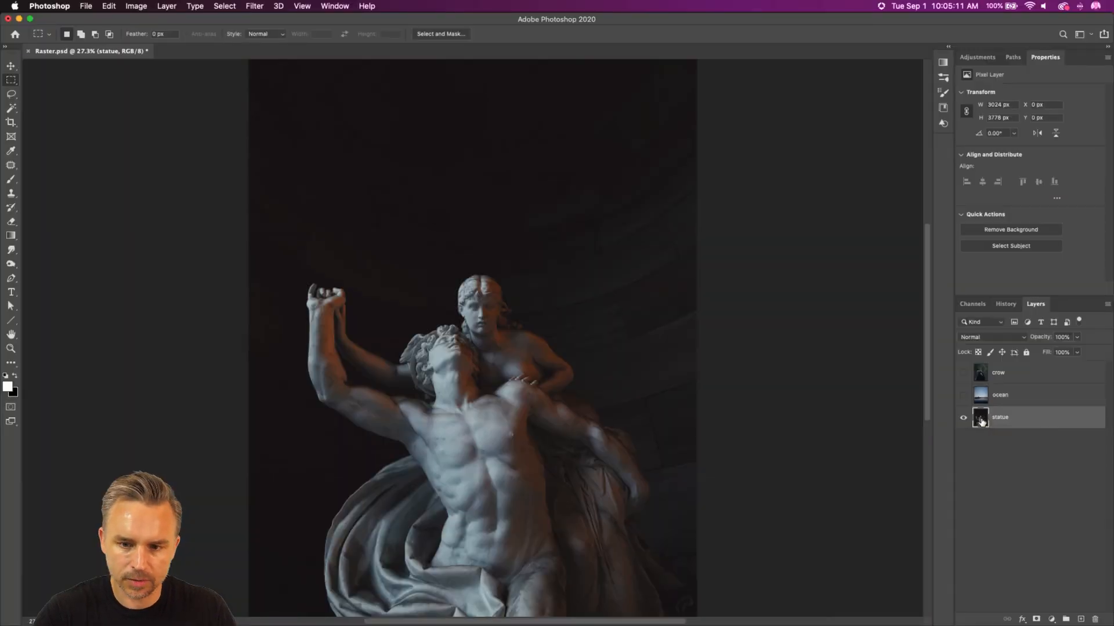
Step: Choose the Ellipse tool from the group of shape tools
{"action": "left_click", "coordinate": [11, 322]}
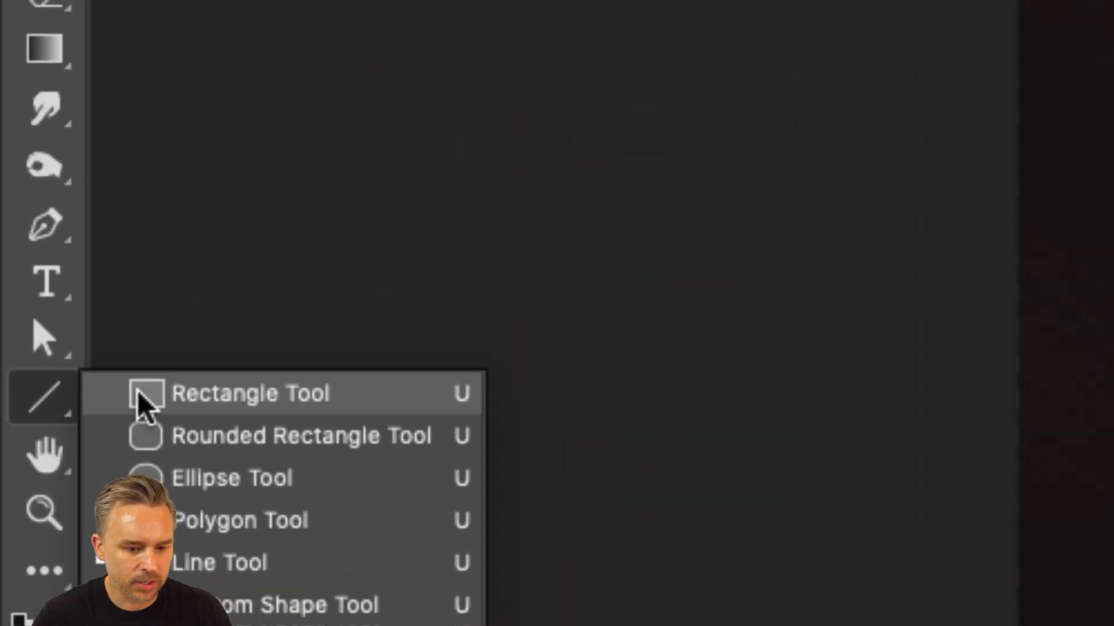
{"action": "left_click", "coordinate": [174, 487]}
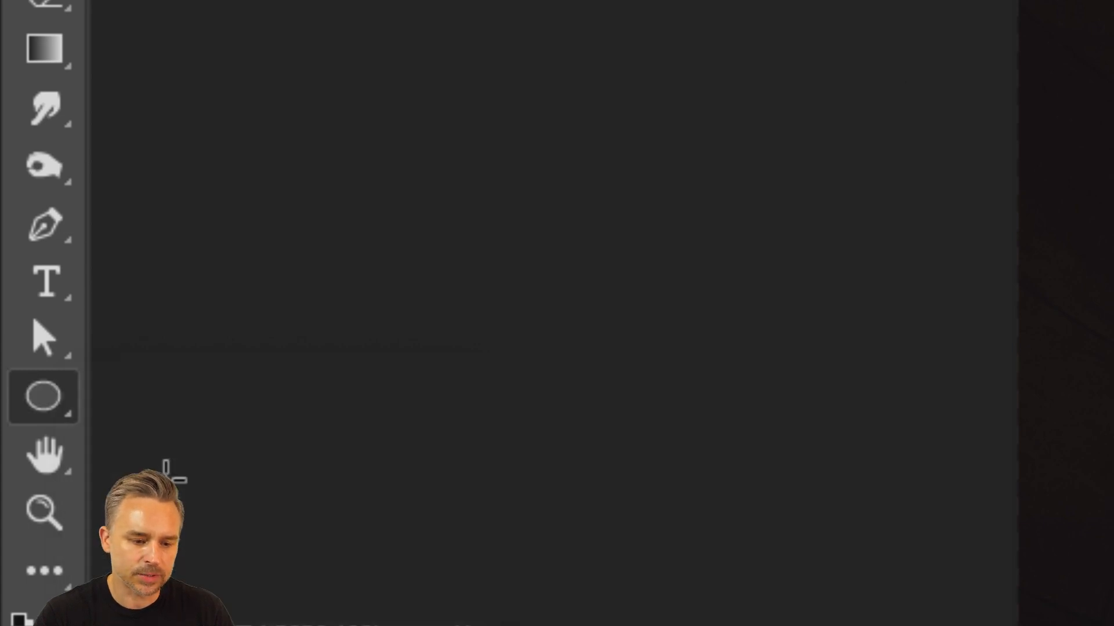
{"action": "left_click", "coordinate": [42, 400]}
{"action": "left_click", "coordinate": [42, 399]}
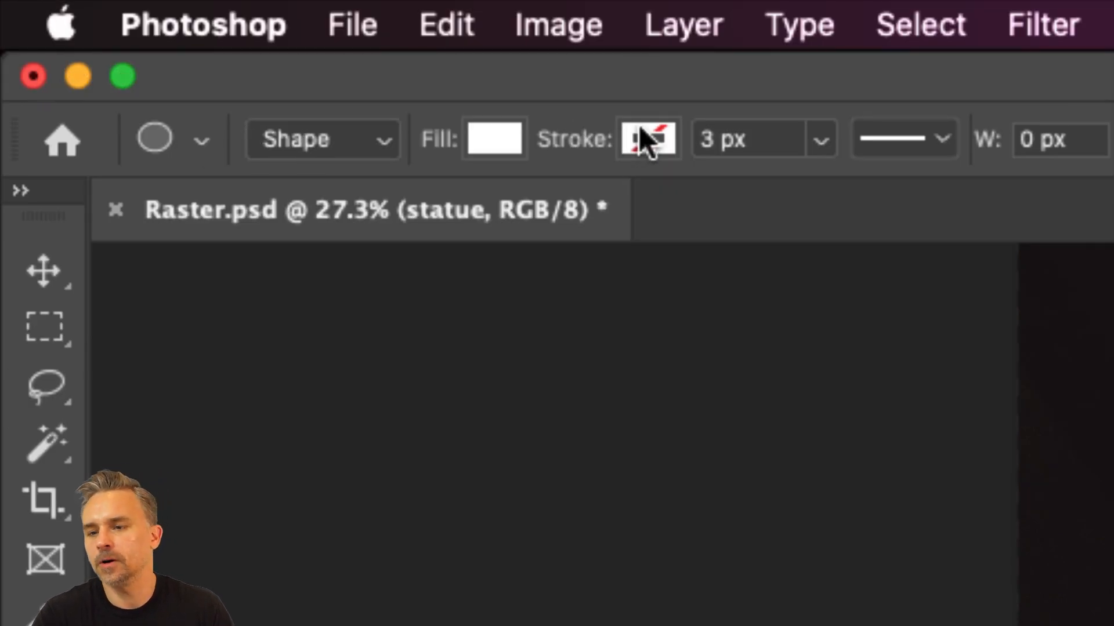
Step: Try the Path and Pixels modes of the Ellipse tool and return it to Shape mode
{"action": "left_click", "coordinate": [274, 132]}
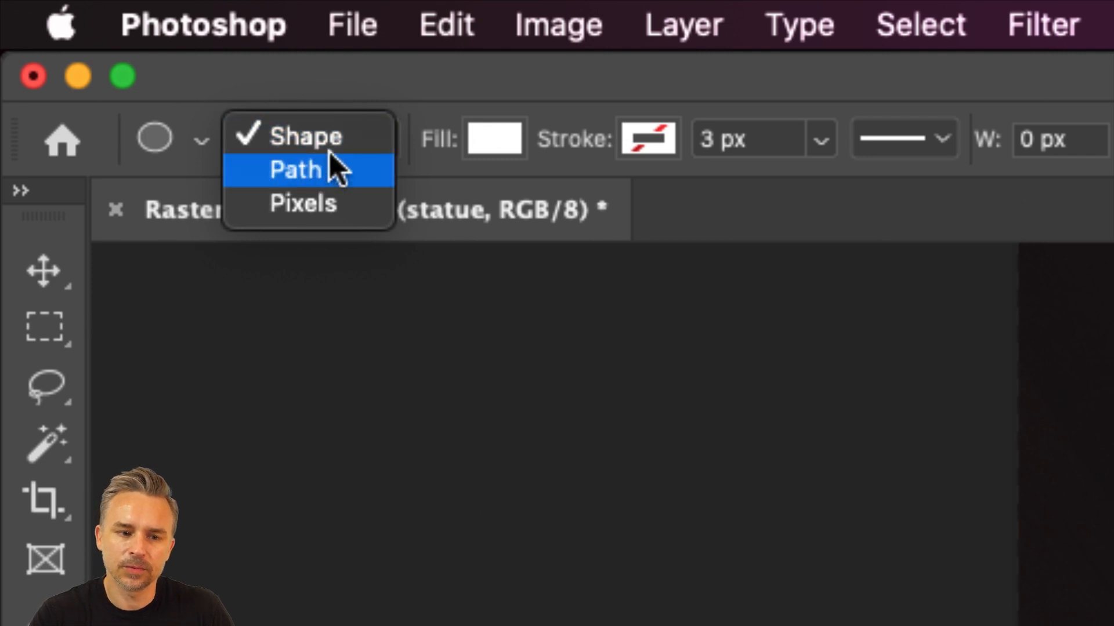
{"action": "left_click", "coordinate": [350, 169]}
{"action": "left_click", "coordinate": [352, 152]}
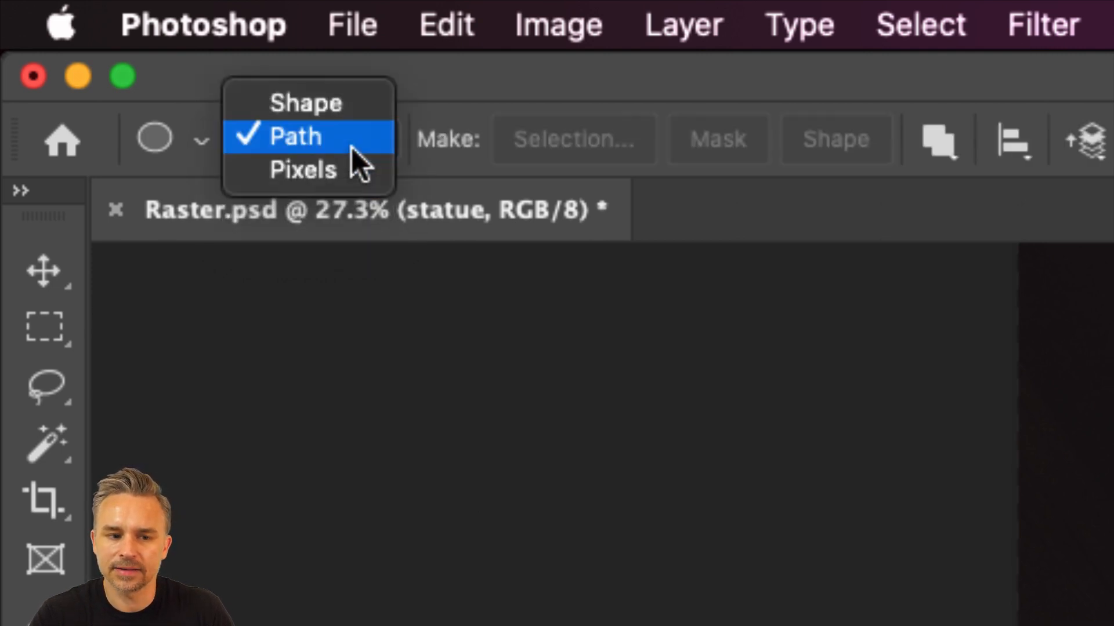
{"action": "left_click", "coordinate": [332, 170]}
{"action": "left_click", "coordinate": [336, 146]}
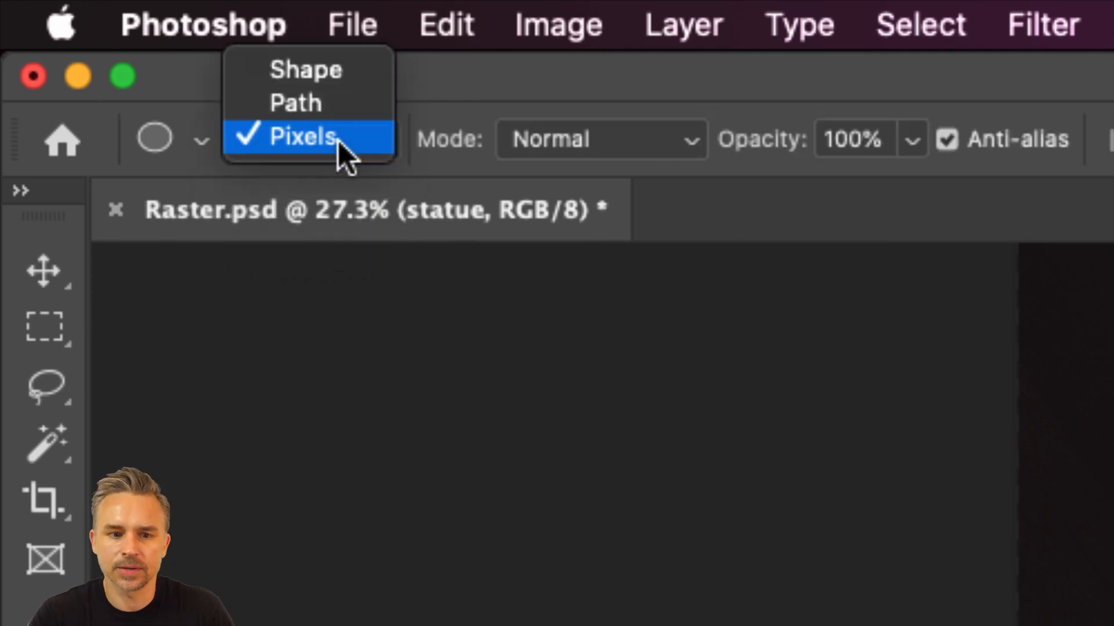
{"action": "left_click", "coordinate": [339, 72]}
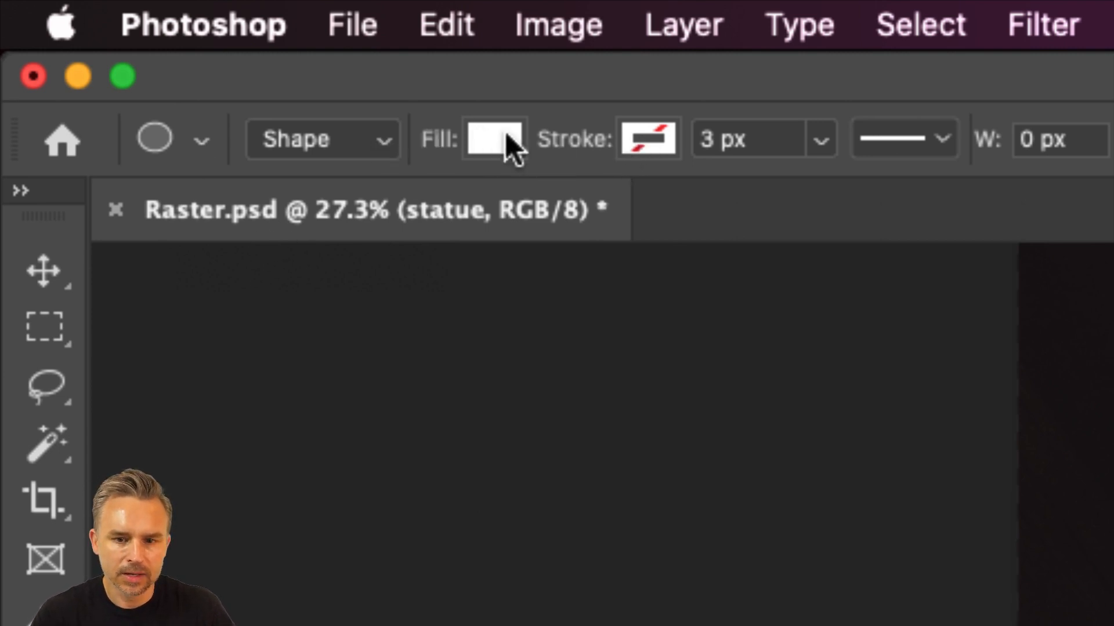
Step: Try several swatches for the Ellipse tool's fill and settle on bright cyan
{"action": "left_click", "coordinate": [484, 139]}
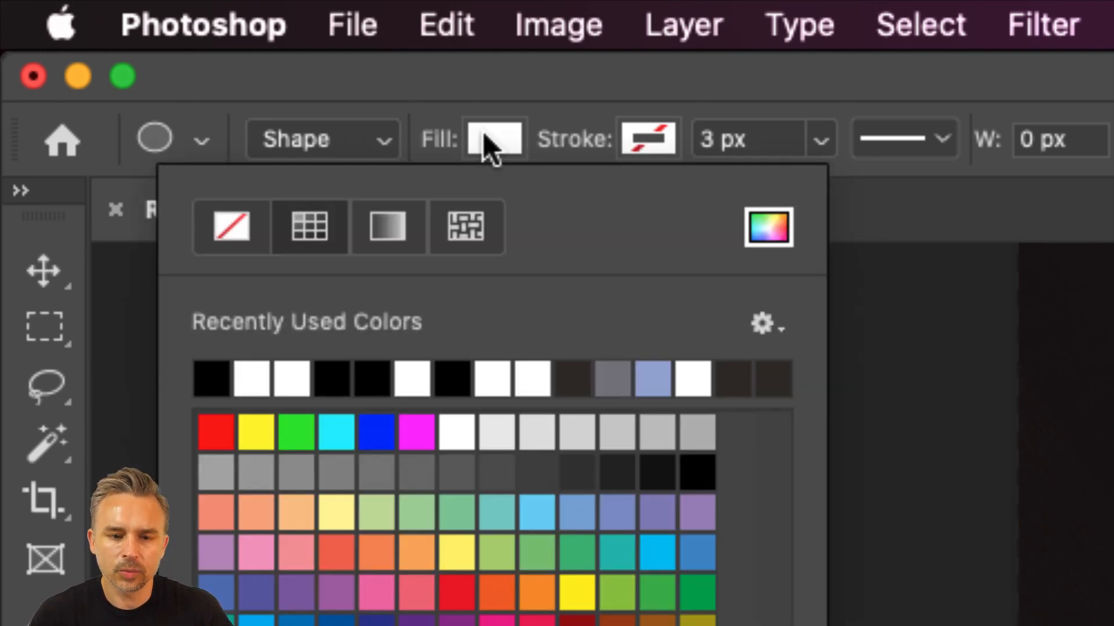
{"action": "left_click", "coordinate": [336, 472]}
{"action": "left_click", "coordinate": [456, 551]}
{"action": "left_click", "coordinate": [456, 432]}
{"action": "left_click", "coordinate": [376, 432]}
{"action": "left_click", "coordinate": [305, 433]}
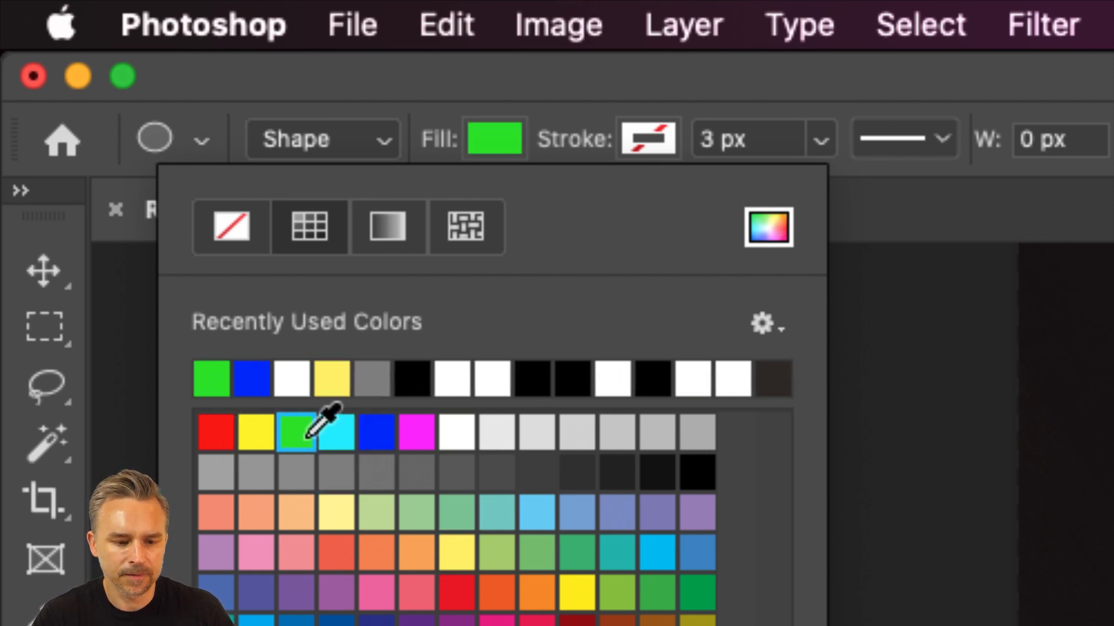
{"action": "left_click", "coordinate": [333, 432]}
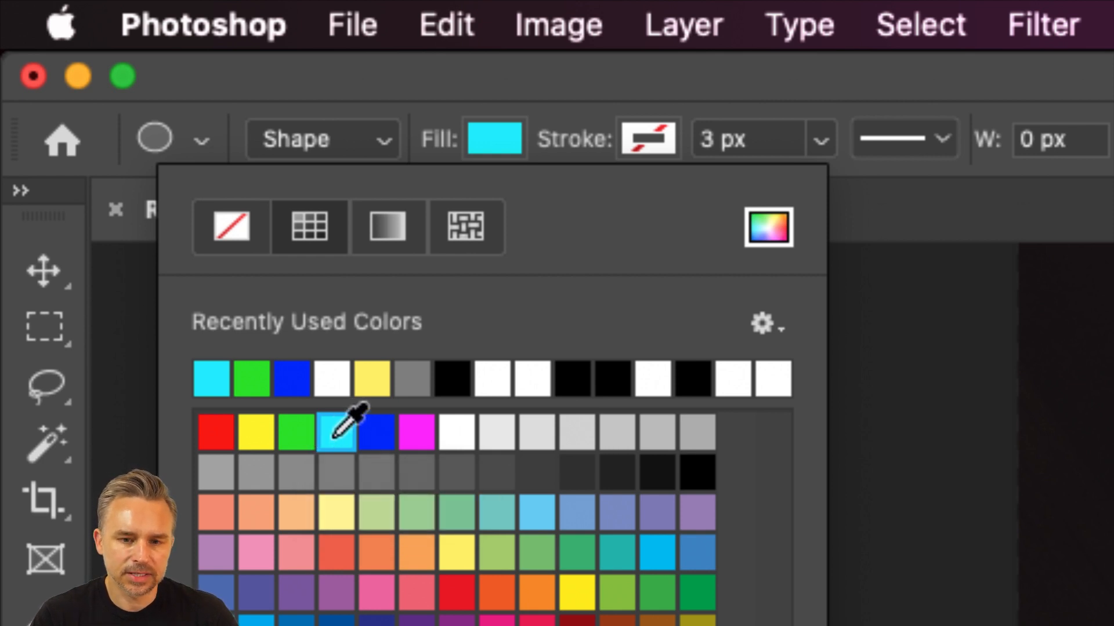
Step: Try solid, gradient and pattern types for the Ellipse tool's stroke and set it back to No Color
{"action": "left_click", "coordinate": [642, 134]}
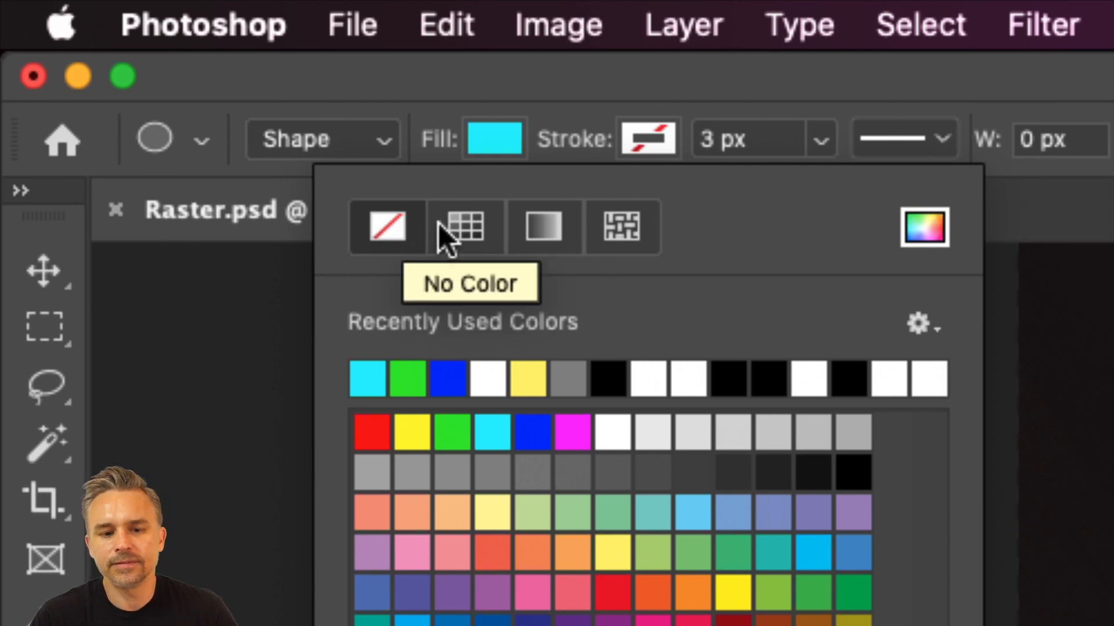
{"action": "left_click", "coordinate": [468, 226]}
{"action": "left_click", "coordinate": [559, 231]}
{"action": "left_click", "coordinate": [623, 232]}
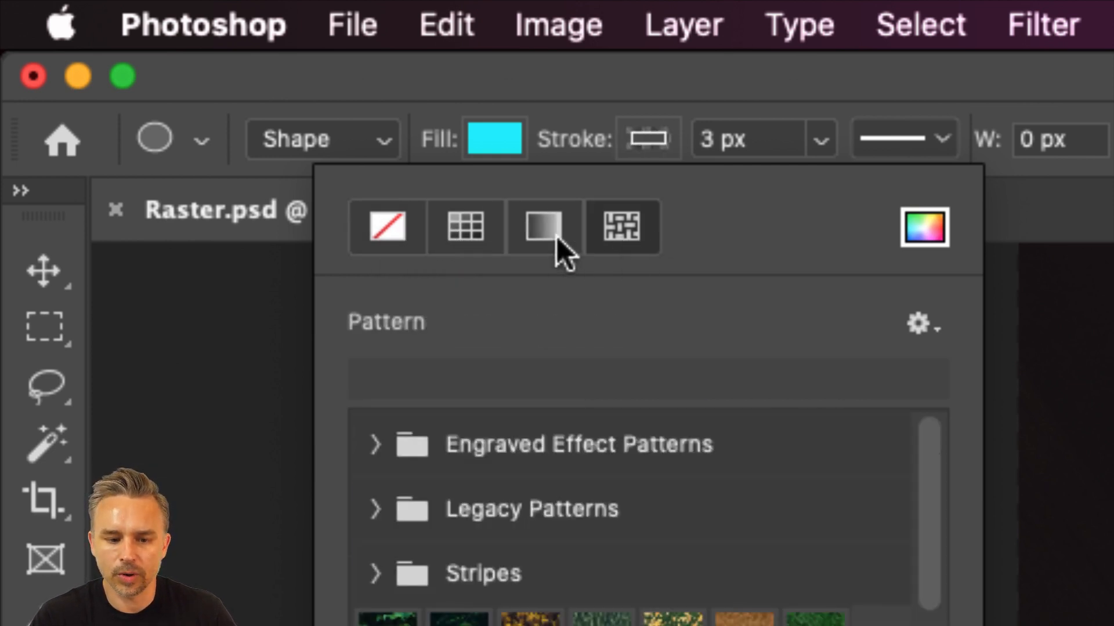
{"action": "left_click", "coordinate": [401, 225]}
{"action": "left_click", "coordinate": [660, 99]}
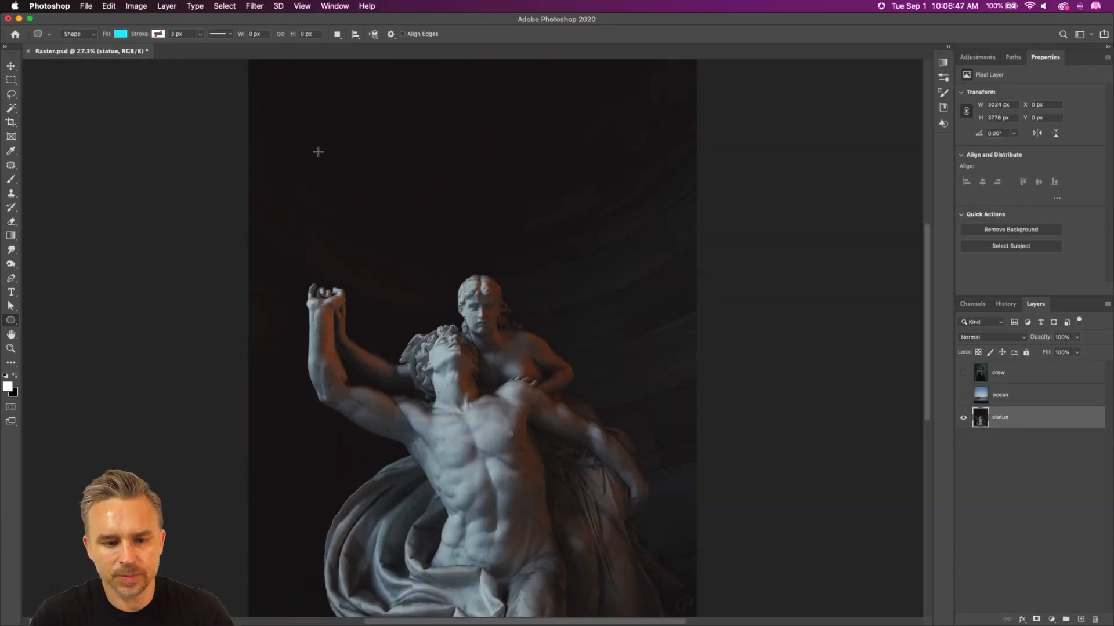
Step: Draw a perfect circle about 2144 px in diameter over the heads and upper bodies of the statue
{"action": "left_click_drag", "start_coordinate": [323, 145], "coordinate": [645, 462]}
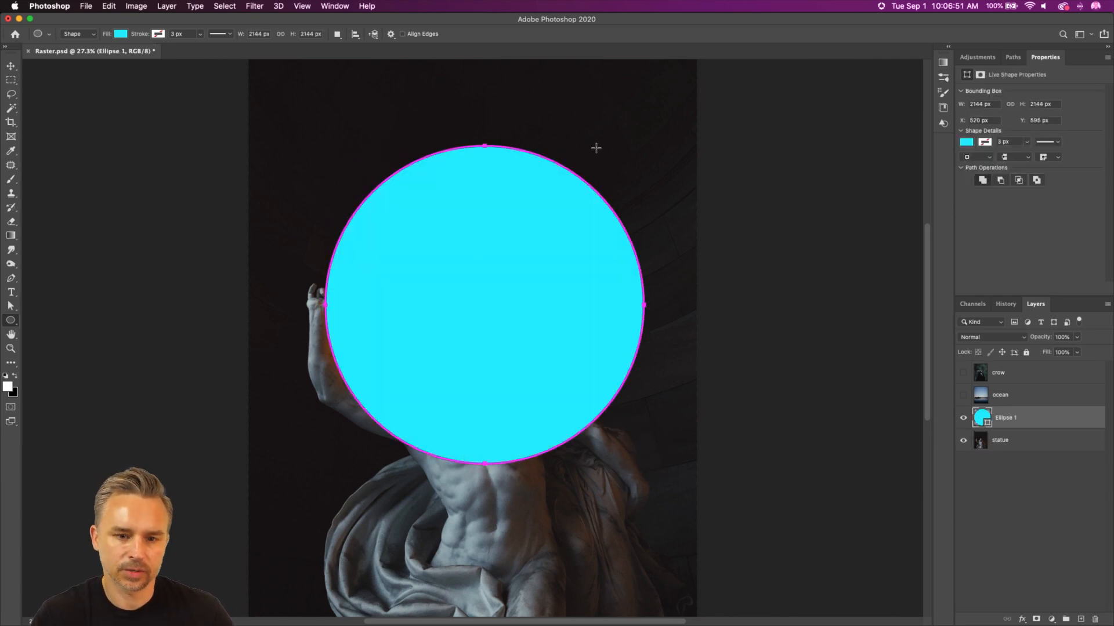
{"action": "key", "text": "super+plus"}
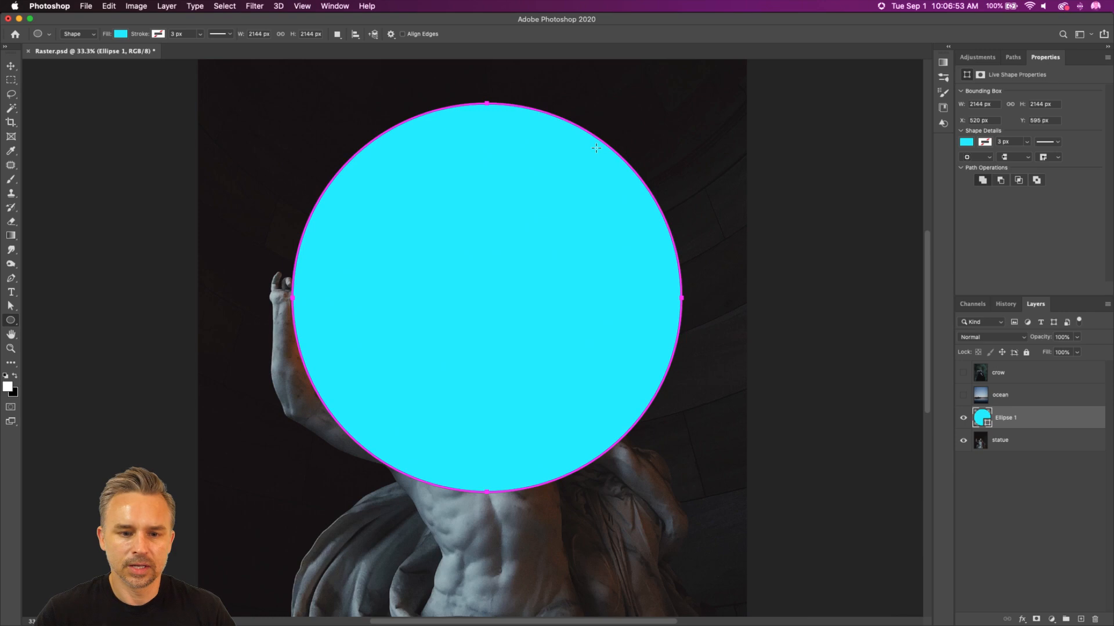
Step: Move the cyan circle down and slightly left over the statue, and rename its layer Ellipse (vector)
{"action": "left_click", "coordinate": [11, 65]}
{"action": "left_click_drag", "start_coordinate": [403, 218], "coordinate": [380, 265]}
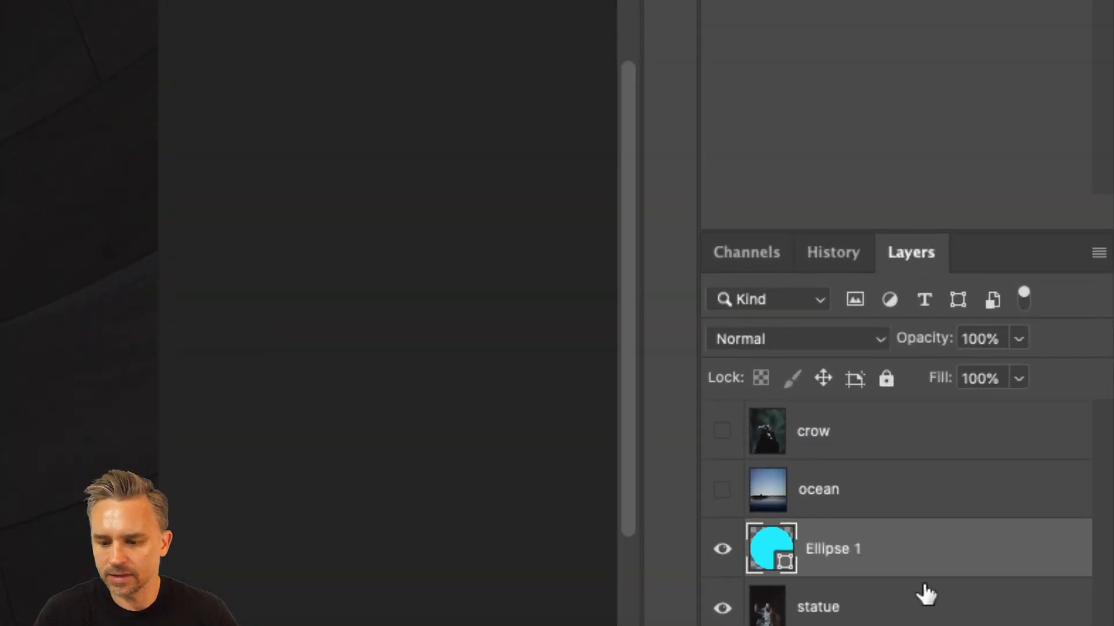
{"action": "double_click", "coordinate": [813, 544]}
{"action": "left_click", "coordinate": [867, 548]}
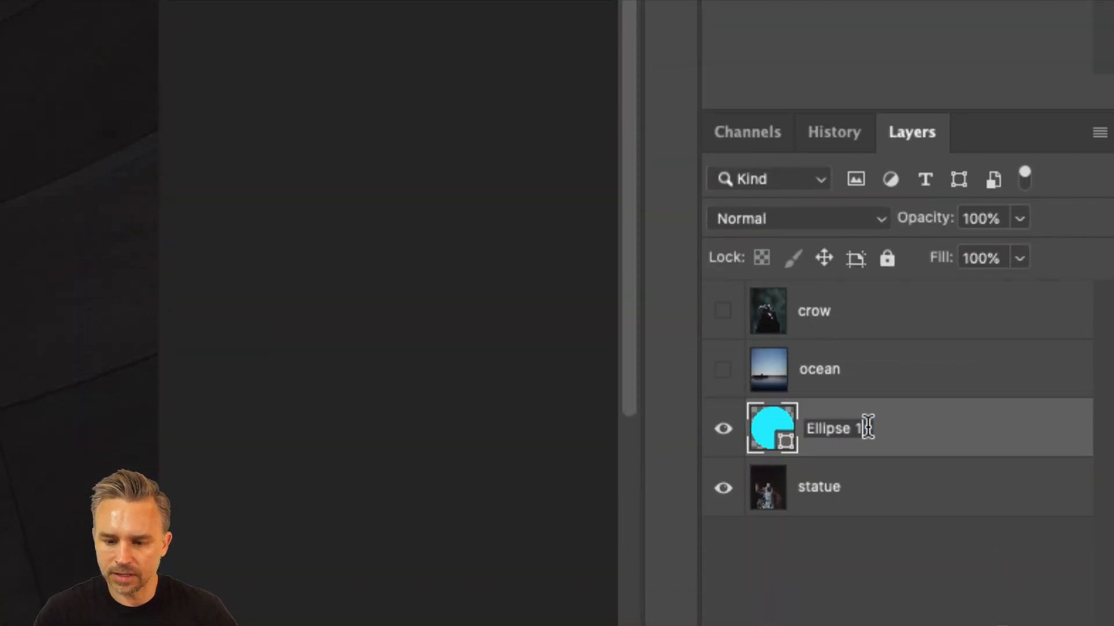
{"action": "key", "text": "BackSpace"}
{"action": "type", "text": "(vector)"}
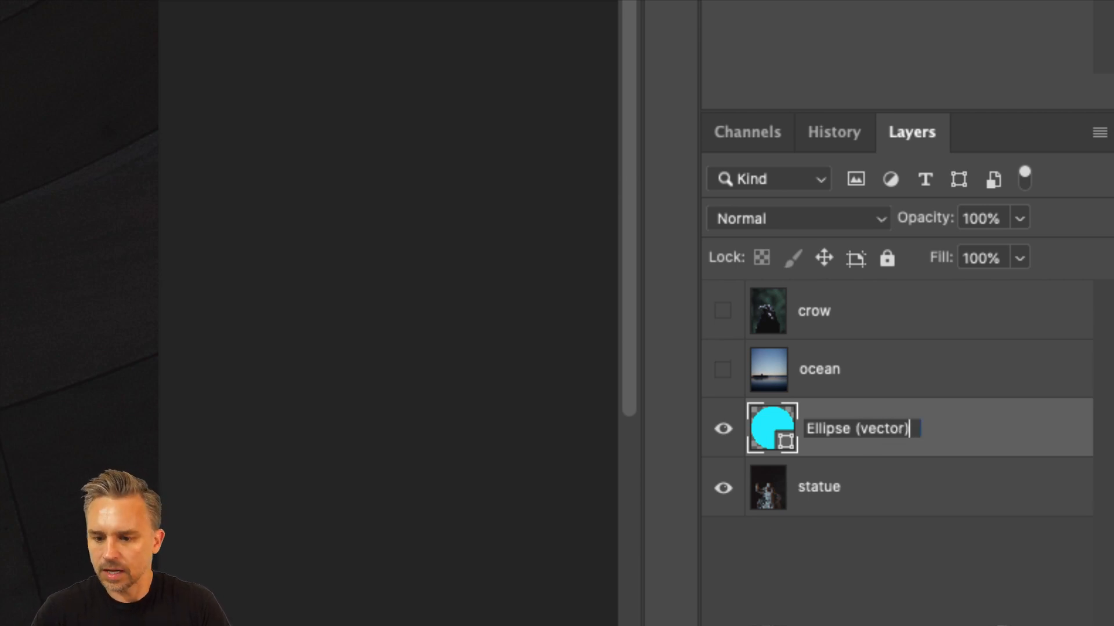
{"action": "key", "text": "Return"}
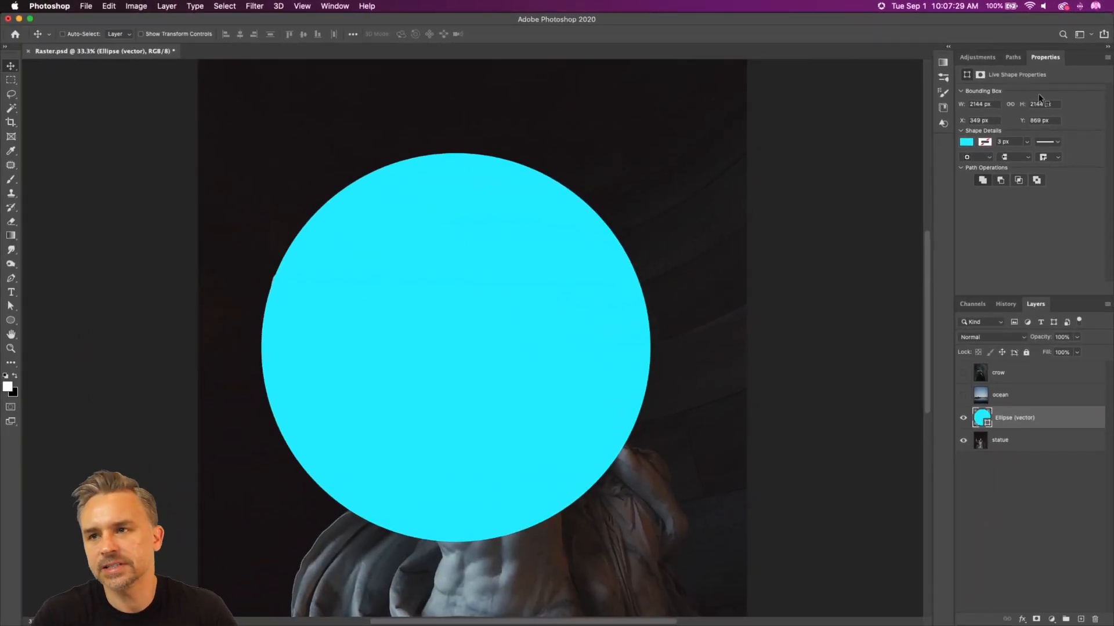
Step: In a floating Properties panel, give the circle no fill and a solid white stroke 10.20 px wide
{"action": "left_click_drag", "start_coordinate": [1038, 60], "coordinate": [696, 205]}
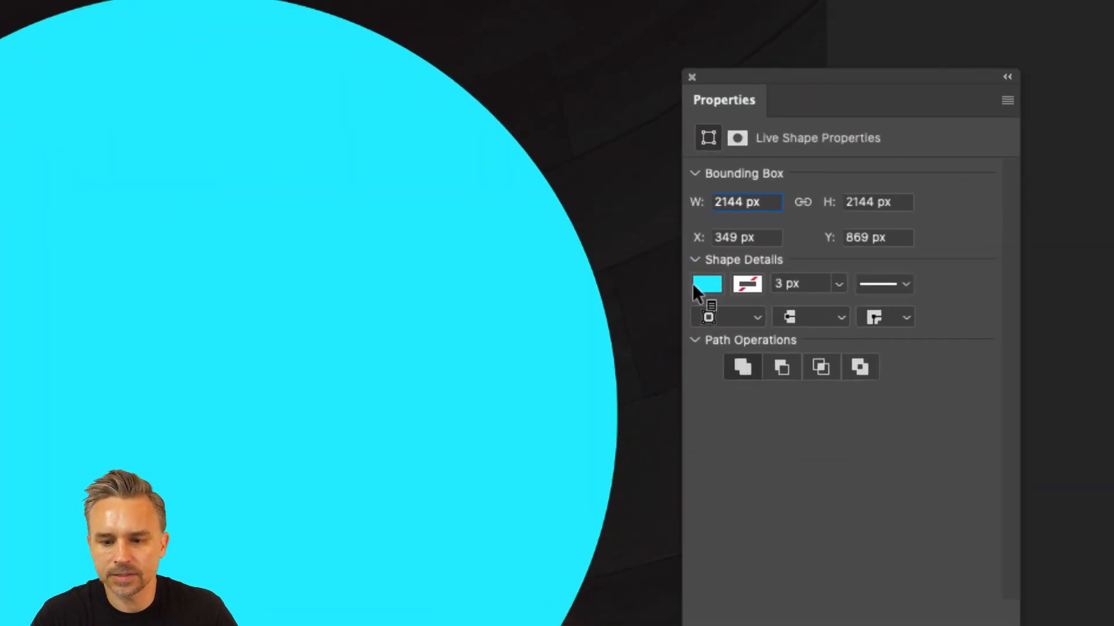
{"action": "left_click", "coordinate": [691, 287]}
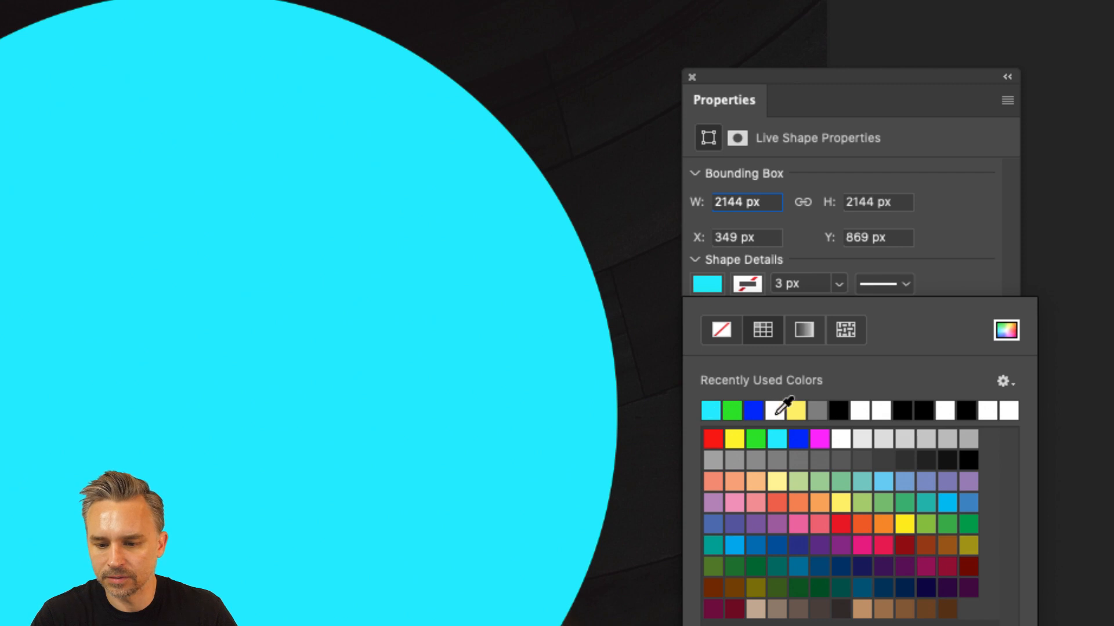
{"action": "left_click", "coordinate": [723, 328]}
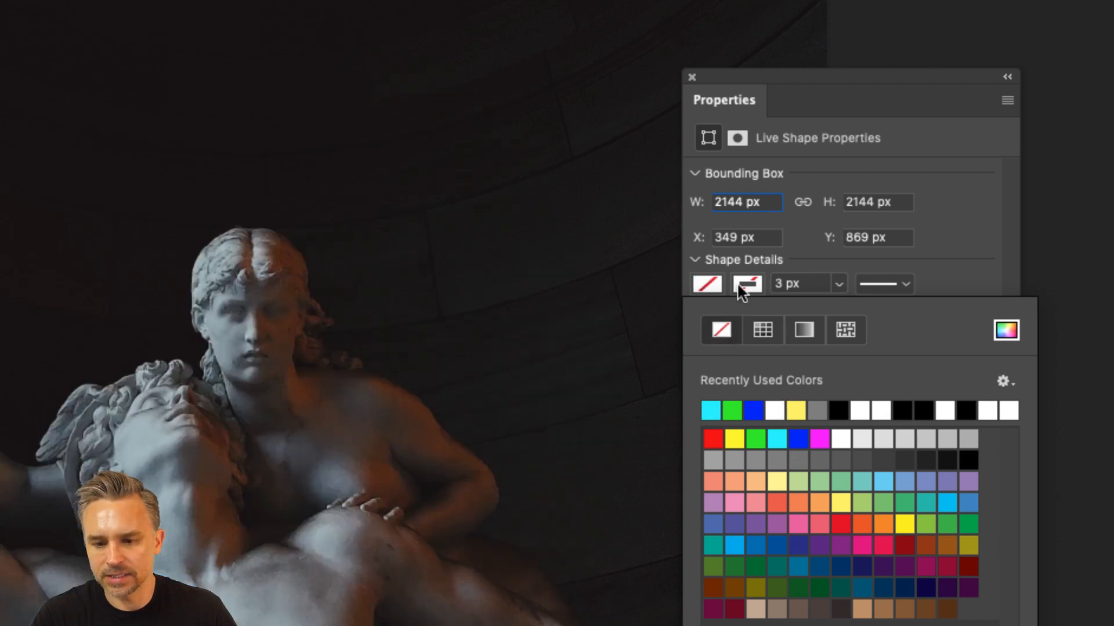
{"action": "left_click", "coordinate": [770, 406]}
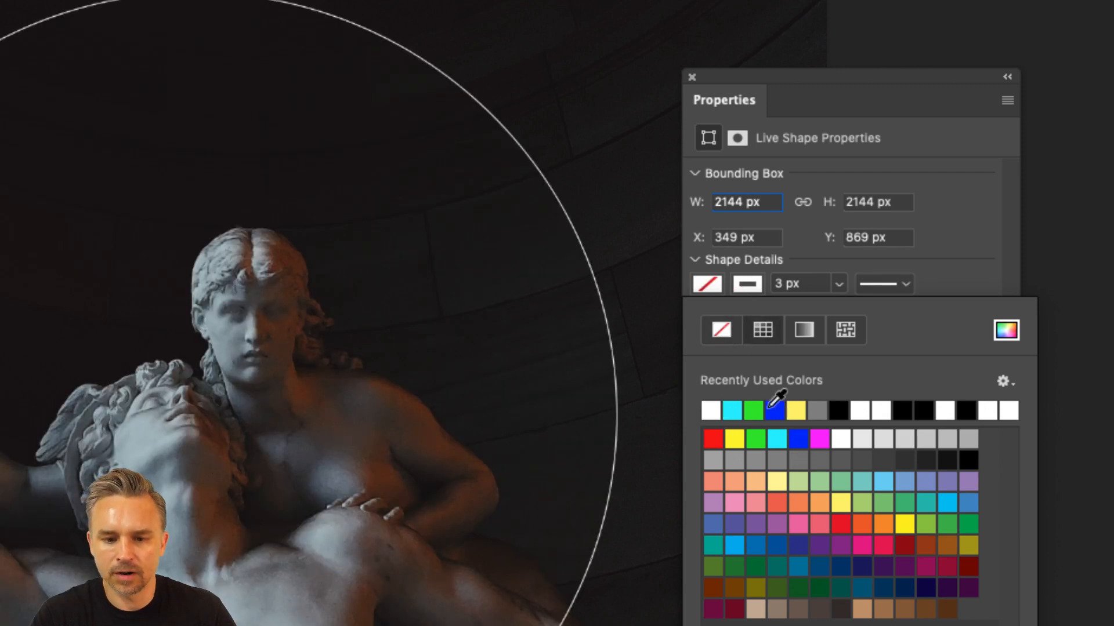
{"action": "left_click", "coordinate": [821, 257]}
{"action": "left_click", "coordinate": [839, 284]}
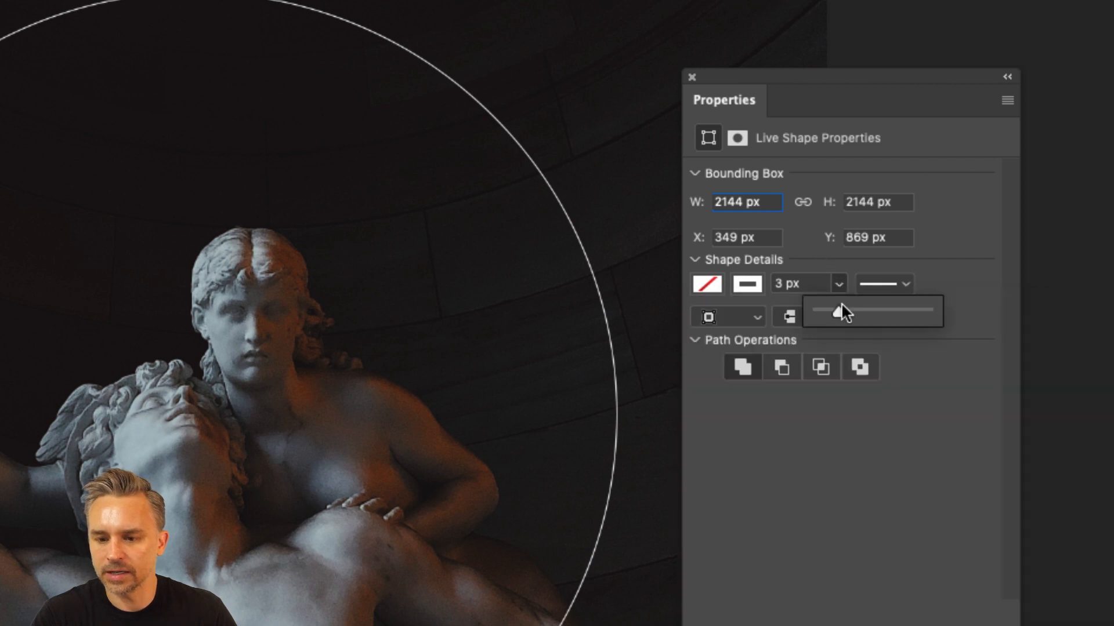
{"action": "left_click_drag", "start_coordinate": [841, 301], "coordinate": [850, 307]}
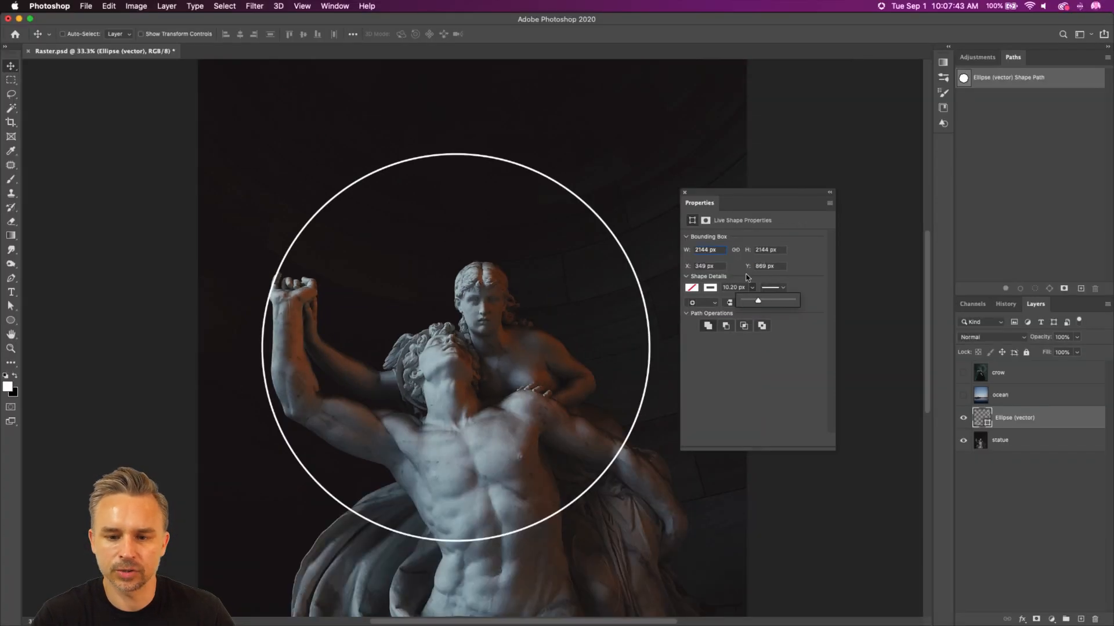
Step: Reposition the floating Properties panel and dock it back with the Adjustments and Paths panels
{"action": "left_click_drag", "start_coordinate": [755, 202], "coordinate": [812, 139]}
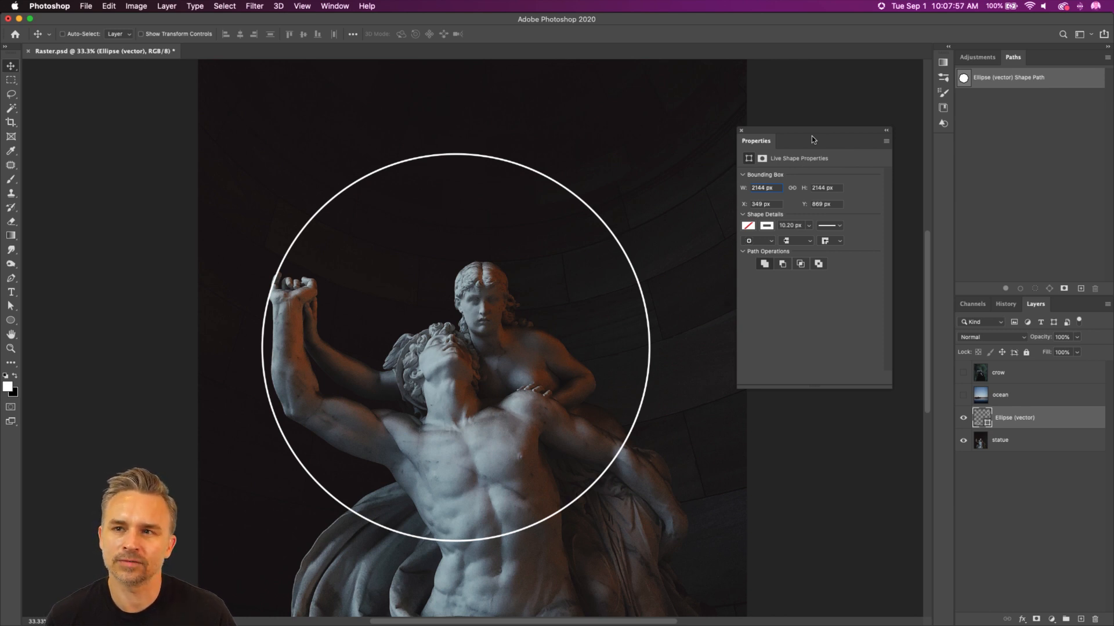
{"action": "left_click_drag", "start_coordinate": [812, 139], "coordinate": [832, 236]}
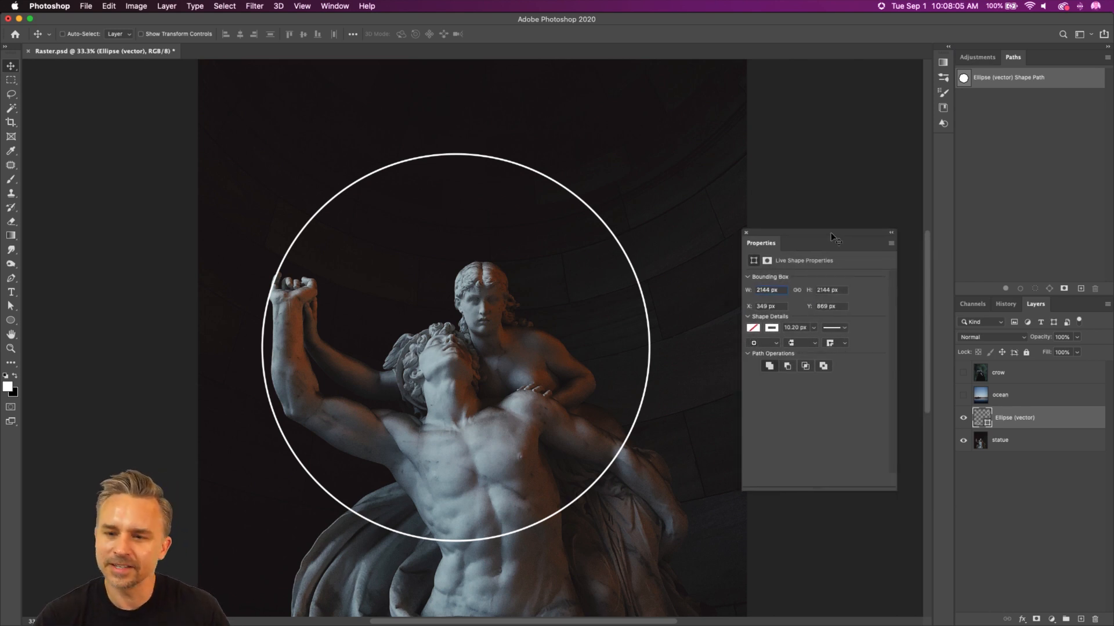
{"action": "left_click_drag", "start_coordinate": [804, 234], "coordinate": [978, 87]}
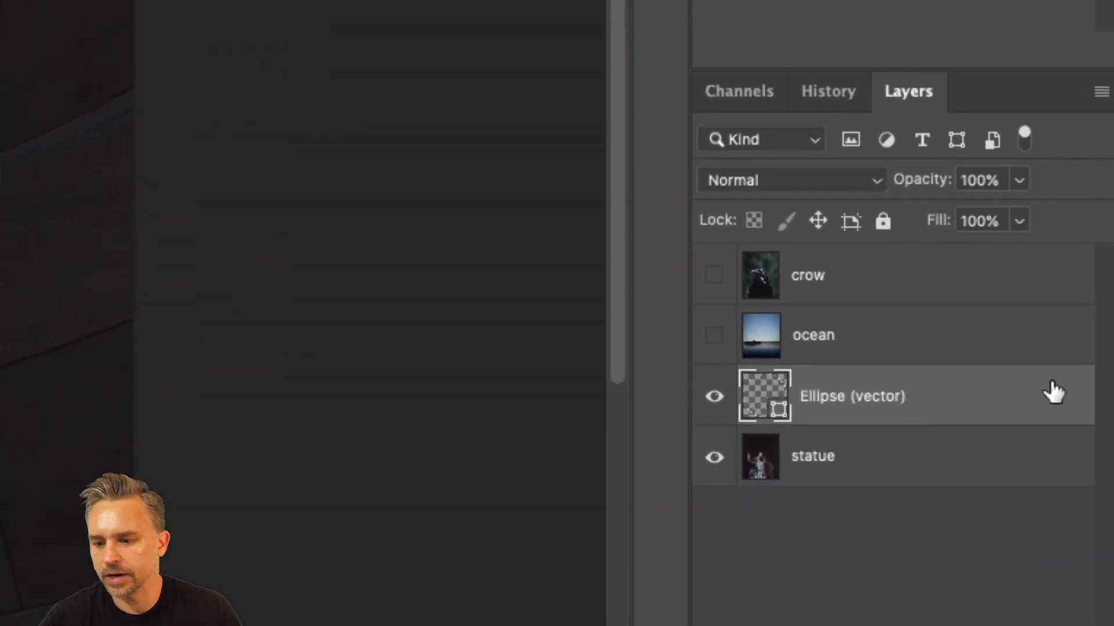
Step: Open the layer style of the Ellipse (vector) layer and enable its Outer Glow effect
{"action": "double_click", "coordinate": [1012, 406]}
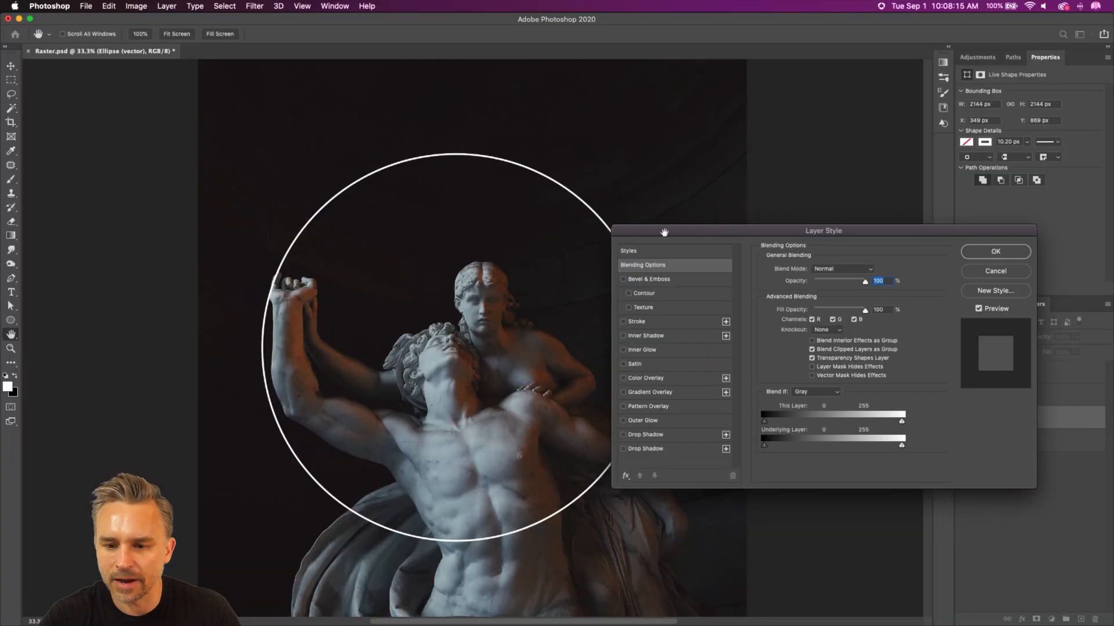
{"action": "left_click", "coordinate": [624, 422]}
{"action": "left_click", "coordinate": [645, 426]}
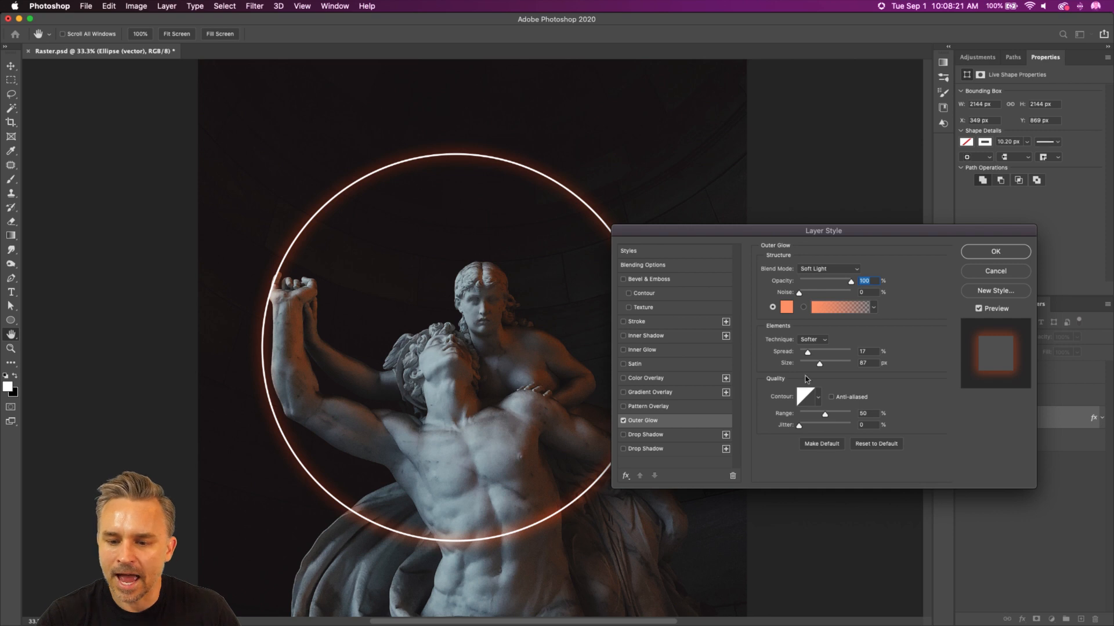
Step: Add a white Drop Shadow at 100% opacity, 0 px distance and 109 px size, and apply the layer style to the circle
{"action": "left_click", "coordinate": [624, 434]}
{"action": "left_click", "coordinate": [644, 434]}
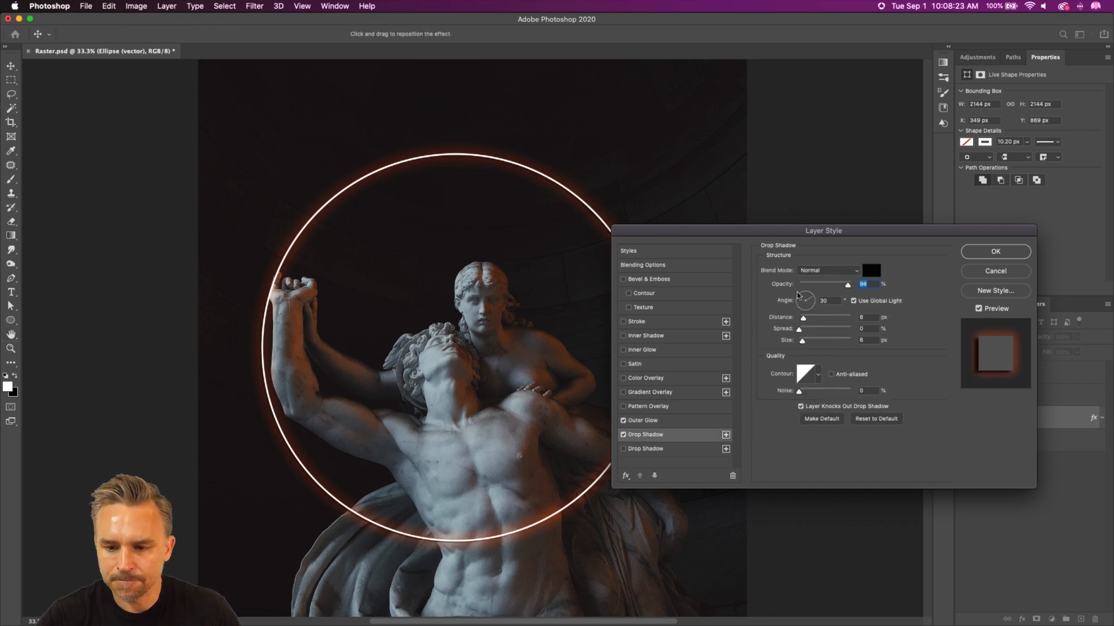
{"action": "left_click", "coordinate": [872, 270]}
{"action": "left_click", "coordinate": [533, 315]}
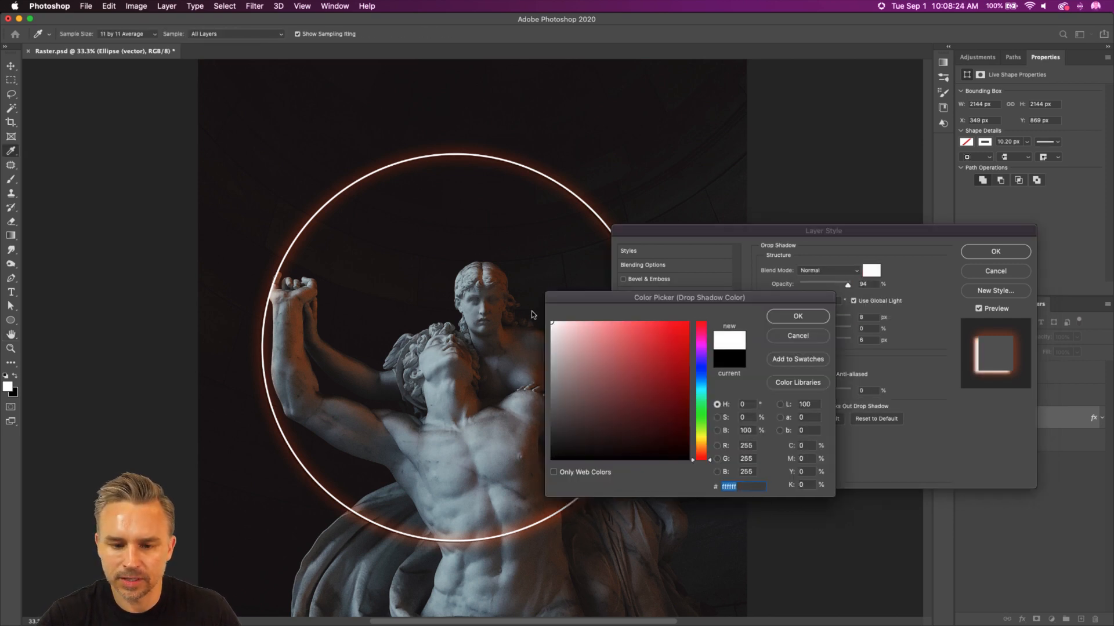
{"action": "left_click", "coordinate": [797, 316]}
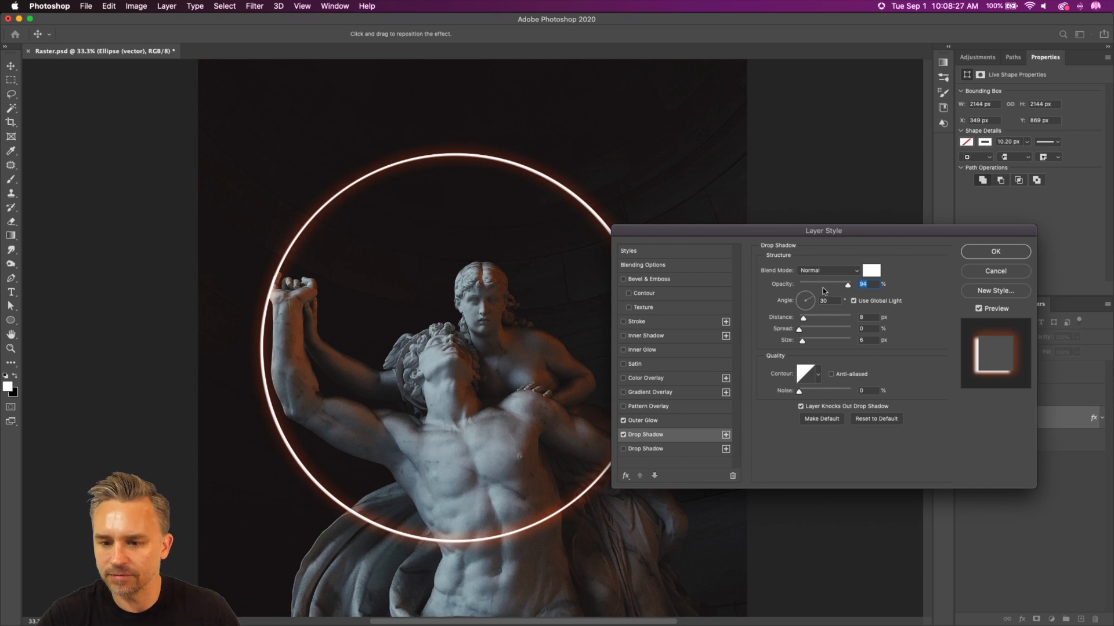
{"action": "left_click_drag", "start_coordinate": [846, 285], "coordinate": [879, 284]}
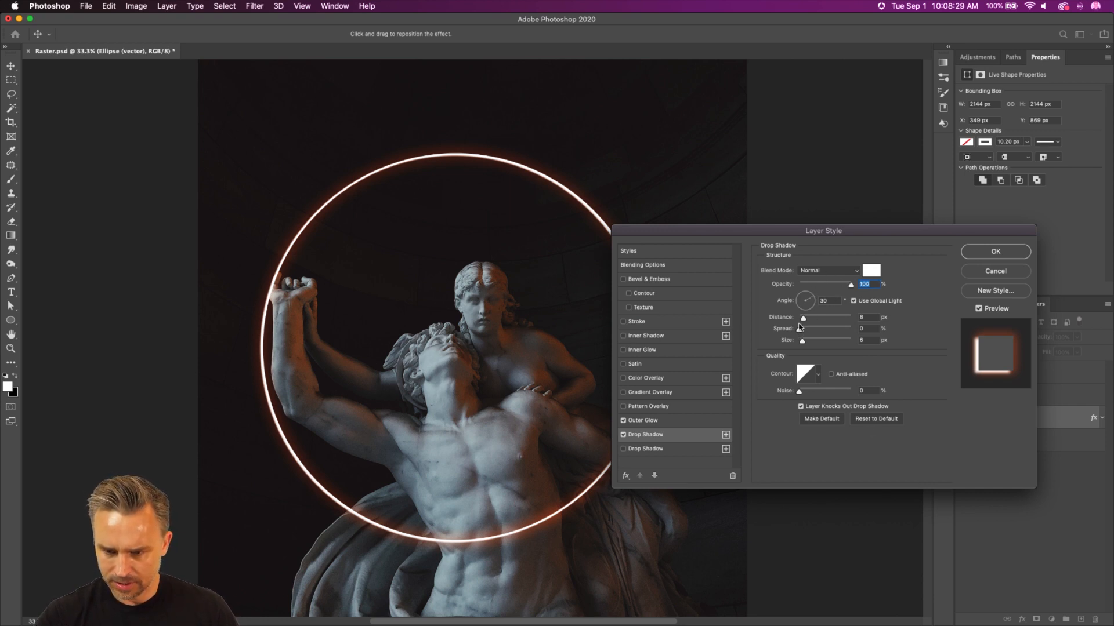
{"action": "left_click_drag", "start_coordinate": [803, 319], "coordinate": [687, 319]}
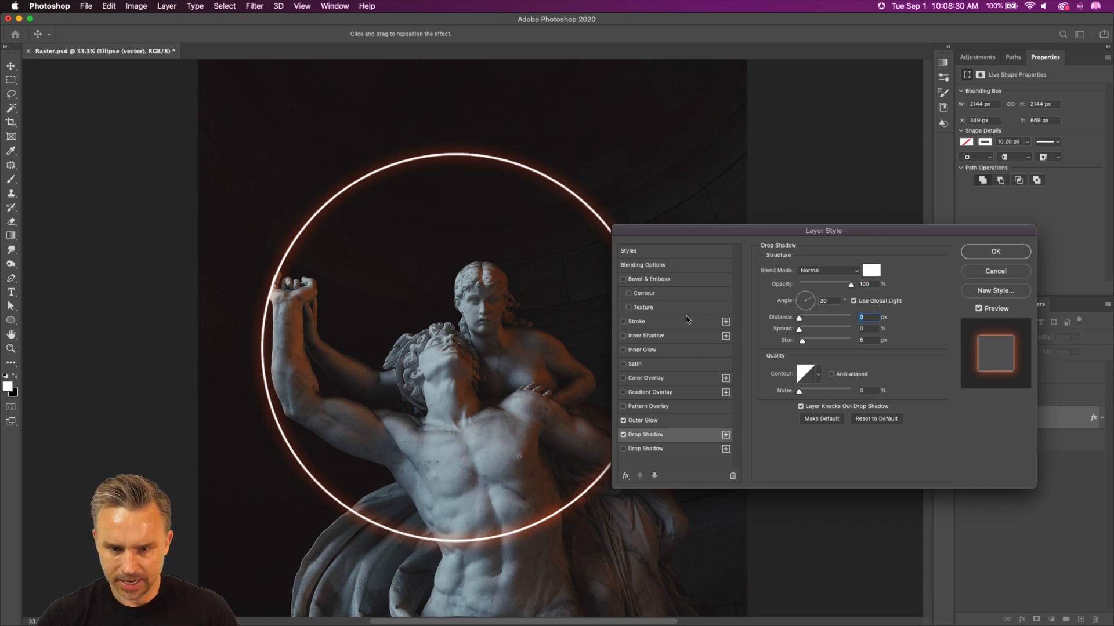
{"action": "left_click", "coordinate": [824, 341]}
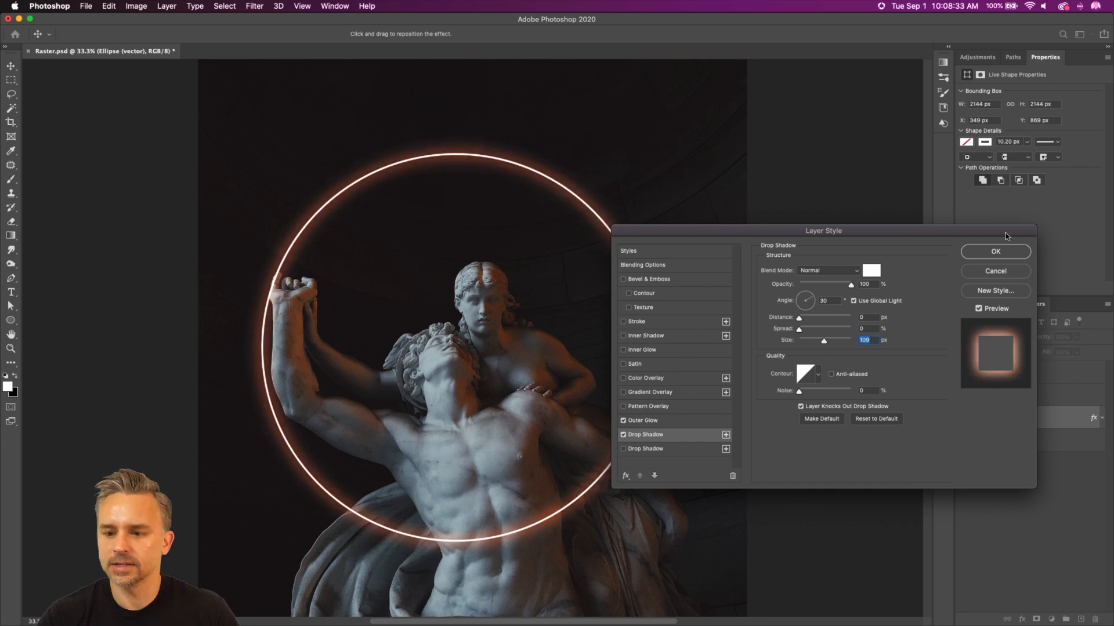
{"action": "left_click", "coordinate": [994, 251]}
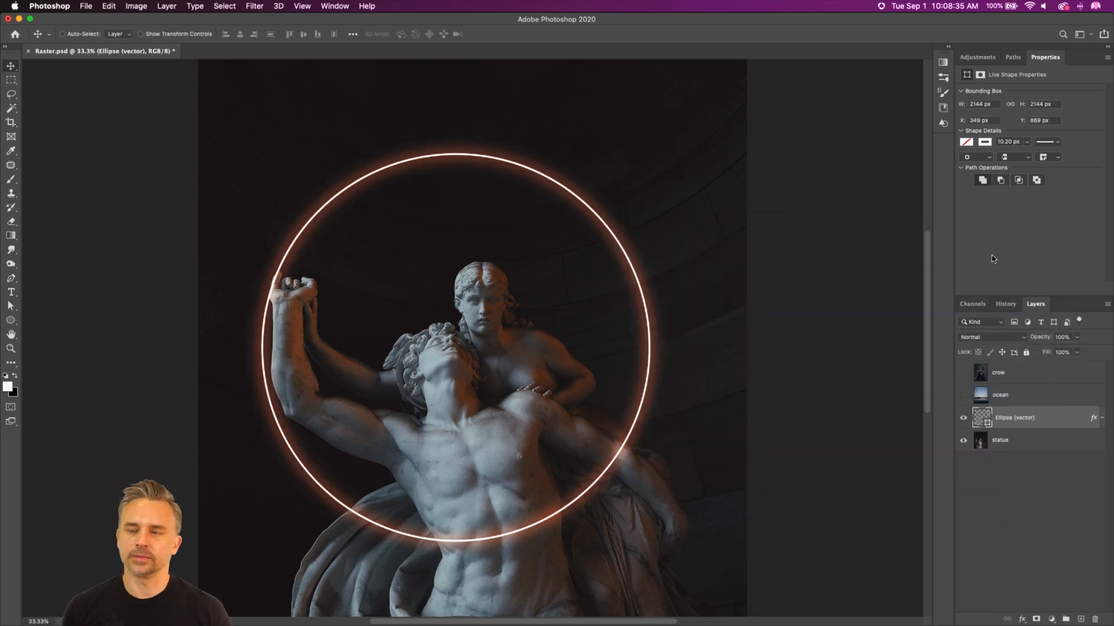
Step: Move the glowing circle to about X 415 px, Y 714 px and place its layer directly above the ocean layer, made visible
{"action": "left_click_drag", "start_coordinate": [373, 413], "coordinate": [401, 415]}
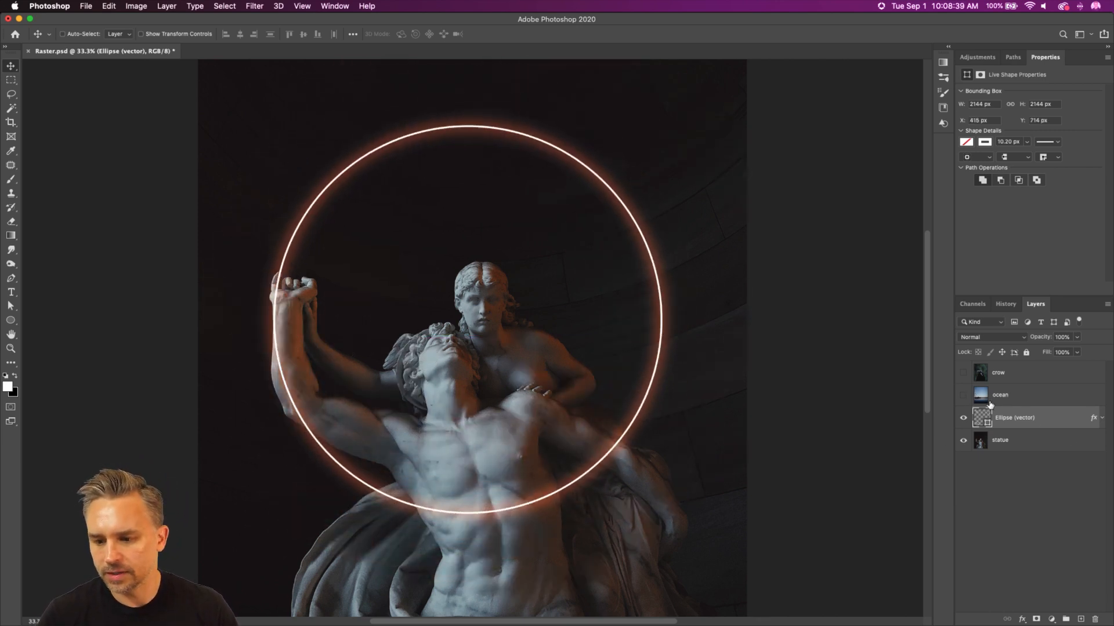
{"action": "left_click_drag", "start_coordinate": [1036, 427], "coordinate": [1025, 394]}
{"action": "left_click", "coordinate": [963, 419]}
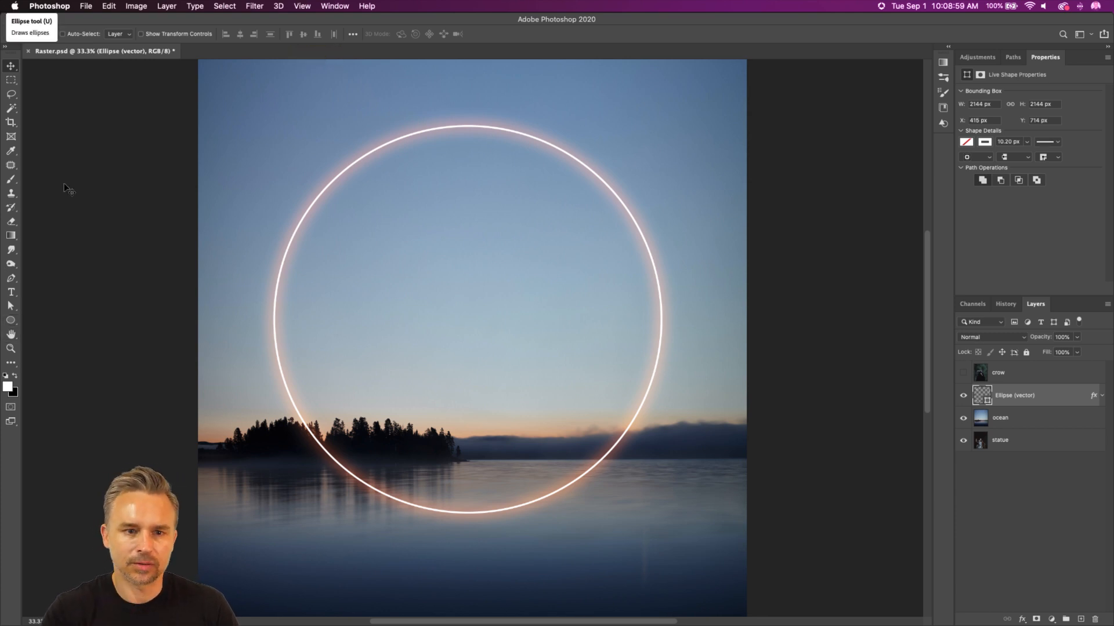
Step: With the Ellipse tool active, open the Shapes panel and float it on its own over the canvas
{"action": "left_click", "coordinate": [11, 322]}
{"action": "right_click", "coordinate": [10, 323]}
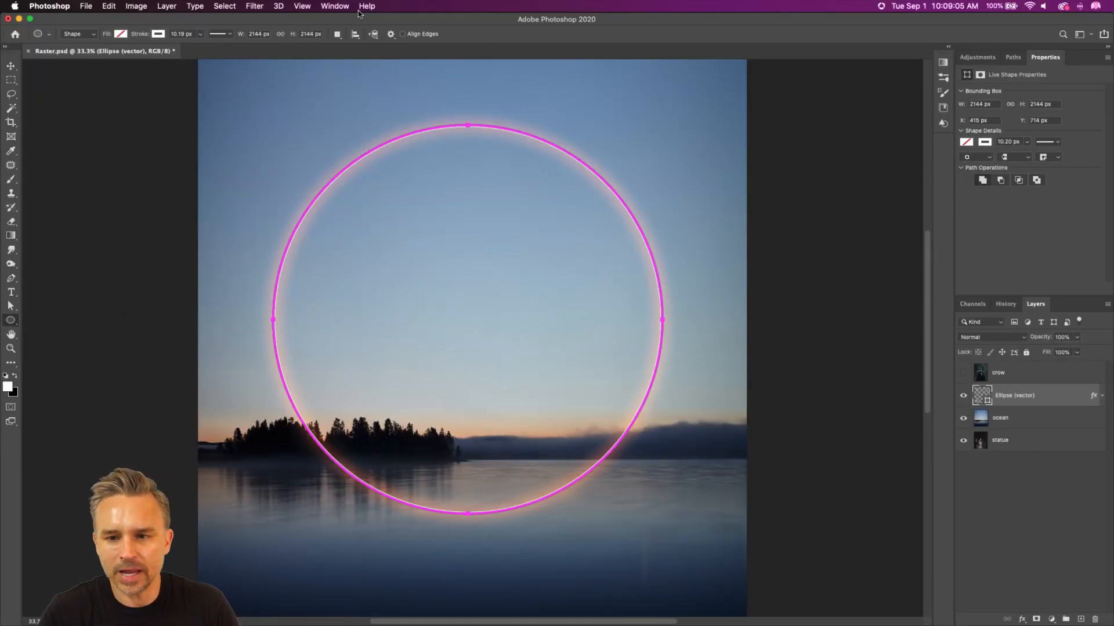
{"action": "left_click", "coordinate": [335, 5]}
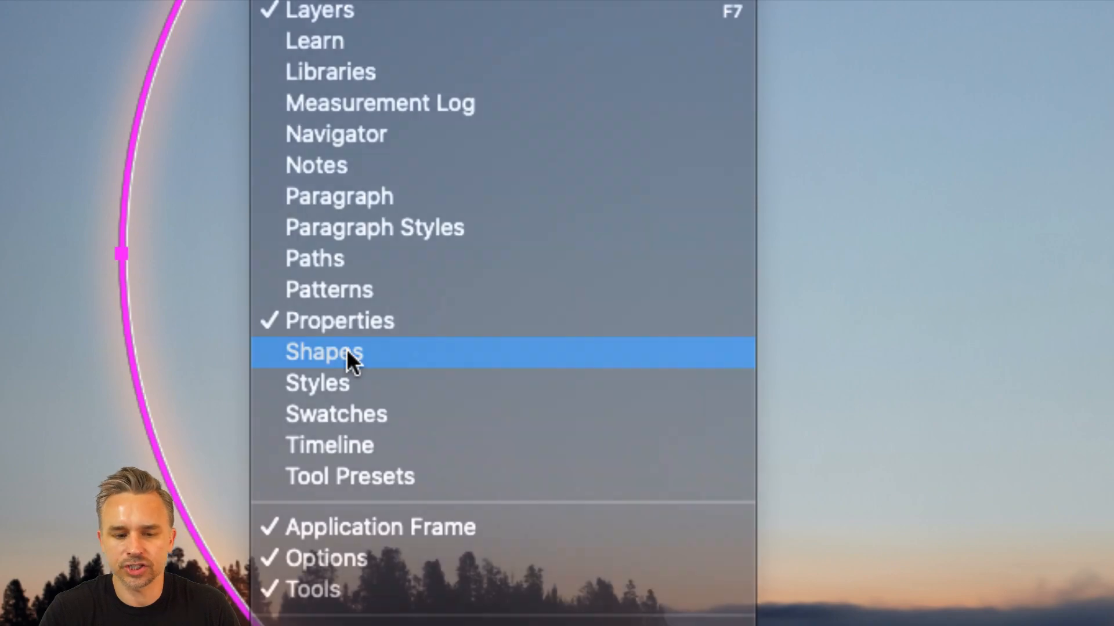
{"action": "left_click", "coordinate": [346, 349]}
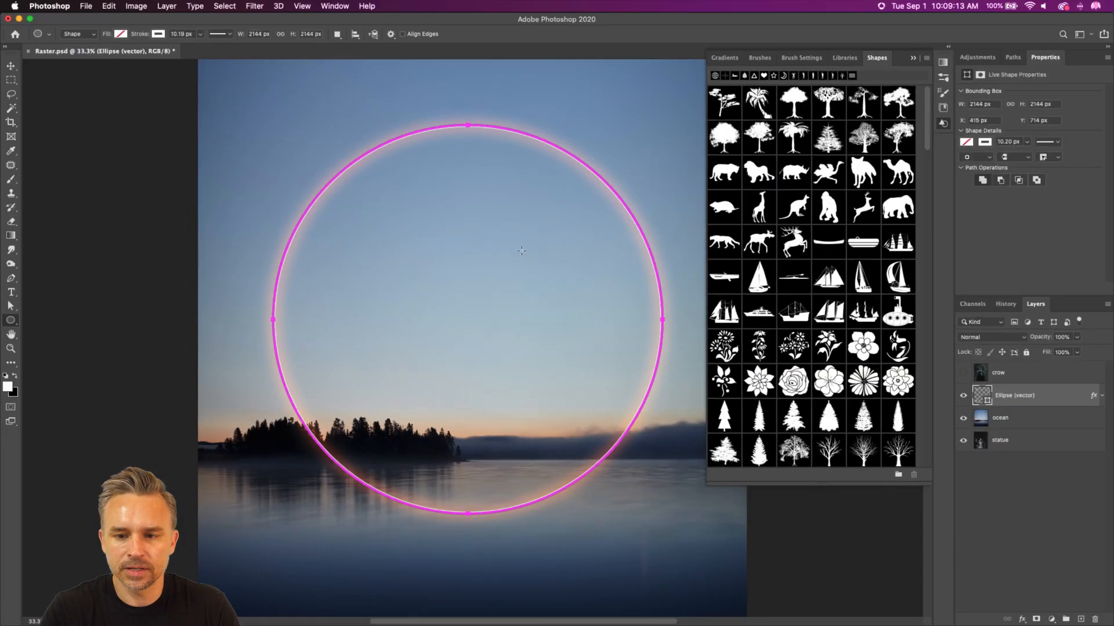
{"action": "left_click_drag", "start_coordinate": [869, 64], "coordinate": [739, 100]}
{"action": "left_click", "coordinate": [914, 58]}
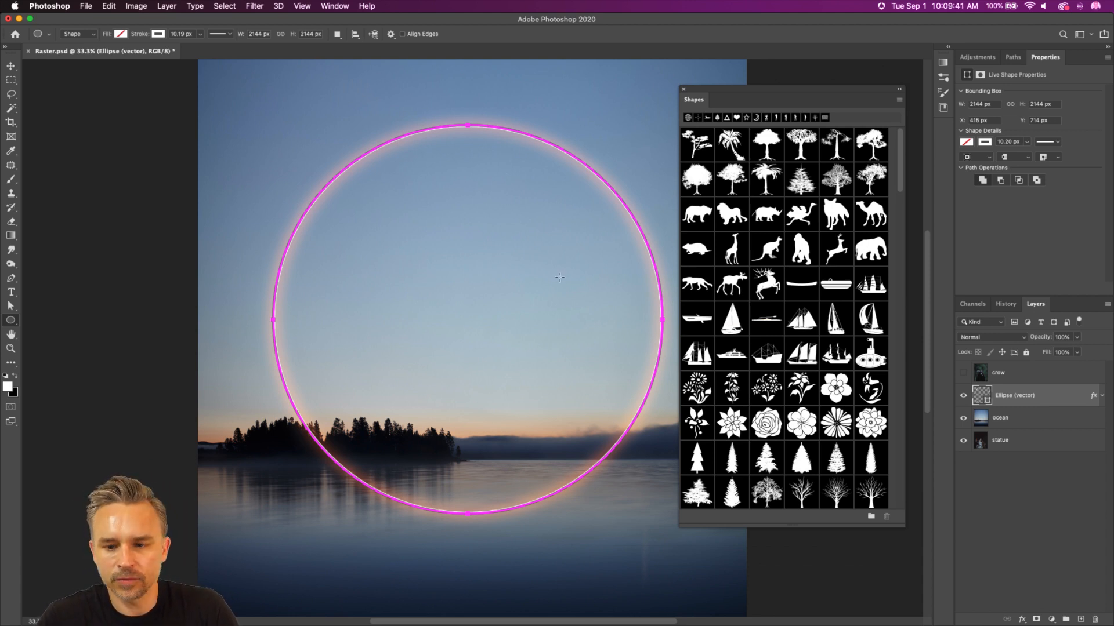
{"action": "left_click_drag", "start_coordinate": [742, 105], "coordinate": [677, 91]}
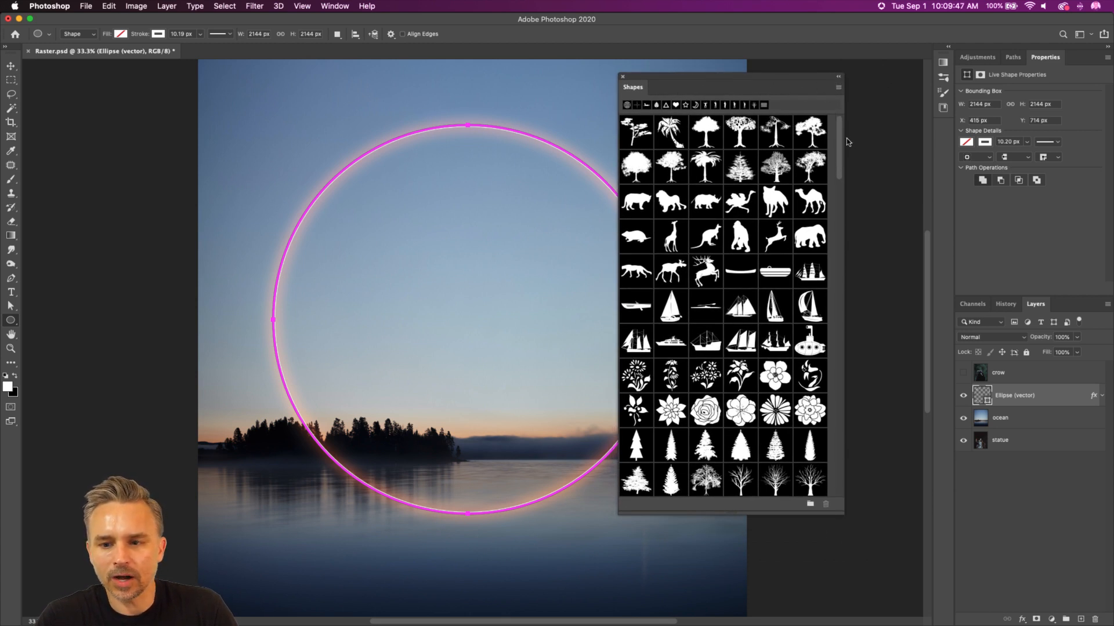
Step: Browse to the end of the preset shapes and create a new shape group named People
{"action": "left_click_drag", "start_coordinate": [840, 137], "coordinate": [840, 109]}
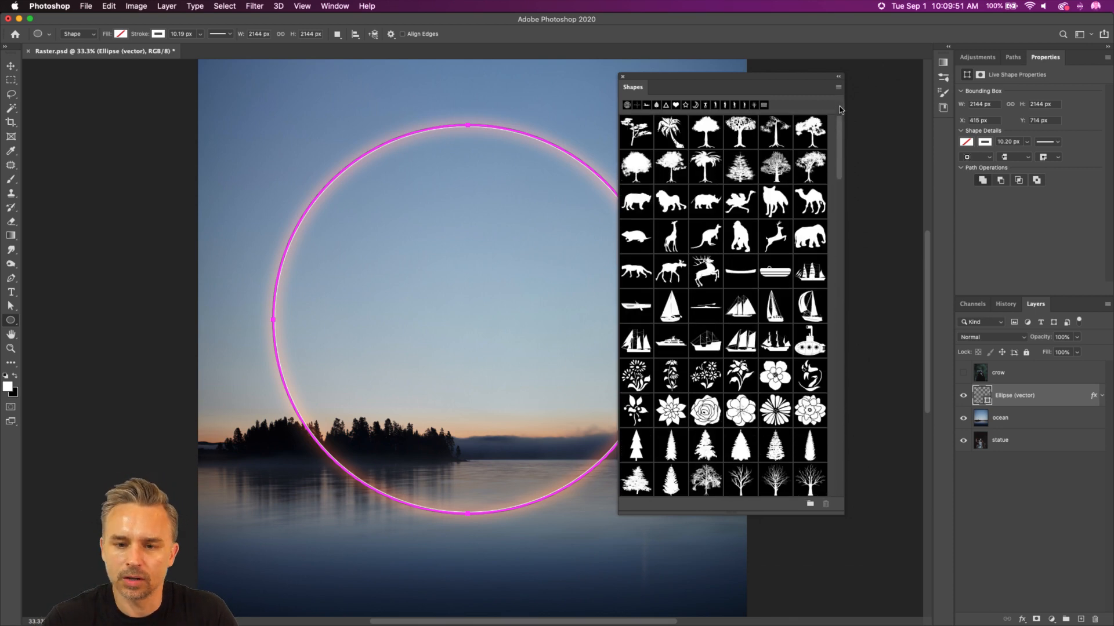
{"action": "scroll", "coordinate": [683, 259], "scroll_direction": "down", "scroll_amount": 15}
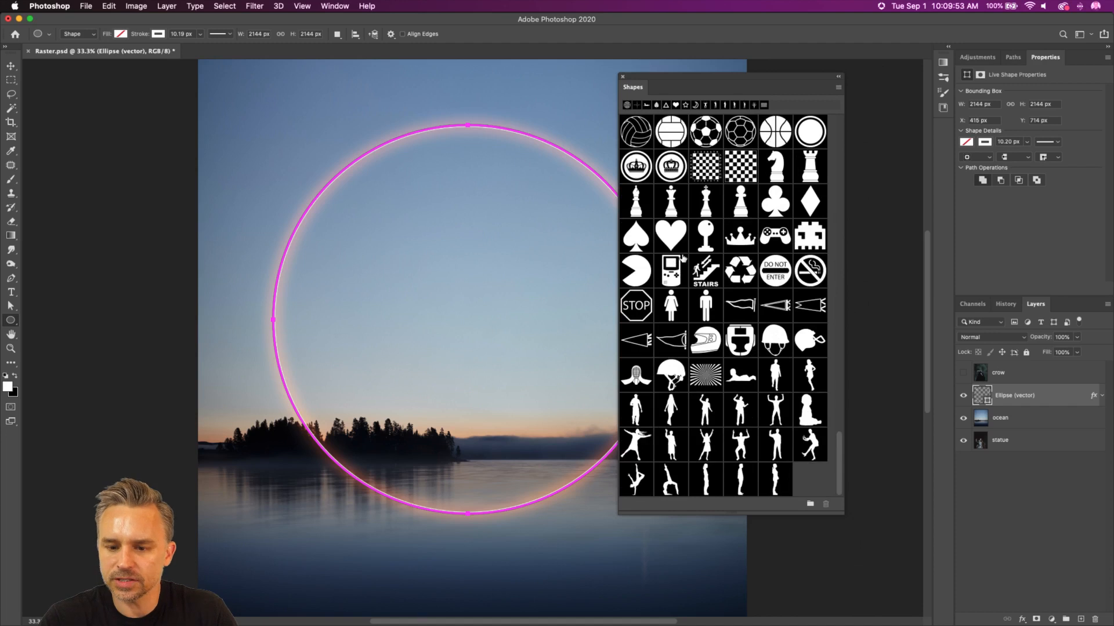
{"action": "left_click", "coordinate": [810, 504]}
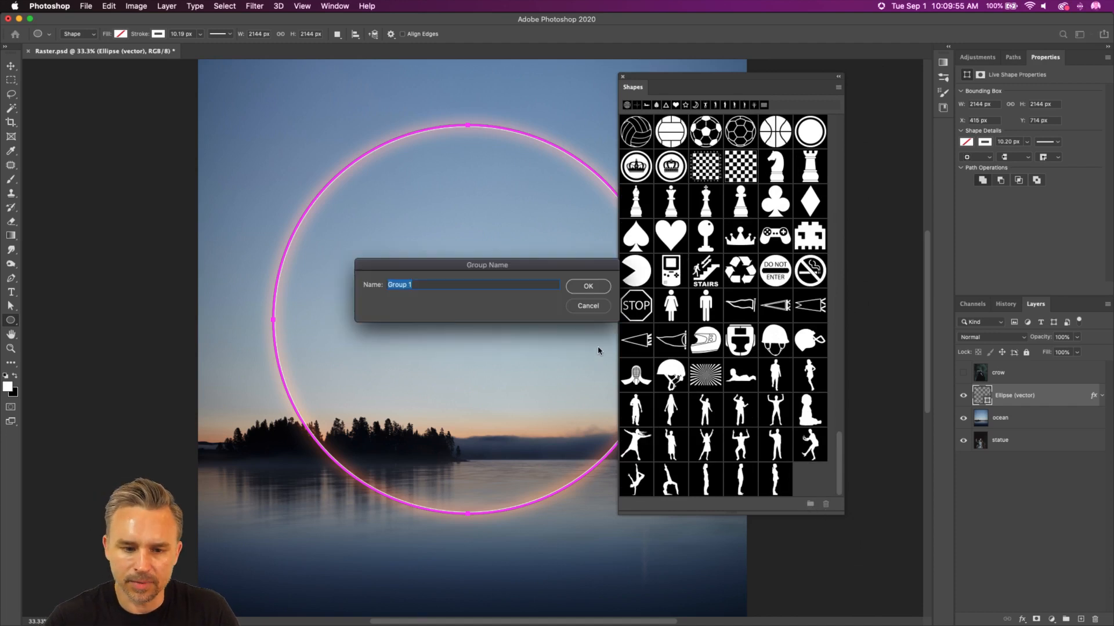
{"action": "type", "text": "People"}
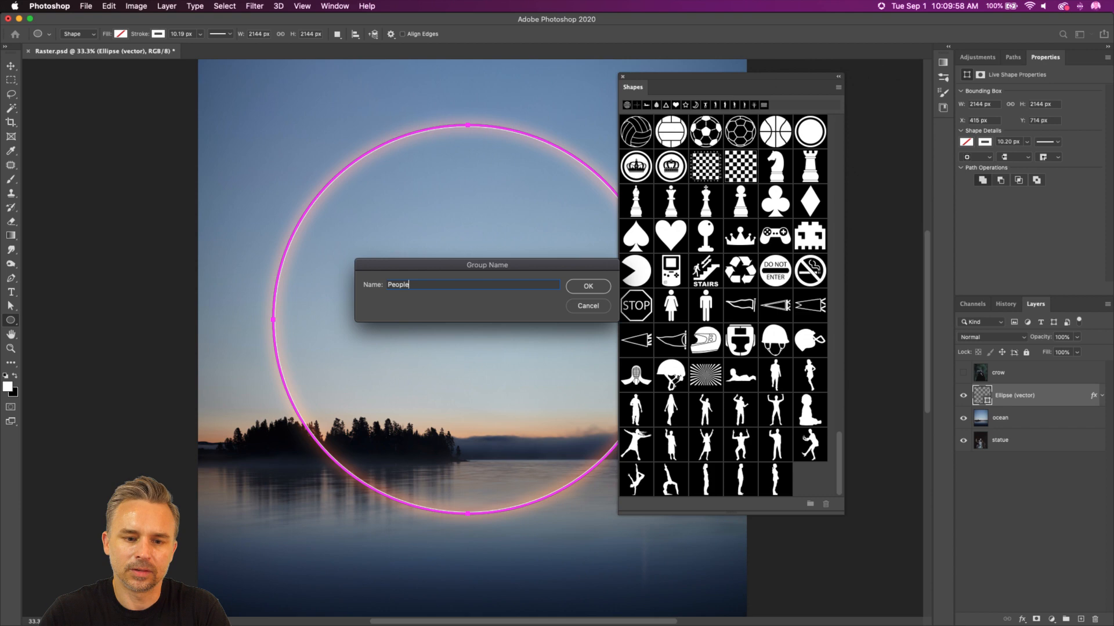
{"action": "key", "text": "Return"}
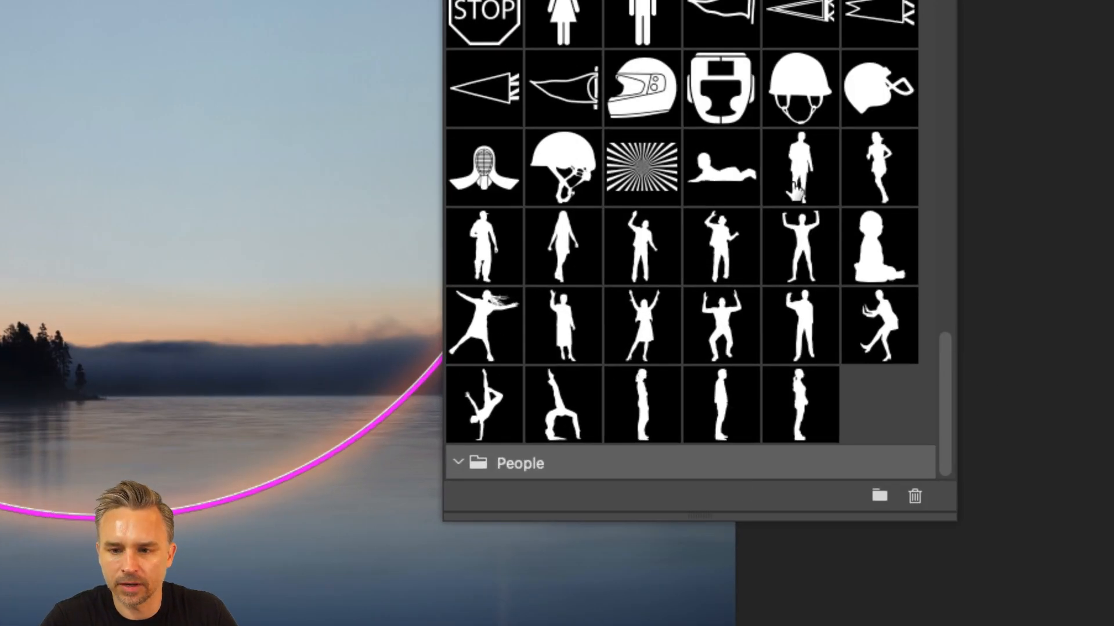
Step: Select all the human silhouette shapes and try to move them into the People group
{"action": "left_click", "coordinate": [790, 232]}
{"action": "left_click", "coordinate": [791, 409], "text": "shift"}
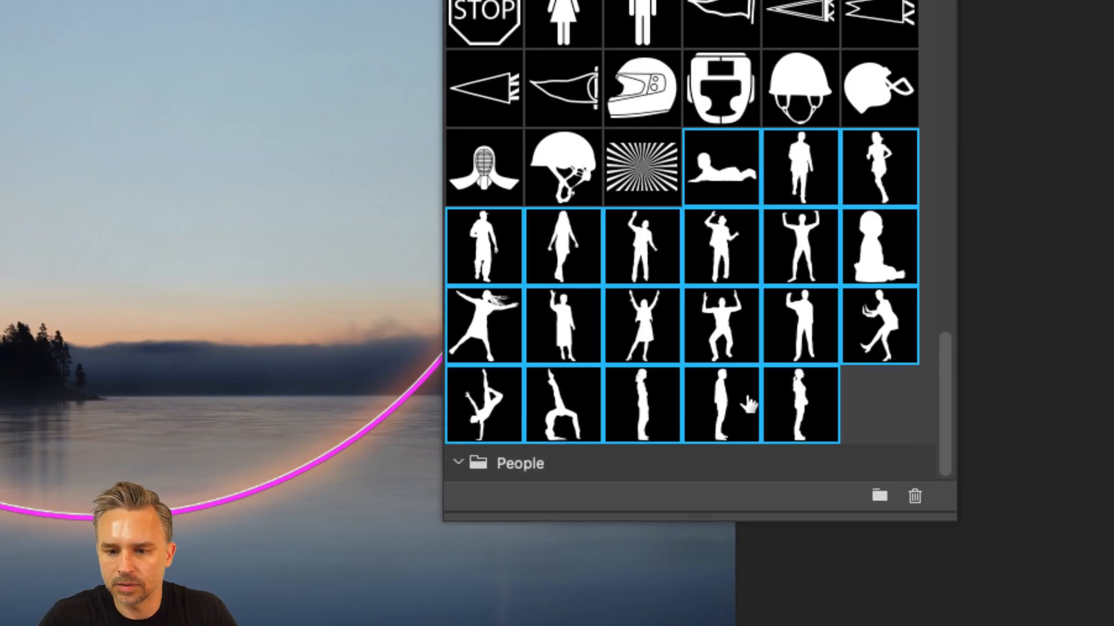
{"action": "left_click", "coordinate": [740, 196], "text": "super"}
{"action": "left_click_drag", "start_coordinate": [739, 195], "coordinate": [482, 463]}
{"action": "left_click_drag", "start_coordinate": [505, 272], "coordinate": [723, 168]}
Step: Delete the People shape group from the Shapes panel
{"action": "left_click", "coordinate": [558, 463]}
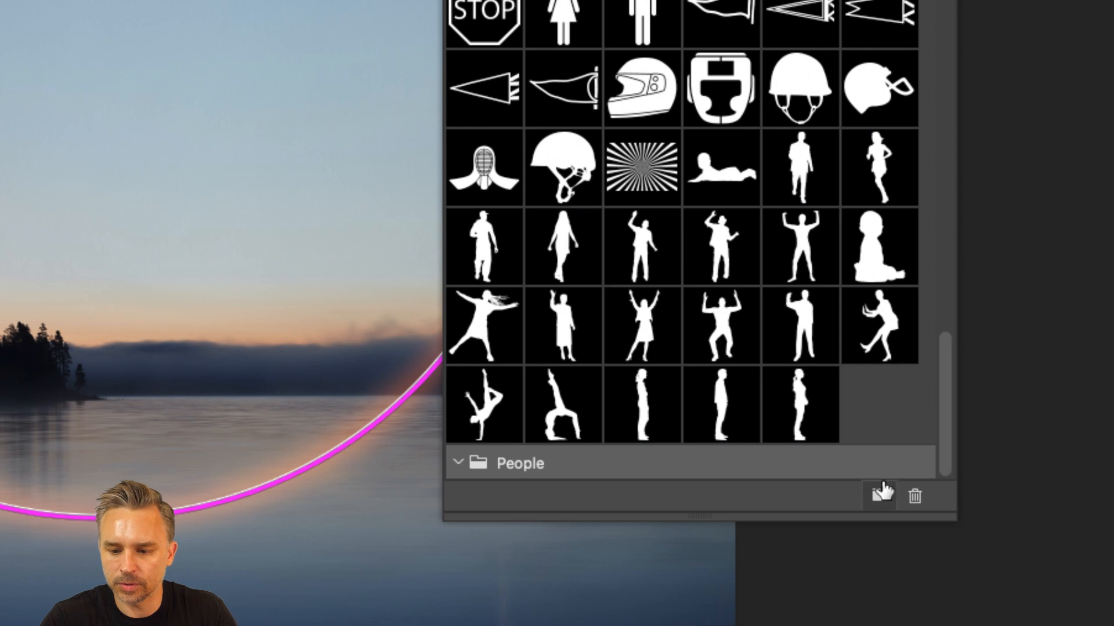
{"action": "key", "text": "Delete"}
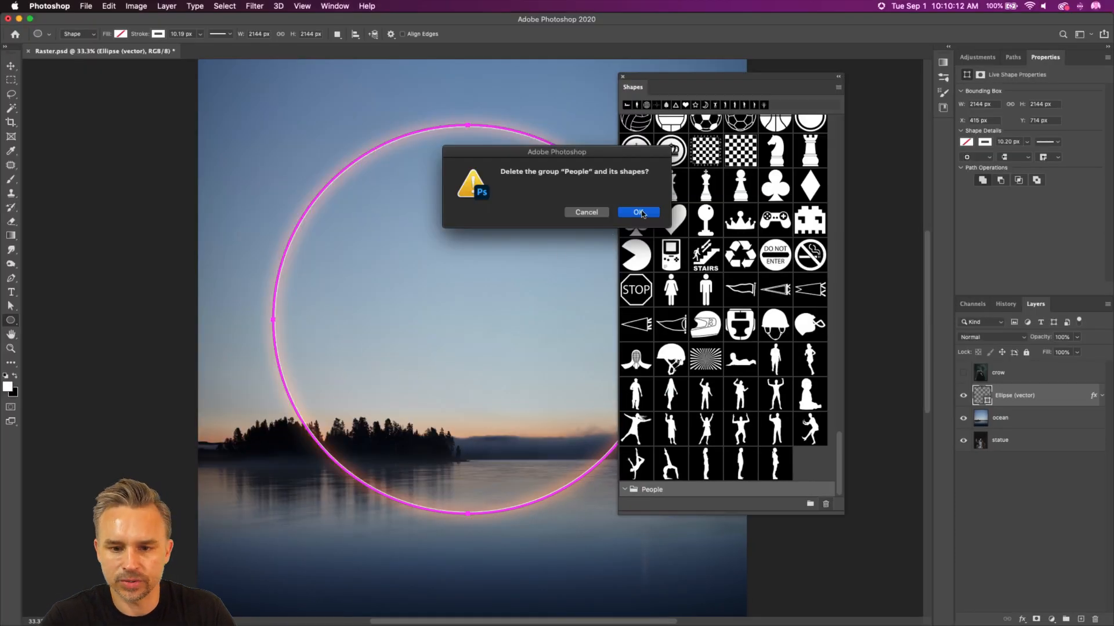
{"action": "left_click", "coordinate": [639, 212]}
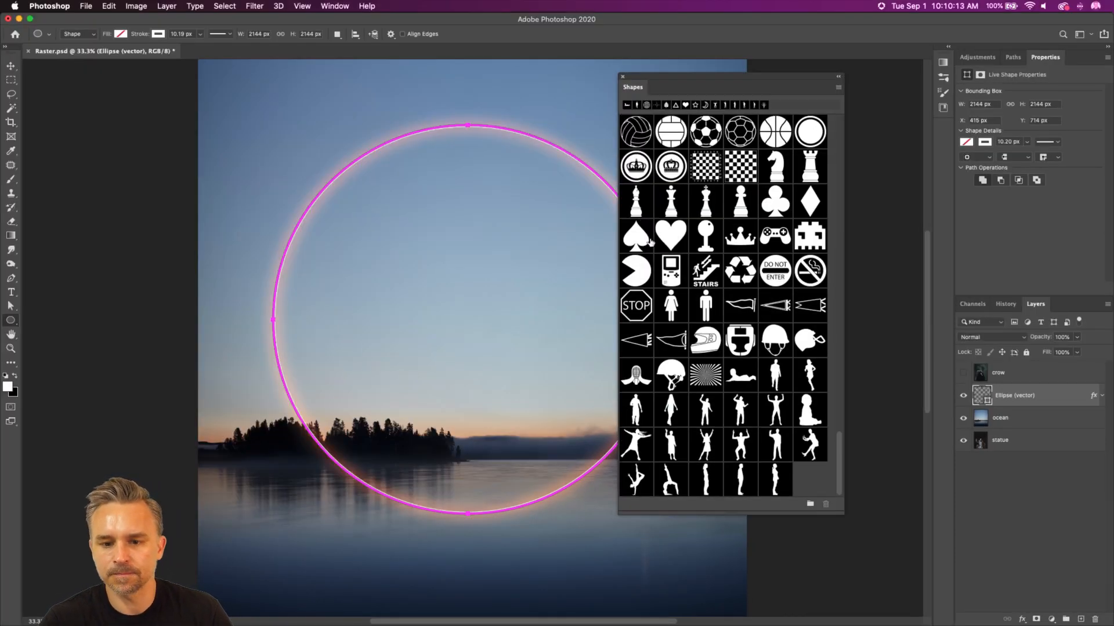
Step: Browse the preset shapes, from the human silhouettes through animals, vehicles and trees, to examine the world landmark shapes
{"action": "scroll", "coordinate": [727, 366], "scroll_direction": "up", "scroll_amount": 5}
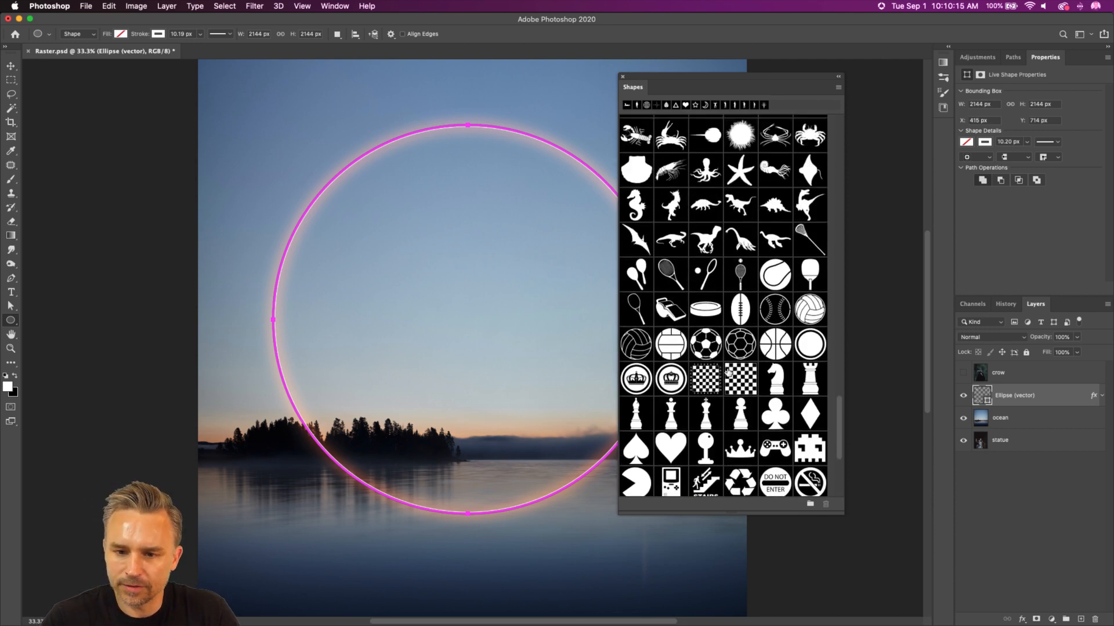
{"action": "scroll", "coordinate": [729, 372], "scroll_direction": "up", "scroll_amount": 10}
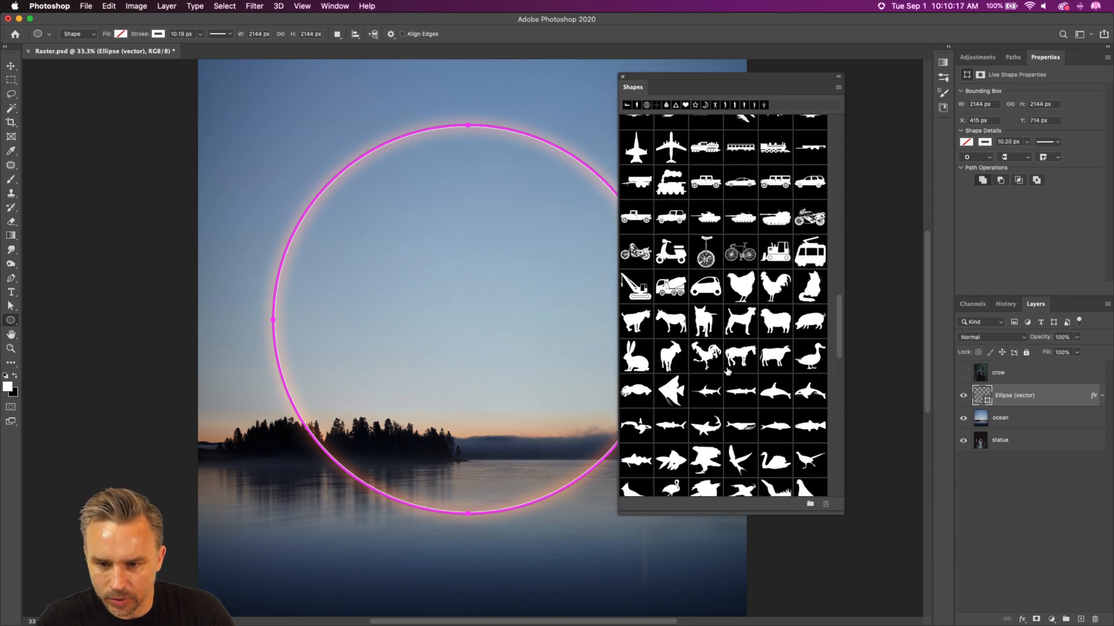
{"action": "scroll", "coordinate": [729, 373], "scroll_direction": "up", "scroll_amount": 6}
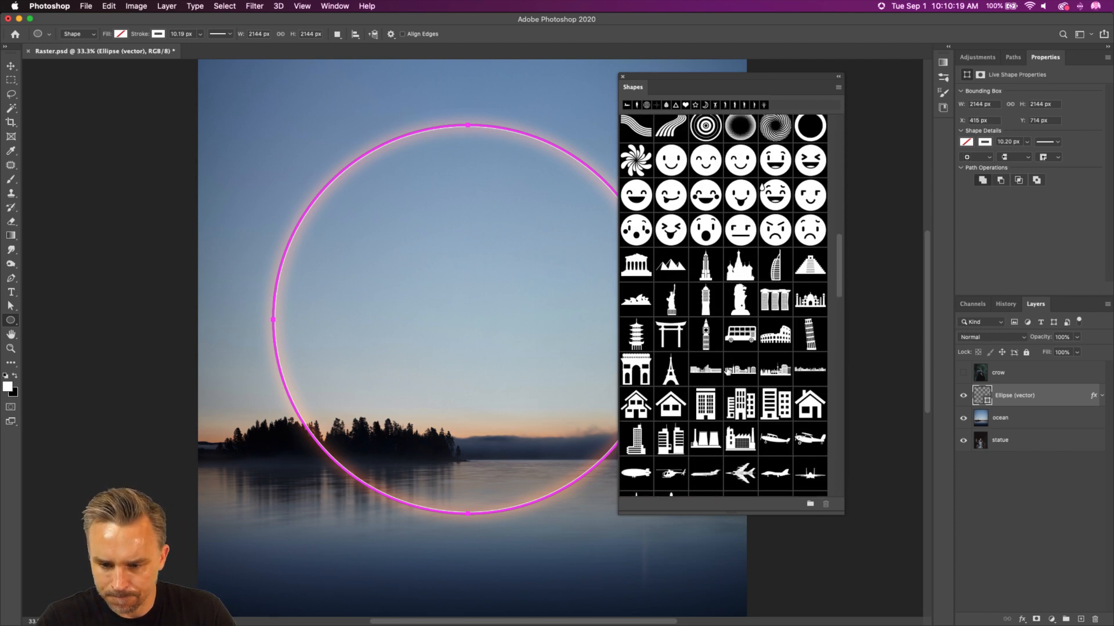
{"action": "scroll", "coordinate": [727, 372], "scroll_direction": "up", "scroll_amount": 1}
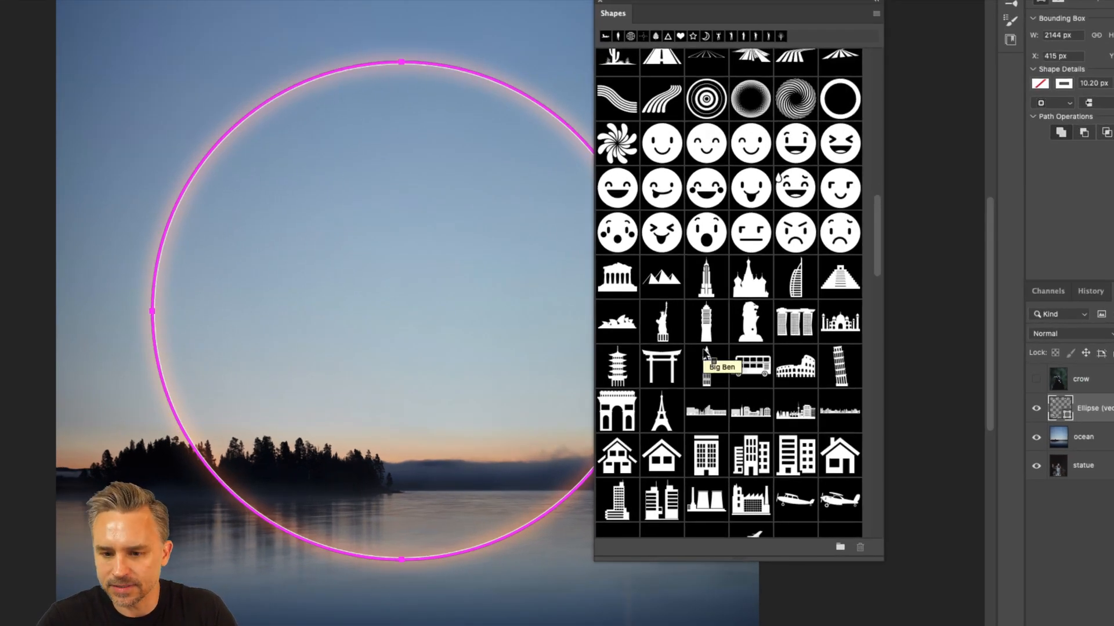
{"action": "scroll", "coordinate": [706, 354], "scroll_direction": "up", "scroll_amount": 12}
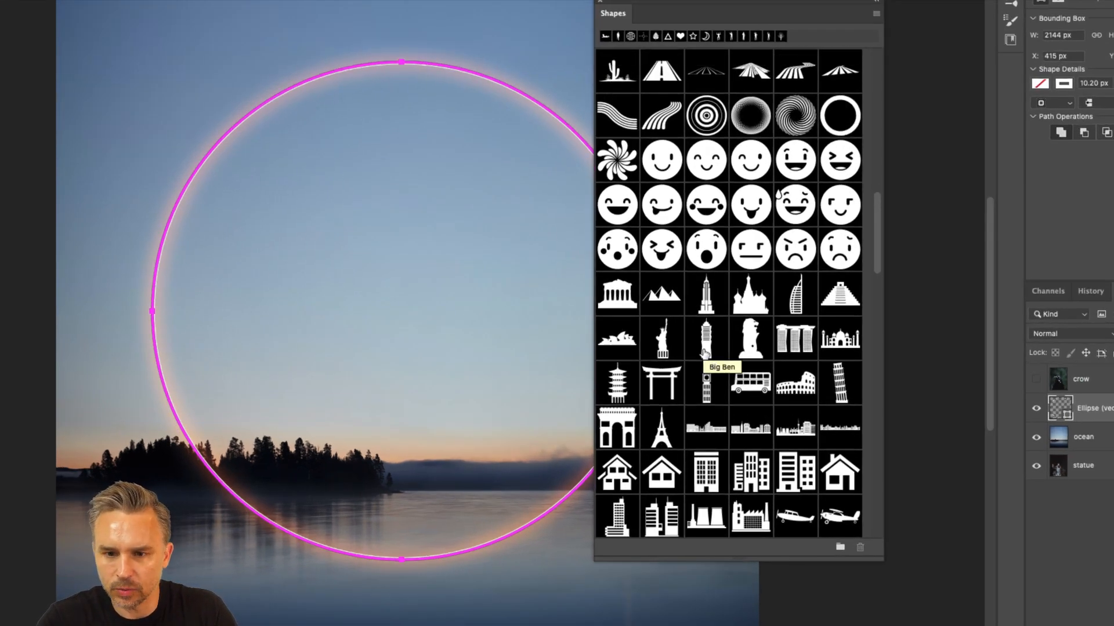
{"action": "scroll", "coordinate": [705, 352], "scroll_direction": "up", "scroll_amount": 12}
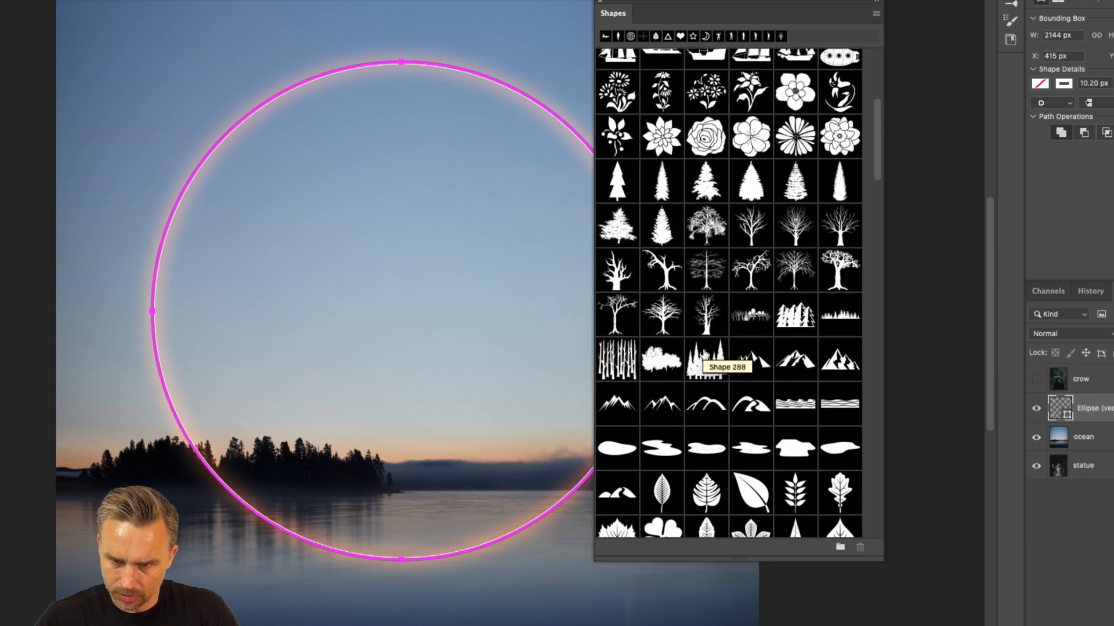
{"action": "scroll", "coordinate": [704, 352], "scroll_direction": "down", "scroll_amount": 15}
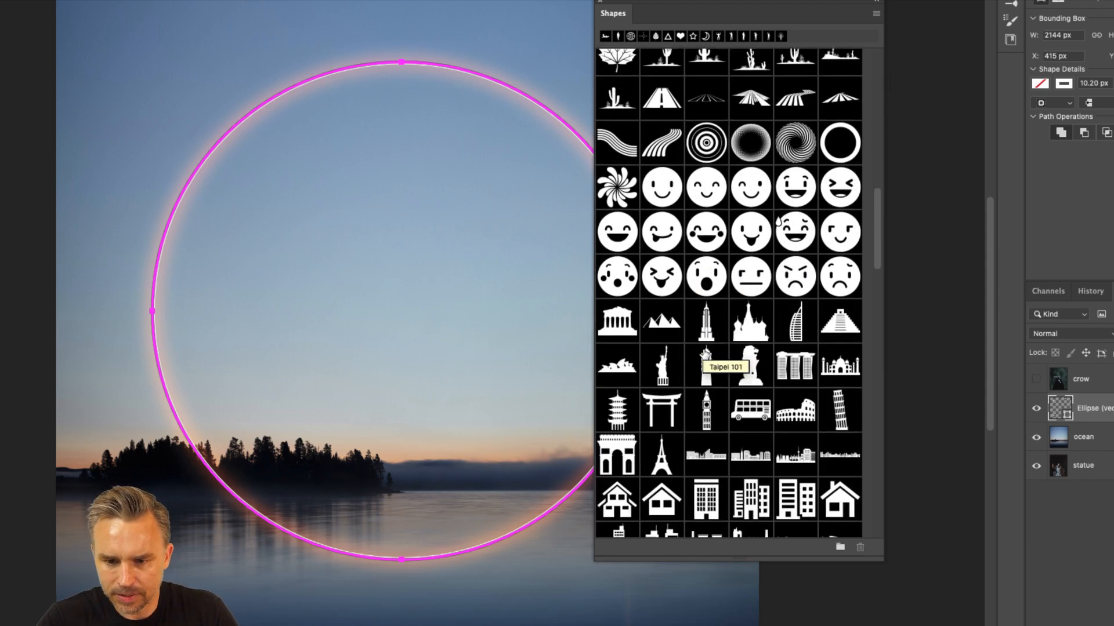
{"action": "scroll", "coordinate": [704, 354], "scroll_direction": "down", "scroll_amount": 8}
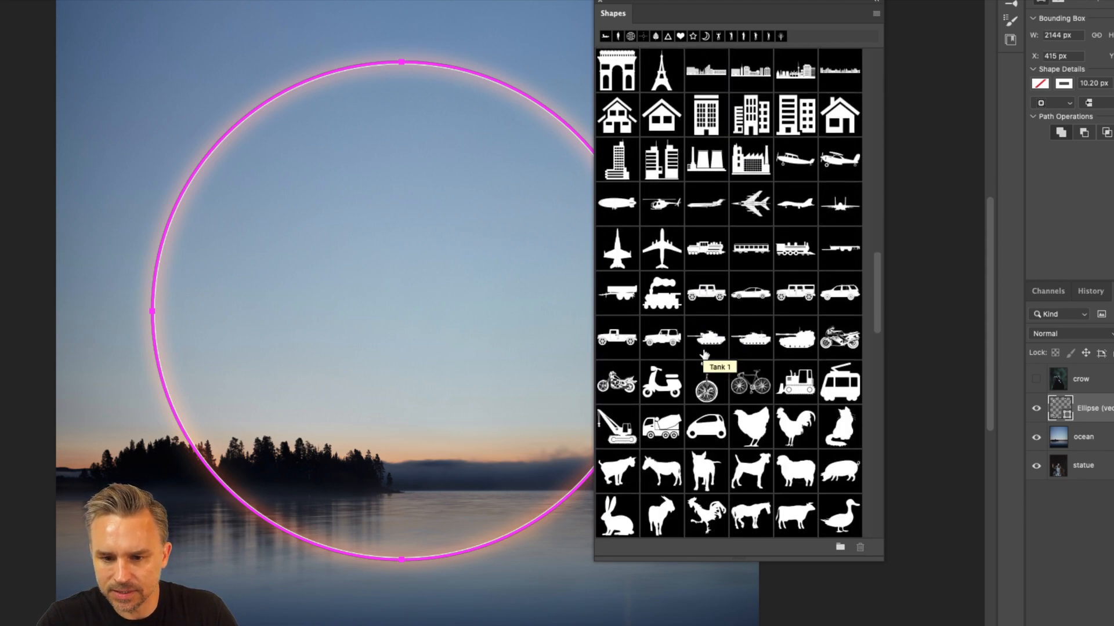
{"action": "scroll", "coordinate": [704, 353], "scroll_direction": "down", "scroll_amount": 4}
{"action": "scroll", "coordinate": [704, 354], "scroll_direction": "down", "scroll_amount": 6}
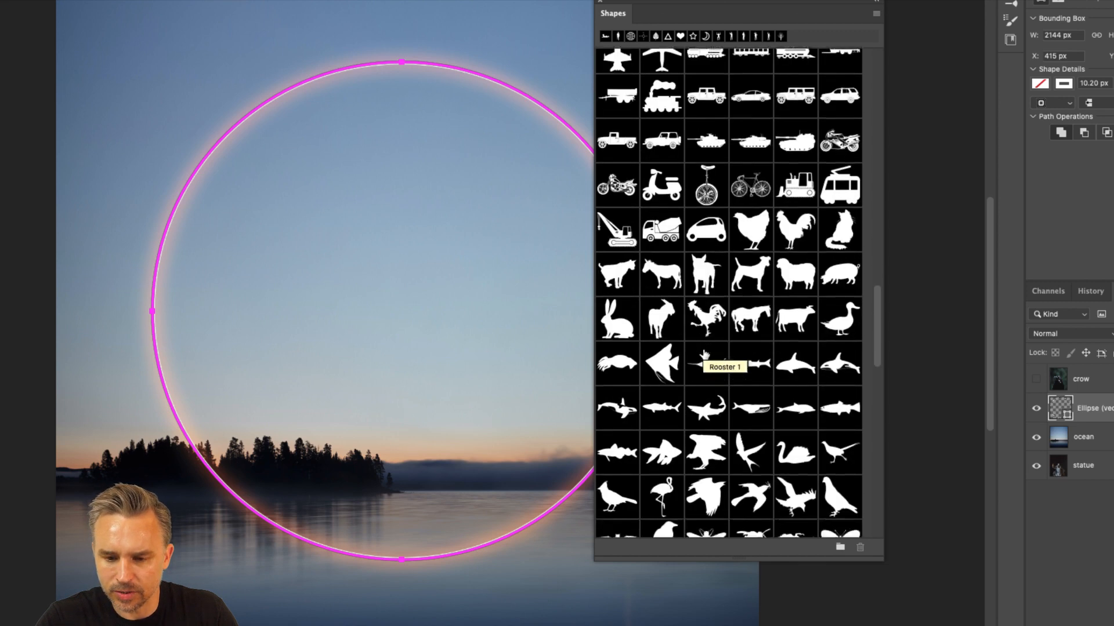
{"action": "scroll", "coordinate": [704, 353], "scroll_direction": "down", "scroll_amount": 11}
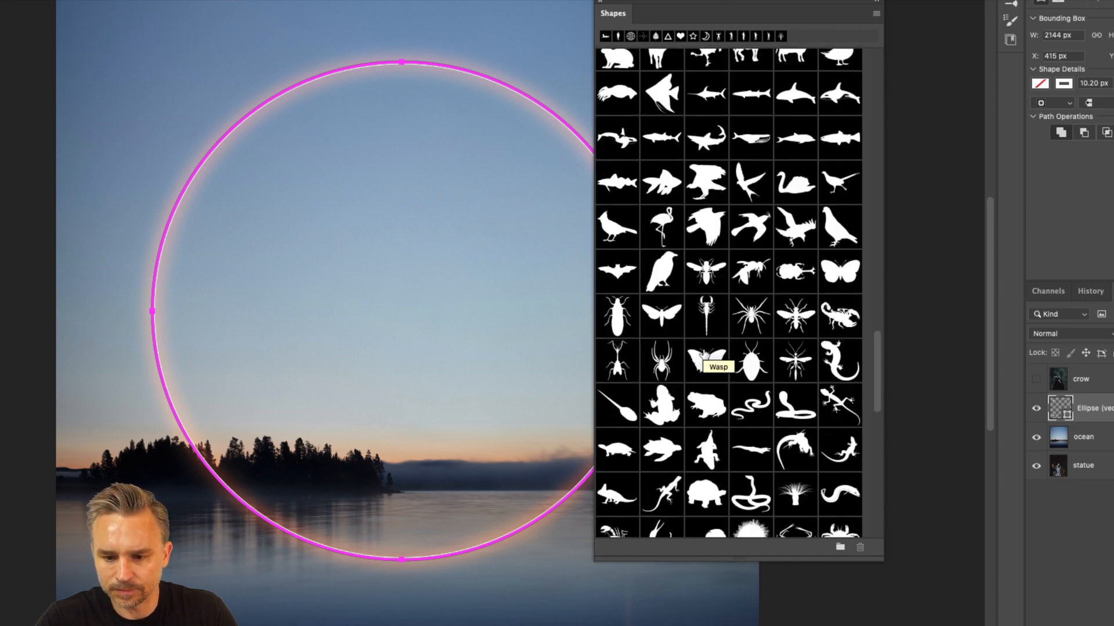
{"action": "scroll", "coordinate": [704, 354], "scroll_direction": "down", "scroll_amount": 3}
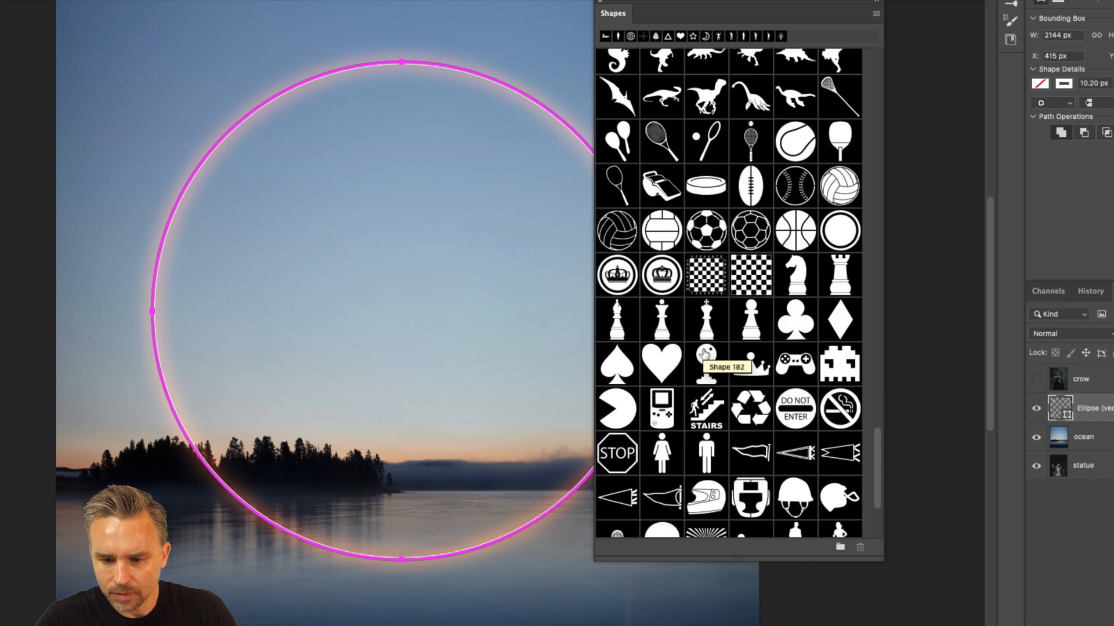
{"action": "scroll", "coordinate": [704, 354], "scroll_direction": "down", "scroll_amount": 4}
{"action": "scroll", "coordinate": [704, 354], "scroll_direction": "up", "scroll_amount": 20}
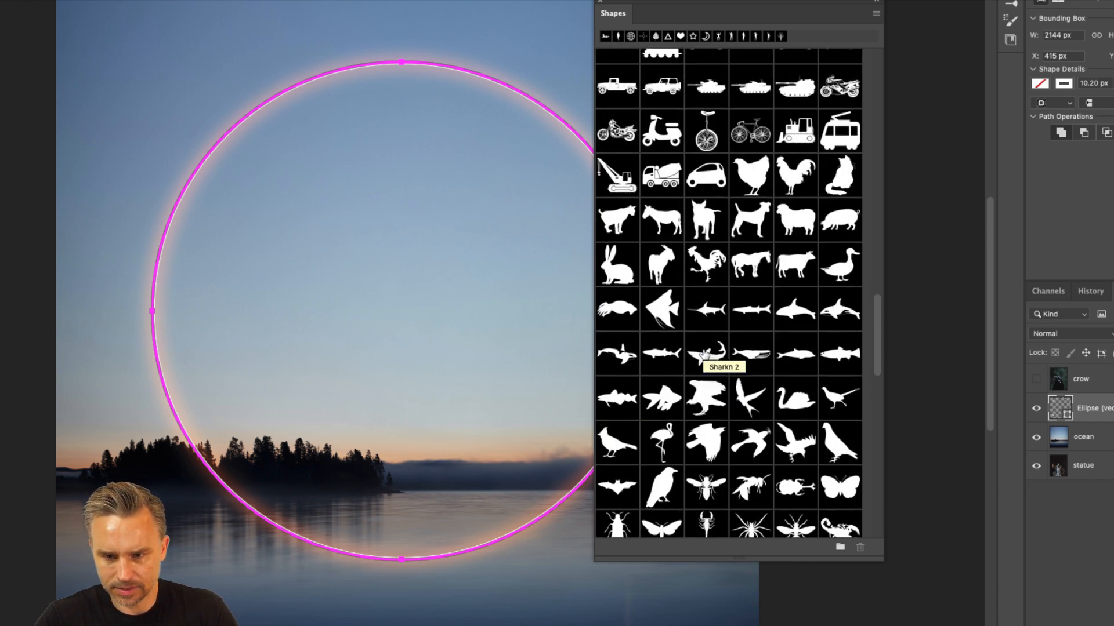
{"action": "scroll", "coordinate": [704, 354], "scroll_direction": "up", "scroll_amount": 8}
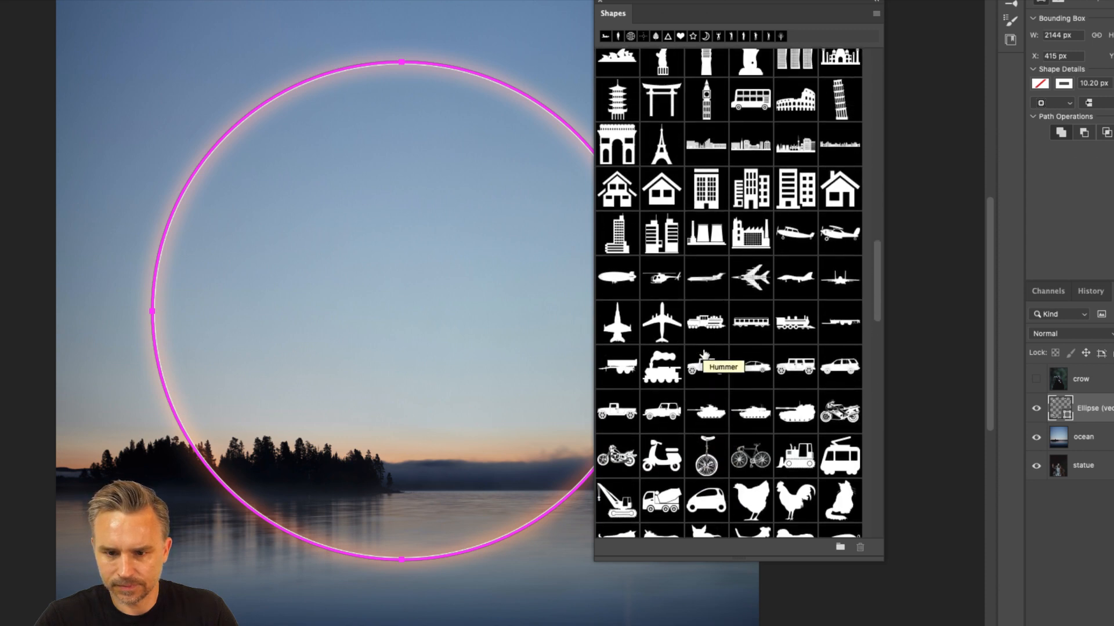
{"action": "scroll", "coordinate": [762, 282], "scroll_direction": "up", "scroll_amount": 5}
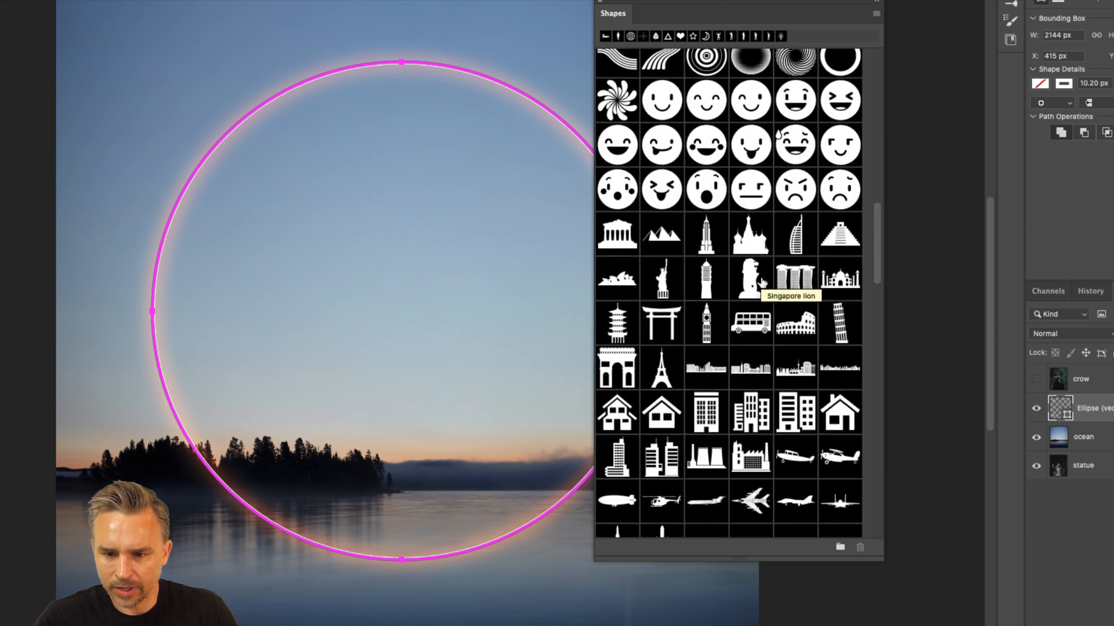
{"action": "scroll", "coordinate": [762, 283], "scroll_direction": "up", "scroll_amount": 3}
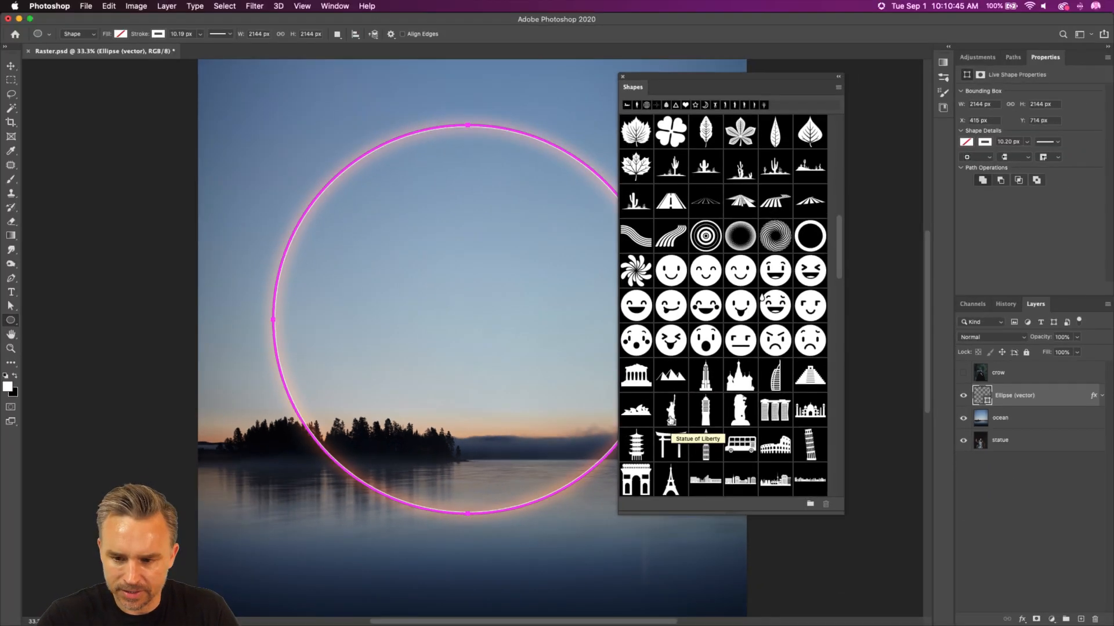
Step: Add the Aztec Pyramid shape to the canvas, scale it down and place it centred just below the glowing circle
{"action": "left_click_drag", "start_coordinate": [811, 374], "coordinate": [439, 315]}
{"action": "left_click_drag", "start_coordinate": [199, 150], "coordinate": [563, 370]}
{"action": "left_click_drag", "start_coordinate": [602, 411], "coordinate": [443, 520]}
{"action": "left_click_drag", "start_coordinate": [403, 485], "coordinate": [455, 531]}
{"action": "key", "text": "Return"}
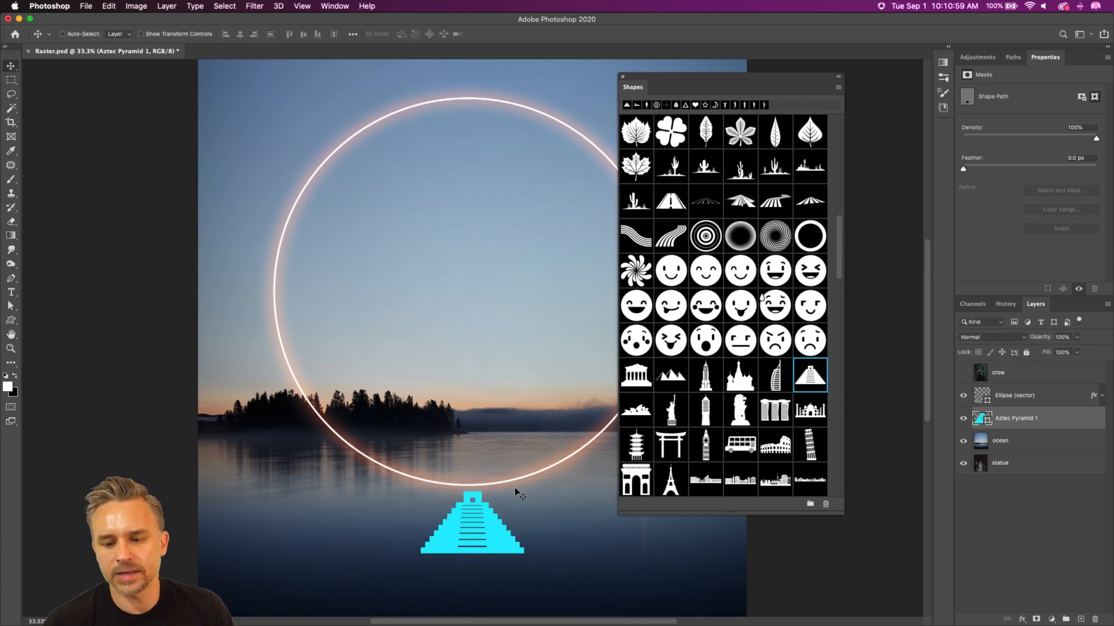
Step: Add the Taipei 101 shape to the canvas, scale it to about 79% and place it just left of the glowing circle
{"action": "left_click_drag", "start_coordinate": [695, 412], "coordinate": [365, 357]}
{"action": "left_click_drag", "start_coordinate": [374, 405], "coordinate": [251, 306]}
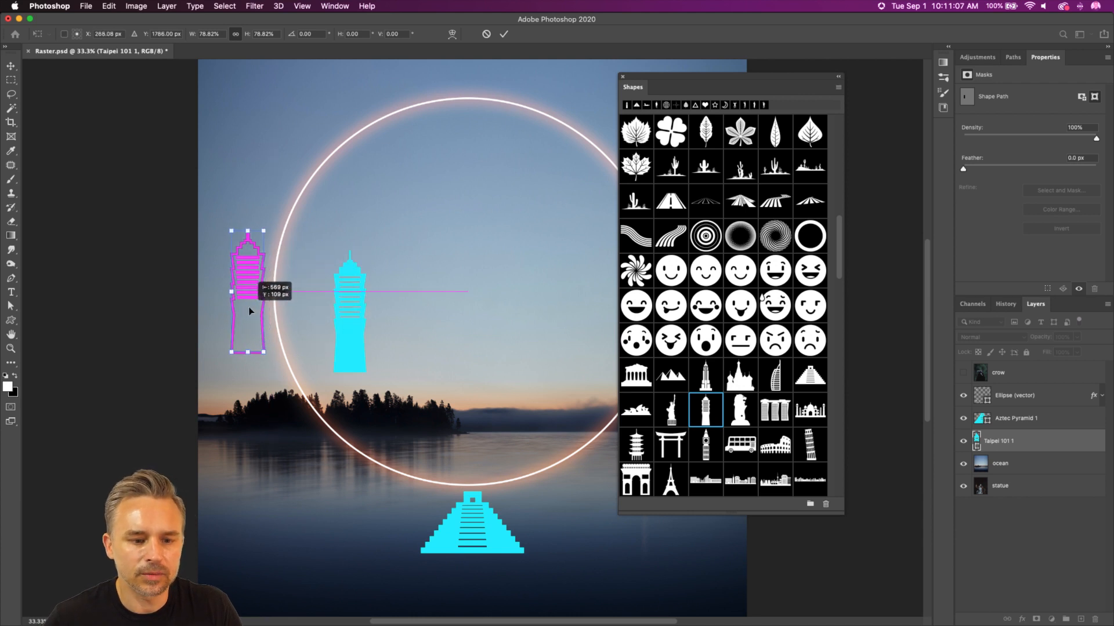
{"action": "key", "text": "Return"}
Step: Add the Taj Mahal shape to the canvas and place it small and centred just above the glowing circle
{"action": "scroll", "coordinate": [754, 331], "scroll_direction": "down", "scroll_amount": 5}
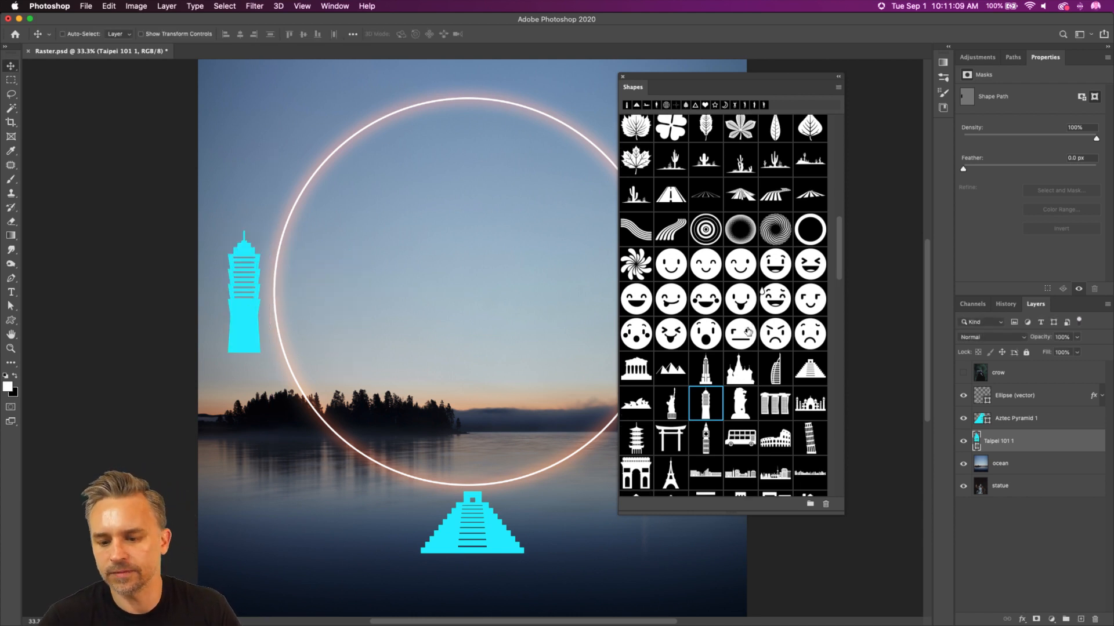
{"action": "left_click_drag", "start_coordinate": [809, 279], "coordinate": [479, 57]}
{"action": "key", "text": "Return"}
Step: Reposition the floating Shapes panel over the canvas and load the Legacy Shapes and More presets
{"action": "scroll", "coordinate": [723, 348], "scroll_direction": "down", "scroll_amount": 20}
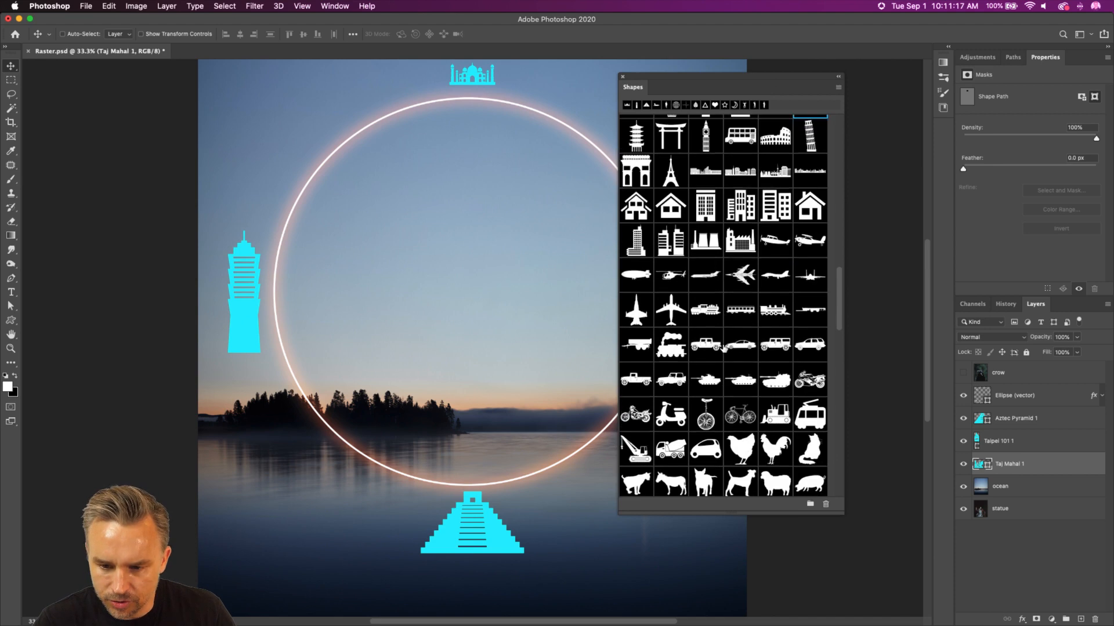
{"action": "scroll", "coordinate": [724, 349], "scroll_direction": "down", "scroll_amount": 5}
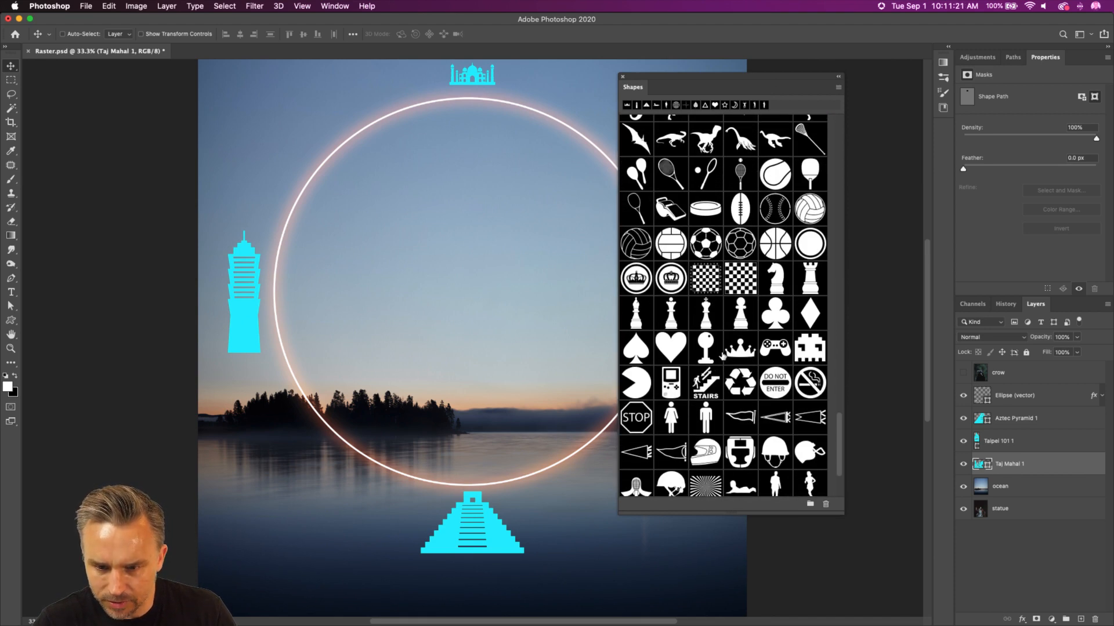
{"action": "scroll", "coordinate": [724, 356], "scroll_direction": "down", "scroll_amount": 4}
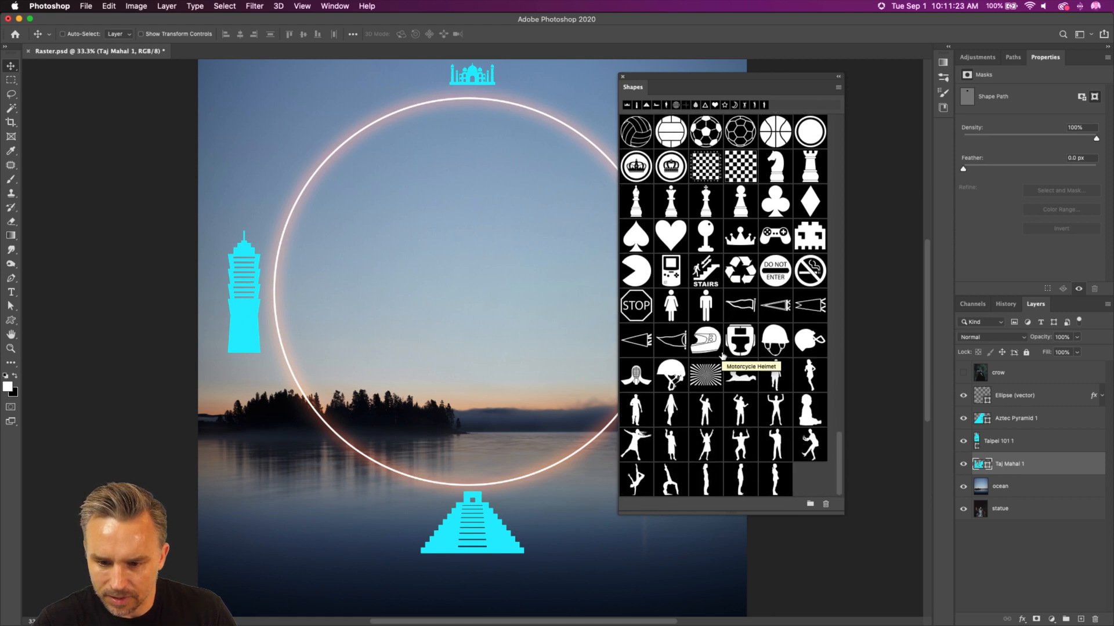
{"action": "scroll", "coordinate": [685, 406], "scroll_direction": "down", "scroll_amount": 3}
{"action": "left_click", "coordinate": [838, 87]}
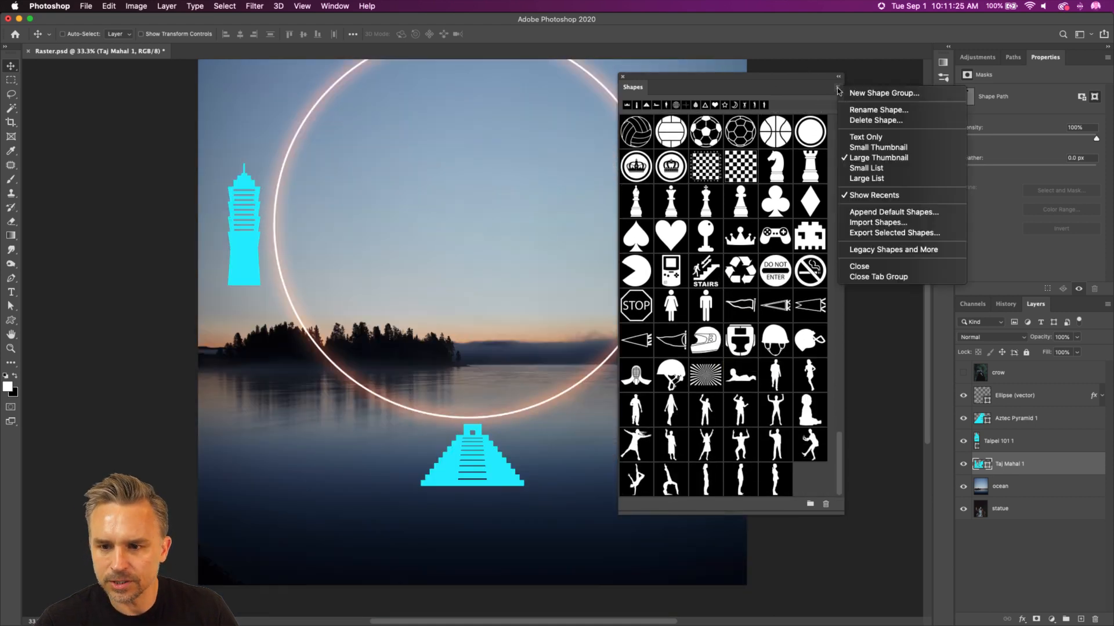
{"action": "left_click", "coordinate": [760, 80]}
{"action": "left_click_drag", "start_coordinate": [753, 78], "coordinate": [617, 62]}
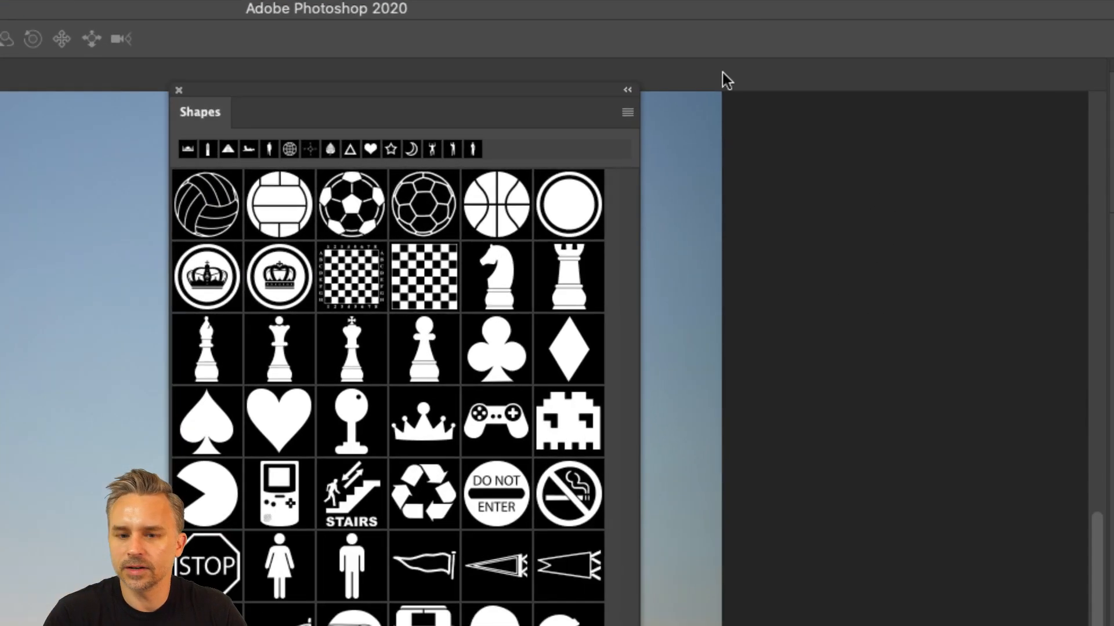
{"action": "left_click", "coordinate": [625, 112]}
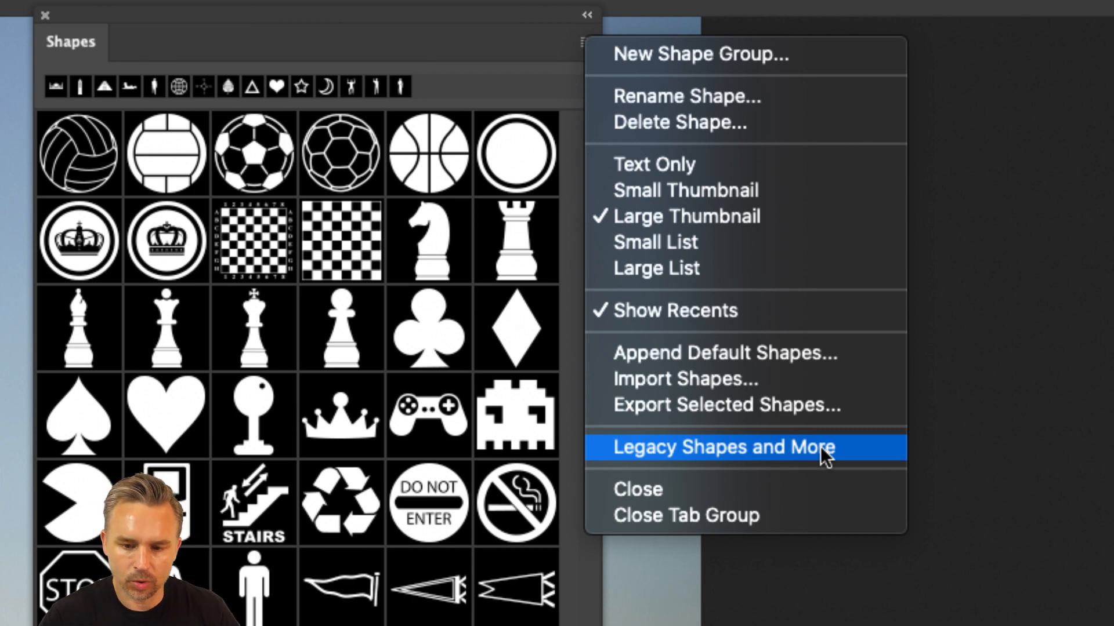
{"action": "left_click", "coordinate": [820, 447]}
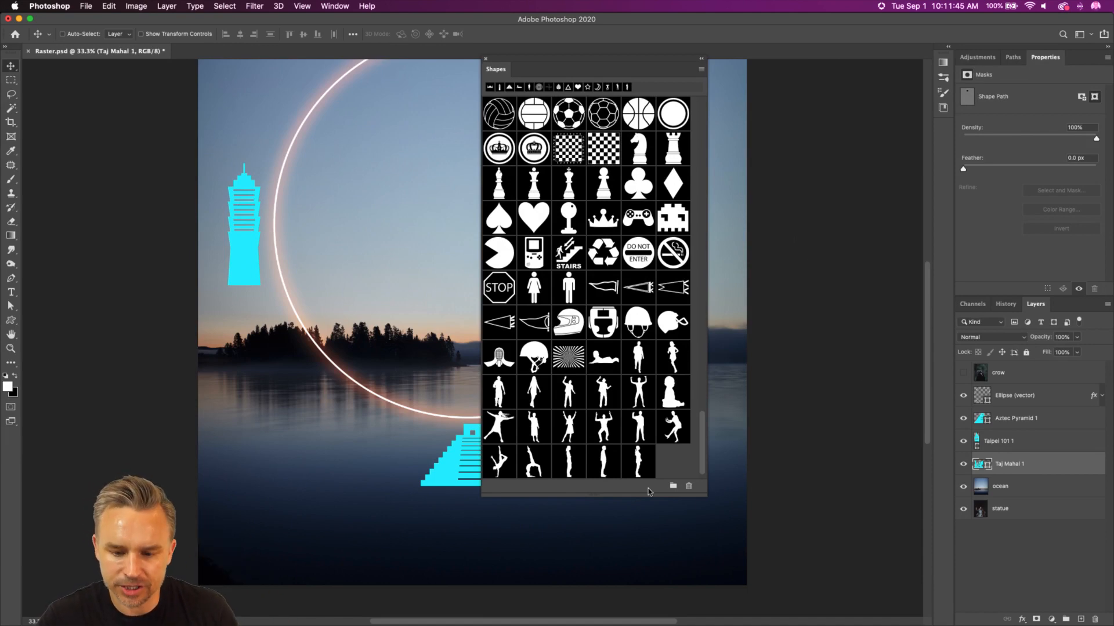
Step: Widen the Shapes panel and expand the Legacy Shapes and More group and its 2019 Shapes subgroup
{"action": "left_click_drag", "start_coordinate": [699, 494], "coordinate": [866, 514]}
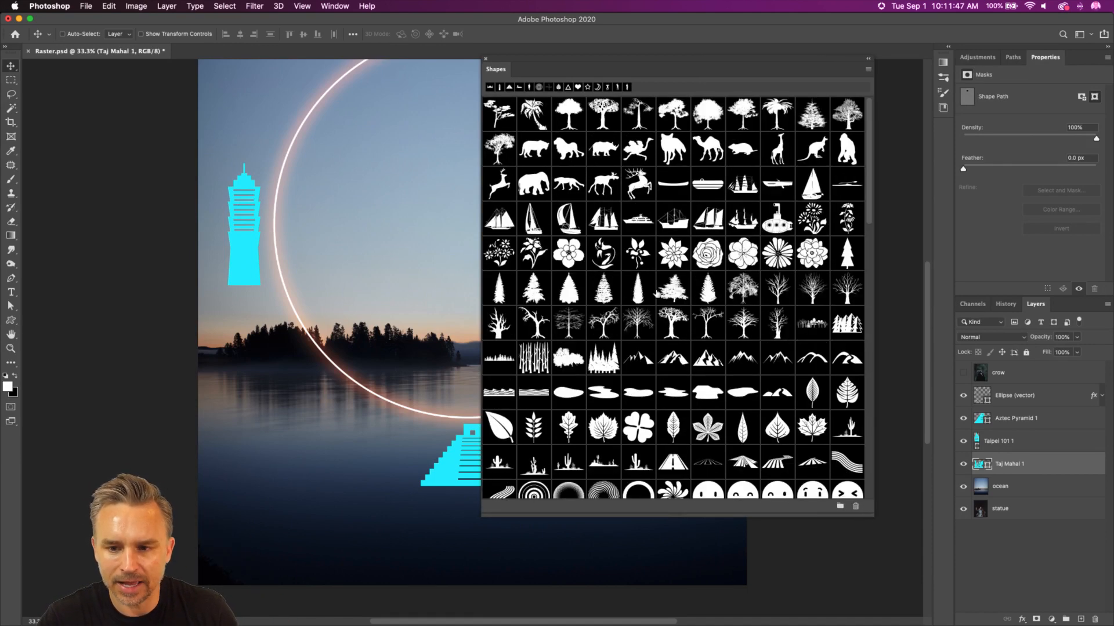
{"action": "scroll", "coordinate": [649, 300], "scroll_direction": "down", "scroll_amount": 15}
{"action": "scroll", "coordinate": [519, 511], "scroll_direction": "down", "scroll_amount": 1}
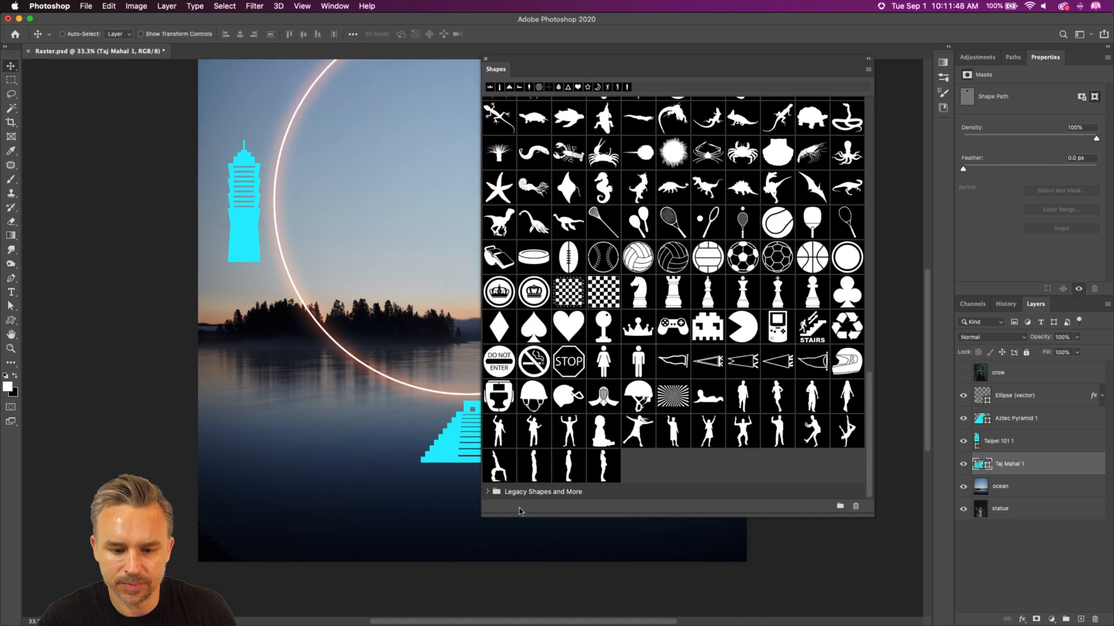
{"action": "left_click", "coordinate": [486, 491]}
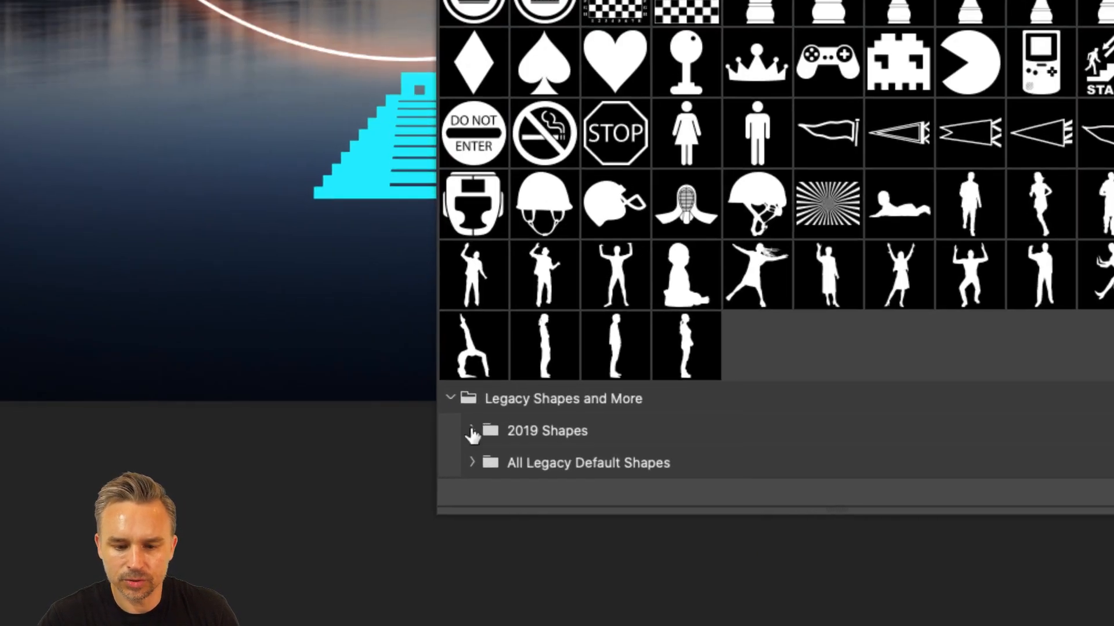
{"action": "left_click", "coordinate": [472, 431]}
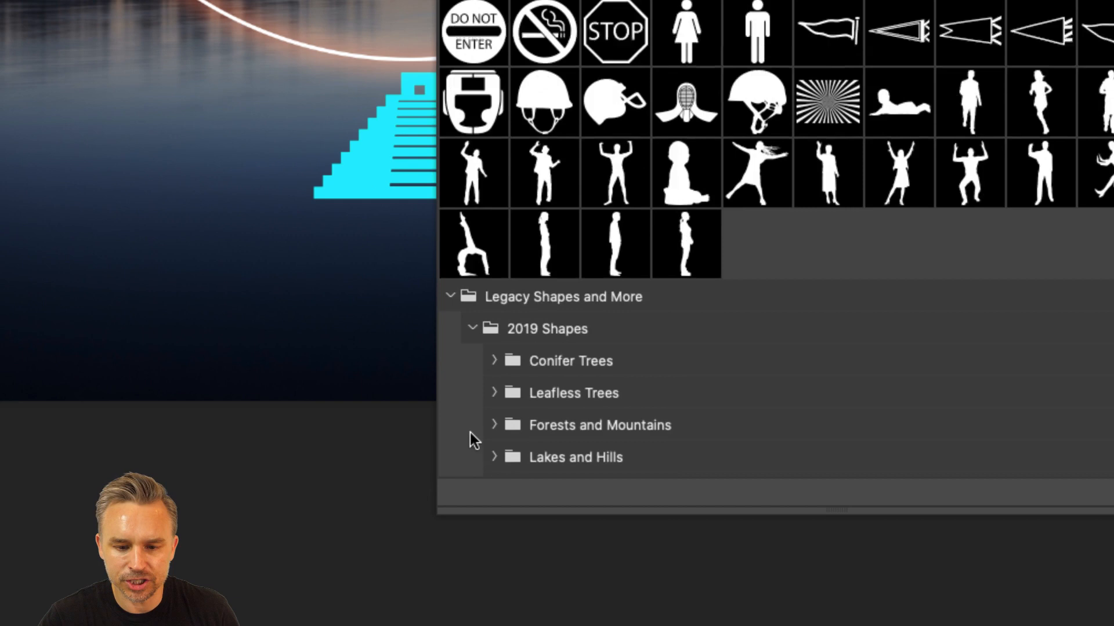
Step: Look through the categories in 2019 Shapes and expand the All Legacy Default Shapes group
{"action": "scroll", "coordinate": [470, 433], "scroll_direction": "up", "scroll_amount": 3}
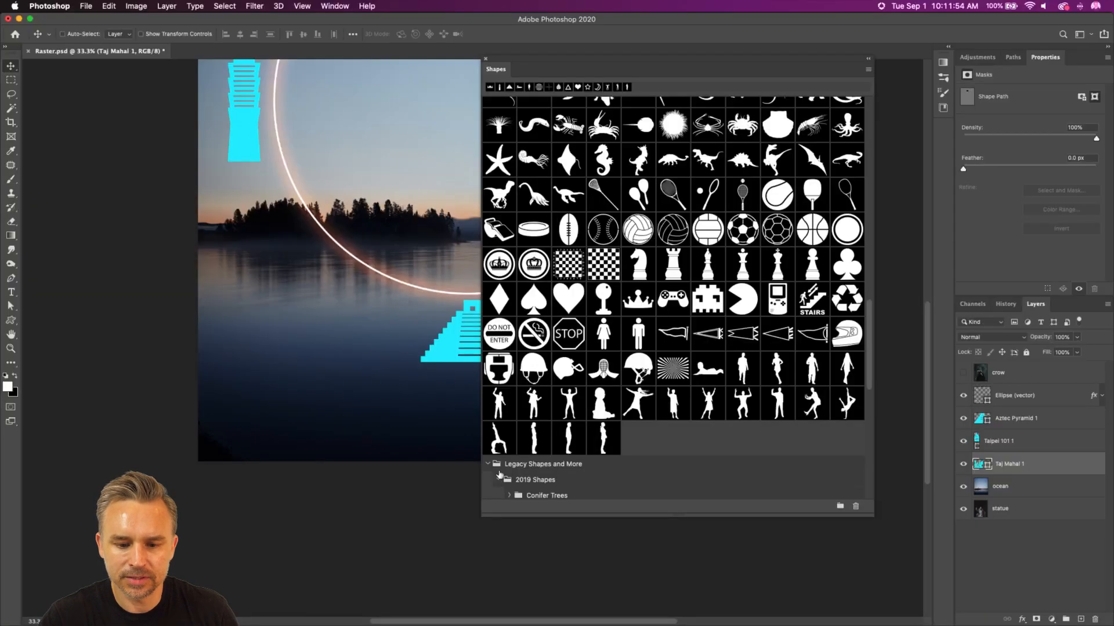
{"action": "scroll", "coordinate": [522, 425], "scroll_direction": "down", "scroll_amount": 10}
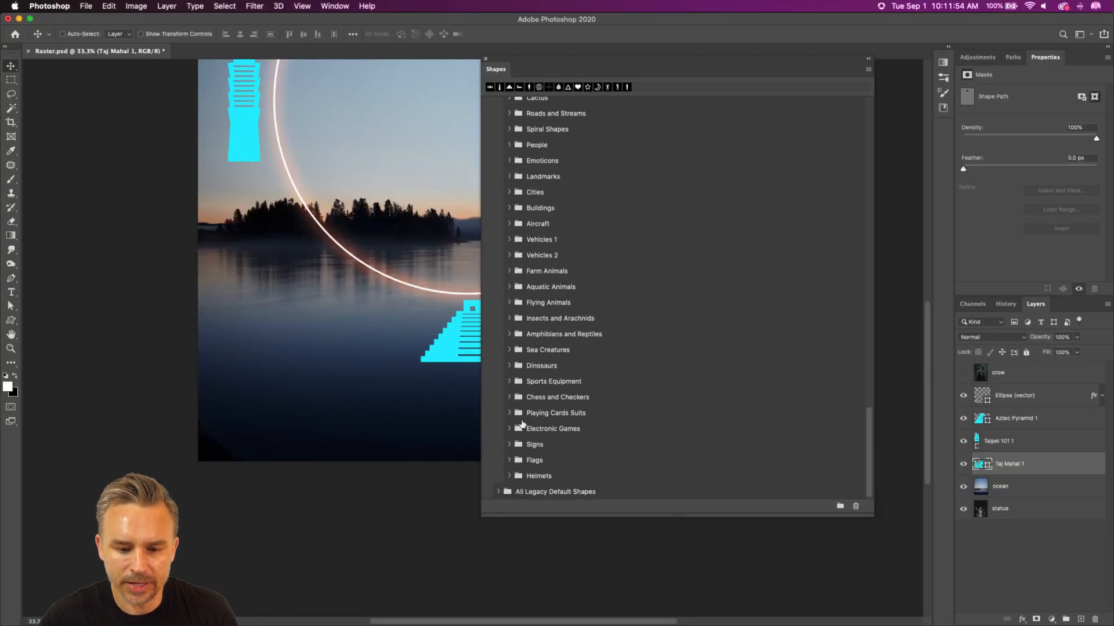
{"action": "left_click", "coordinate": [498, 492]}
{"action": "scroll", "coordinate": [499, 492], "scroll_direction": "up", "scroll_amount": 3}
{"action": "scroll", "coordinate": [499, 493], "scroll_direction": "down", "scroll_amount": 3}
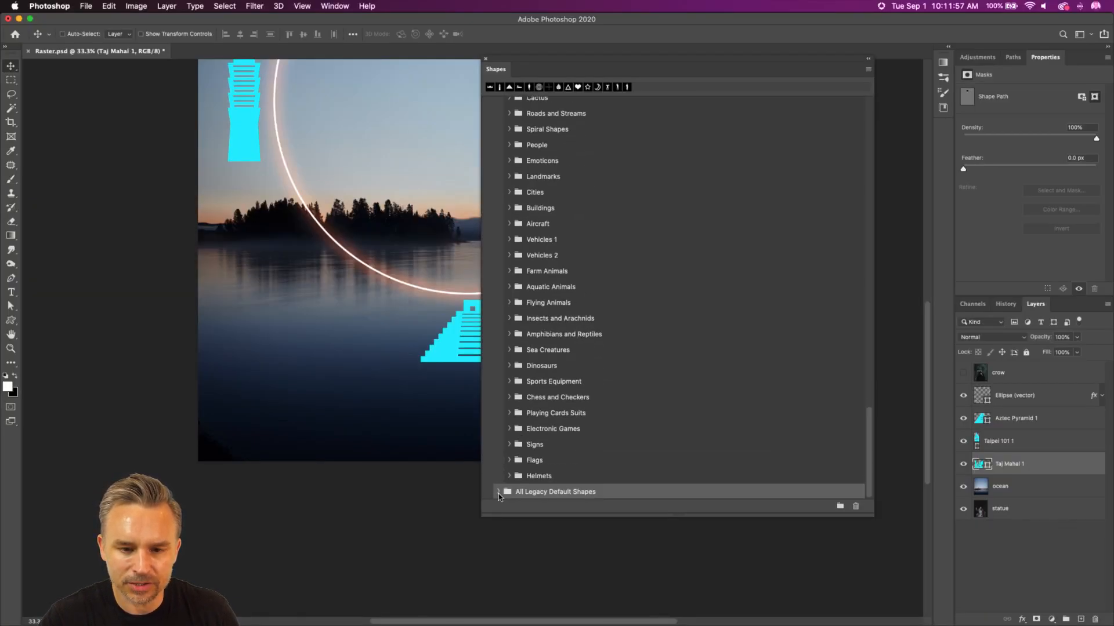
Step: Add the compass and globe shapes from the Symbols category of All Legacy Default Shapes to the canvas
{"action": "left_click", "coordinate": [498, 492]}
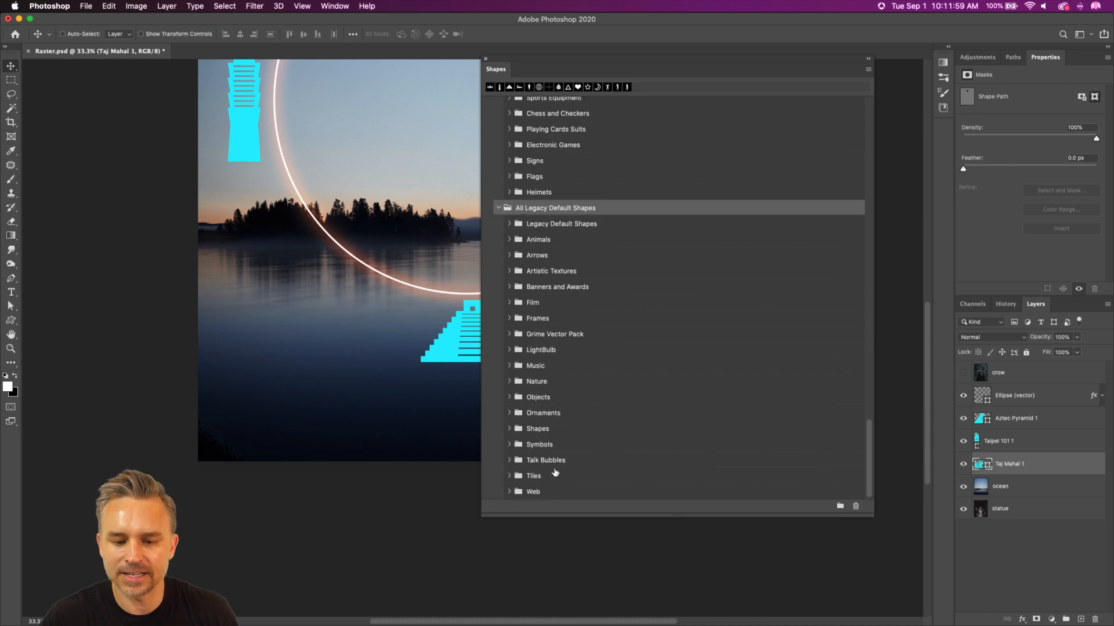
{"action": "left_click", "coordinate": [509, 445]}
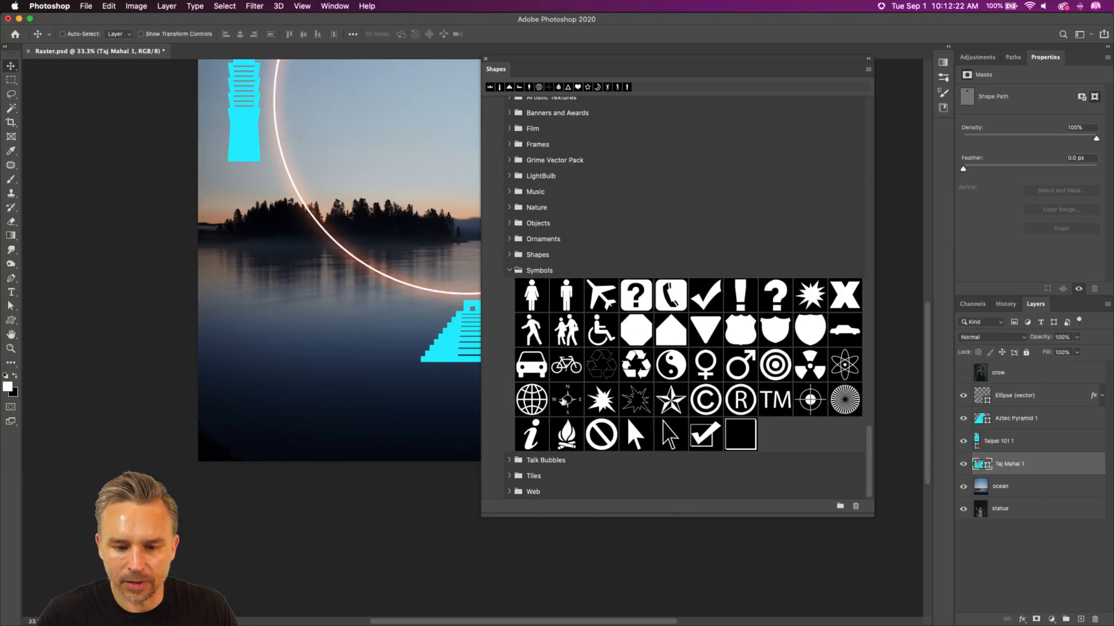
{"action": "left_click_drag", "start_coordinate": [564, 402], "coordinate": [371, 212]}
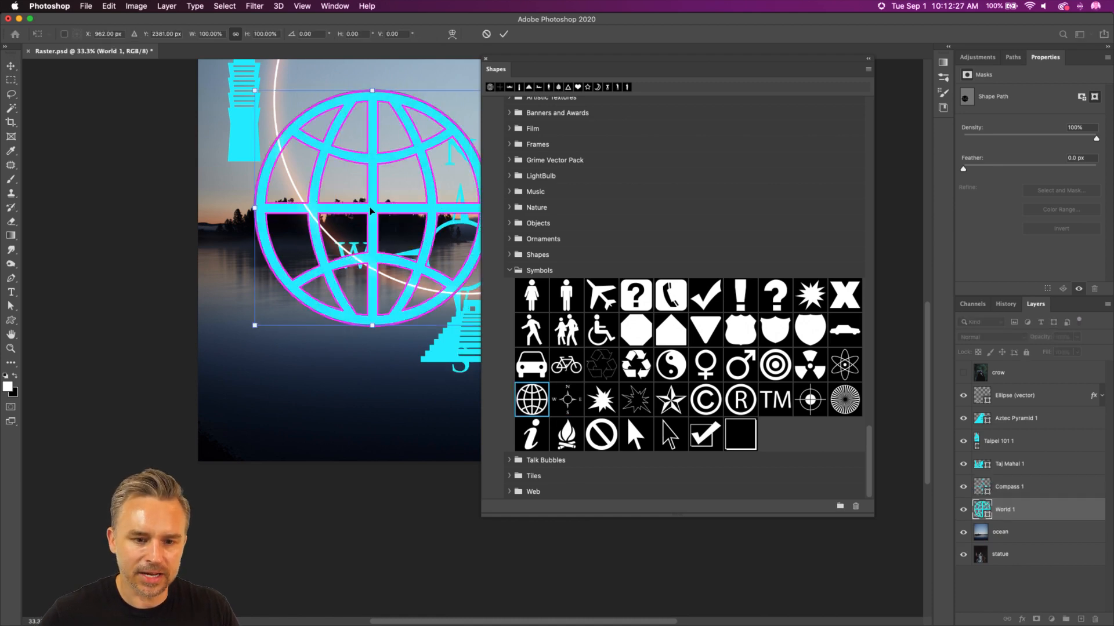
Step: Scale the globe down to about 290 px wide, and dock the Shapes panel beside Properties
{"action": "left_click_drag", "start_coordinate": [255, 325], "coordinate": [435, 148]}
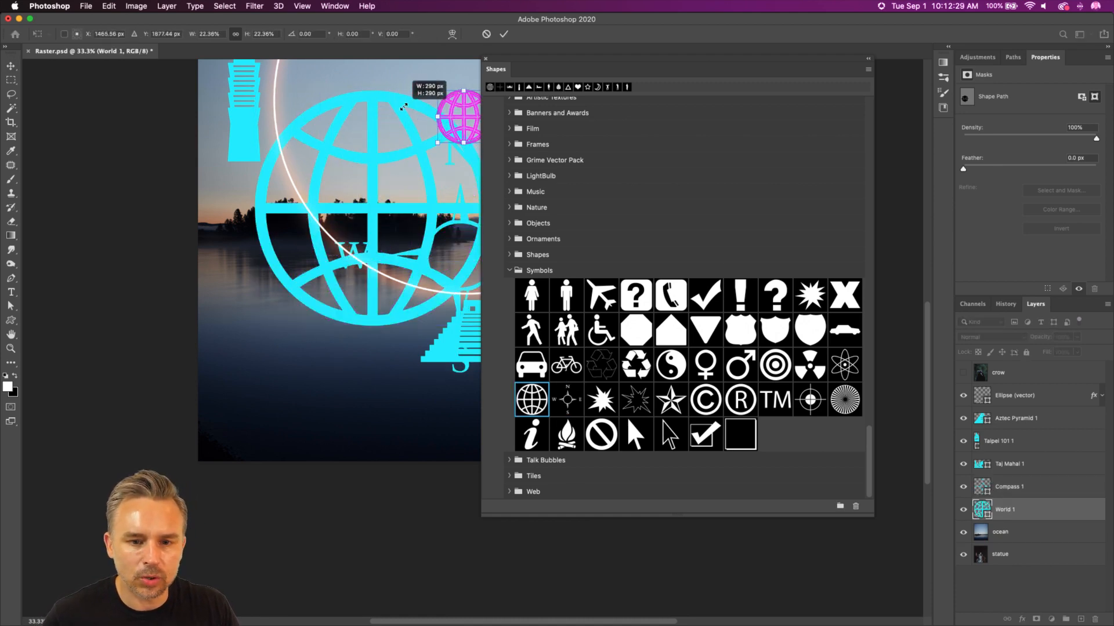
{"action": "key", "text": "Return"}
{"action": "left_click_drag", "start_coordinate": [496, 73], "coordinate": [1047, 57]}
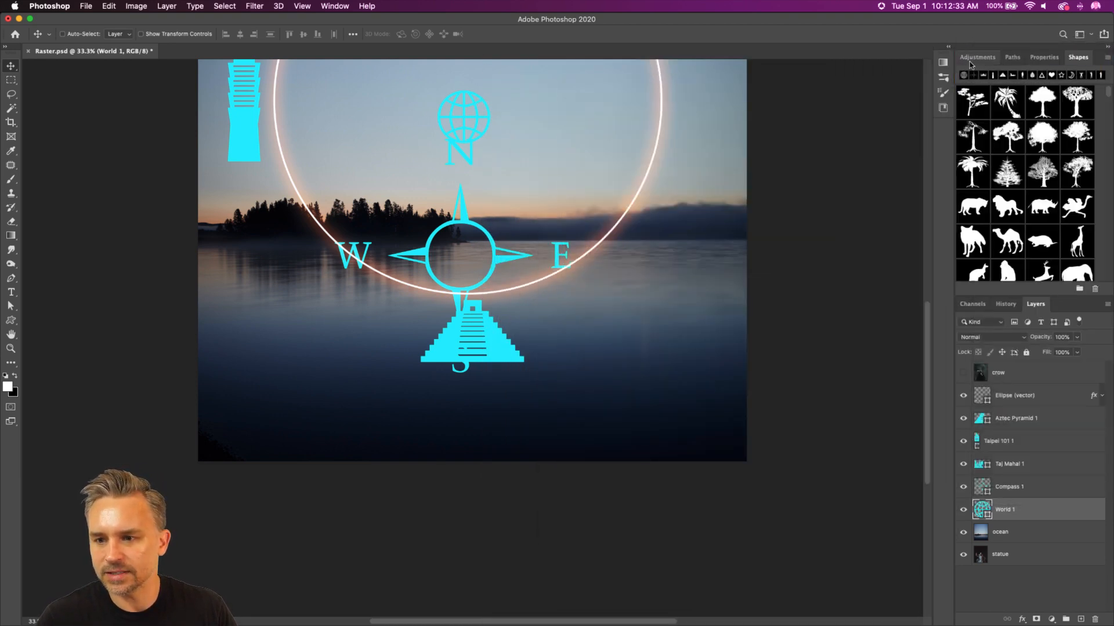
{"action": "scroll", "coordinate": [462, 317], "scroll_direction": "up", "scroll_amount": 5}
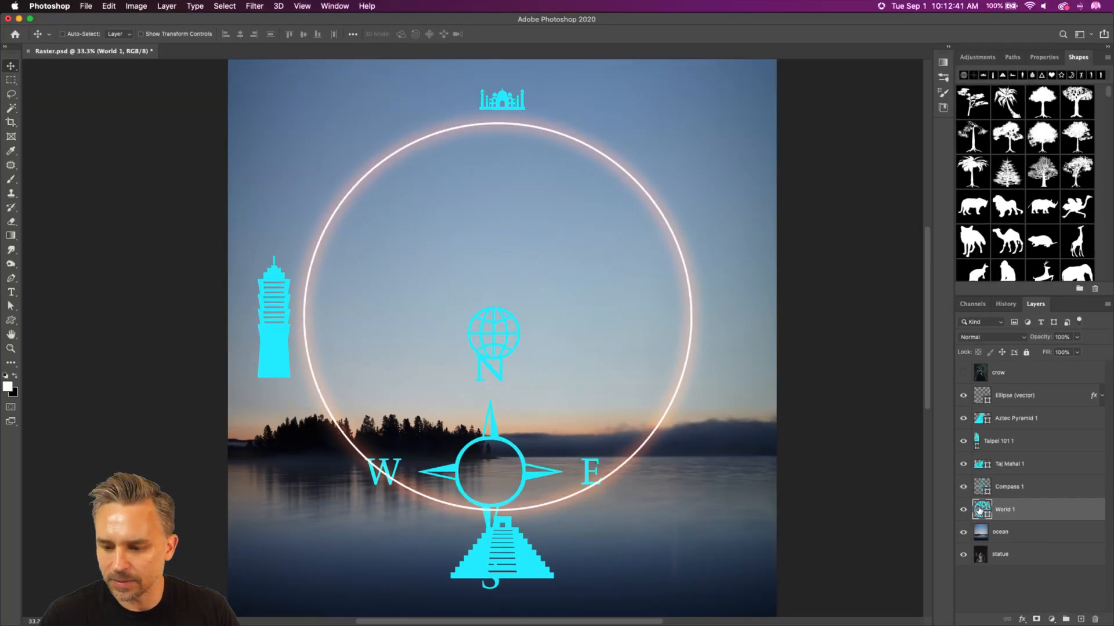
Step: Change the fill colour of the World 1 and Compass 1 shapes to white, ffffff
{"action": "double_click", "coordinate": [977, 509]}
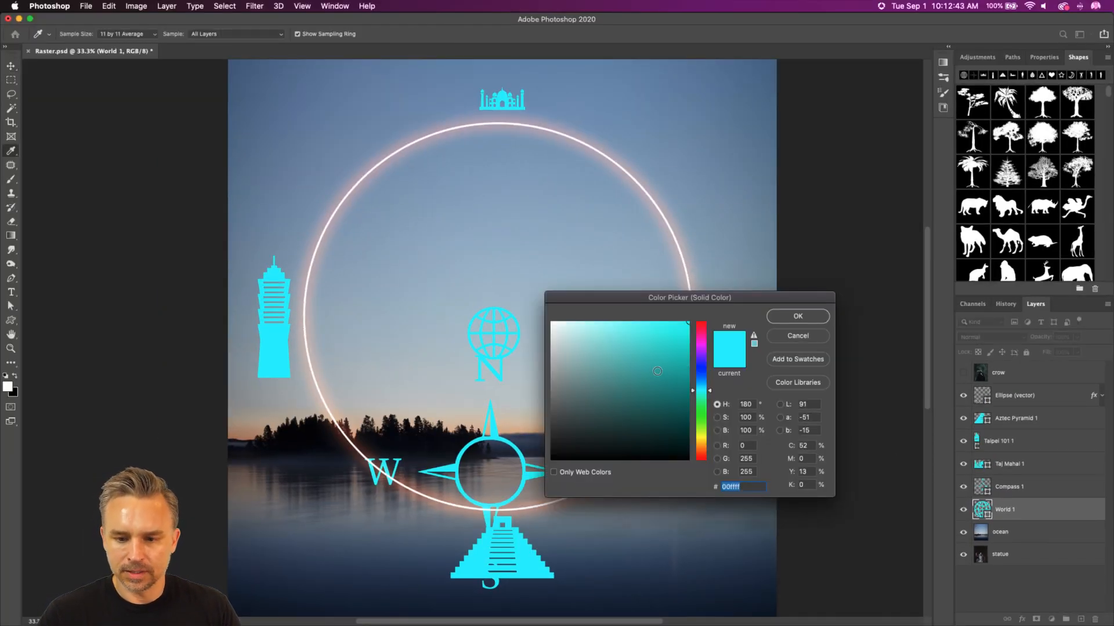
{"action": "type", "text": "ffffff"}
{"action": "key", "text": "Return"}
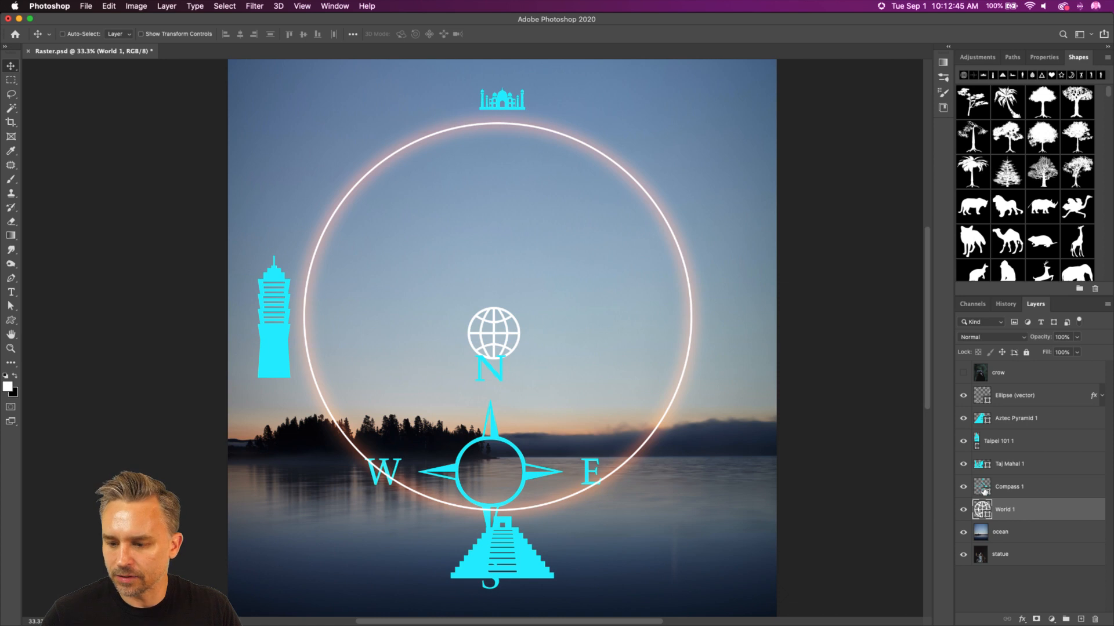
{"action": "double_click", "coordinate": [983, 488]}
{"action": "type", "text": "ffffff"}
{"action": "key", "text": "Return"}
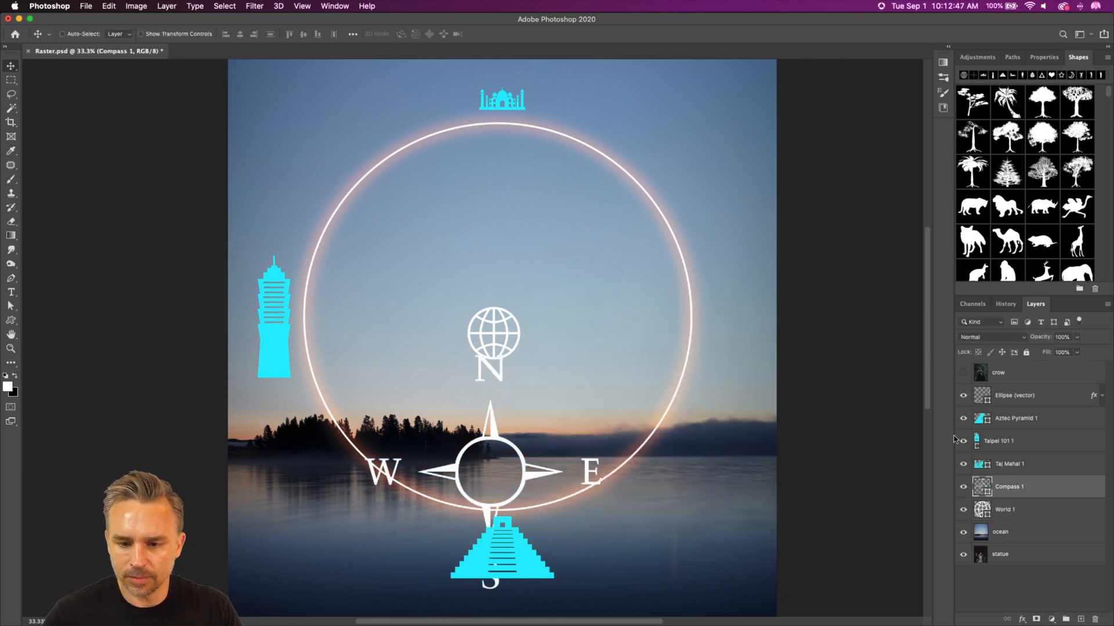
Step: Recolour the Taj Mahal 1, Taipei 101 1 and Aztec Pyramid 1 shapes to white, ffffff
{"action": "double_click", "coordinate": [980, 464]}
{"action": "type", "text": "ffffff"}
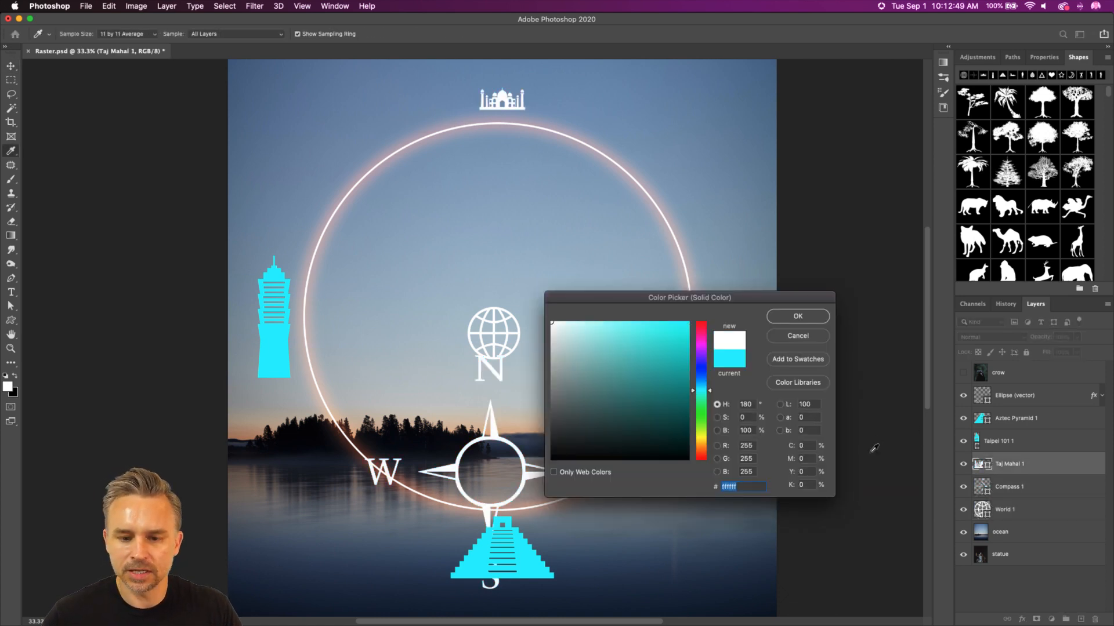
{"action": "key", "text": "Return"}
{"action": "double_click", "coordinate": [978, 442]}
{"action": "type", "text": "ffffff"}
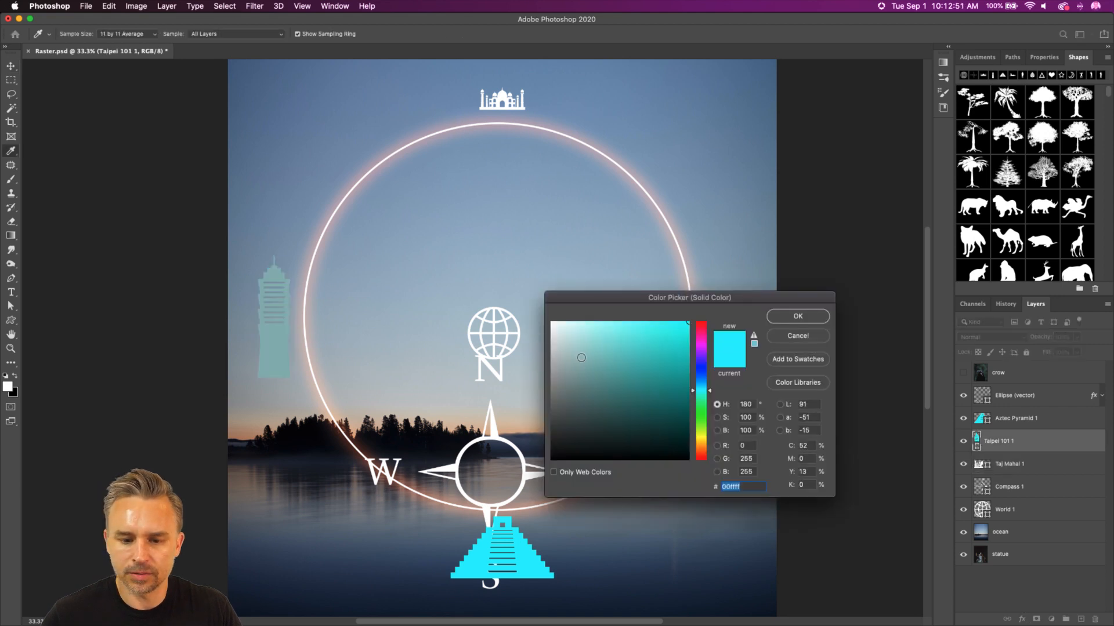
{"action": "key", "text": "Return"}
{"action": "double_click", "coordinate": [980, 419]}
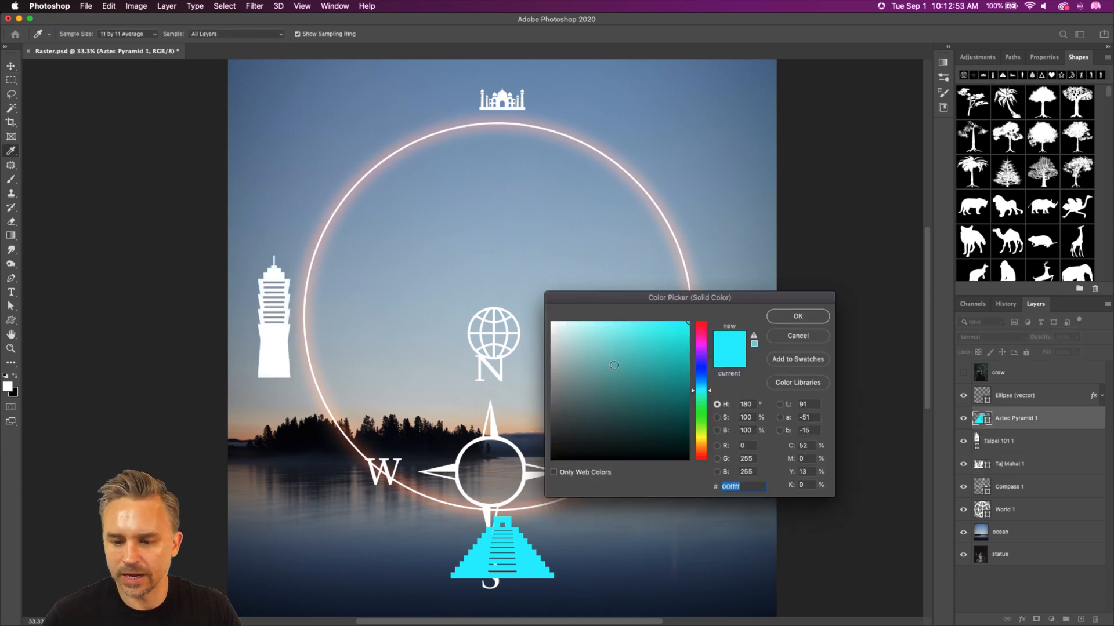
{"action": "type", "text": "ffffff"}
{"action": "key", "text": "Return"}
{"action": "left_click", "coordinate": [11, 320]}
{"action": "right_click", "coordinate": [11, 320]}
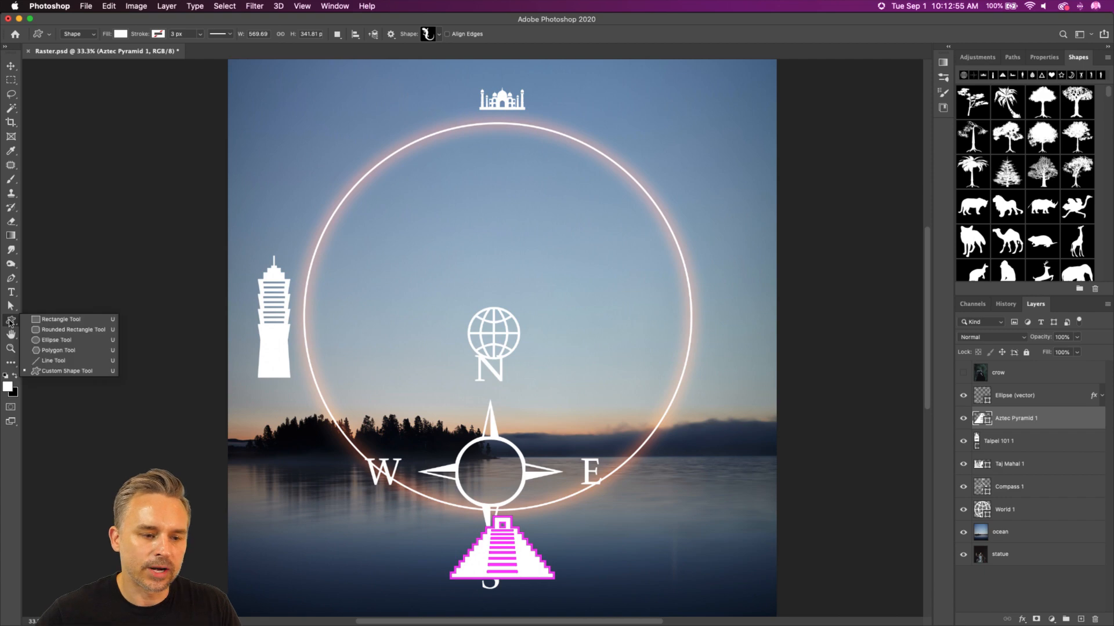
{"action": "left_click", "coordinate": [27, 330]}
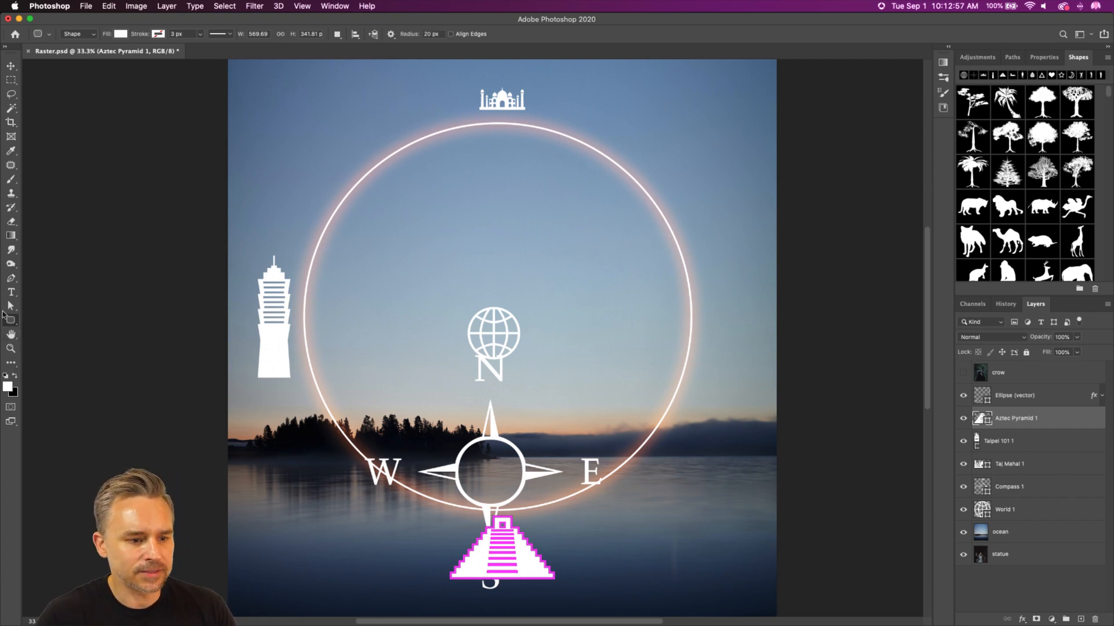
{"action": "right_click", "coordinate": [10, 322]}
{"action": "left_click", "coordinate": [33, 321]}
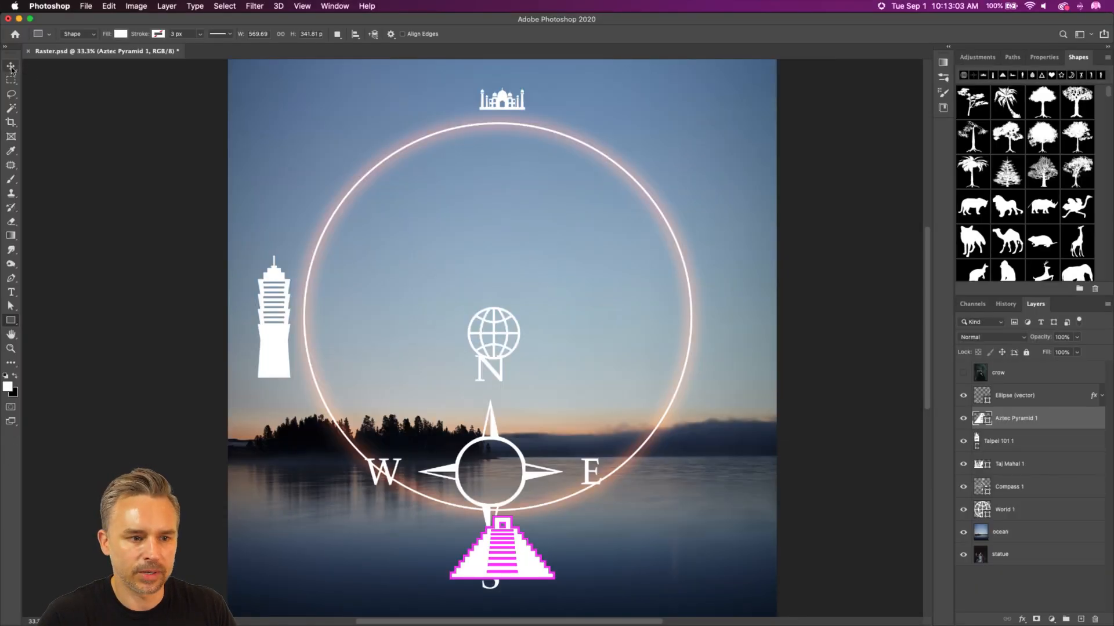
{"action": "left_click", "coordinate": [11, 65]}
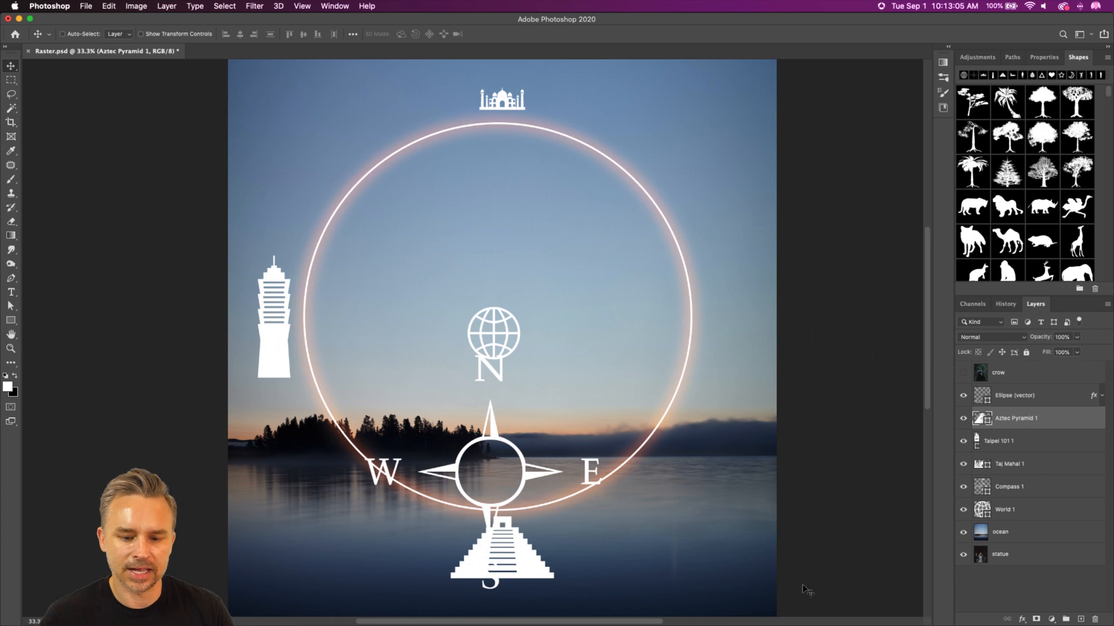
Step: Centre the compass in the glowing circle and enlarge it until its four letters overlap the ring
{"action": "key", "text": "super"}
{"action": "left_click_drag", "start_coordinate": [444, 472], "coordinate": [457, 340]}
{"action": "key", "text": "super+t"}
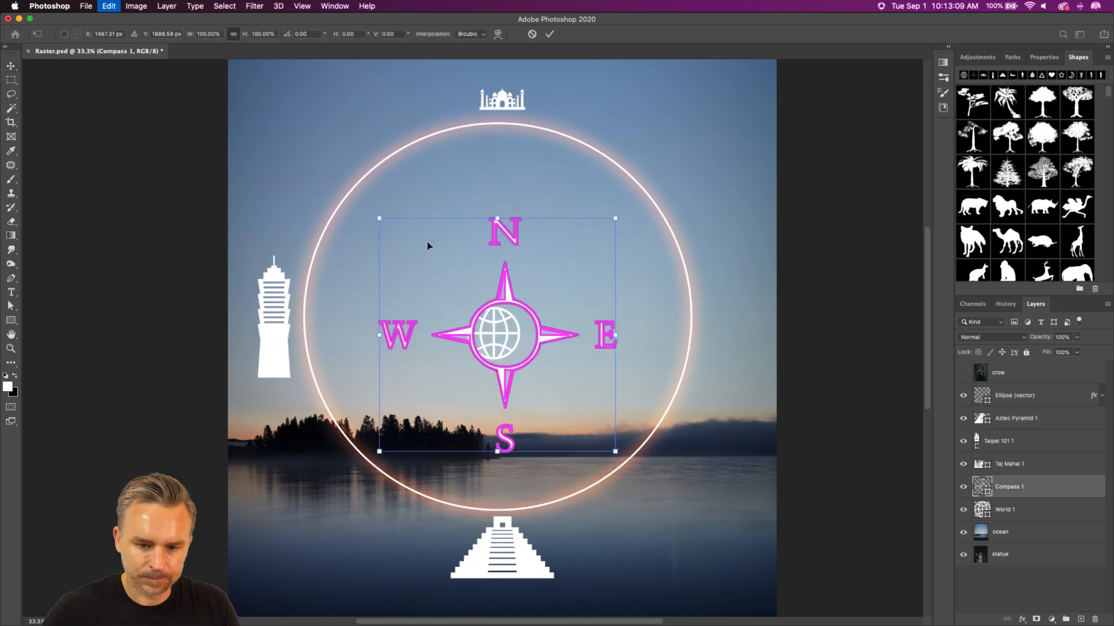
{"action": "left_click_drag", "start_coordinate": [377, 215], "coordinate": [255, 98]}
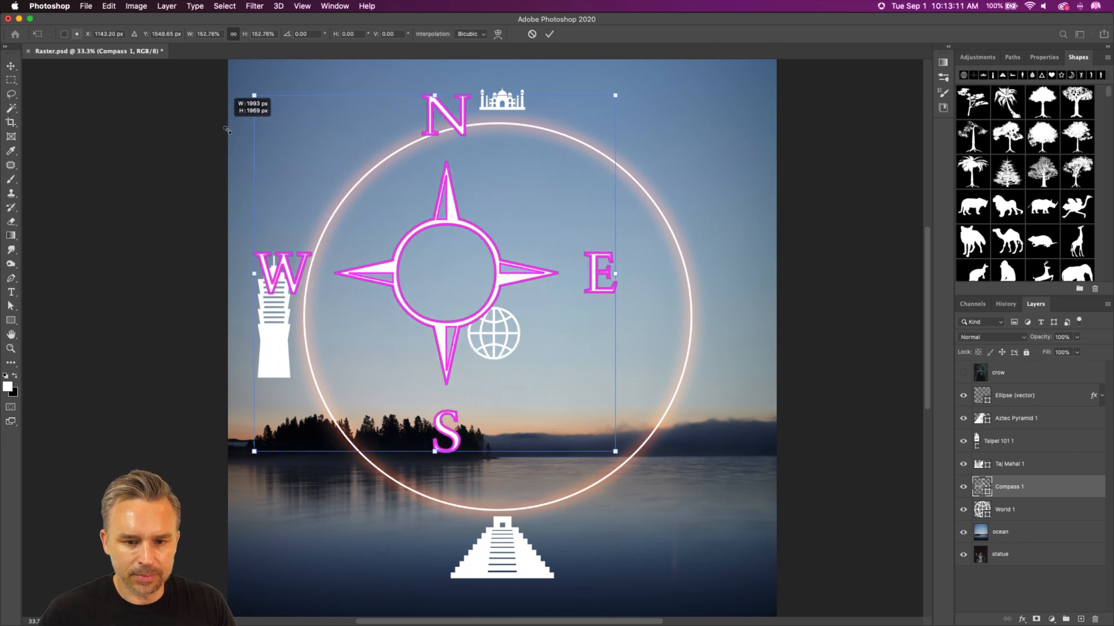
{"action": "left_click_drag", "start_coordinate": [413, 286], "coordinate": [470, 324]}
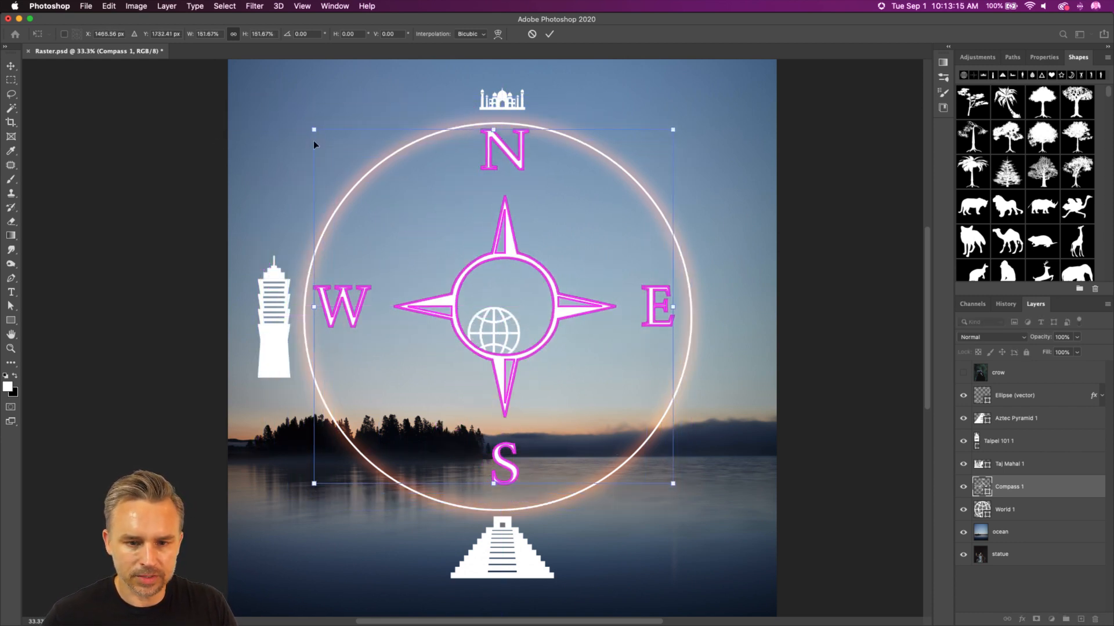
{"action": "left_click_drag", "start_coordinate": [313, 130], "coordinate": [228, 44]}
{"action": "left_click_drag", "start_coordinate": [402, 245], "coordinate": [429, 299]}
{"action": "key", "text": "Return"}
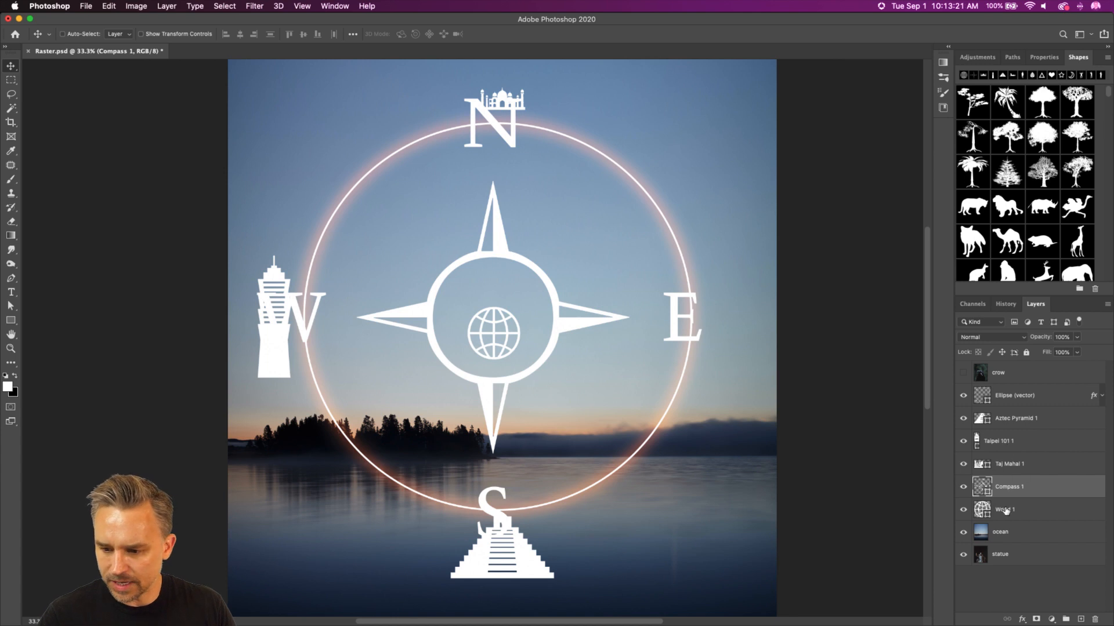
Step: Move the globe to the compass's centre and enlarge it to nearly fill the compass's inner ring
{"action": "left_click", "coordinate": [1006, 511]}
{"action": "left_click_drag", "start_coordinate": [492, 323], "coordinate": [472, 292]}
{"action": "key", "text": "super+t"}
{"action": "key", "text": "Return"}
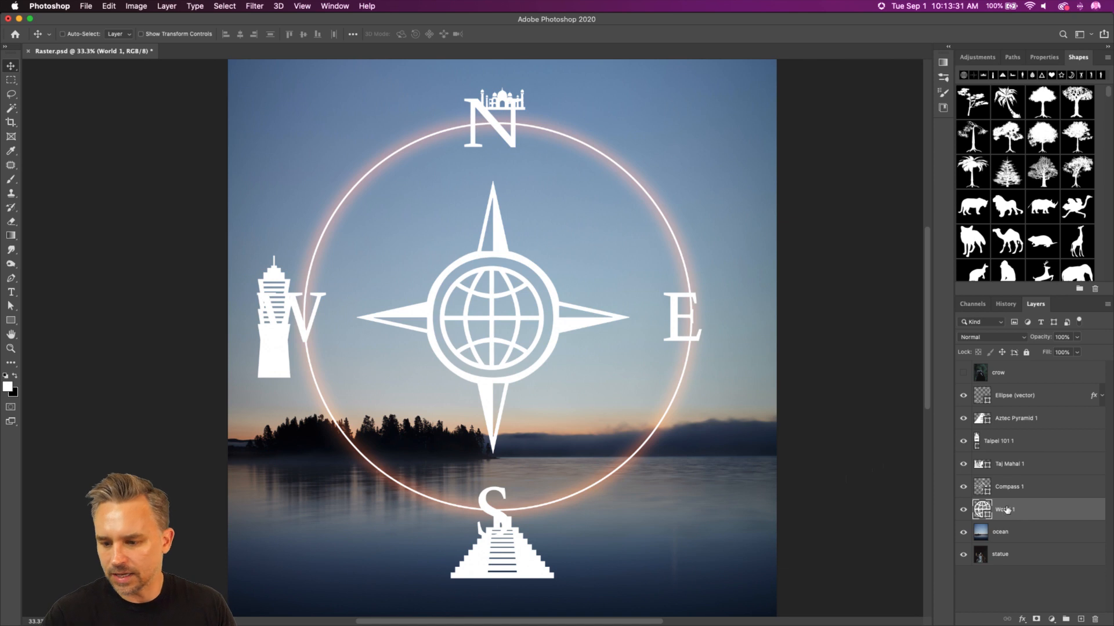
Step: Hide the Aztec Pyramid 1, Taipei 101 1 and Taj Mahal 1 layers, and compare the design without the glowing ellipse
{"action": "left_click", "coordinate": [1025, 494]}
{"action": "left_click", "coordinate": [1025, 466]}
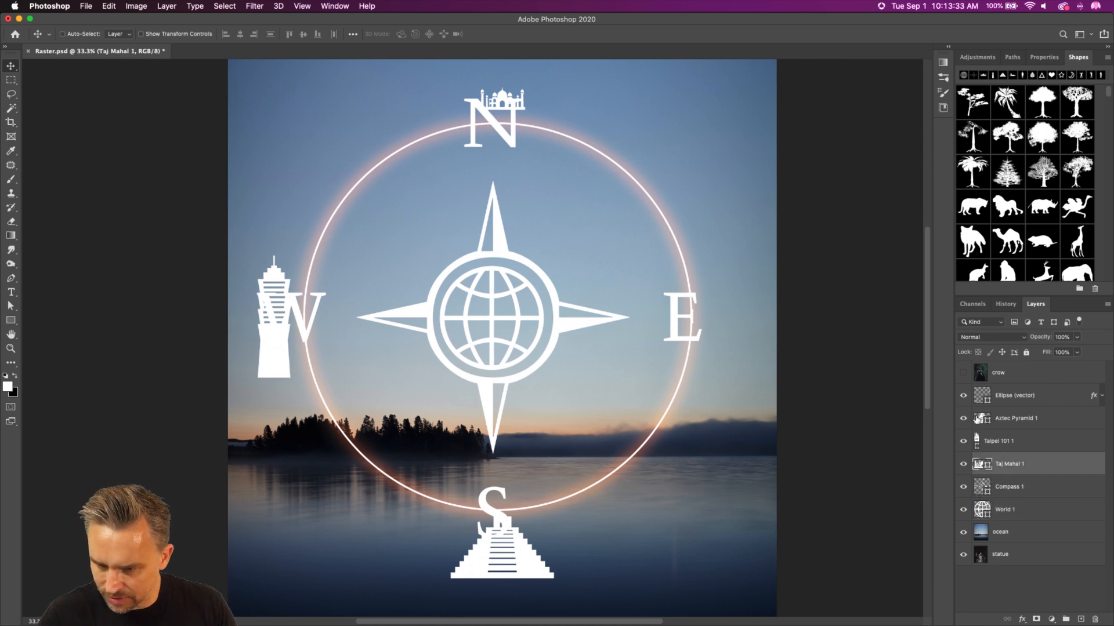
{"action": "left_click_drag", "start_coordinate": [964, 453], "coordinate": [963, 459]}
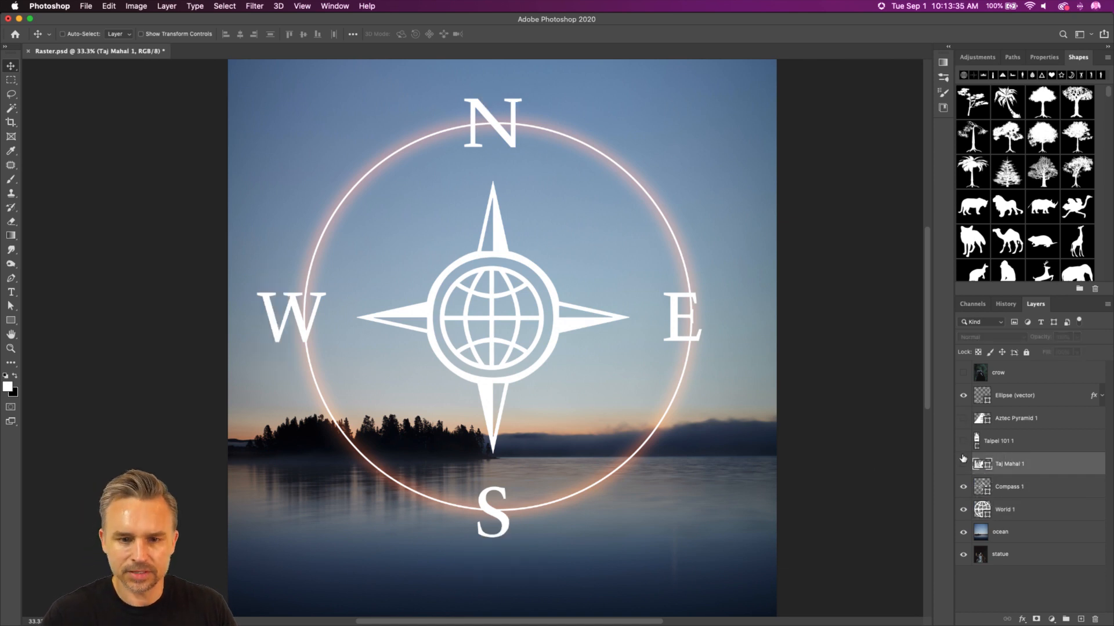
{"action": "left_click", "coordinate": [963, 396]}
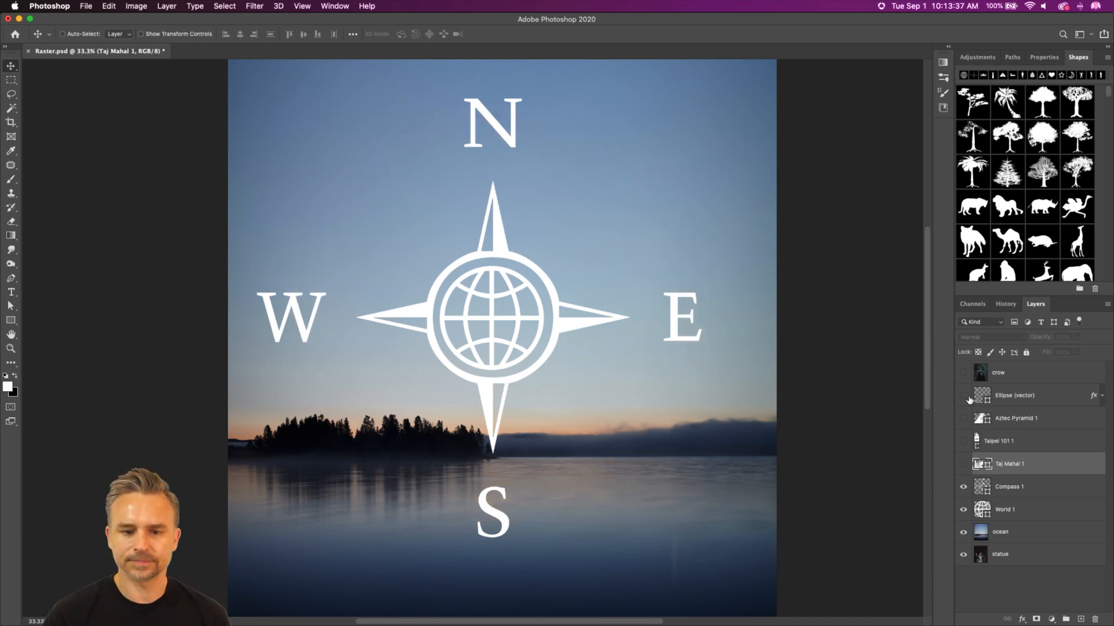
{"action": "left_click", "coordinate": [963, 396]}
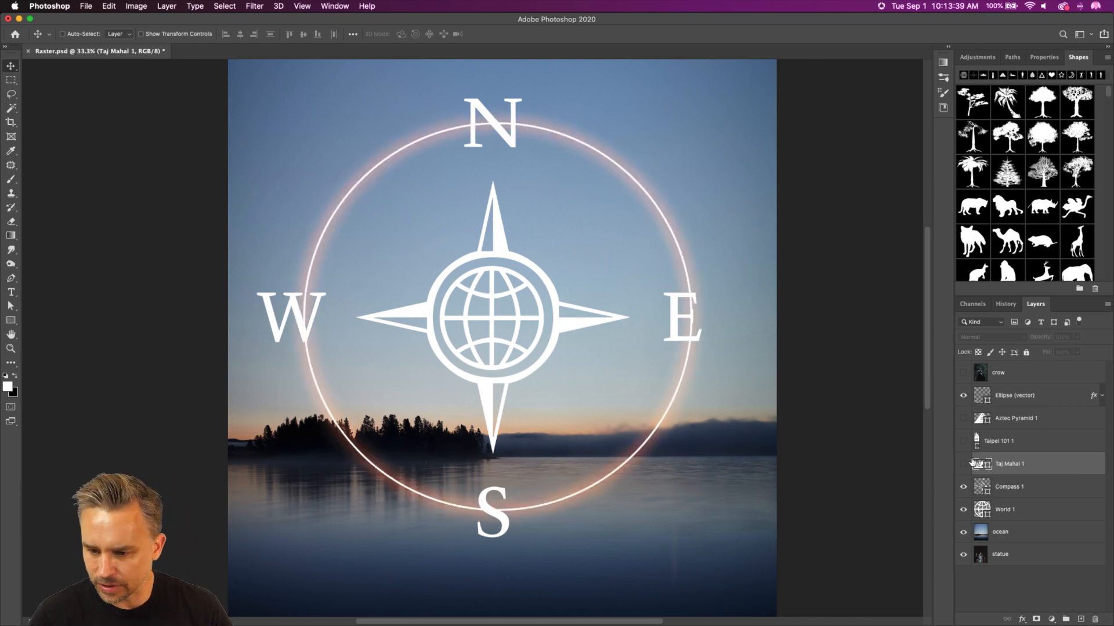
Step: Scale the compass and globe down together to fit inside the glowing circle, and move their layers directly below Ellipse (vector)
{"action": "left_click", "coordinate": [1008, 490]}
{"action": "left_click", "coordinate": [1008, 508], "text": "shift"}
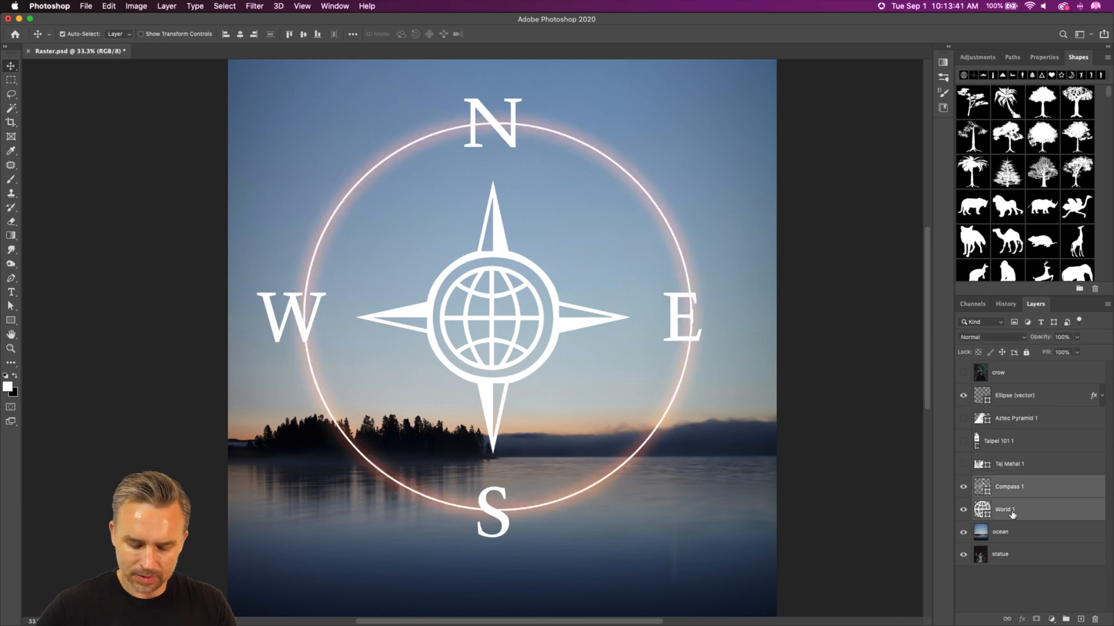
{"action": "key", "text": "super+t"}
{"action": "left_click_drag", "start_coordinate": [256, 99], "coordinate": [326, 167]}
{"action": "key", "text": "Return"}
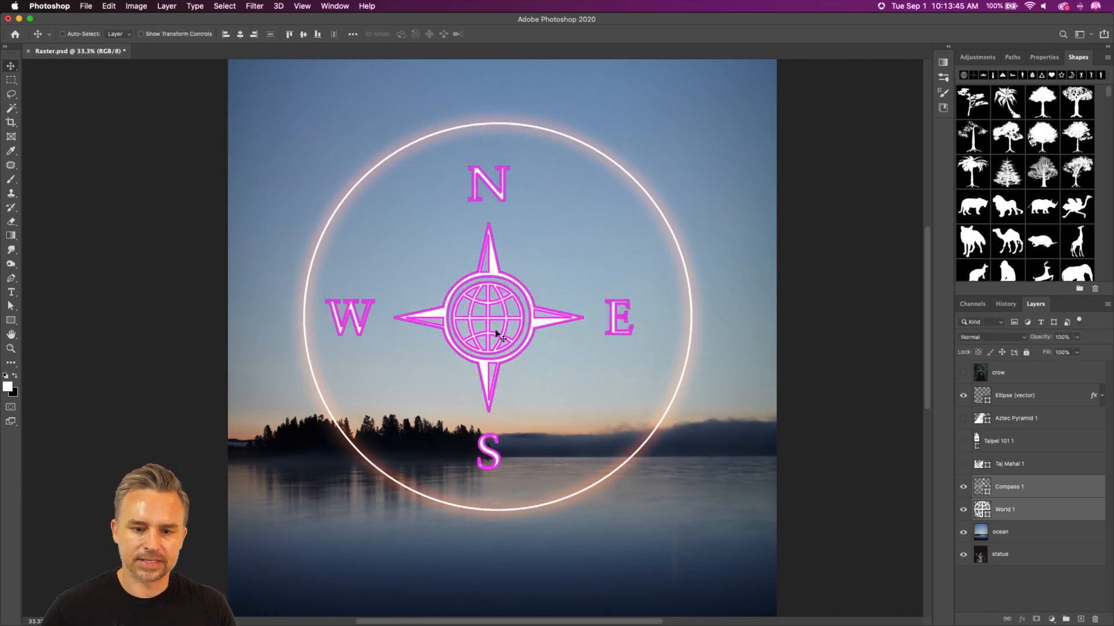
{"action": "left_click_drag", "start_coordinate": [487, 316], "coordinate": [507, 316]}
{"action": "left_click_drag", "start_coordinate": [1027, 490], "coordinate": [1027, 413]}
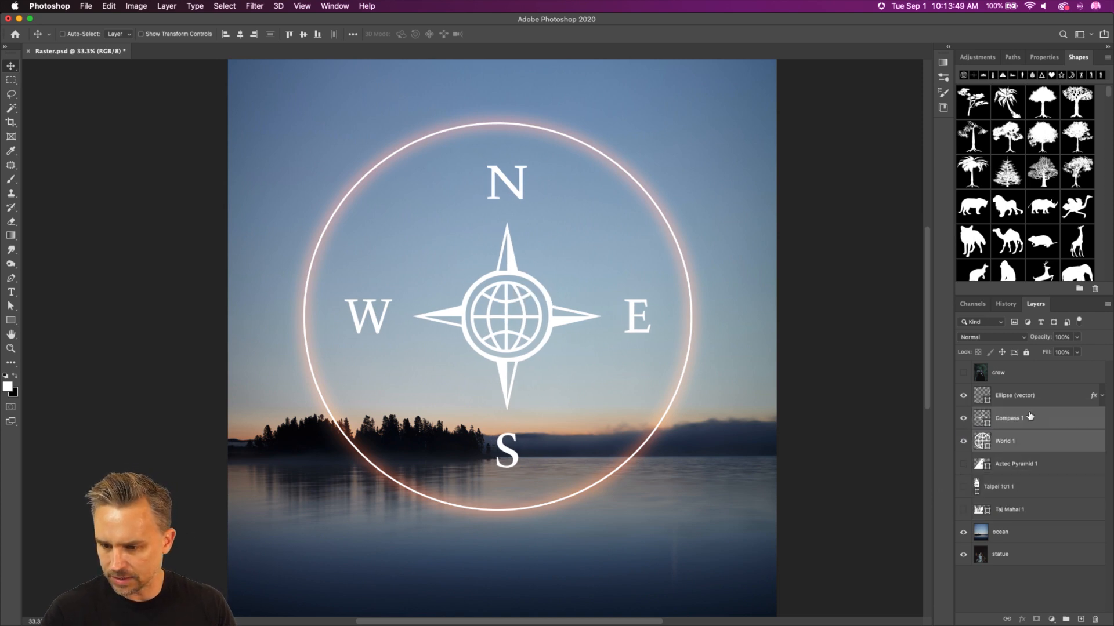
Step: Try to align the horizontal centres of the Ellipse (vector), Compass 1 and World 1 layers, and undo the alignment
{"action": "left_click", "coordinate": [1044, 401]}
{"action": "left_click", "coordinate": [1036, 448], "text": "shift"}
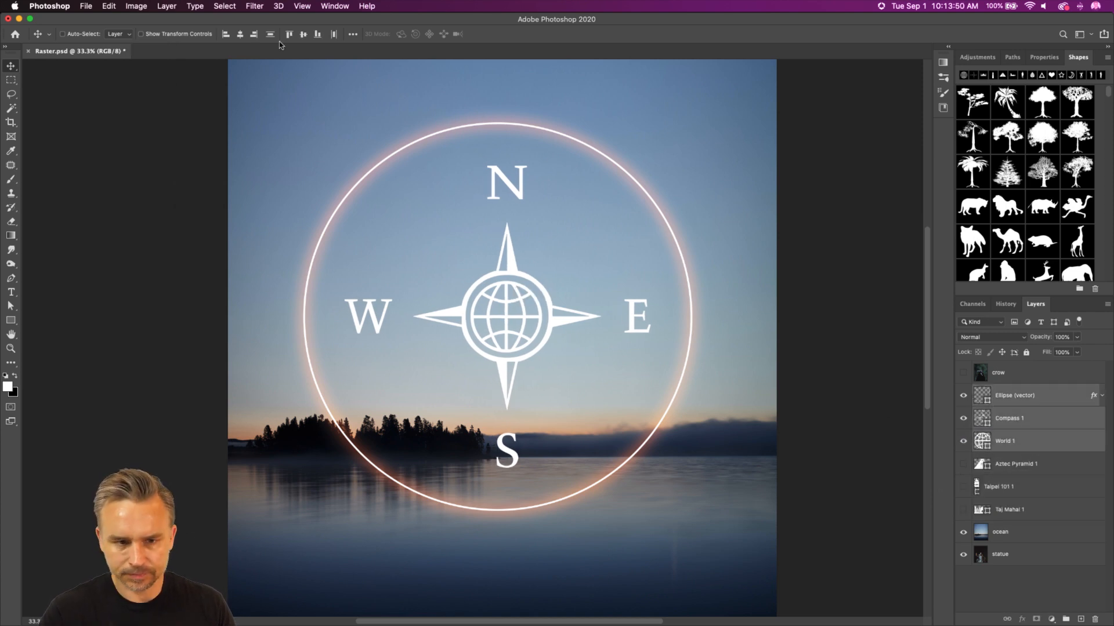
{"action": "left_click", "coordinate": [240, 36]}
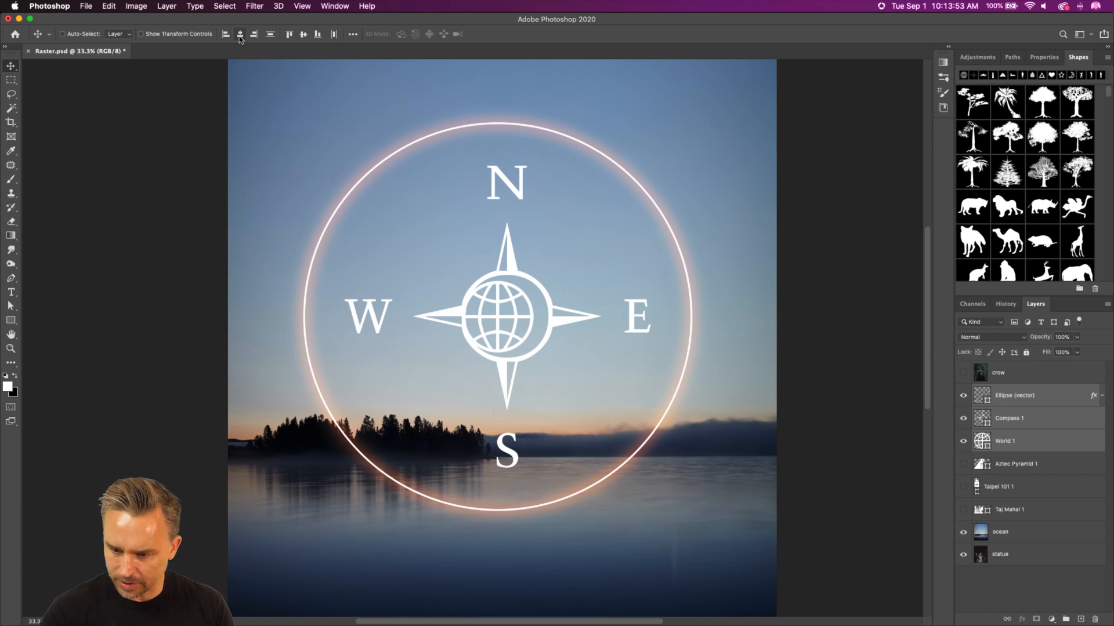
{"action": "key", "text": "super+z"}
Step: Nudge the glowing ellipse, compass and globe together 30 px to the left
{"action": "left_click", "coordinate": [1010, 425]}
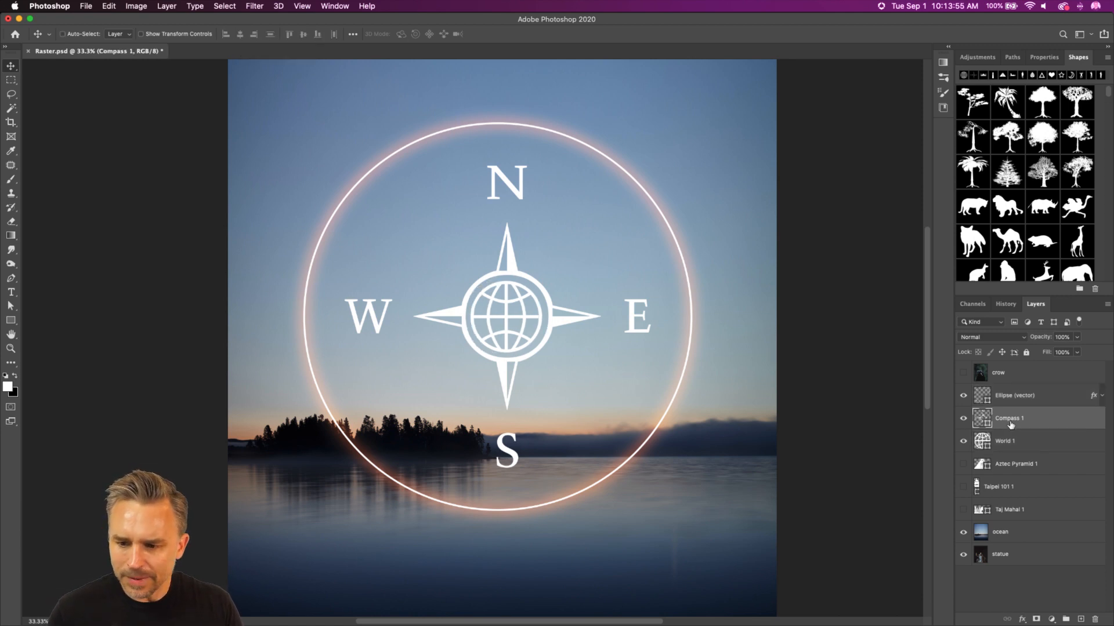
{"action": "left_click", "coordinate": [1014, 442]}
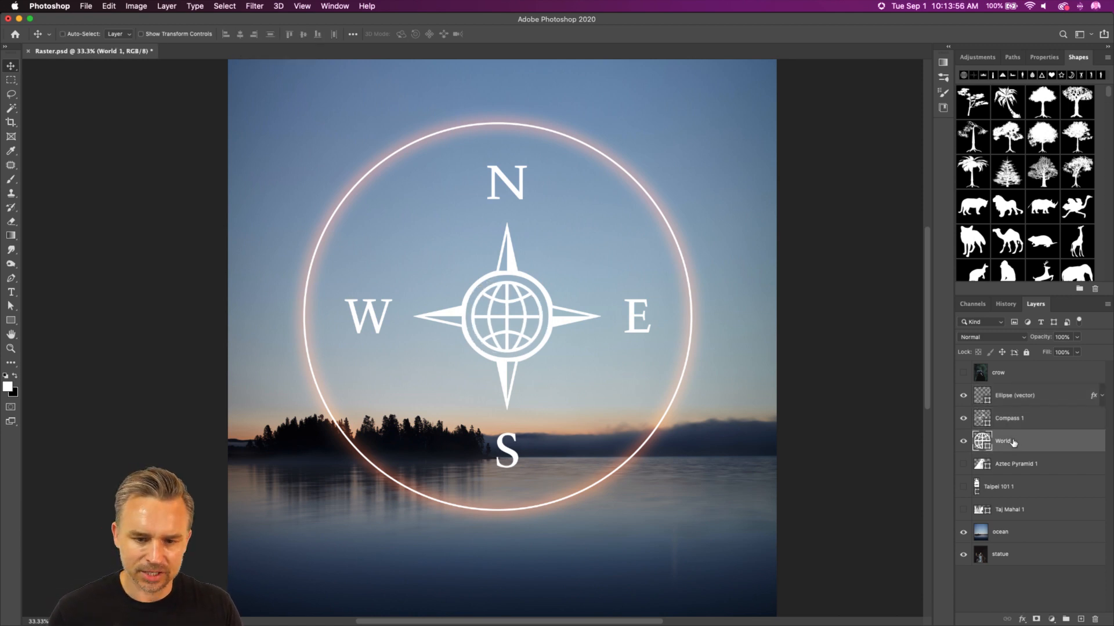
{"action": "left_click", "coordinate": [1029, 400], "text": "shift"}
{"action": "key", "text": "shift+Left"}
{"action": "key", "text": "shift+Left"}
{"action": "key", "text": "shift+Left"}
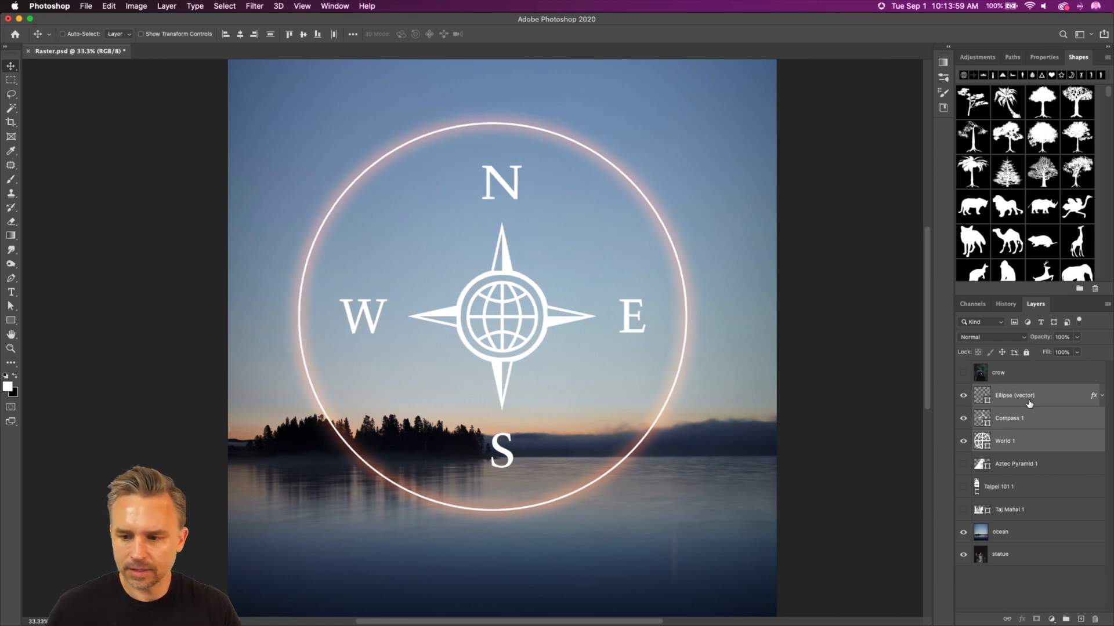
Step: Hide the Ellipse (vector) layer and merge the Compass 1 and World 1 shapes into a single shape layer
{"action": "left_click", "coordinate": [962, 396]}
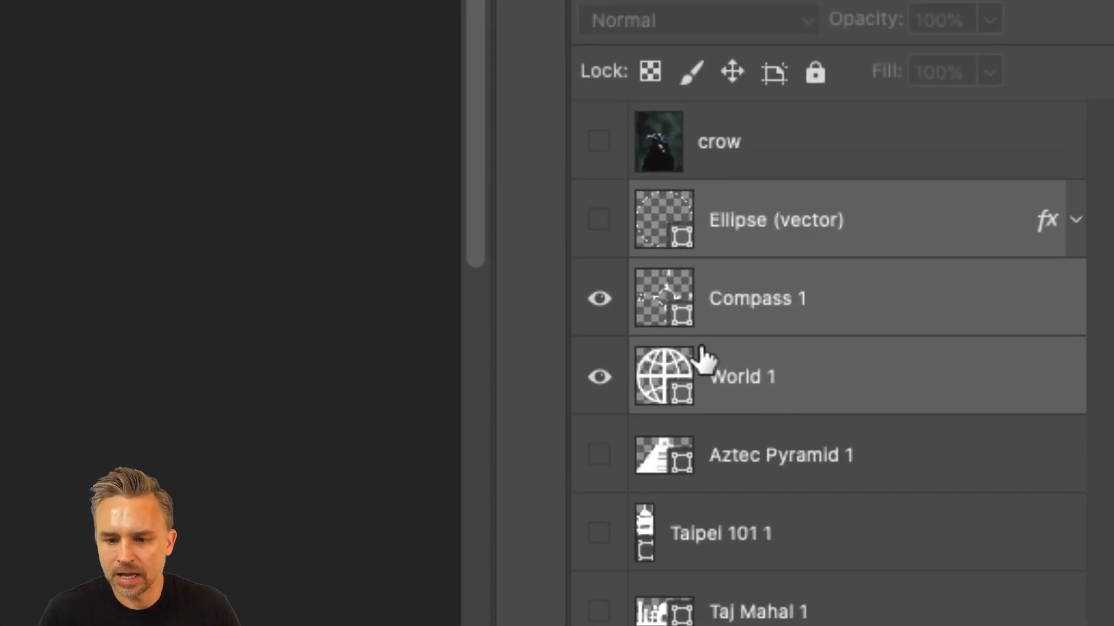
{"action": "left_click", "coordinate": [709, 378]}
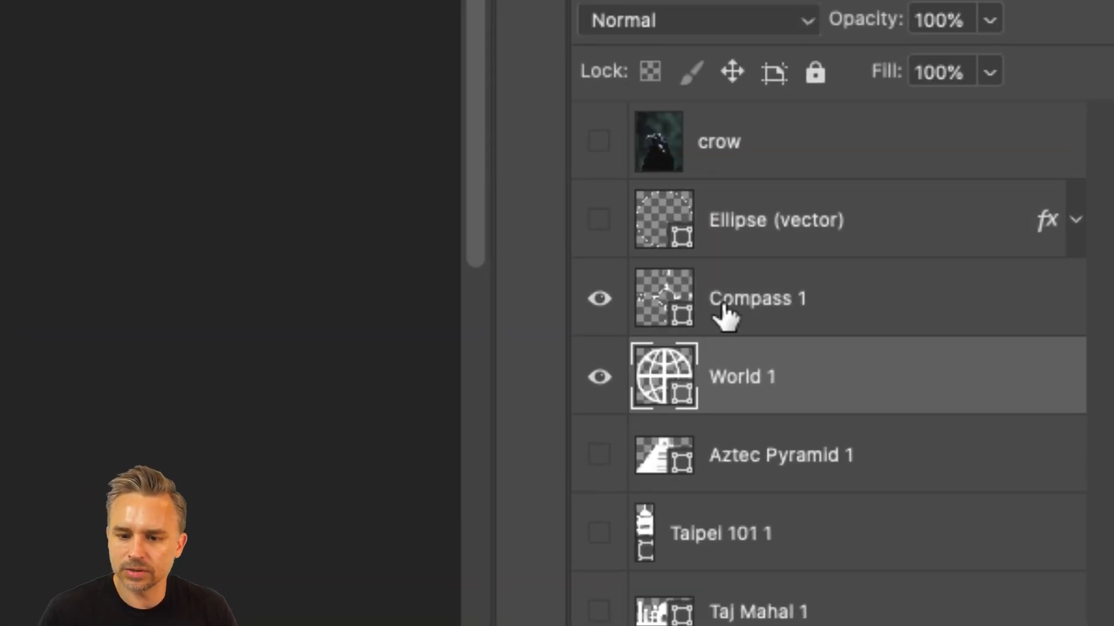
{"action": "left_click", "coordinate": [725, 317]}
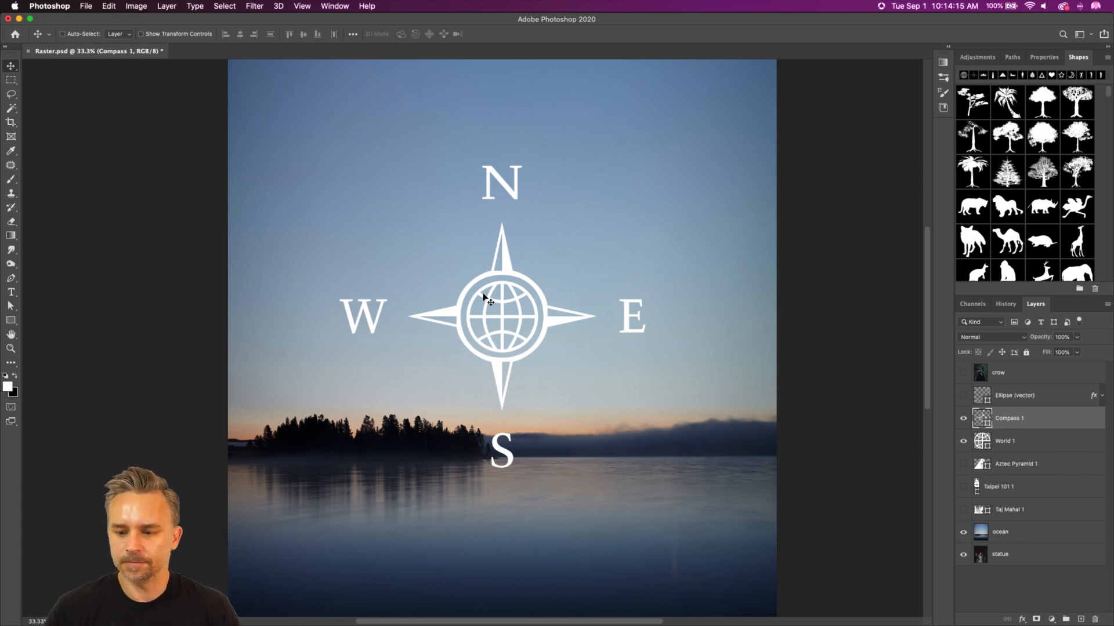
{"action": "left_click", "coordinate": [1030, 439]}
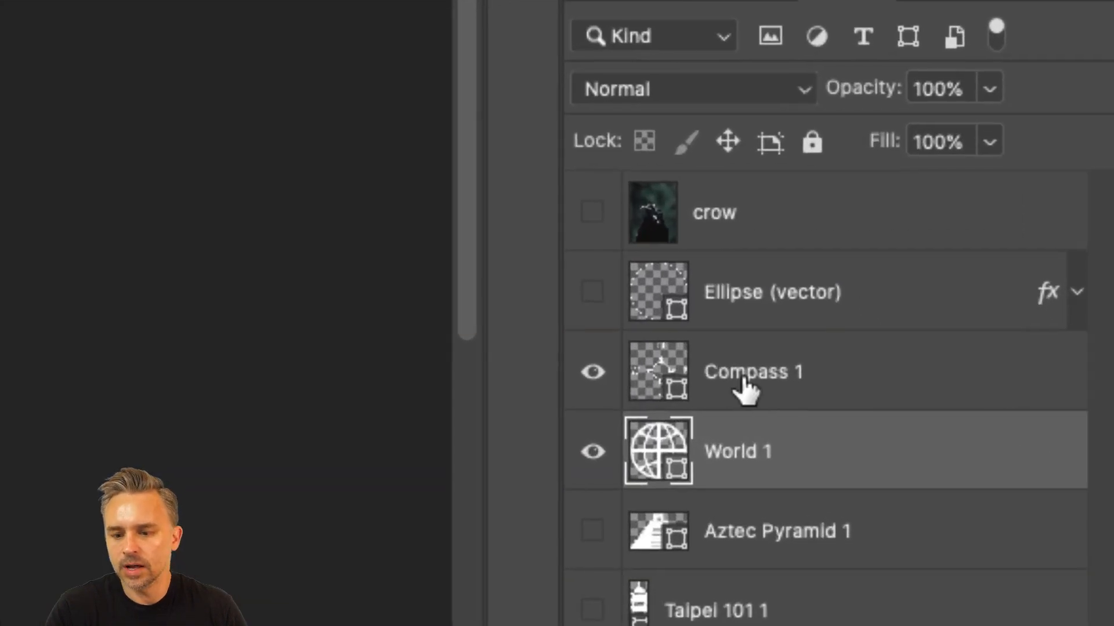
{"action": "left_click", "coordinate": [1046, 421], "text": "shift"}
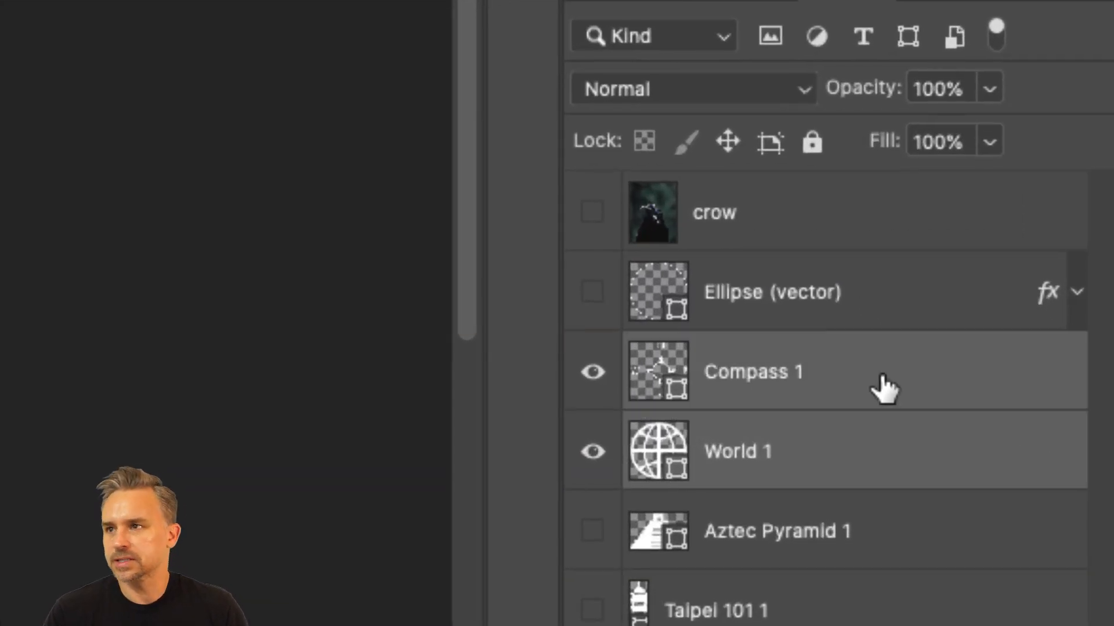
{"action": "right_click", "coordinate": [883, 387]}
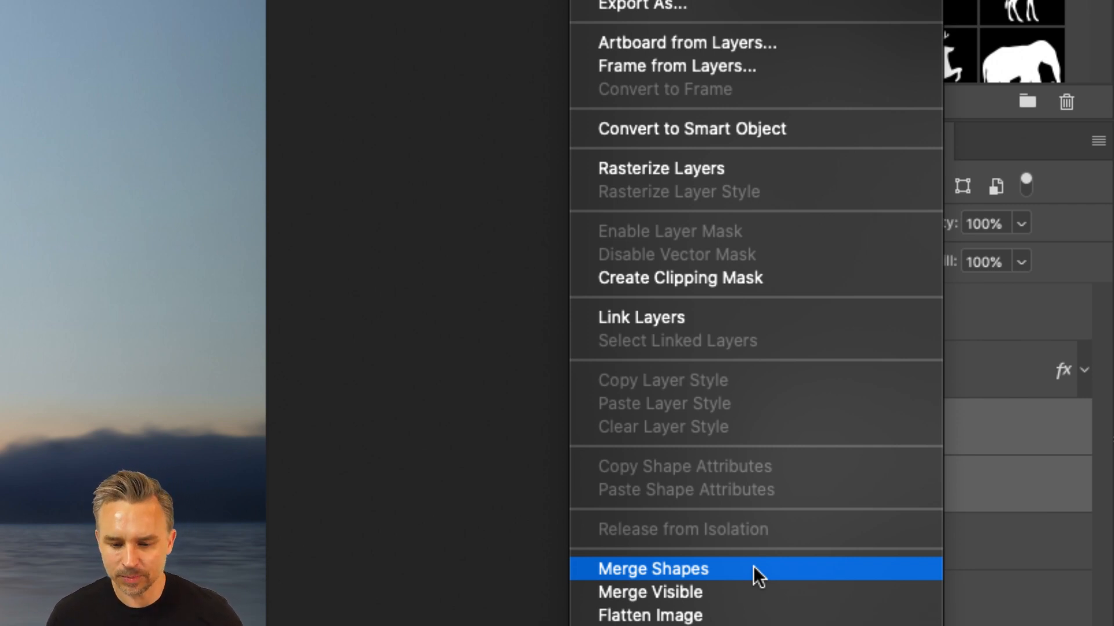
{"action": "left_click", "coordinate": [753, 569]}
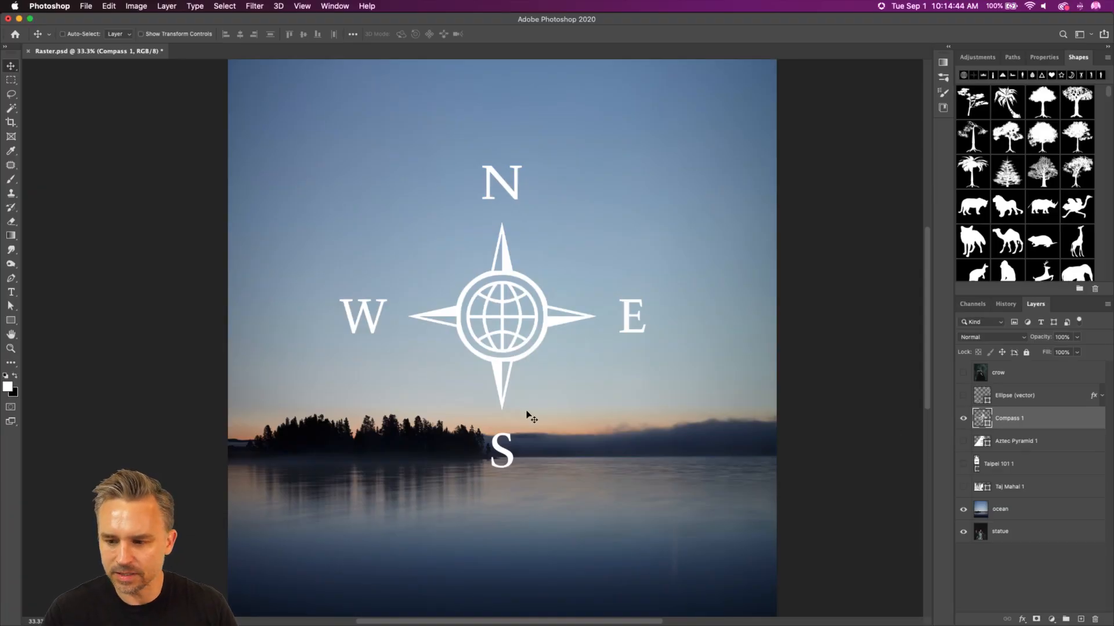
Step: Enlarge the merged compass and globe shape and reposition it near the middle of the canvas
{"action": "left_click_drag", "start_coordinate": [467, 351], "coordinate": [516, 351]}
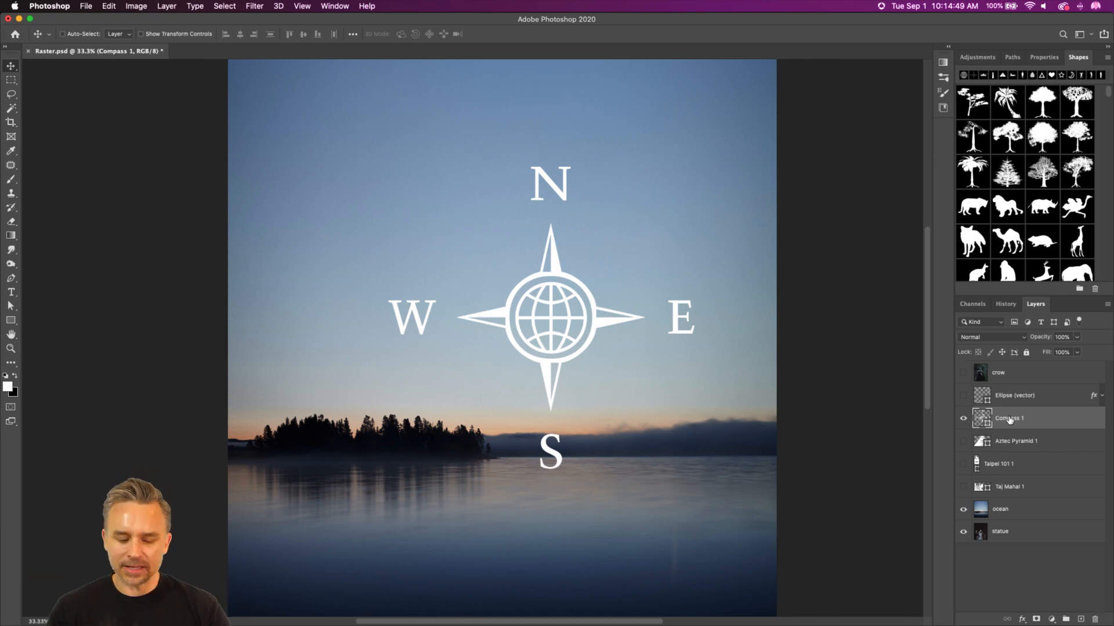
{"action": "key", "text": "super+t"}
{"action": "left_click_drag", "start_coordinate": [393, 171], "coordinate": [299, 76]}
{"action": "key", "text": "Return"}
{"action": "left_click_drag", "start_coordinate": [434, 261], "coordinate": [431, 315]}
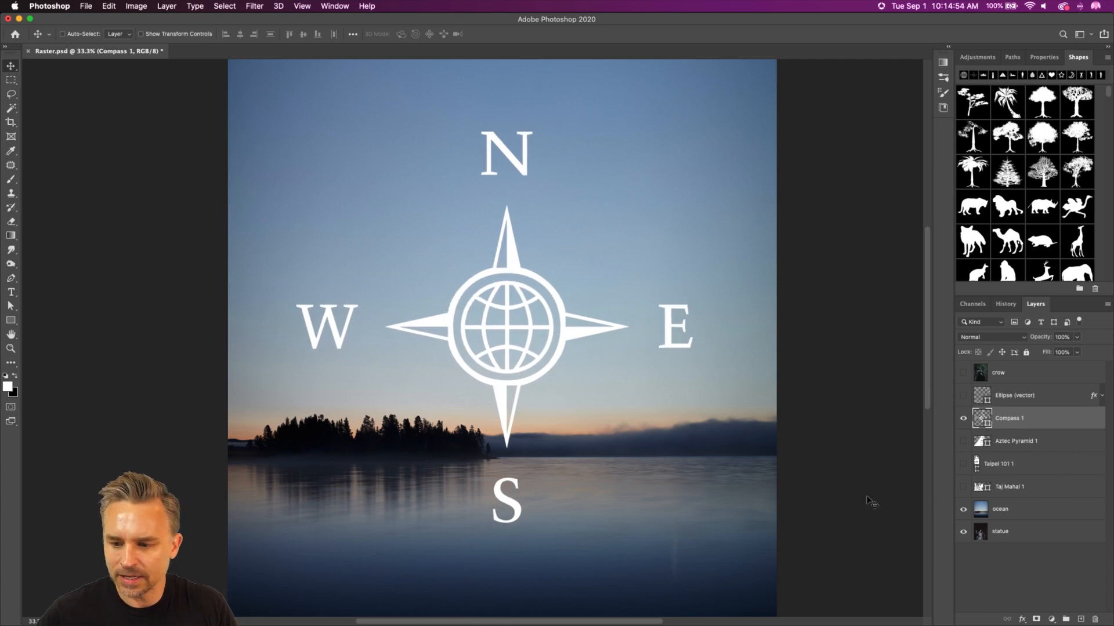
Step: Duplicate the ocean layer and place the copy directly above the Compass 1 layer
{"action": "left_click", "coordinate": [1032, 510]}
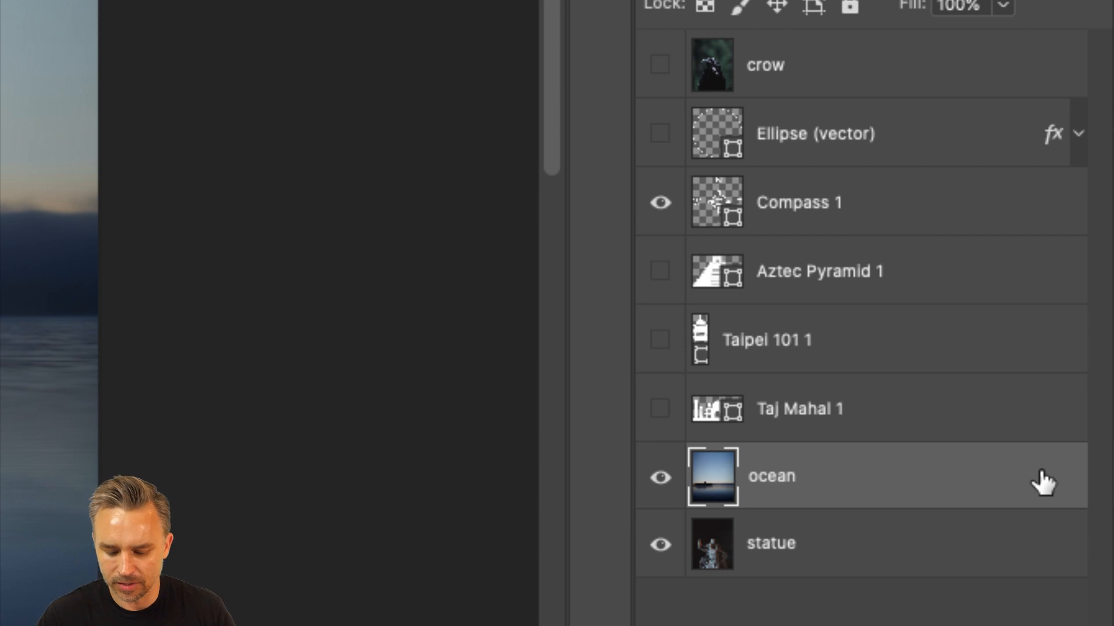
{"action": "key", "text": "super+j"}
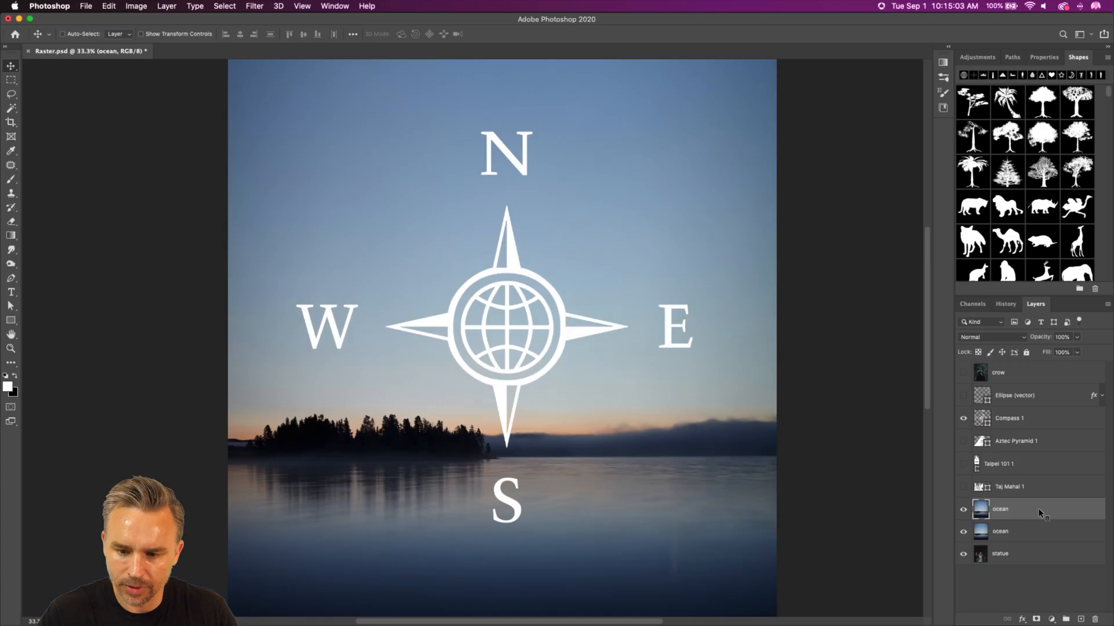
{"action": "left_click_drag", "start_coordinate": [1038, 511], "coordinate": [1037, 429]}
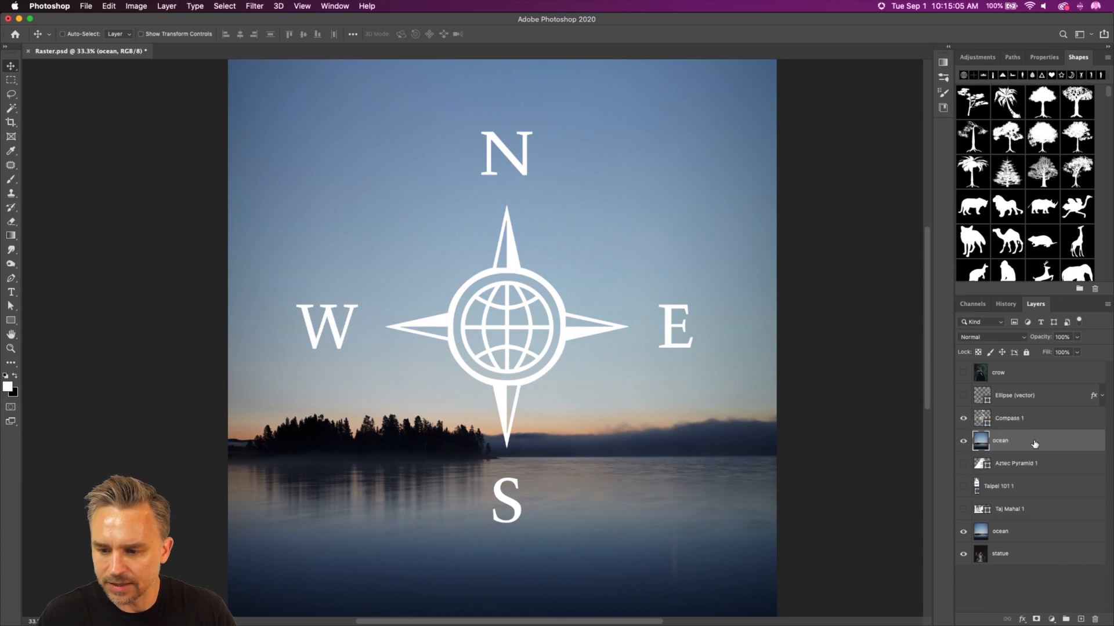
Step: Flip the ocean copy above Compass 1 vertically
{"action": "key", "text": "super+t"}
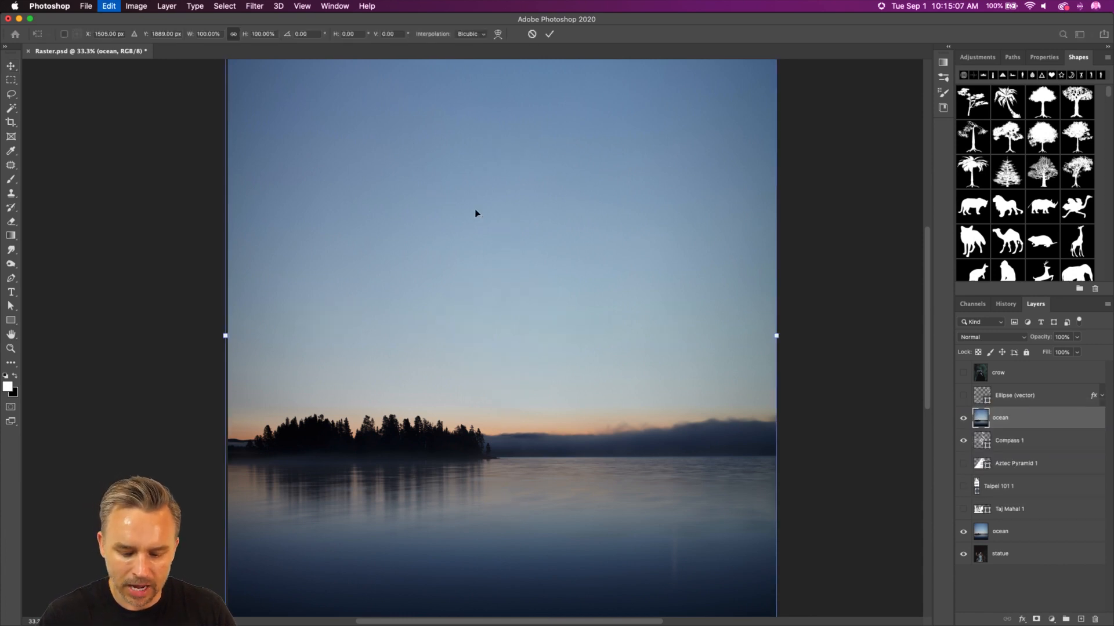
{"action": "right_click", "coordinate": [495, 230]}
{"action": "left_click", "coordinate": [507, 428]}
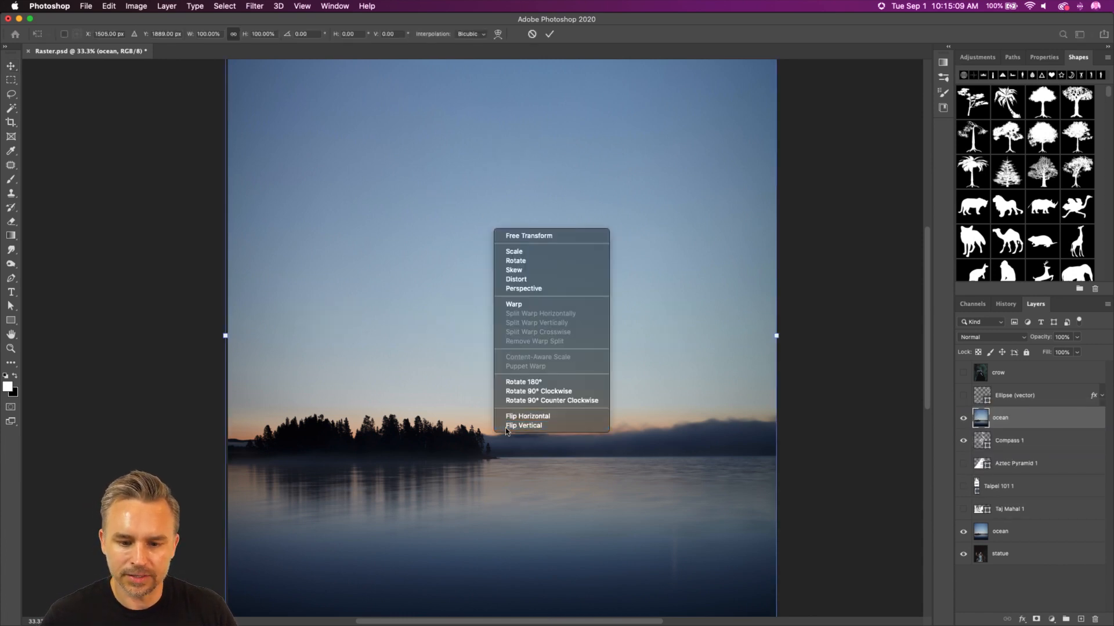
{"action": "key", "text": "Return"}
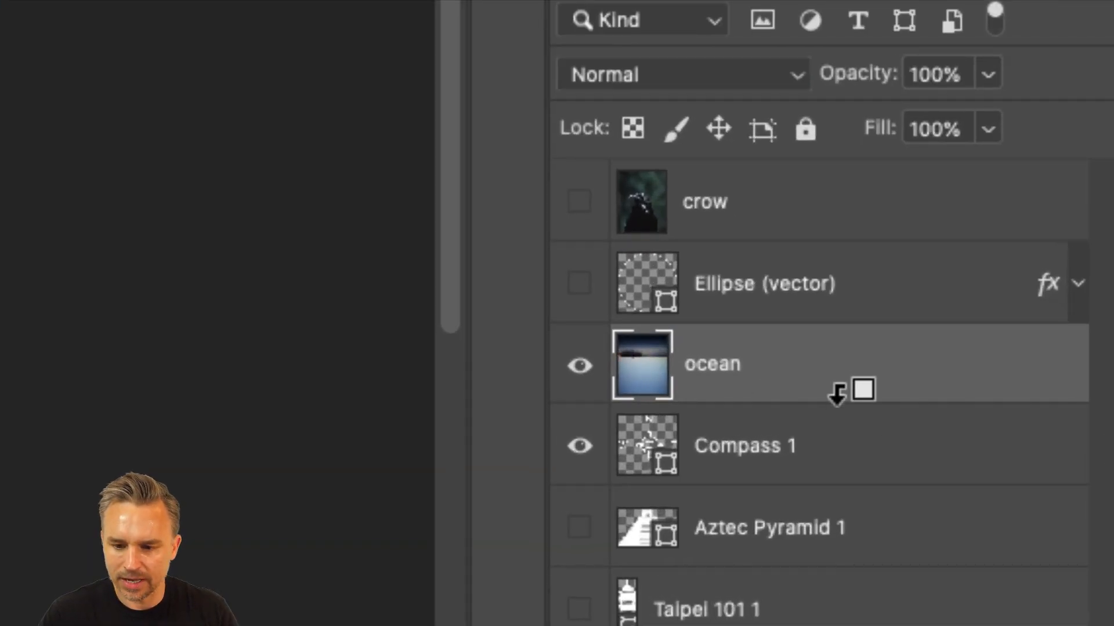
Step: Clip the flipped ocean layer to Compass 1 and shift it down until its dark treeline crosses the globe
{"action": "left_click", "coordinate": [836, 400], "text": "alt"}
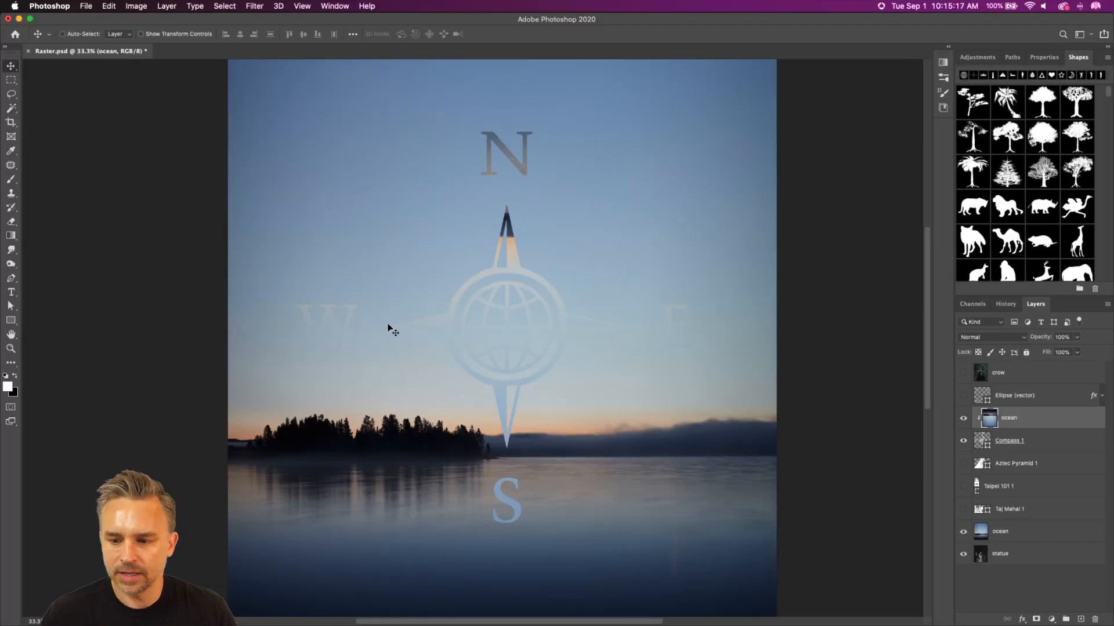
{"action": "left_click_drag", "start_coordinate": [393, 329], "coordinate": [413, 400]}
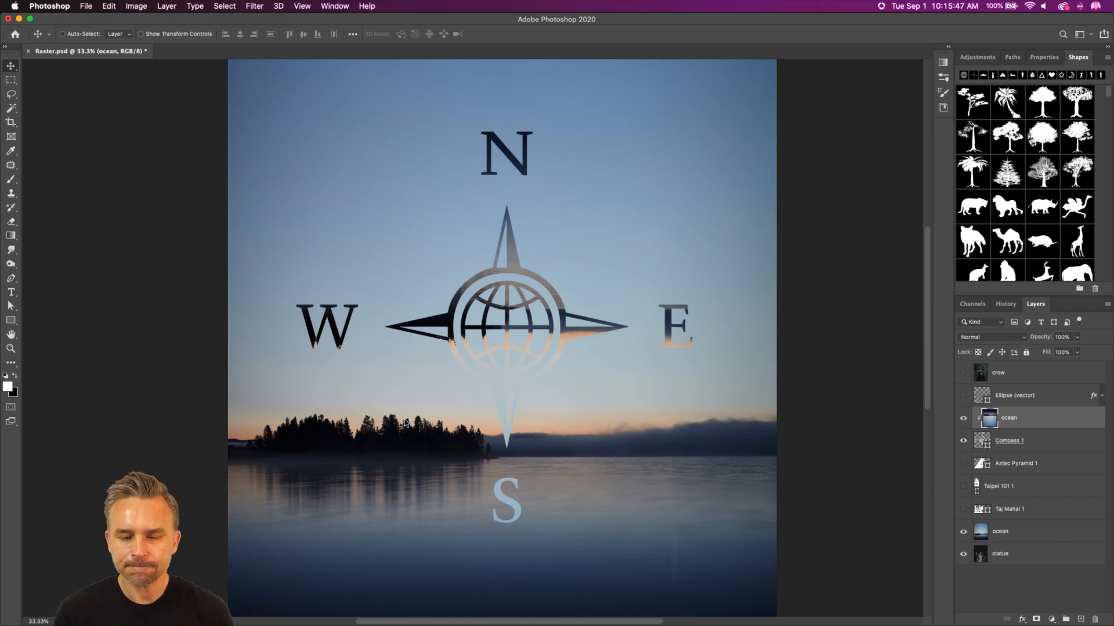
Step: With the Ellipse (vector) layer selected, set up the Line tool with a 5 px stroke and an arrowhead at the end
{"action": "left_click", "coordinate": [1018, 396]}
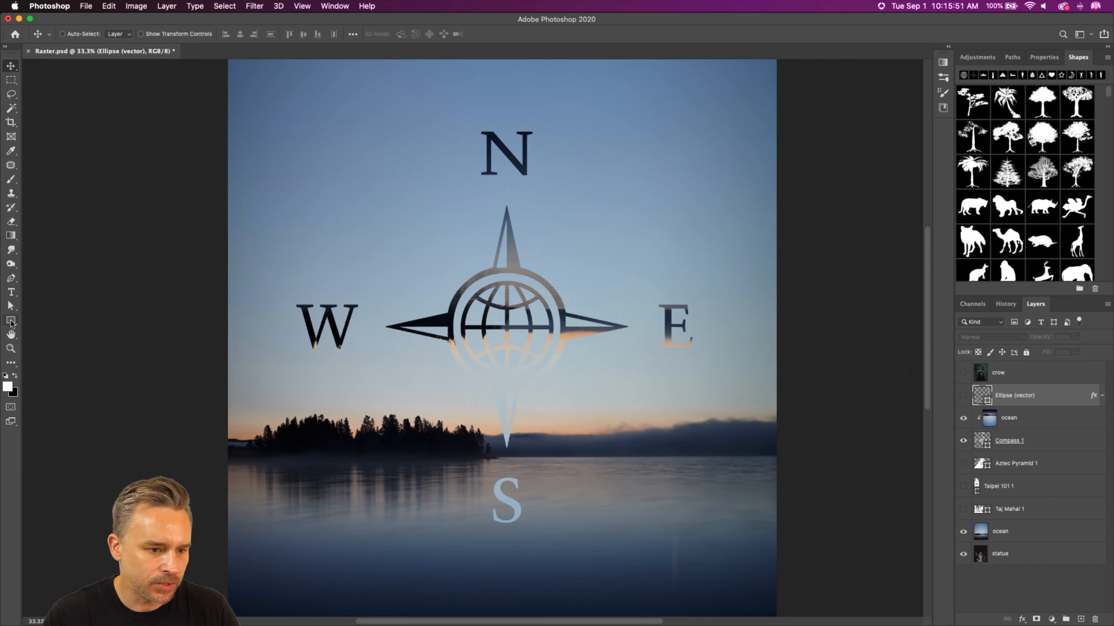
{"action": "left_click", "coordinate": [10, 320]}
{"action": "left_click", "coordinate": [39, 361]}
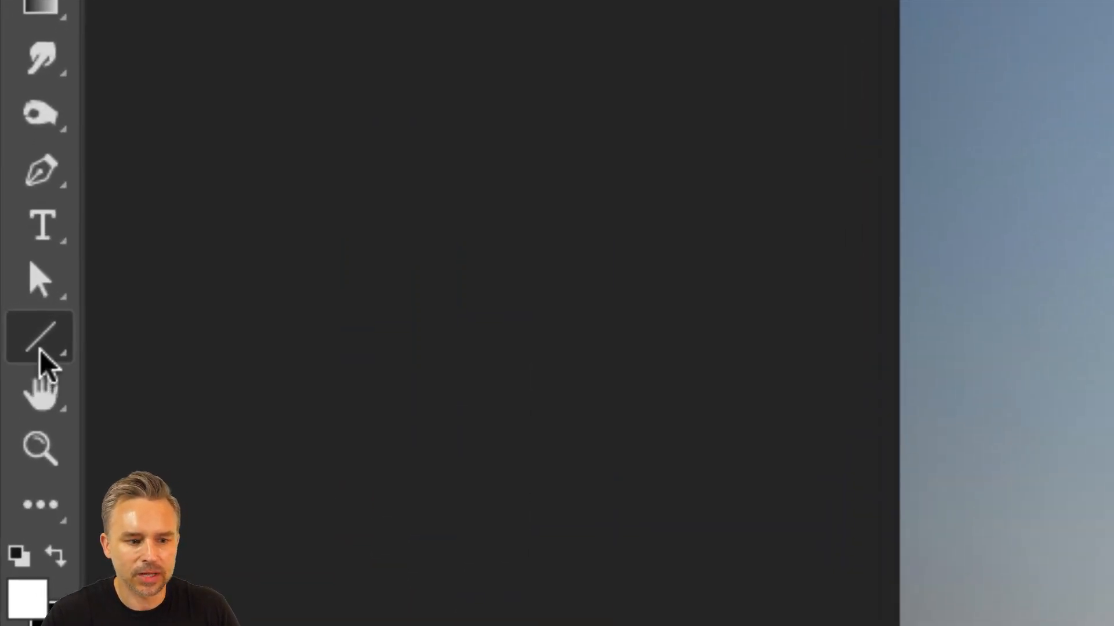
{"action": "left_click", "coordinate": [41, 351]}
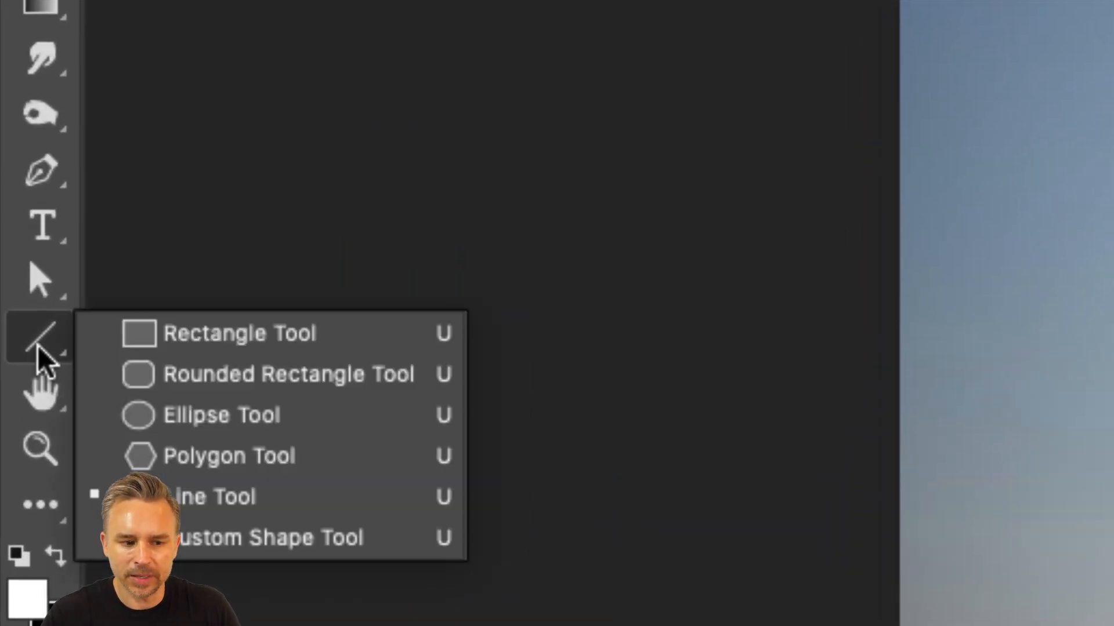
{"action": "left_click", "coordinate": [206, 491]}
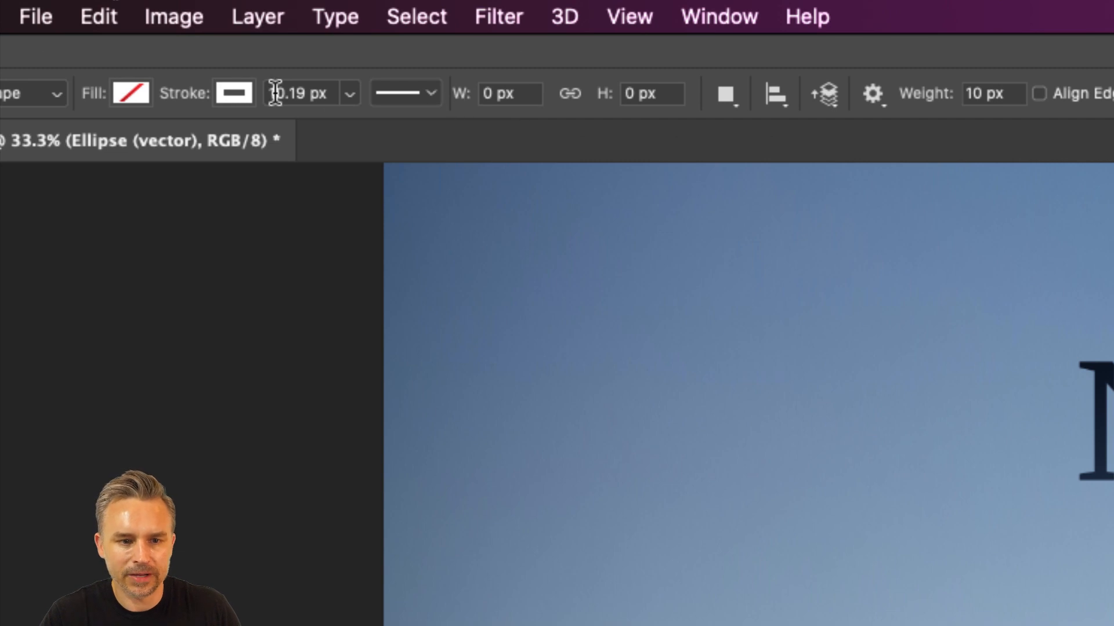
{"action": "left_click", "coordinate": [346, 94]}
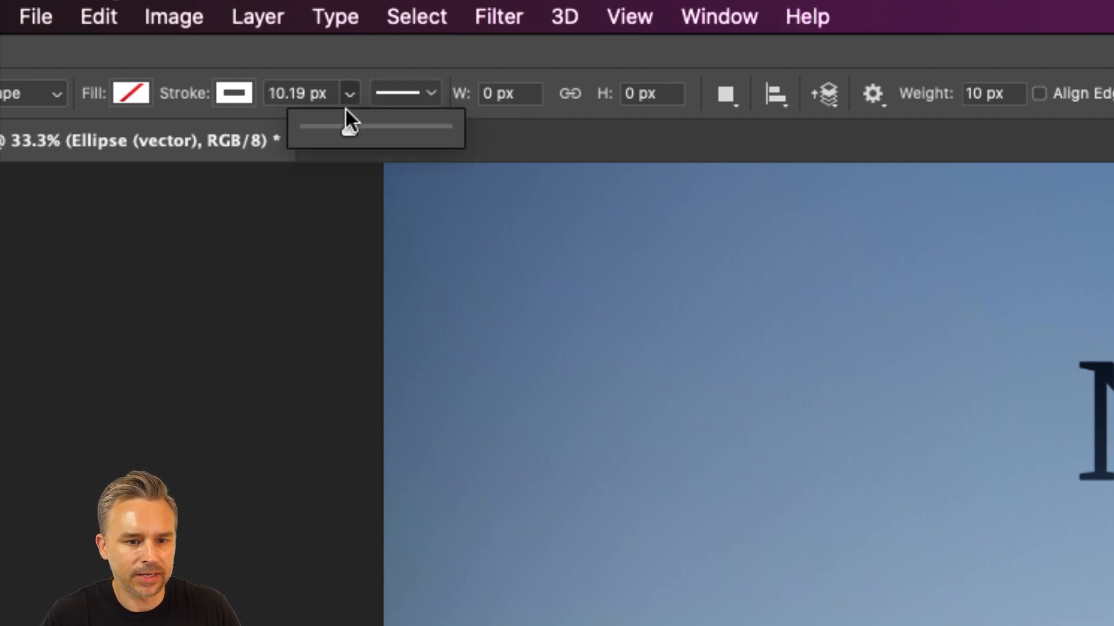
{"action": "left_click", "coordinate": [331, 93]}
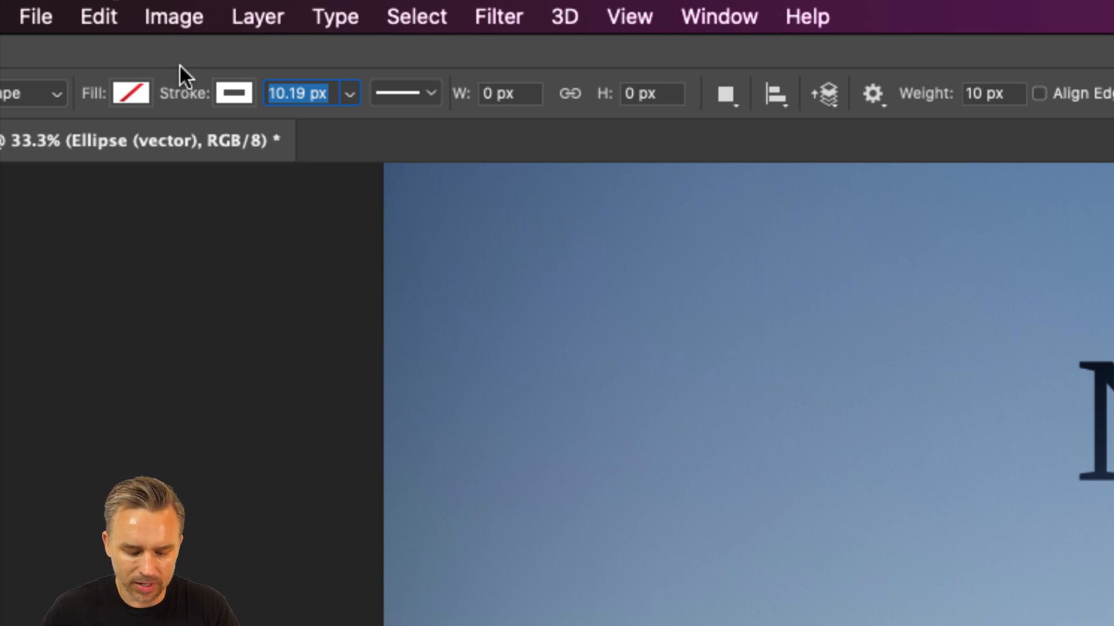
{"action": "type", "text": "5"}
{"action": "key", "text": "Return"}
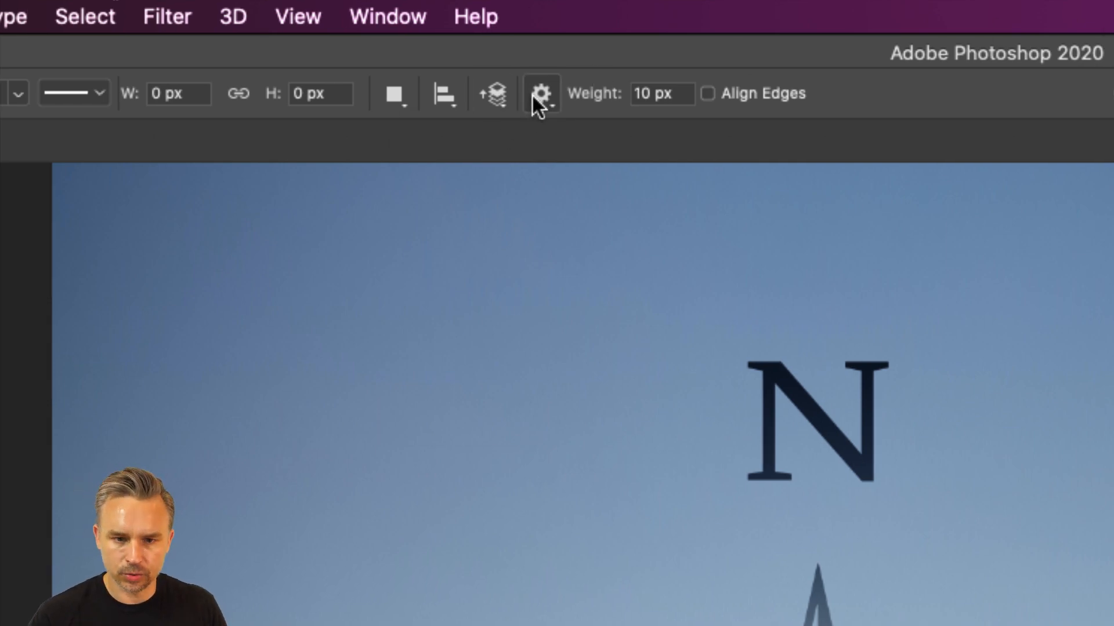
{"action": "left_click", "coordinate": [533, 96]}
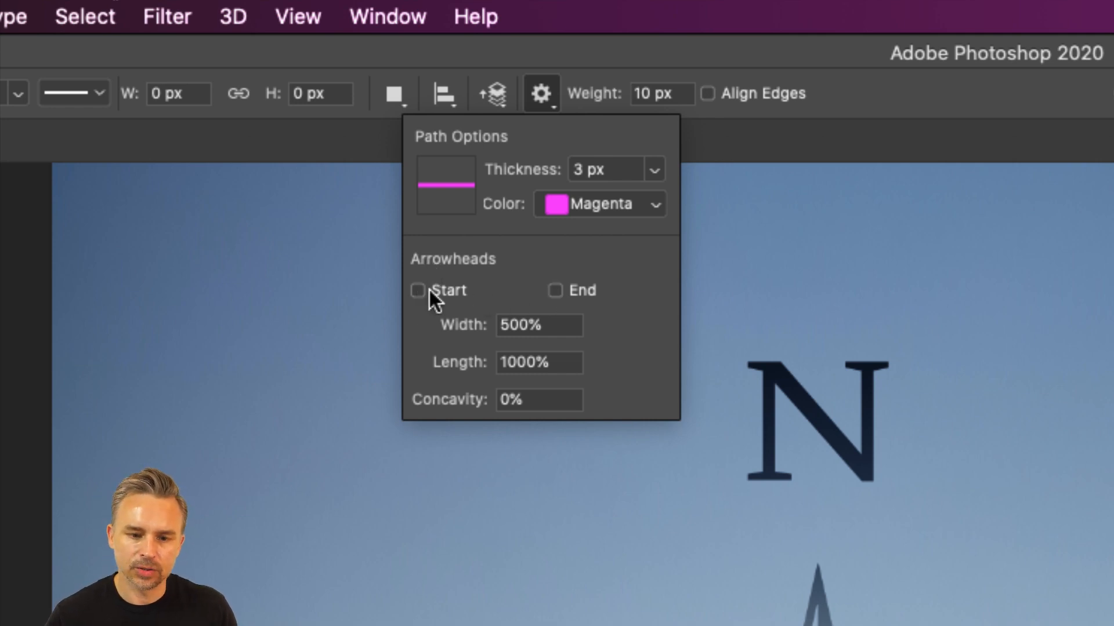
{"action": "left_click", "coordinate": [556, 290]}
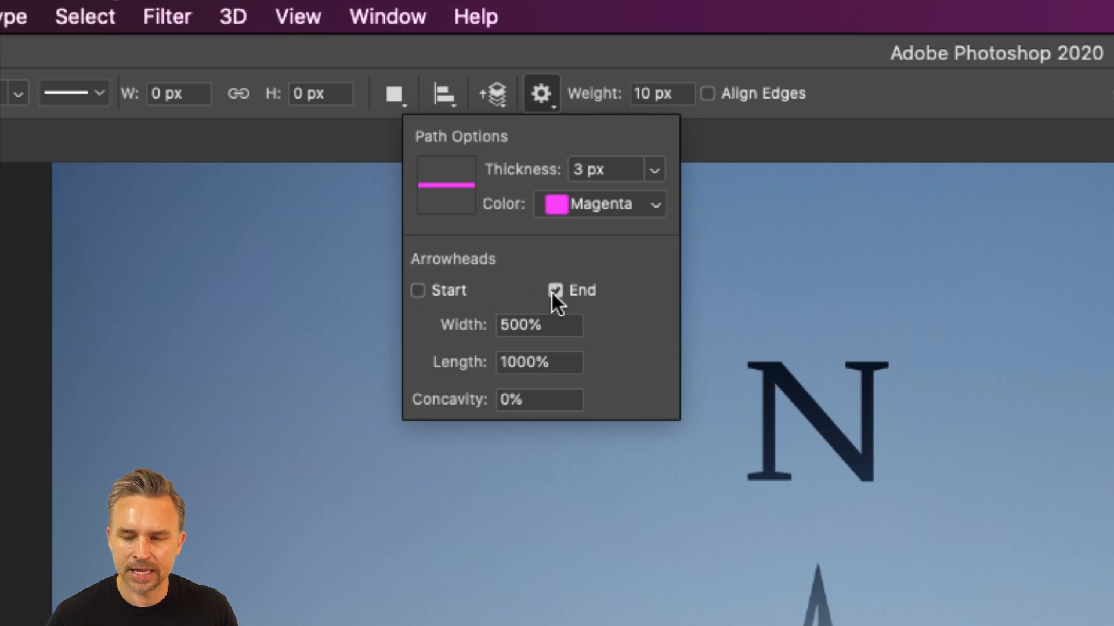
Step: Try drawing a nearly vertical arrow about 522 px tall beside the N, and undo the test arrows
{"action": "left_click", "coordinate": [295, 440]}
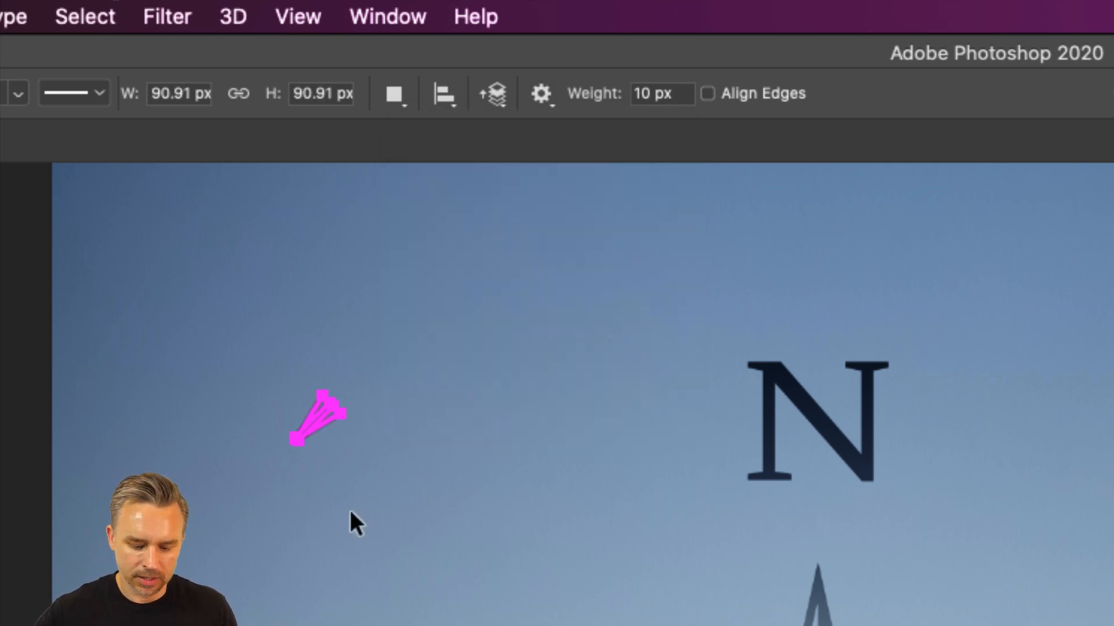
{"action": "key", "text": "super+z"}
{"action": "left_click_drag", "start_coordinate": [358, 524], "coordinate": [353, 263]}
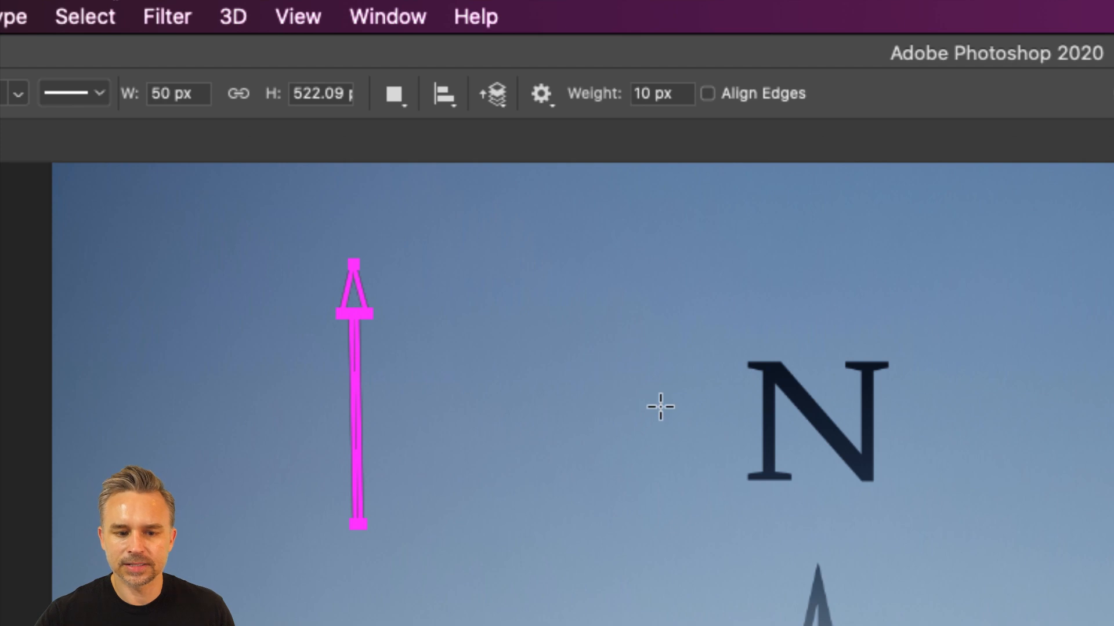
{"action": "key", "text": "super+z"}
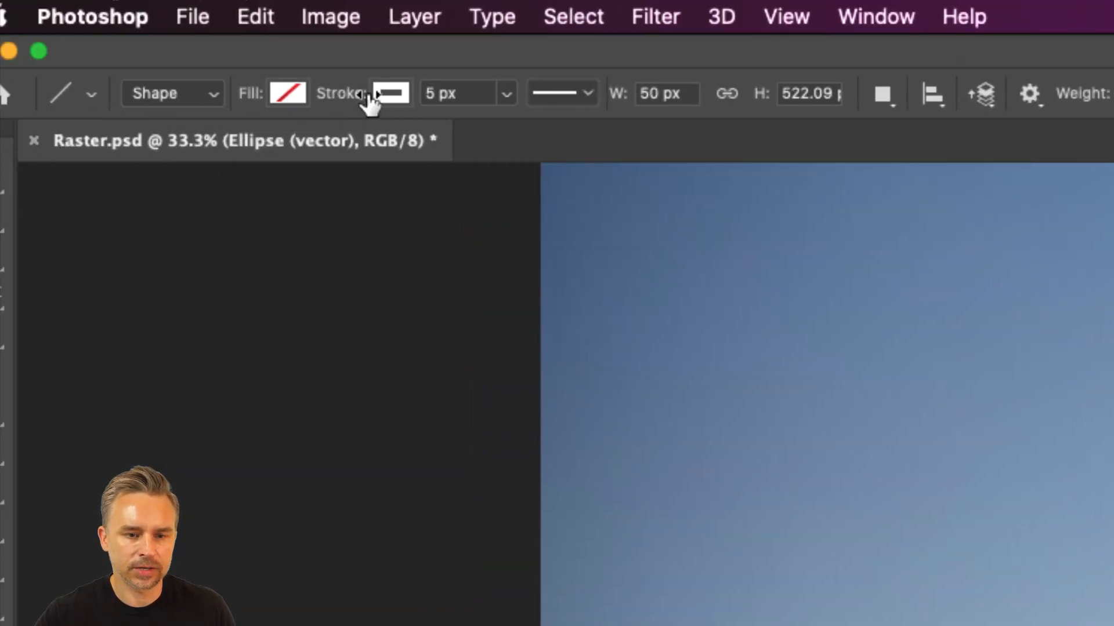
Step: Remove the shape stroke and set the fill to white
{"action": "left_click", "coordinate": [389, 93]}
{"action": "left_click", "coordinate": [216, 152]}
{"action": "left_click", "coordinate": [288, 93]}
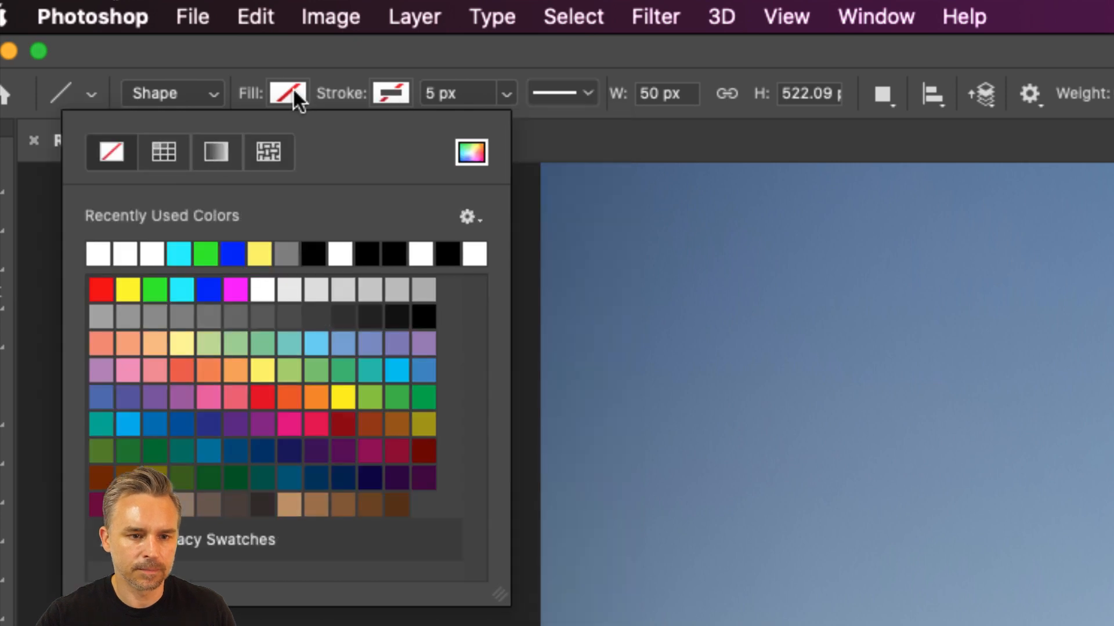
{"action": "left_click", "coordinate": [102, 254]}
{"action": "left_click", "coordinate": [1079, 158]}
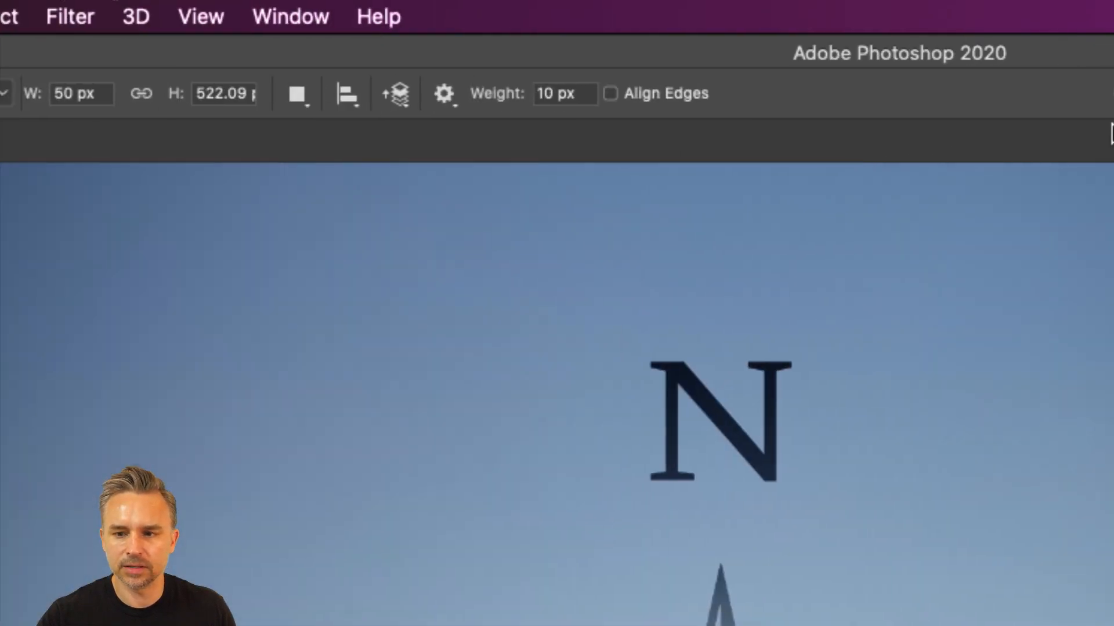
Step: Try drawing a slanted white arrow about 203 px wide and 575 px tall beside the N, and undo it
{"action": "left_click", "coordinate": [1033, 92]}
{"action": "left_click", "coordinate": [447, 89]}
{"action": "left_click_drag", "start_coordinate": [496, 542], "coordinate": [398, 257]}
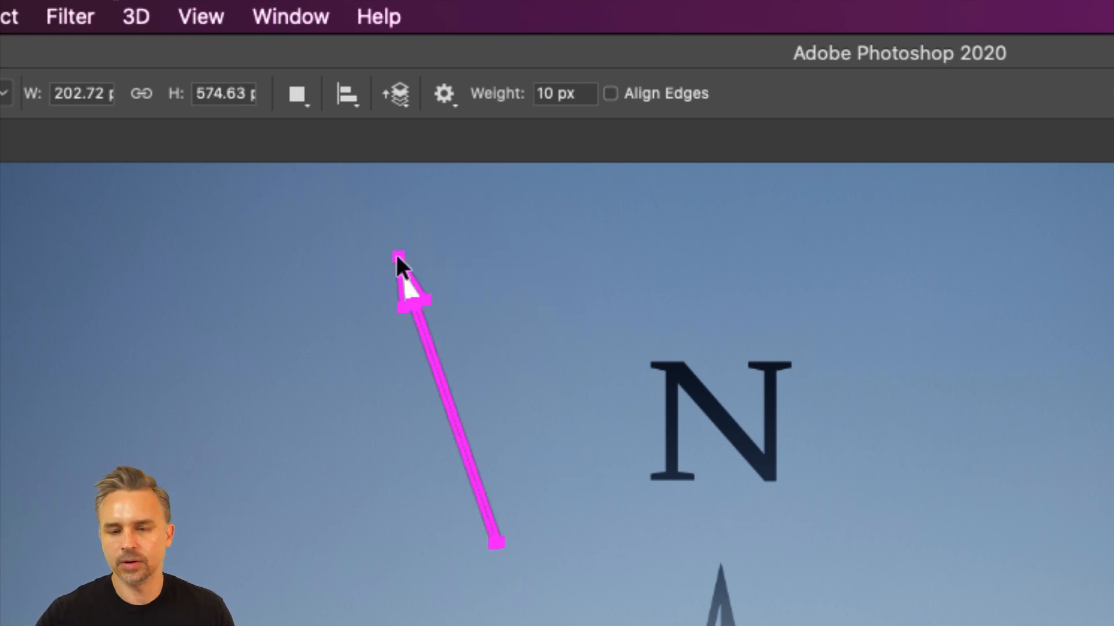
{"action": "key", "text": "super+z"}
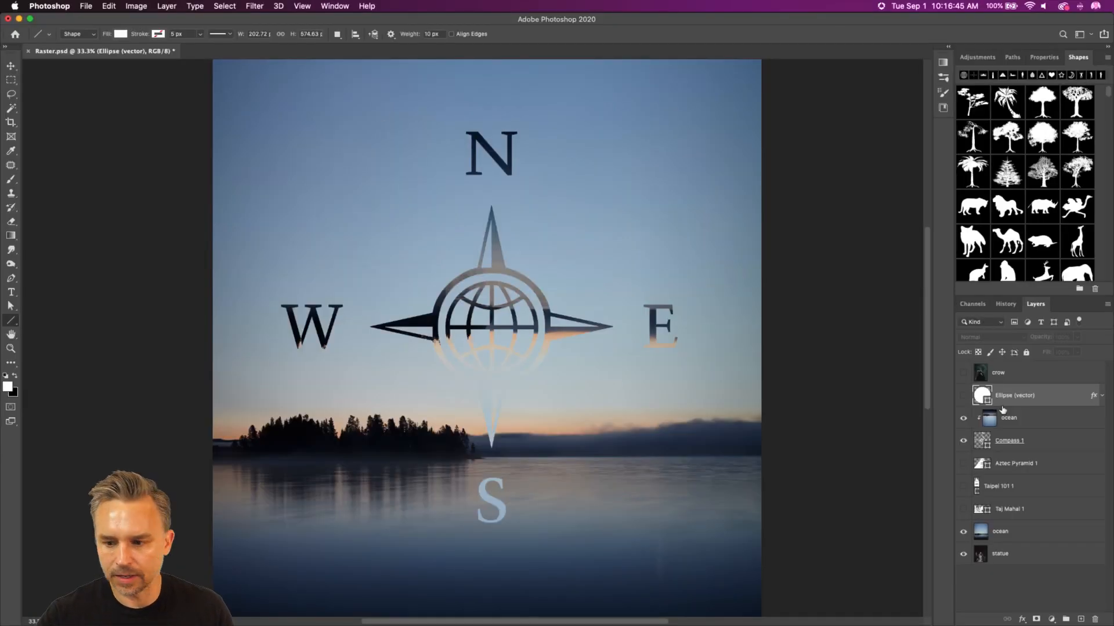
Step: Add a new empty layer directly above the crow layer
{"action": "left_click", "coordinate": [1035, 377]}
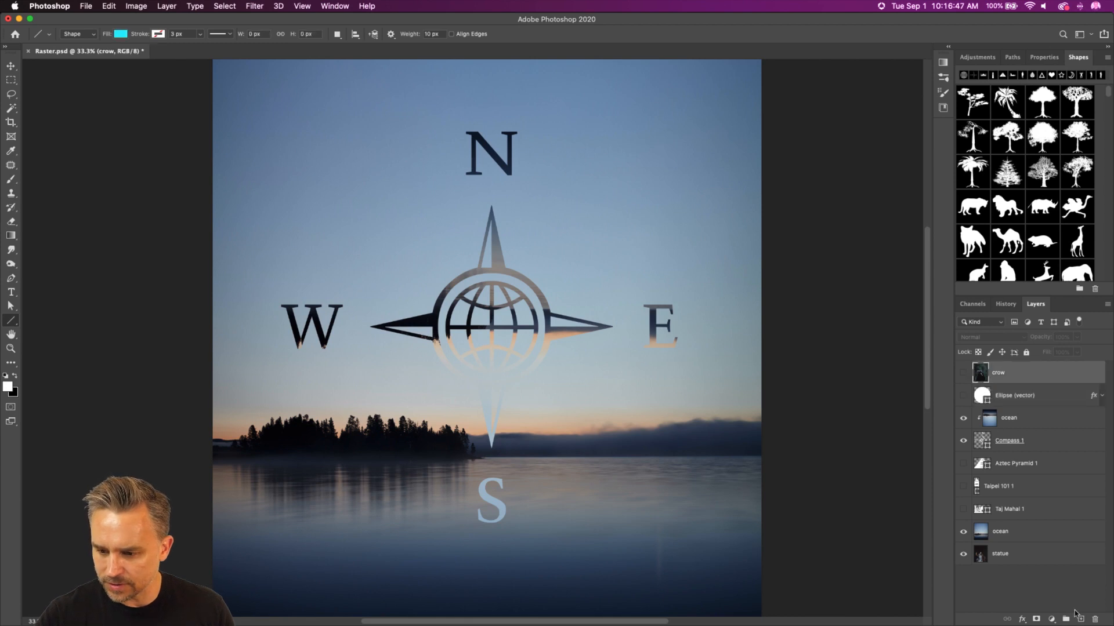
{"action": "left_click", "coordinate": [1080, 619]}
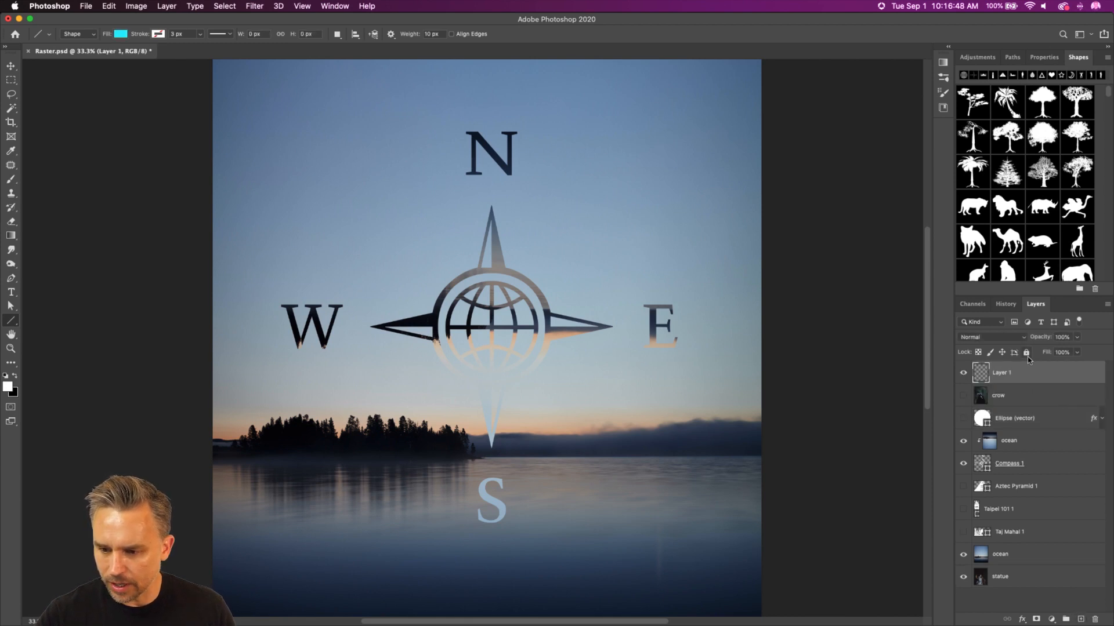
Step: Create a layer group named arrows and put the empty layer inside it
{"action": "left_click", "coordinate": [1066, 620]}
{"action": "double_click", "coordinate": [1004, 369]}
{"action": "type", "text": "arrows"}
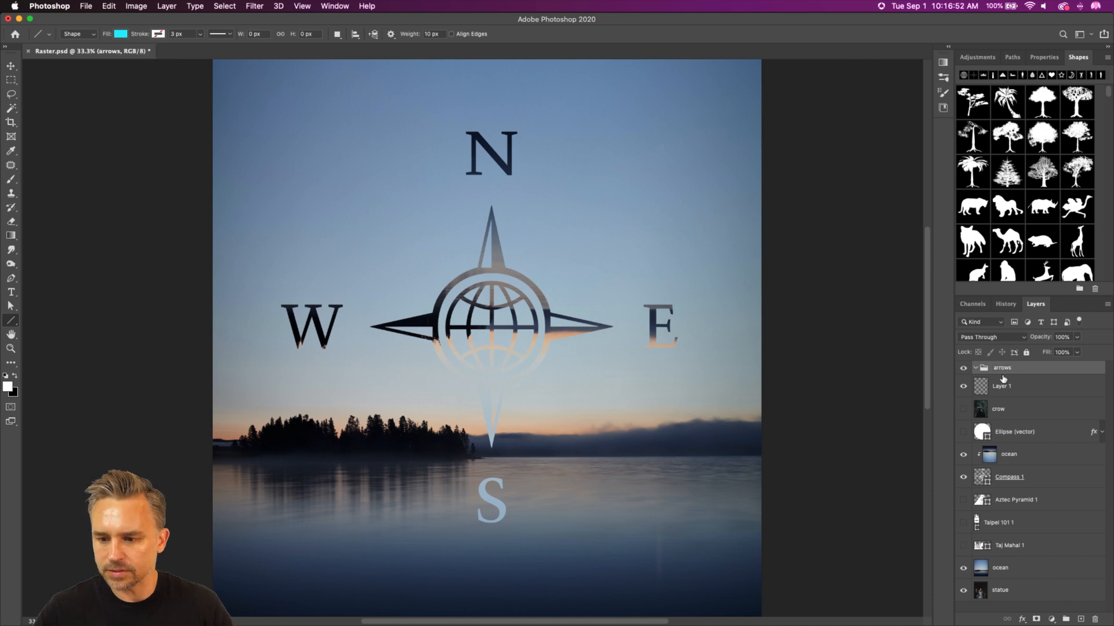
{"action": "key", "text": "Return"}
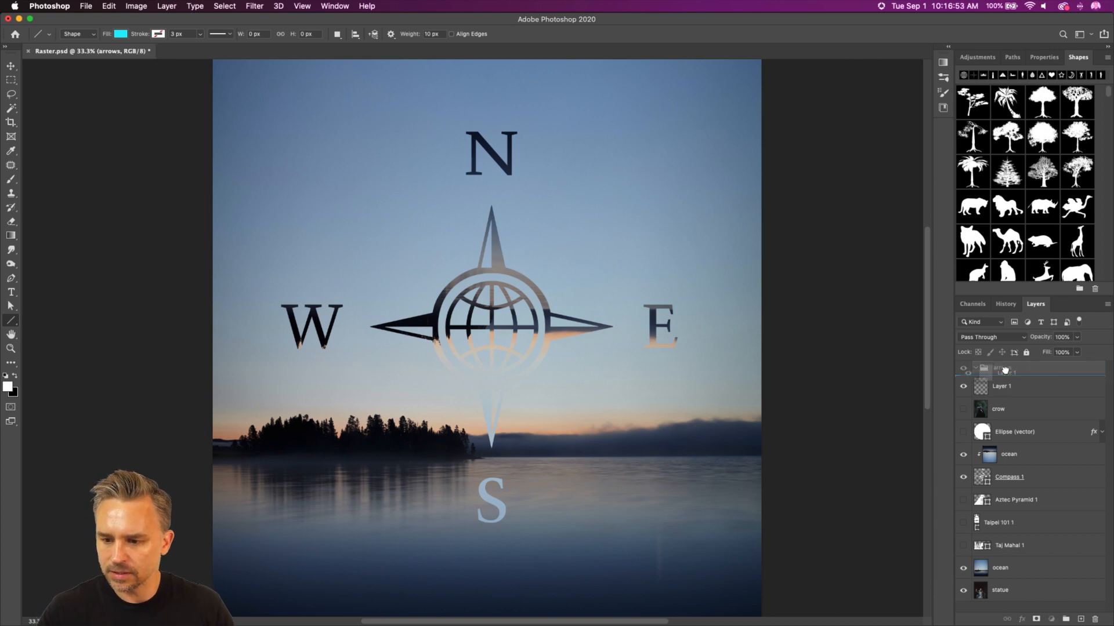
{"action": "left_click", "coordinate": [1003, 387]}
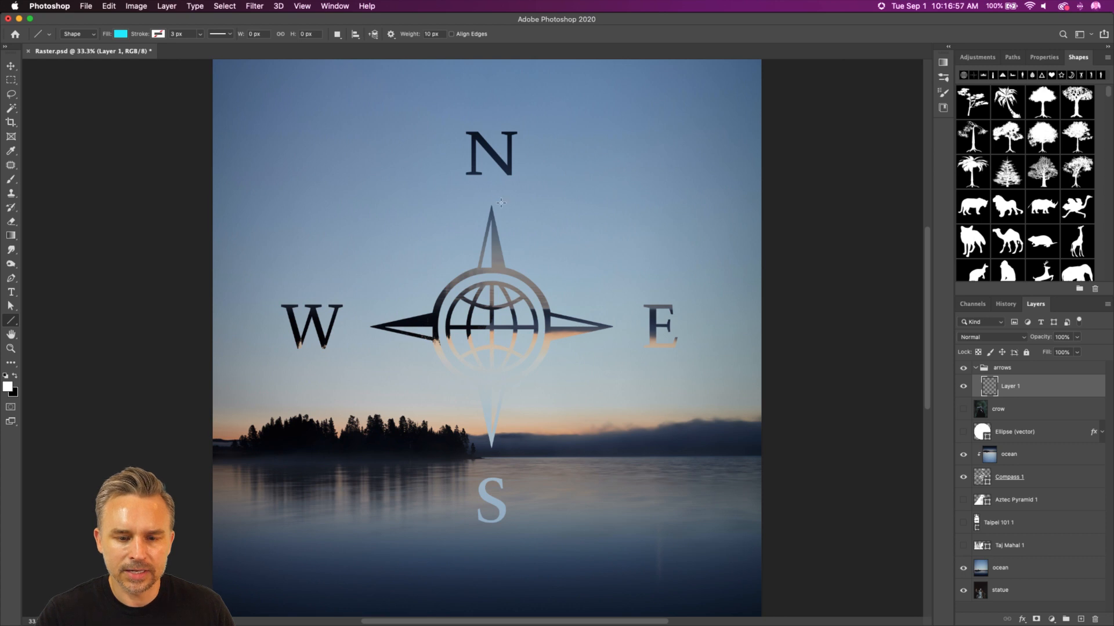
Step: Draw a vertical arrow about 50 px wide and 519 px tall over the N, pointing up, and recolour it white
{"action": "left_click_drag", "start_coordinate": [491, 197], "coordinate": [491, 103]}
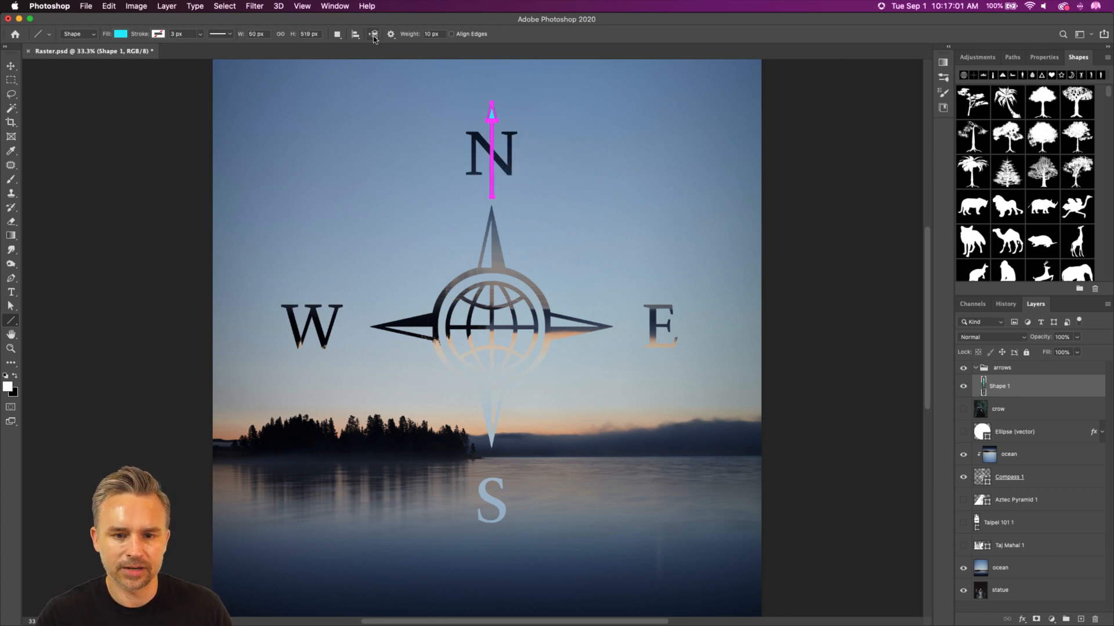
{"action": "double_click", "coordinate": [984, 389]}
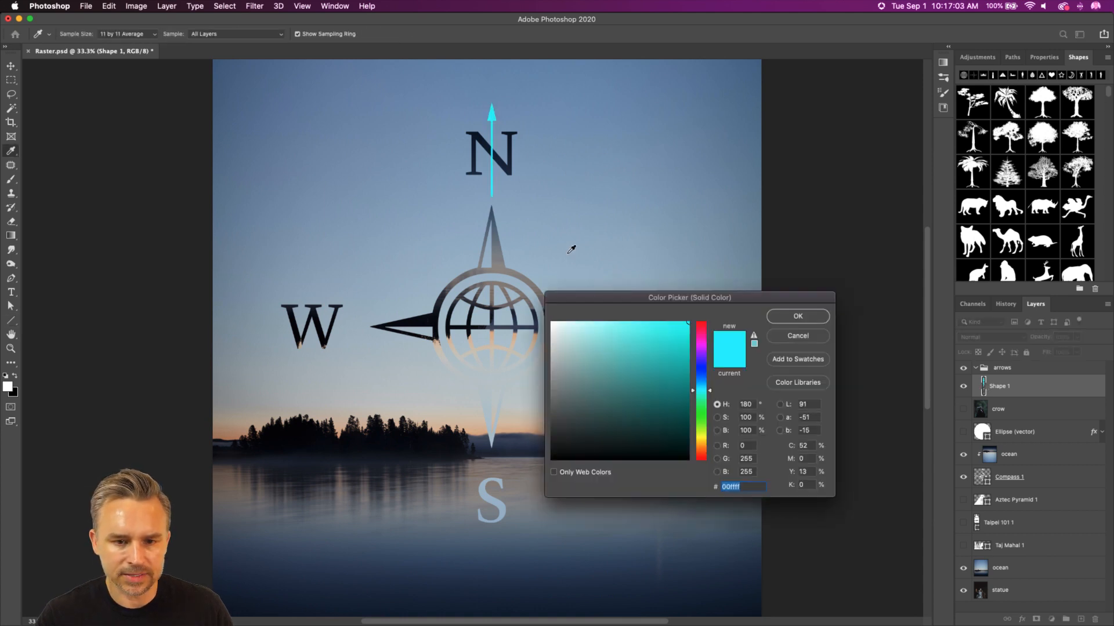
{"action": "left_click_drag", "start_coordinate": [560, 334], "coordinate": [538, 302]}
{"action": "key", "text": "Return"}
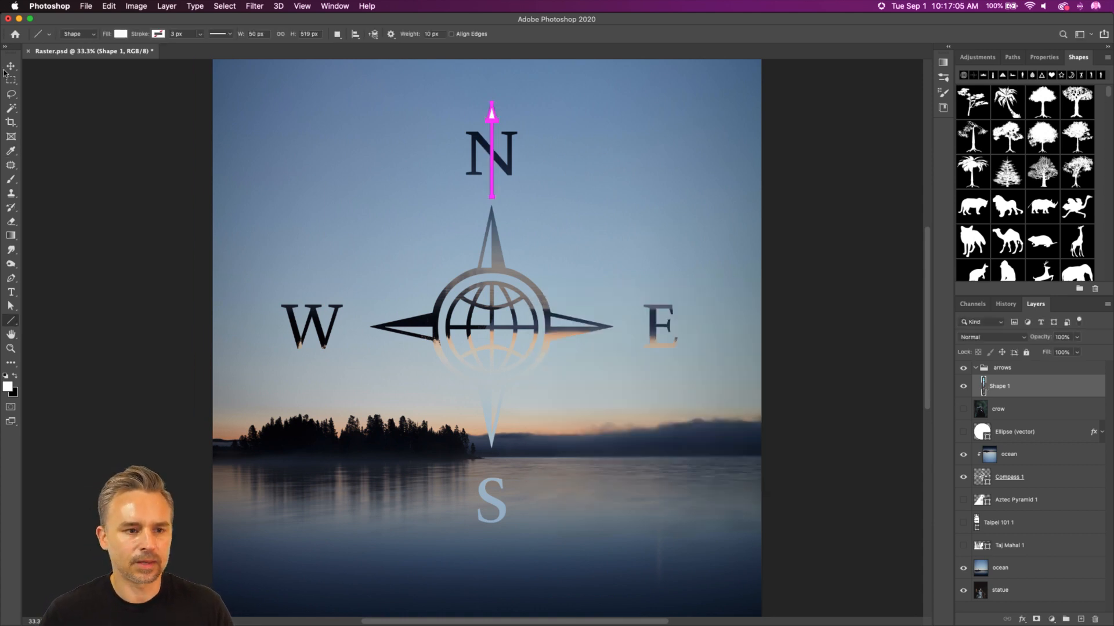
Step: Try rotating the arrow over the N by 30 degrees, and undo the rotation
{"action": "key", "text": "v"}
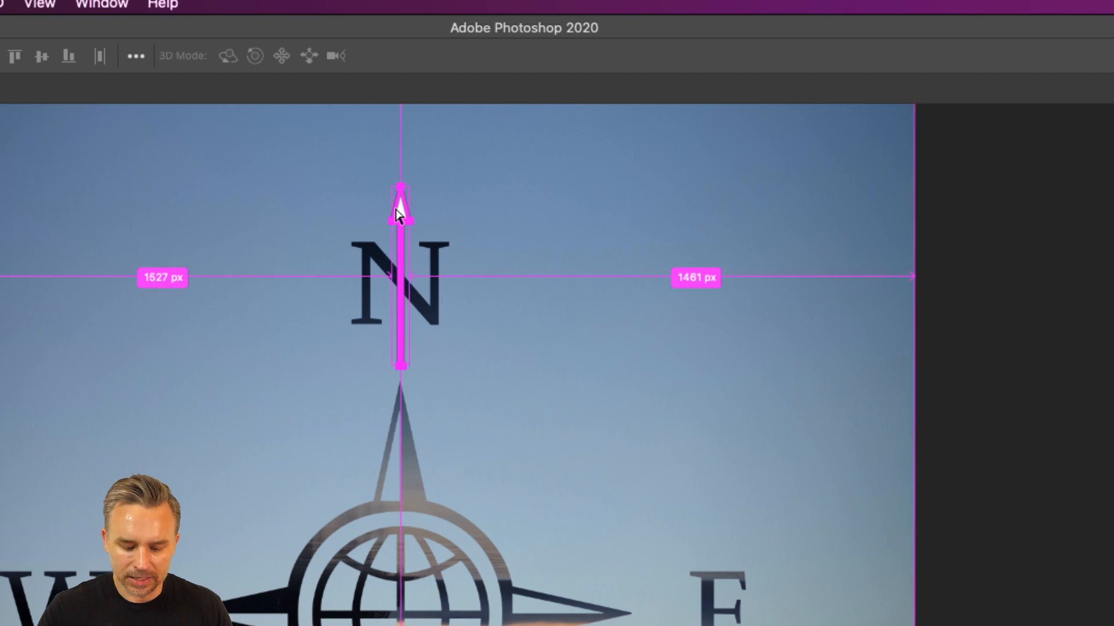
{"action": "key", "text": "ctrl+t"}
{"action": "left_click_drag", "start_coordinate": [379, 178], "coordinate": [434, 176]}
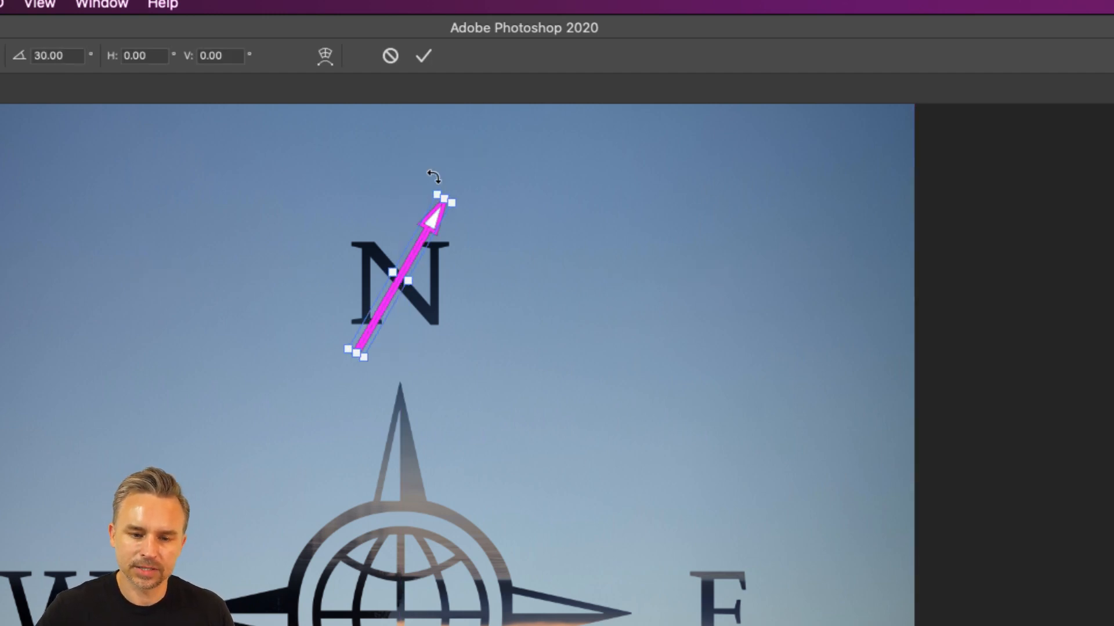
{"action": "key", "text": "Return"}
{"action": "key", "text": "ctrl+z"}
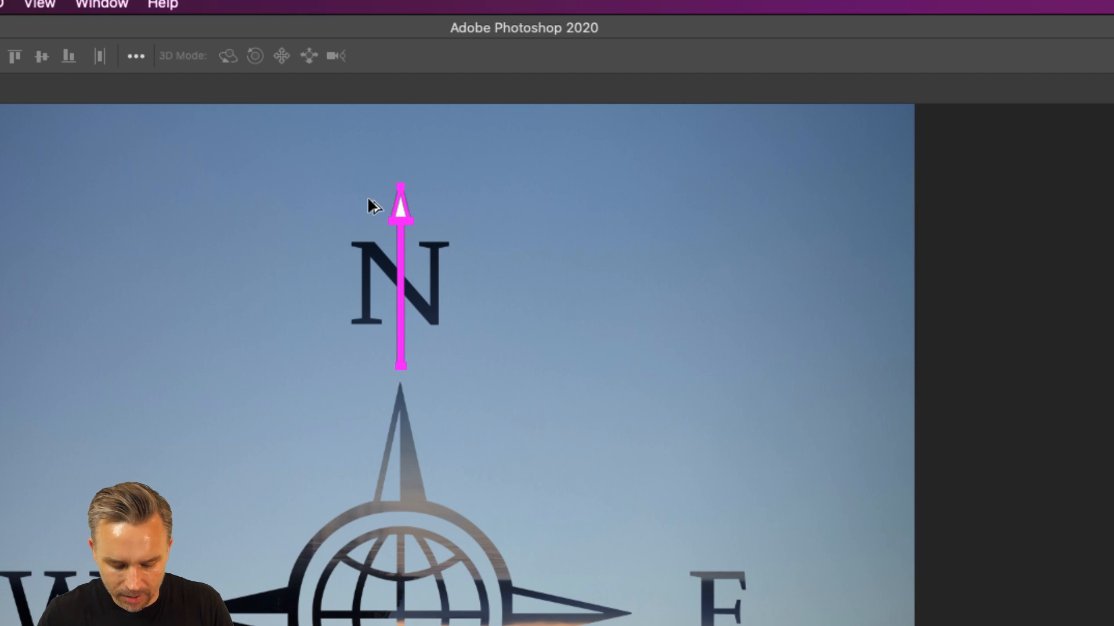
{"action": "key", "text": "ctrl+t"}
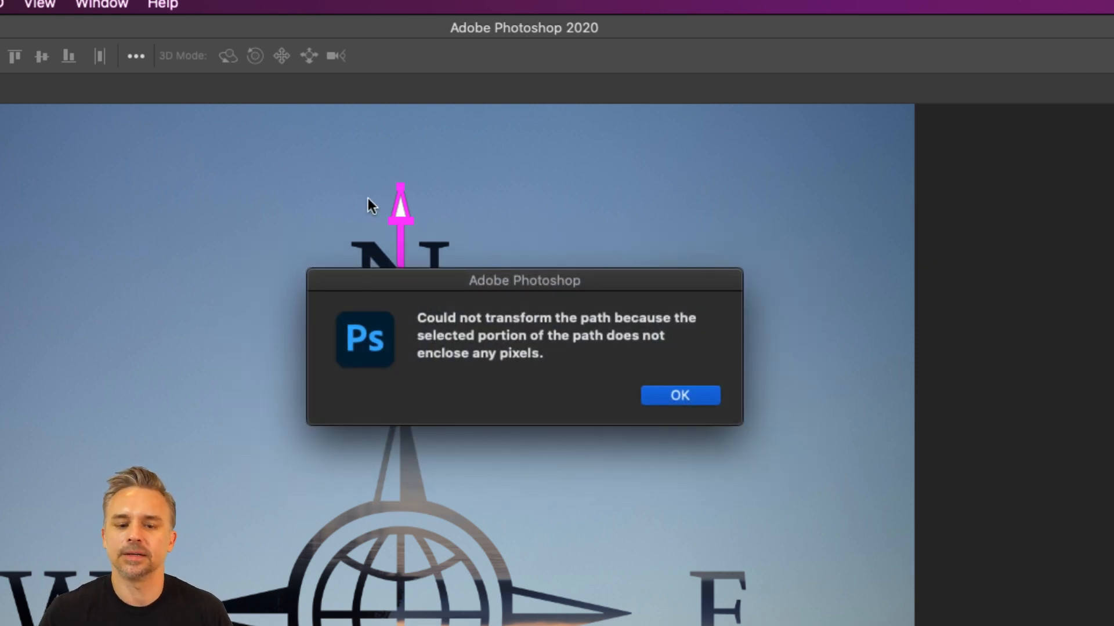
{"action": "left_click", "coordinate": [653, 400]}
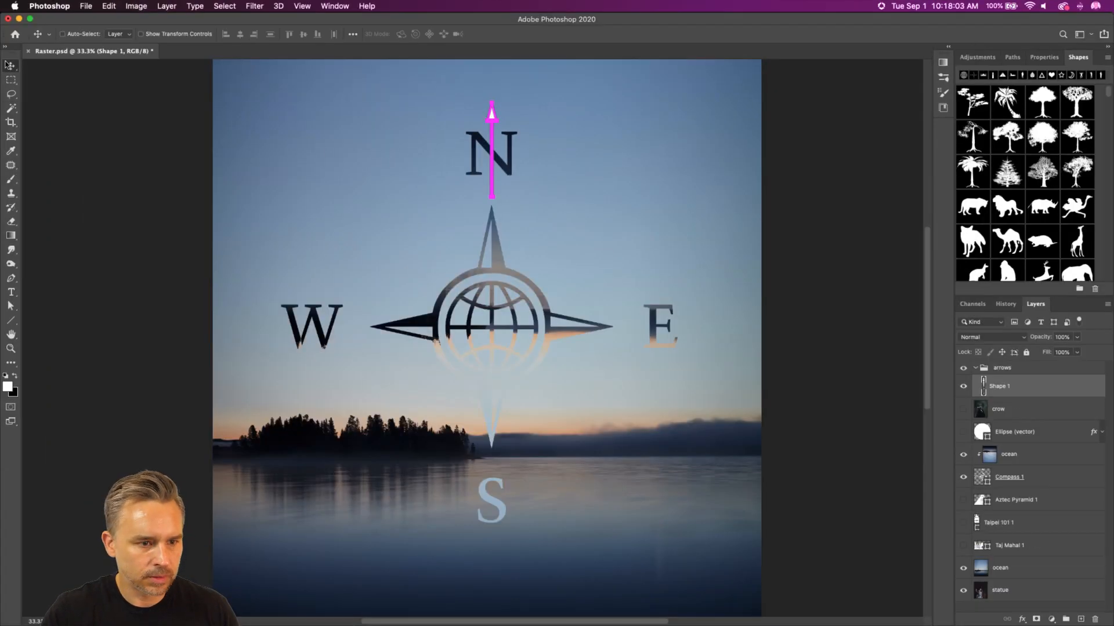
Step: Hide the path outline, then transform a copy of the arrow, rotated 15 degrees and moved to X 1825.90 px, Y 905.60 px beside the N
{"action": "key", "text": "super+h"}
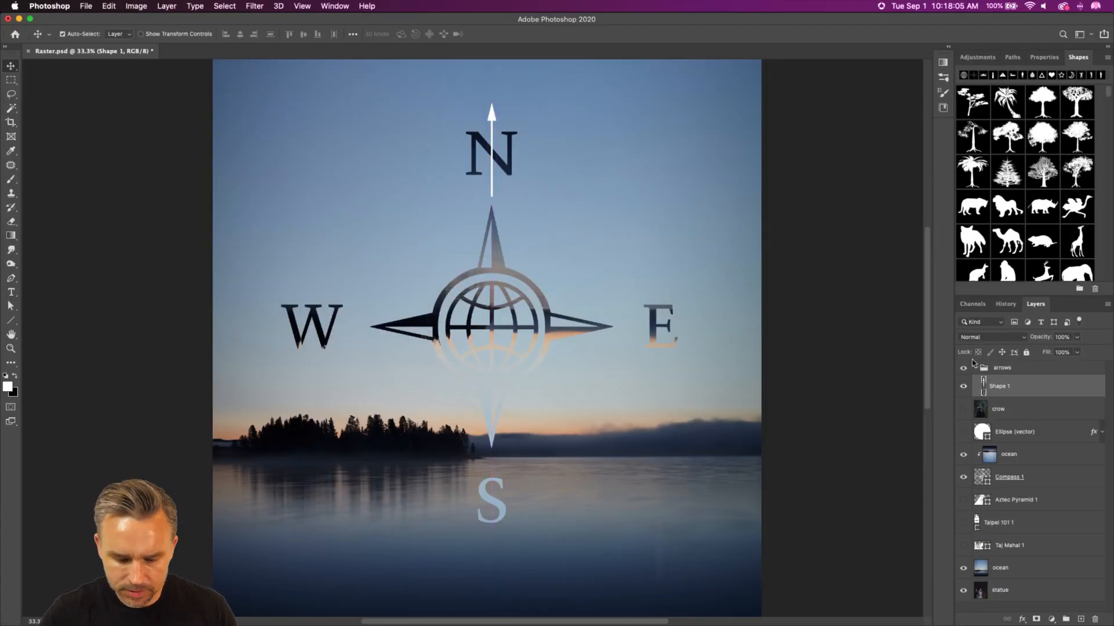
{"action": "key", "text": "super+t"}
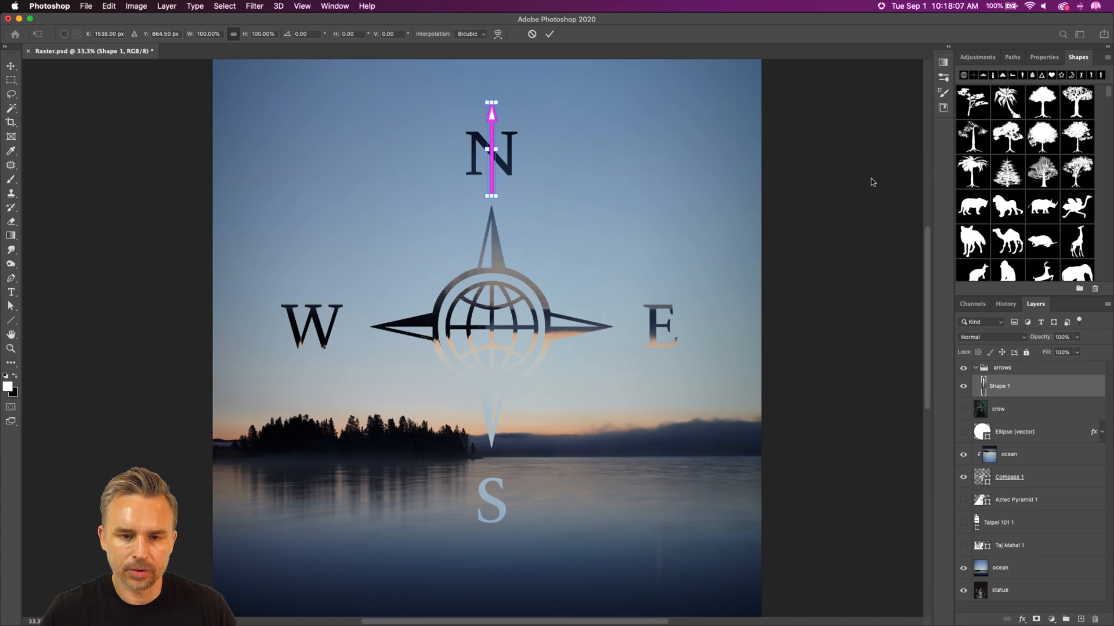
{"action": "key", "text": "super+equal"}
{"action": "key", "text": "super+equal"}
{"action": "left_click_drag", "start_coordinate": [653, 179], "coordinate": [455, 532]}
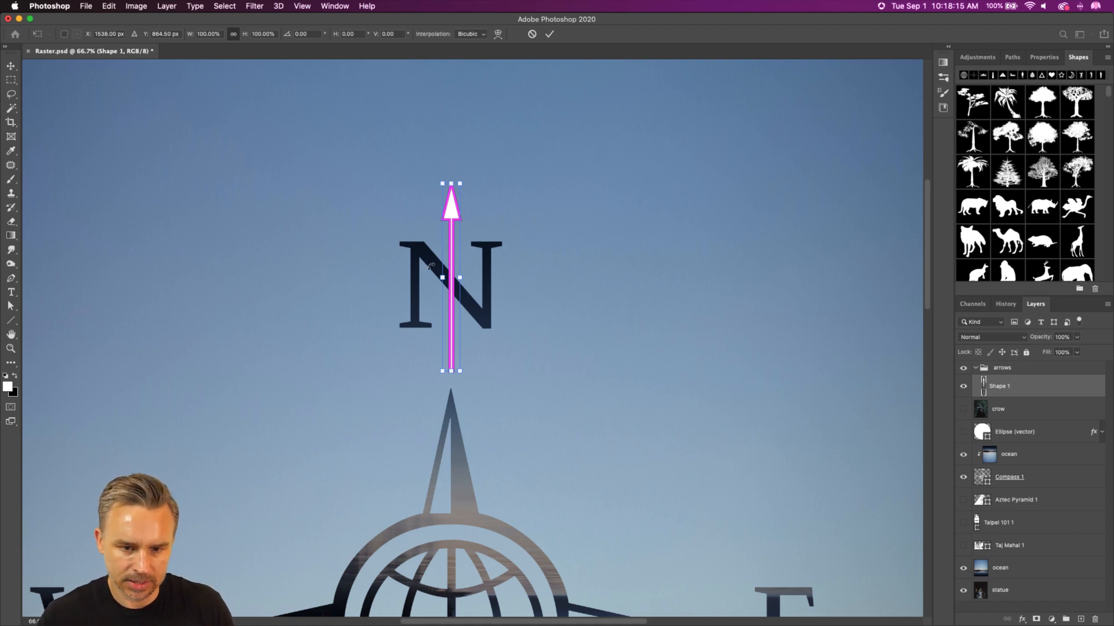
{"action": "left_click_drag", "start_coordinate": [451, 201], "coordinate": [540, 182]}
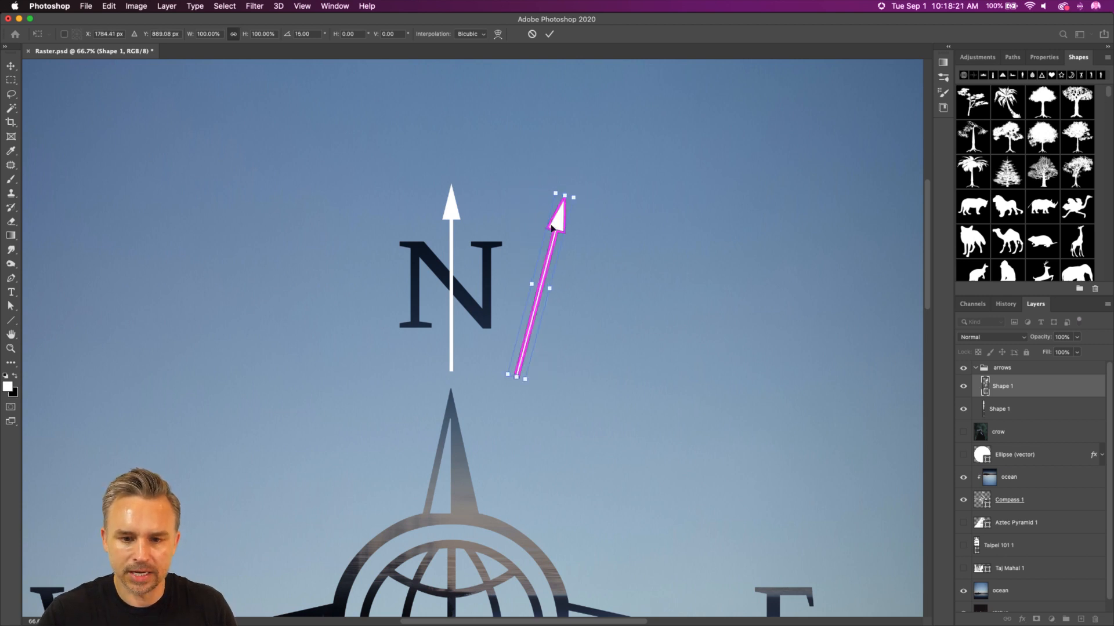
{"action": "left_click_drag", "start_coordinate": [556, 226], "coordinate": [572, 233]}
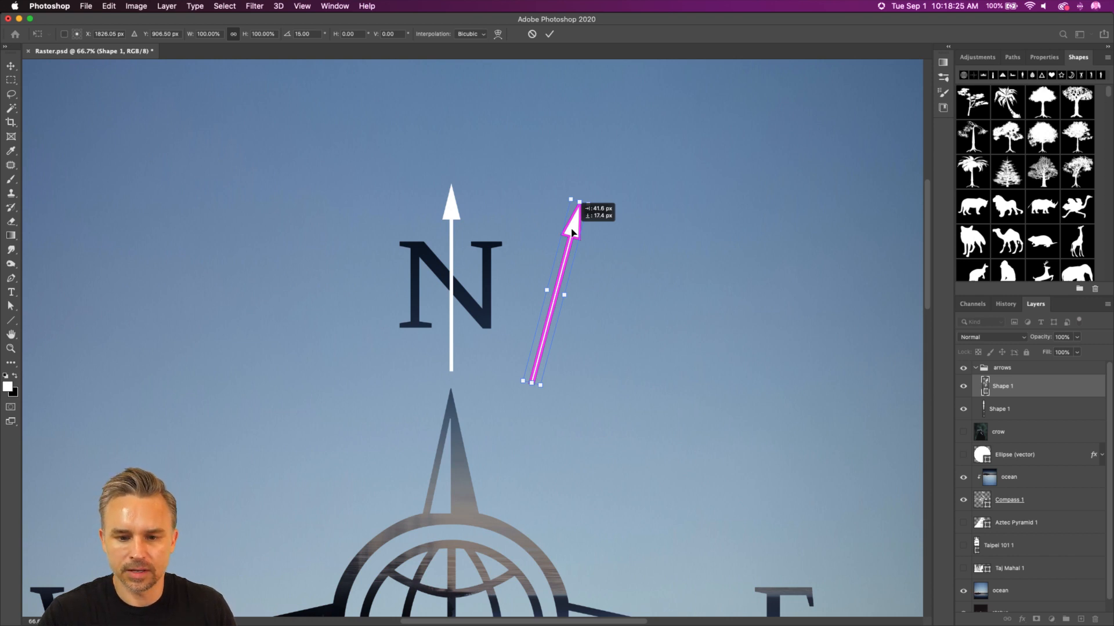
{"action": "left_click_drag", "start_coordinate": [572, 232], "coordinate": [572, 232]}
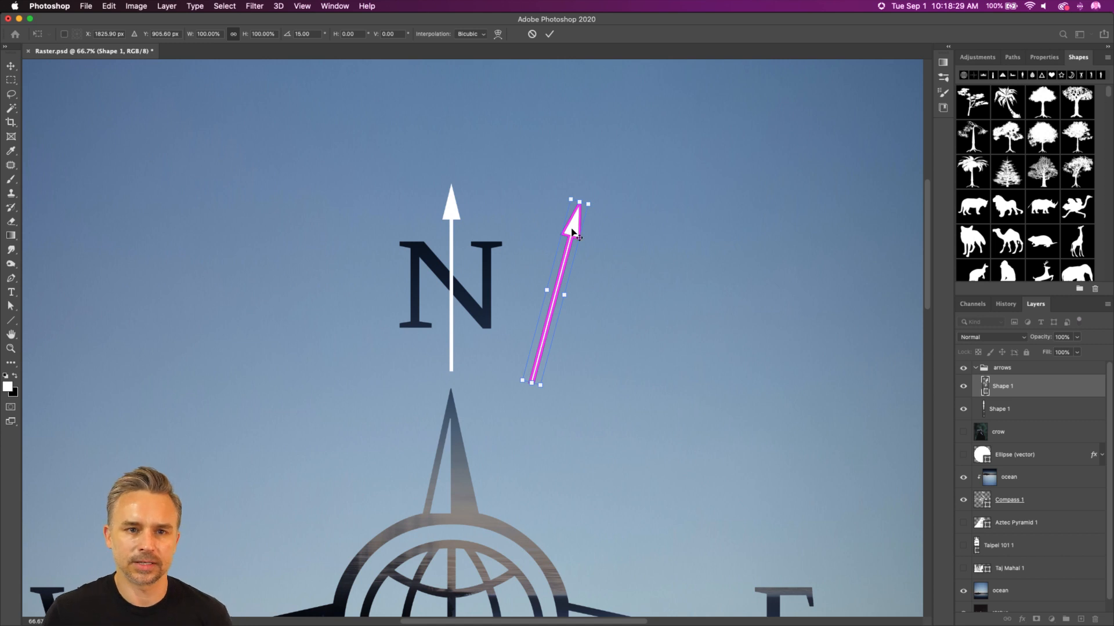
{"action": "key", "text": "Return"}
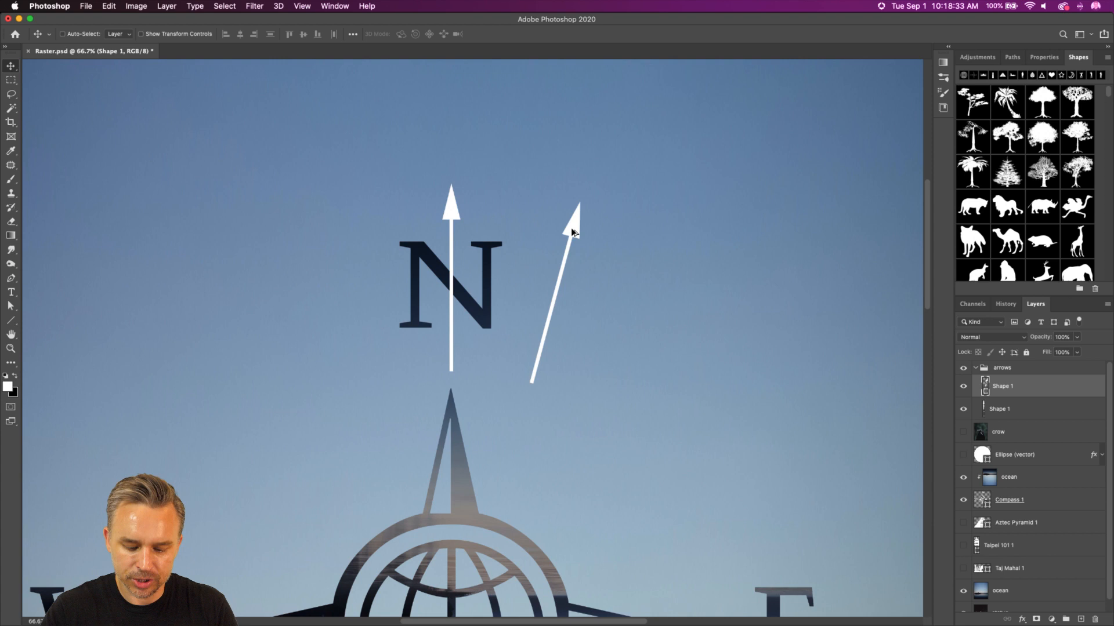
Step: Repeat the duplicating 15-degree arrow transform until the arrows form a full ring around the compass
{"action": "key", "text": "super"}
{"action": "key", "text": "super+alt+shift+t"}
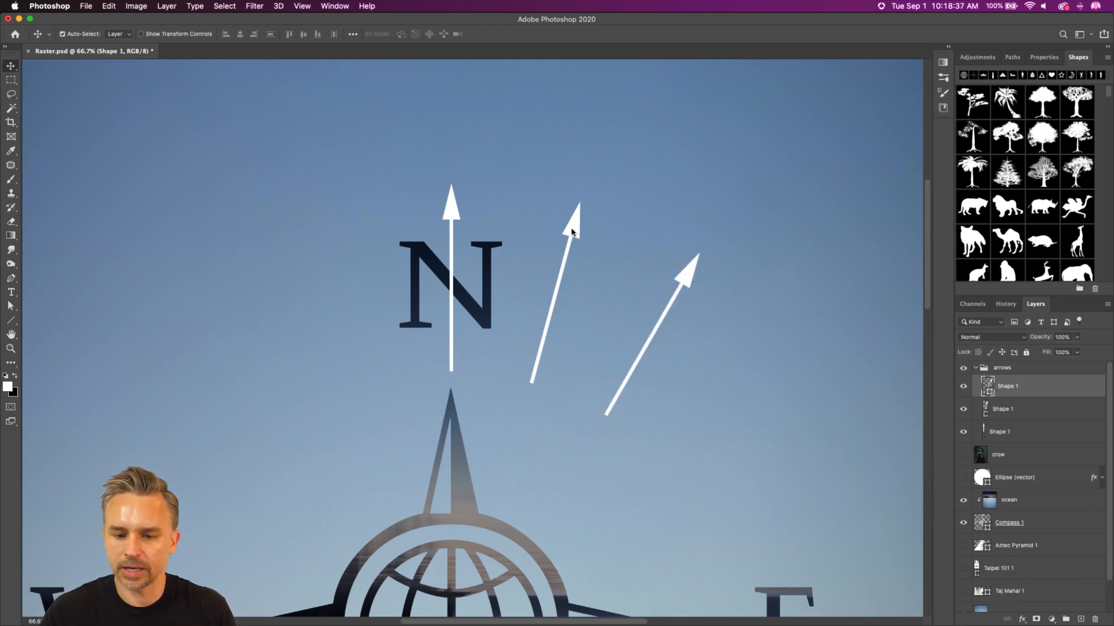
{"action": "key", "text": "super+0"}
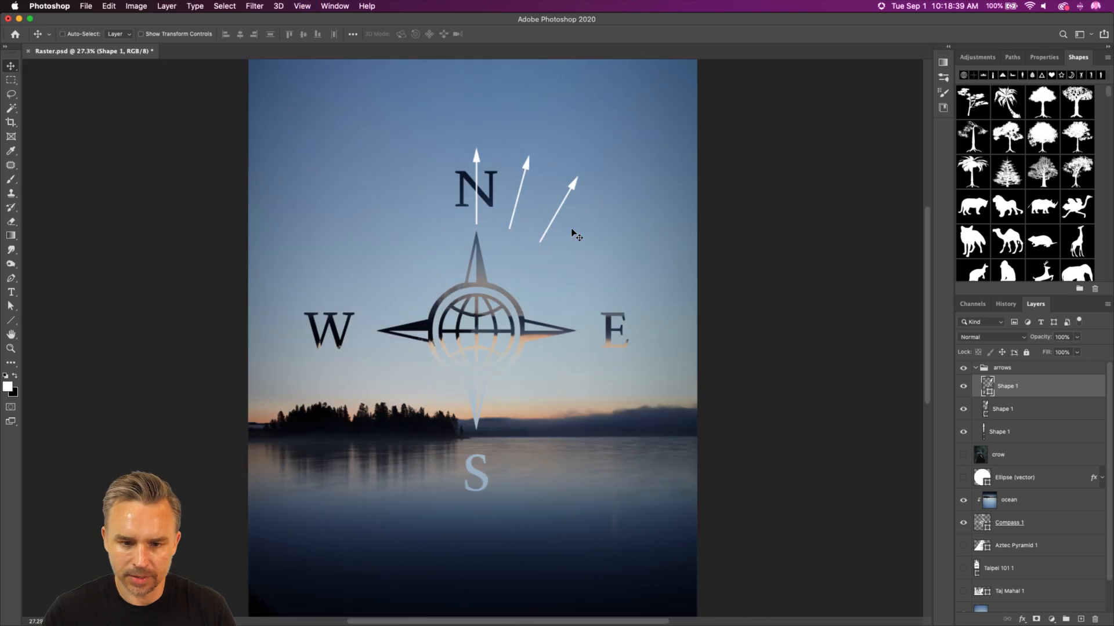
{"action": "key", "text": "super"}
{"action": "key", "text": "super+alt+shift+t"}
{"action": "key", "text": "super+alt+shift+t"}
{"action": "key", "text": "super+alt+shift+t"}
{"action": "key", "text": "super+alt+shift+t"}
{"action": "key", "text": "super+alt+shift+t"}
{"action": "key", "text": "super+alt+shift+t"}
{"action": "key", "text": "super+alt+shift+t"}
{"action": "key", "text": "super+alt+shift+t"}
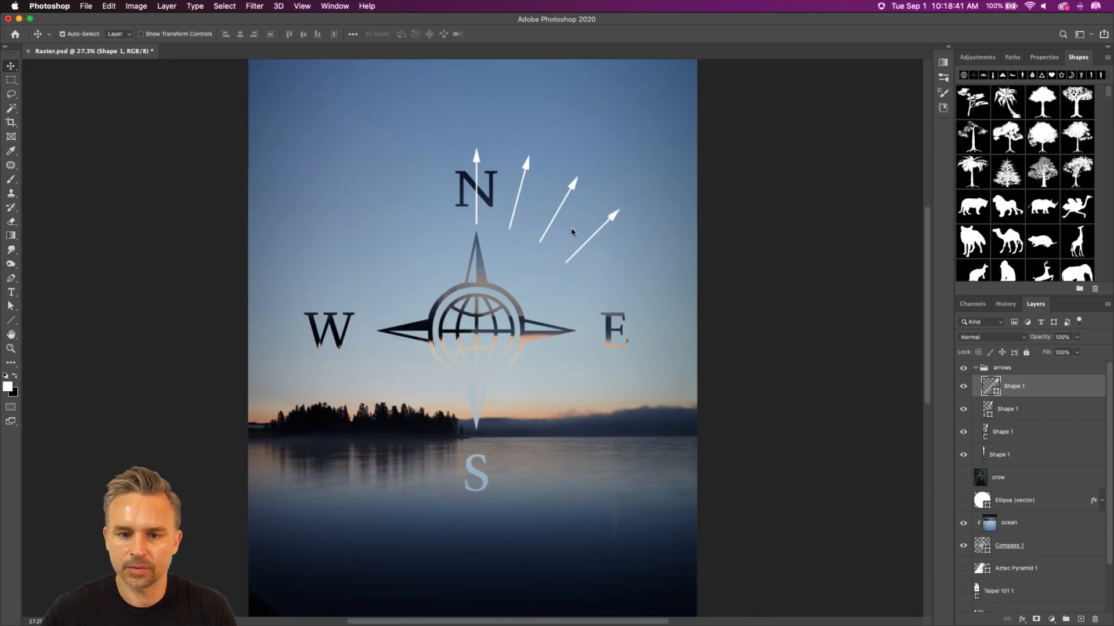
{"action": "key", "text": "super+alt+shift+t"}
{"action": "key", "text": "super+alt+shift+t"}
{"action": "key", "text": "super+alt+shift+t"}
{"action": "key", "text": "super+alt+shift+t"}
{"action": "key", "text": "super+alt+shift+t"}
{"action": "key", "text": "super+alt+shift+t"}
{"action": "key", "text": "super+alt+shift+t"}
{"action": "key", "text": "super+alt+shift+t"}
{"action": "key", "text": "super+alt+shift+t"}
{"action": "key", "text": "super+alt+shift+t"}
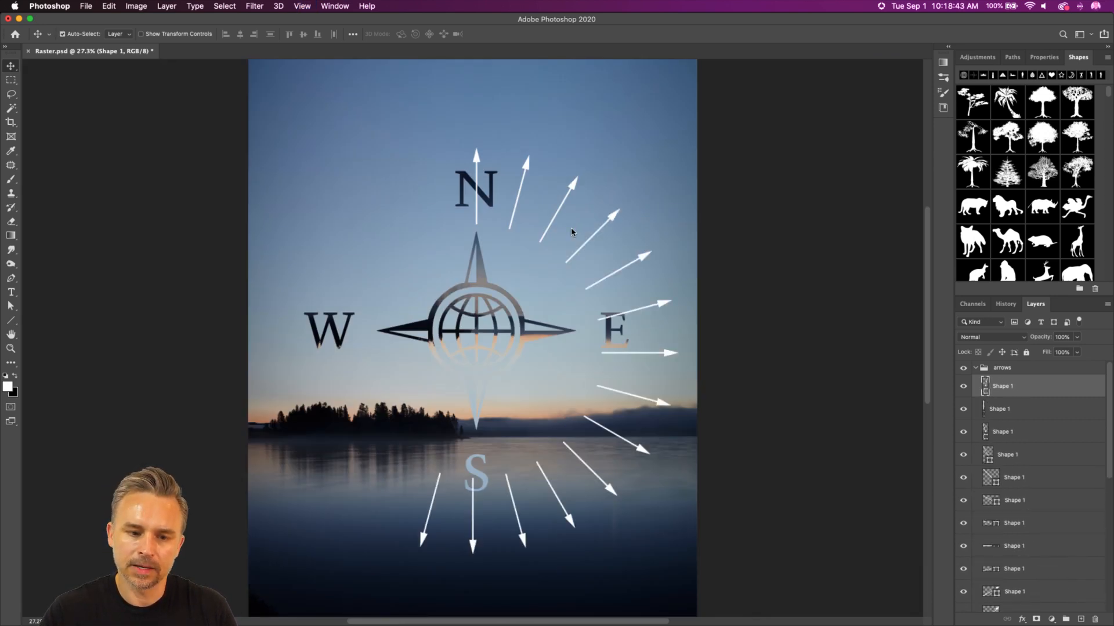
{"action": "key", "text": "super+alt+shift+t"}
{"action": "key", "text": "super+alt+shift+t"}
{"action": "key", "text": "super+alt+shift+t"}
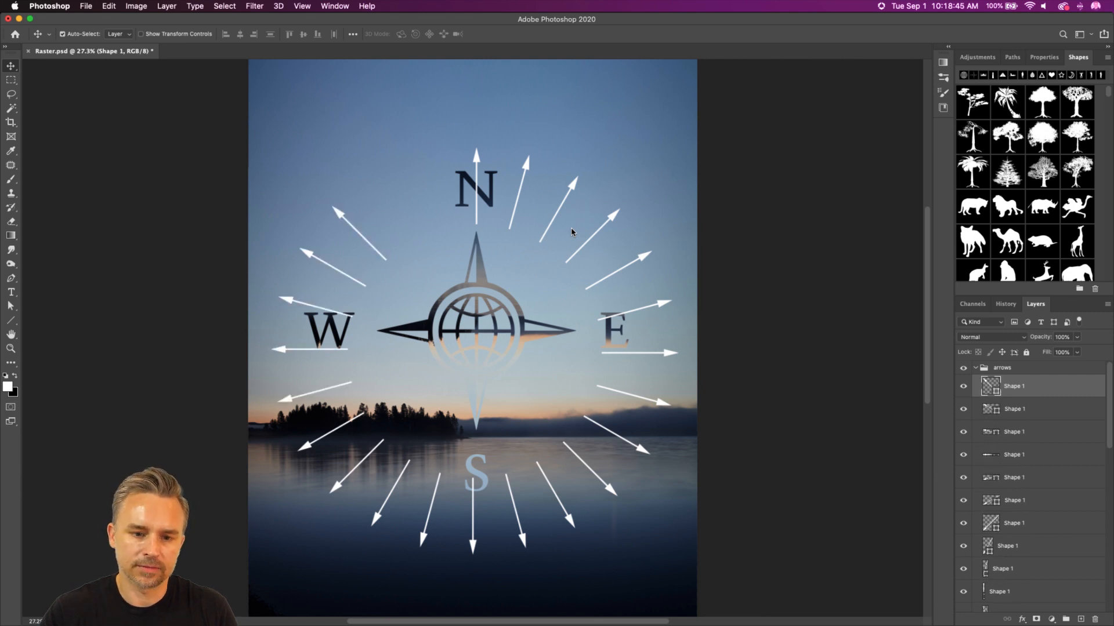
{"action": "key", "text": "super"}
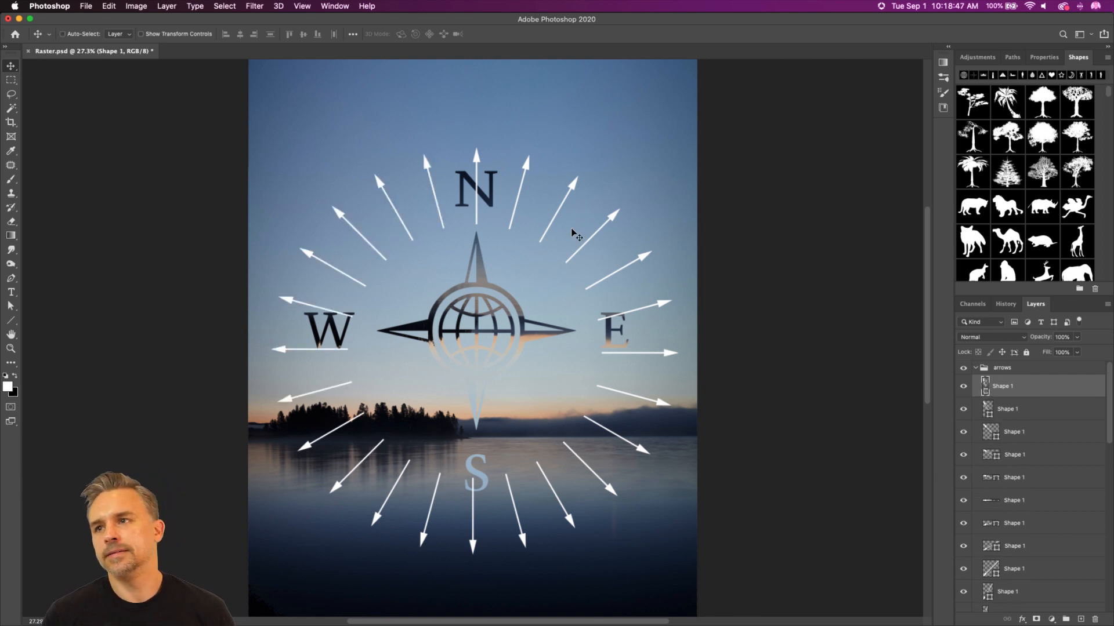
Step: Select all the arrow layers in the arrows group and merge them into one shape layer
{"action": "double_click", "coordinate": [1096, 59]}
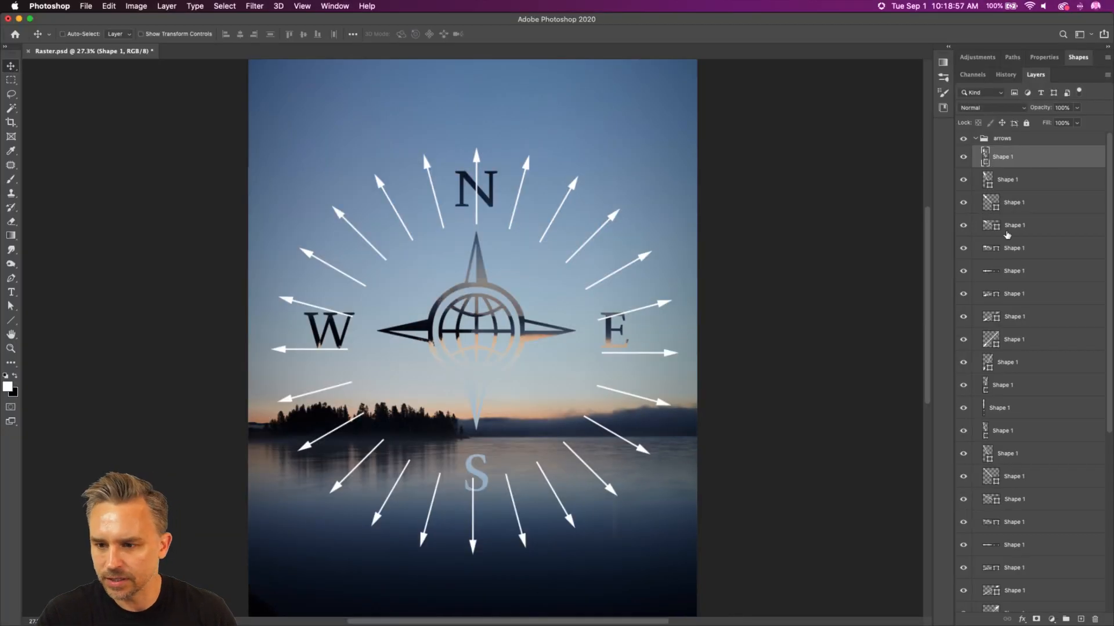
{"action": "scroll", "coordinate": [1021, 319], "scroll_direction": "down", "scroll_amount": 1}
{"action": "left_click", "coordinate": [1029, 399], "text": "shift"}
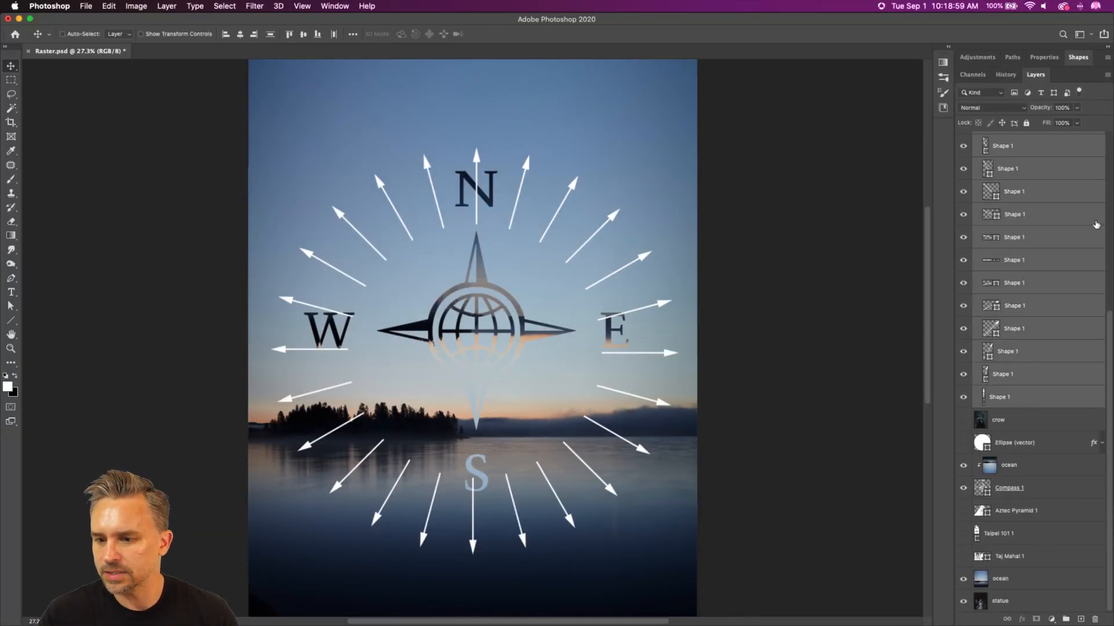
{"action": "scroll", "coordinate": [1095, 225], "scroll_direction": "up", "scroll_amount": 10}
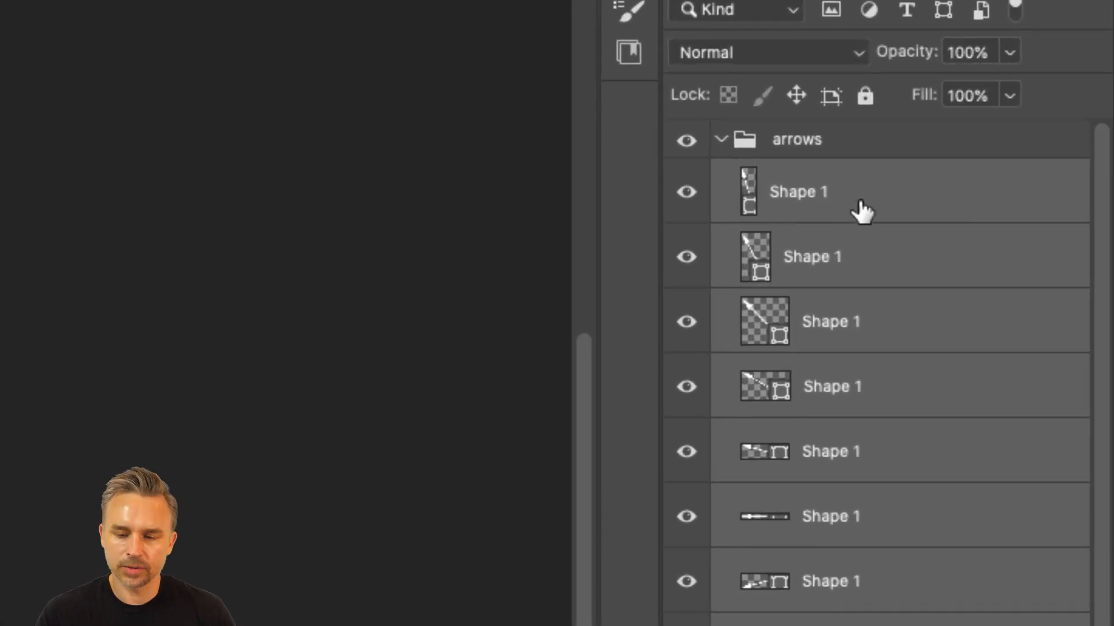
{"action": "right_click", "coordinate": [884, 203]}
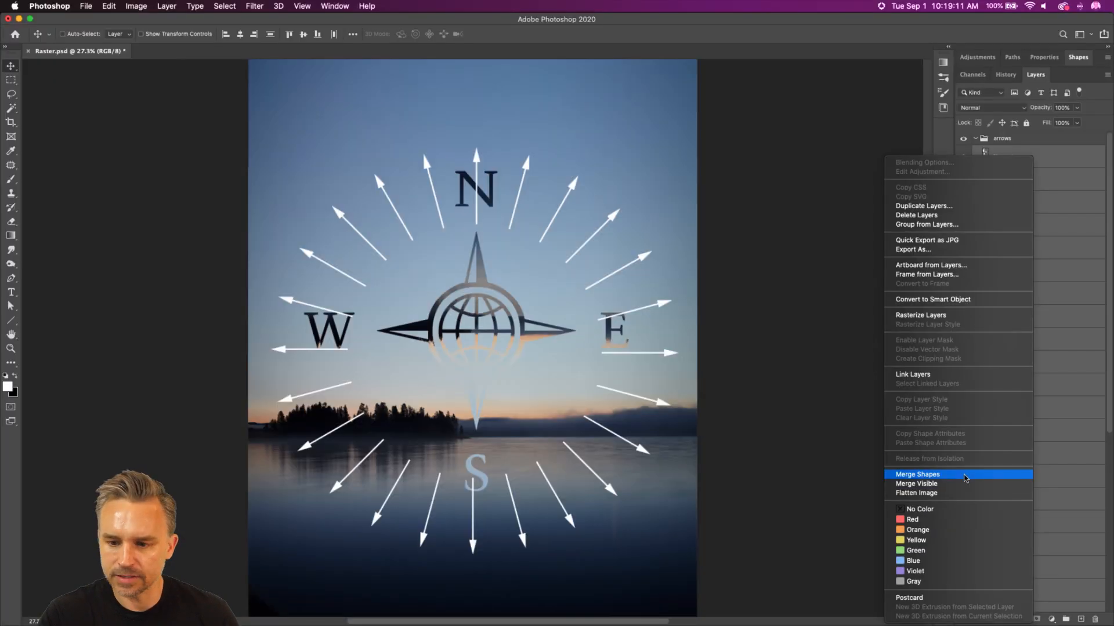
{"action": "left_click", "coordinate": [691, 233]}
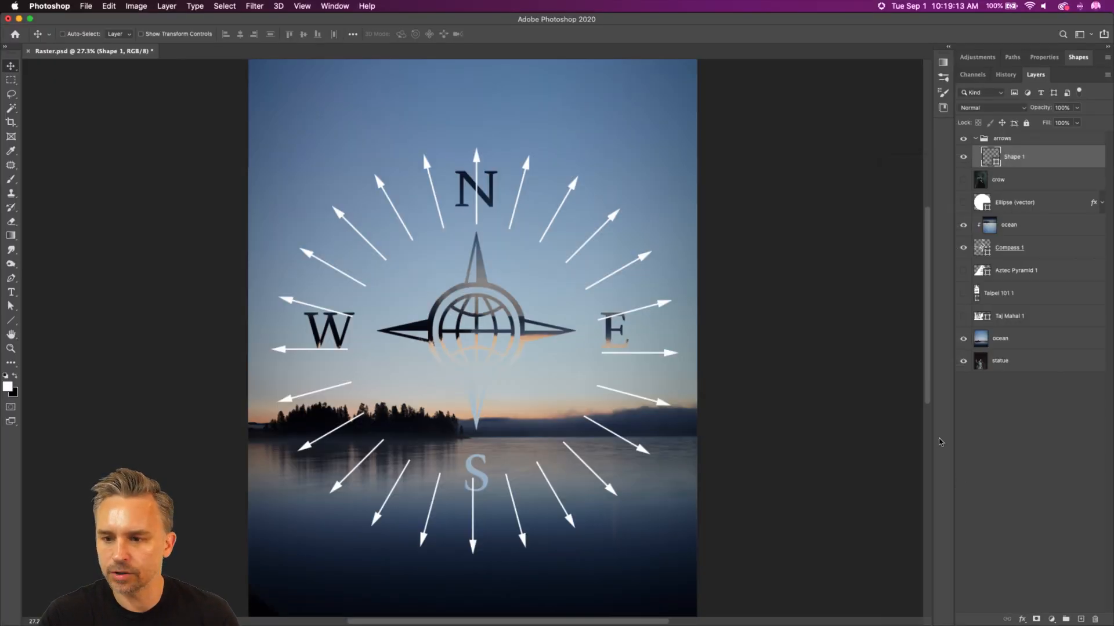
Step: Move the merged arrow ring up to centre it on the compass, and set its blend mode to Soft Light
{"action": "left_click_drag", "start_coordinate": [360, 339], "coordinate": [356, 317]}
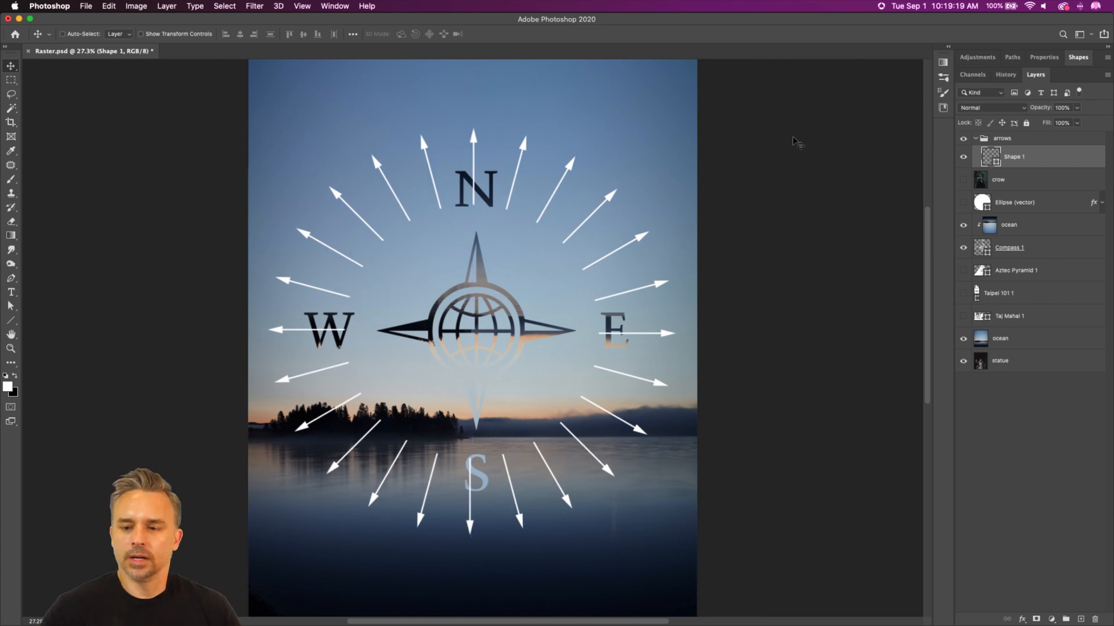
{"action": "left_click", "coordinate": [957, 108]}
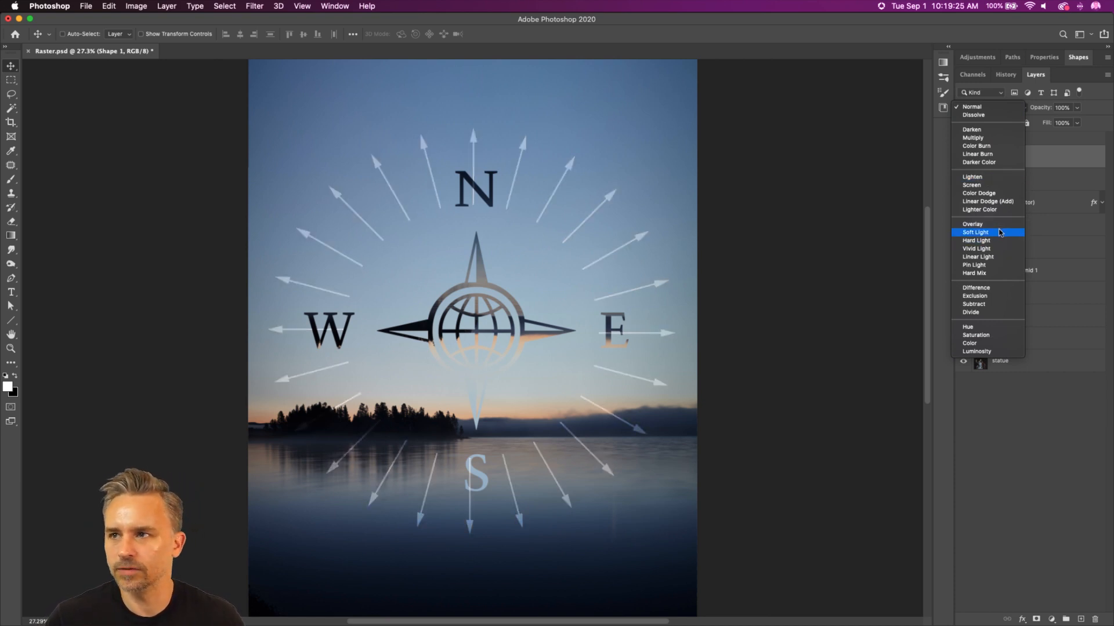
{"action": "left_click", "coordinate": [999, 232]}
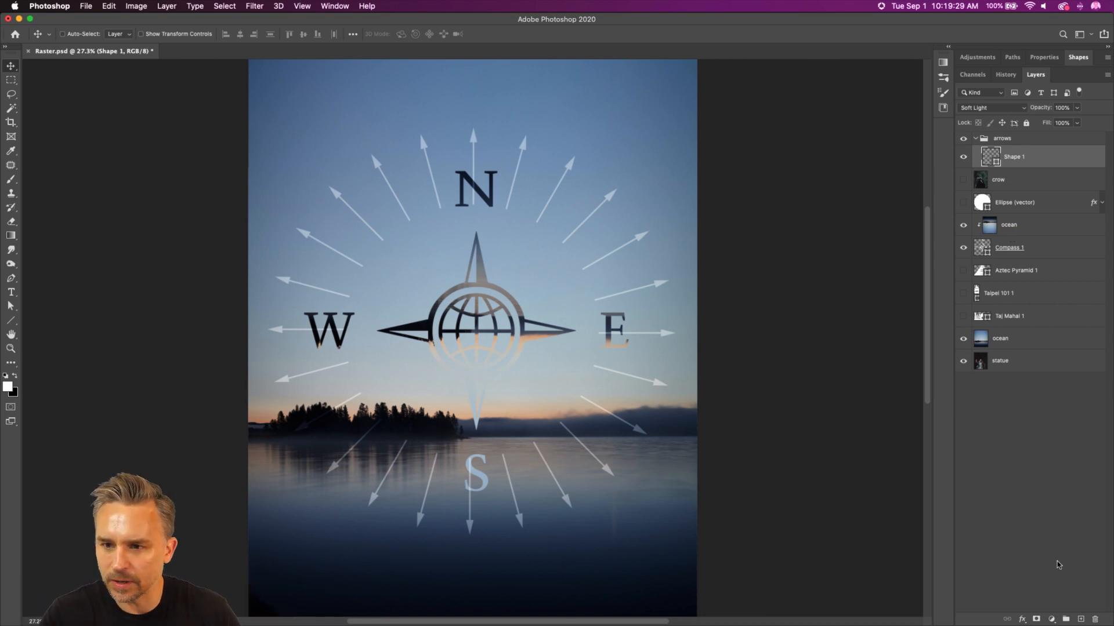
Step: Duplicate all the layers from the merged arrow shape down to the ocean background layer
{"action": "left_click", "coordinate": [1020, 347]}
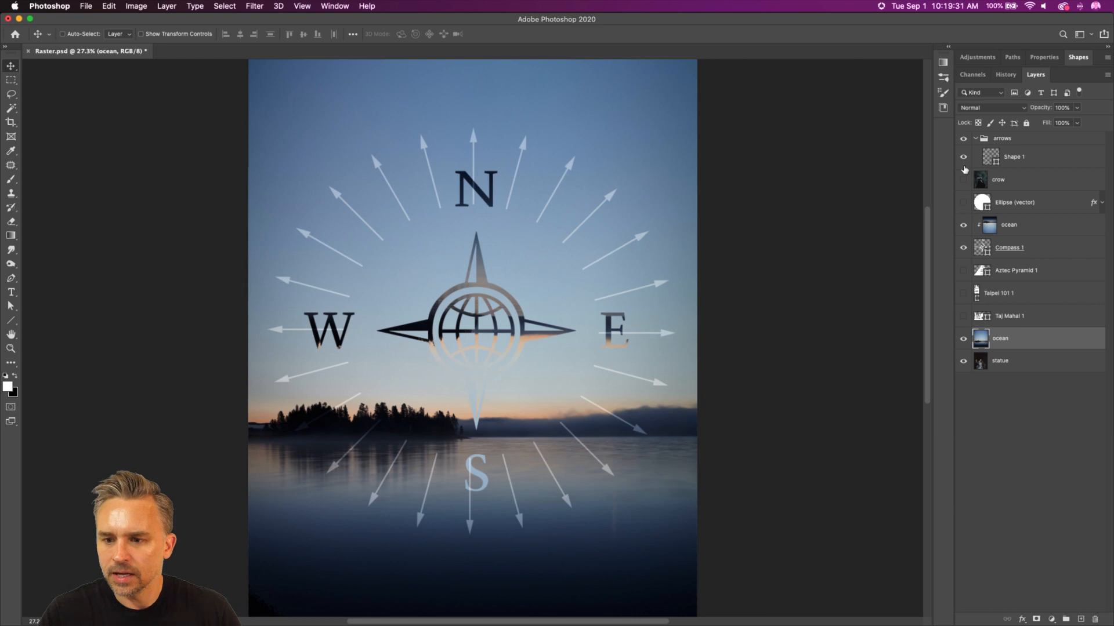
{"action": "left_click", "coordinate": [1009, 158]}
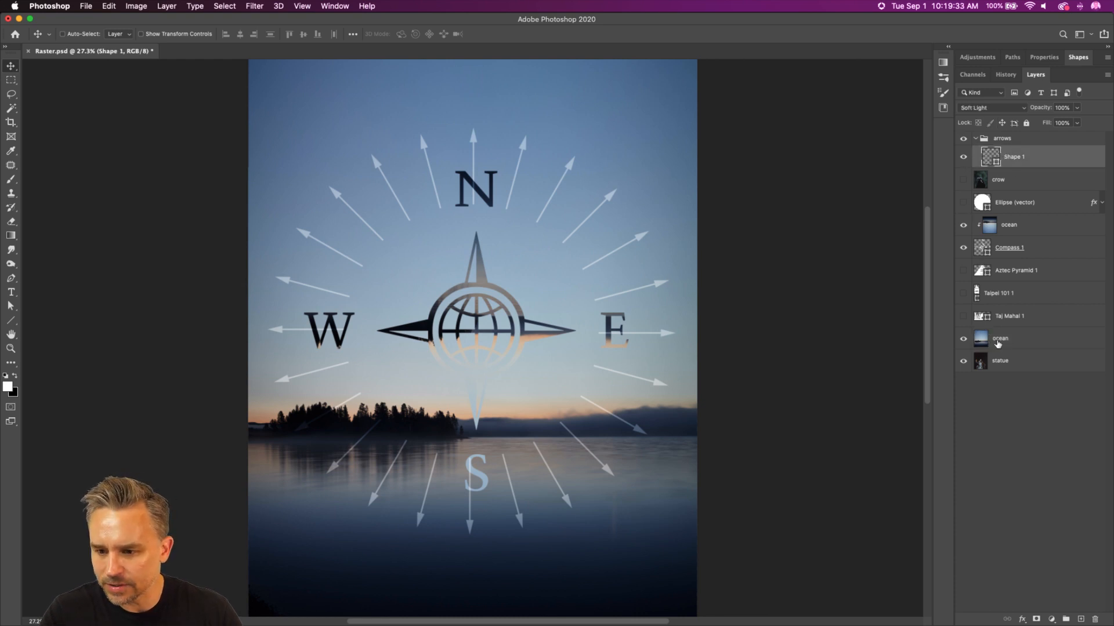
{"action": "left_click", "coordinate": [998, 342], "text": "shift"}
{"action": "key", "text": "super+j"}
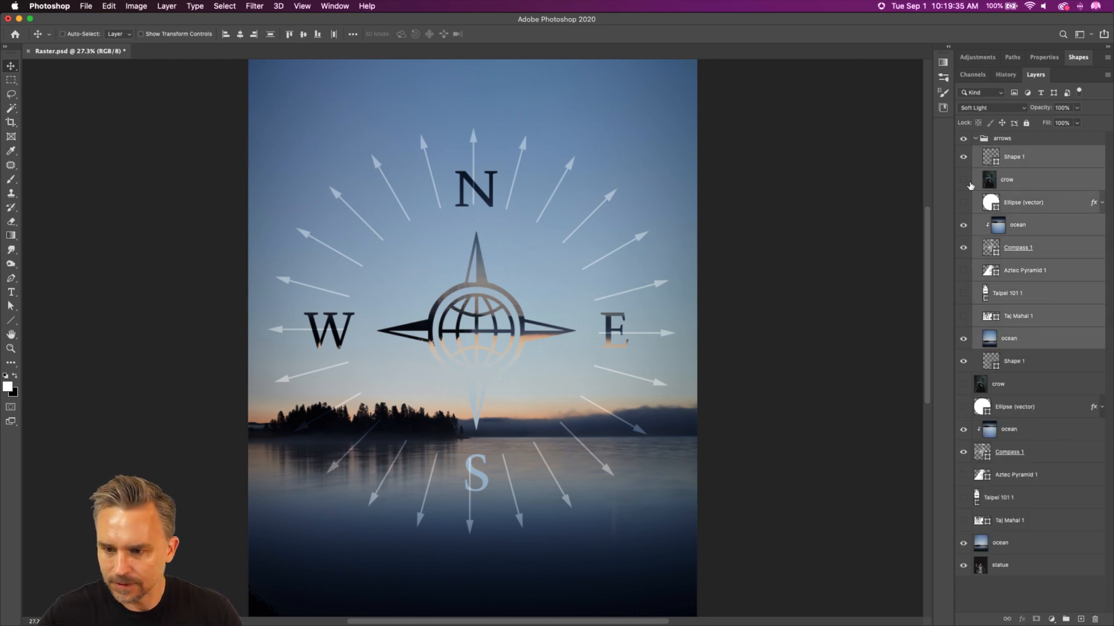
Step: Undo the layer duplication, group the selected layers above the arrows group, and duplicate the new group
{"action": "key", "text": "super+z"}
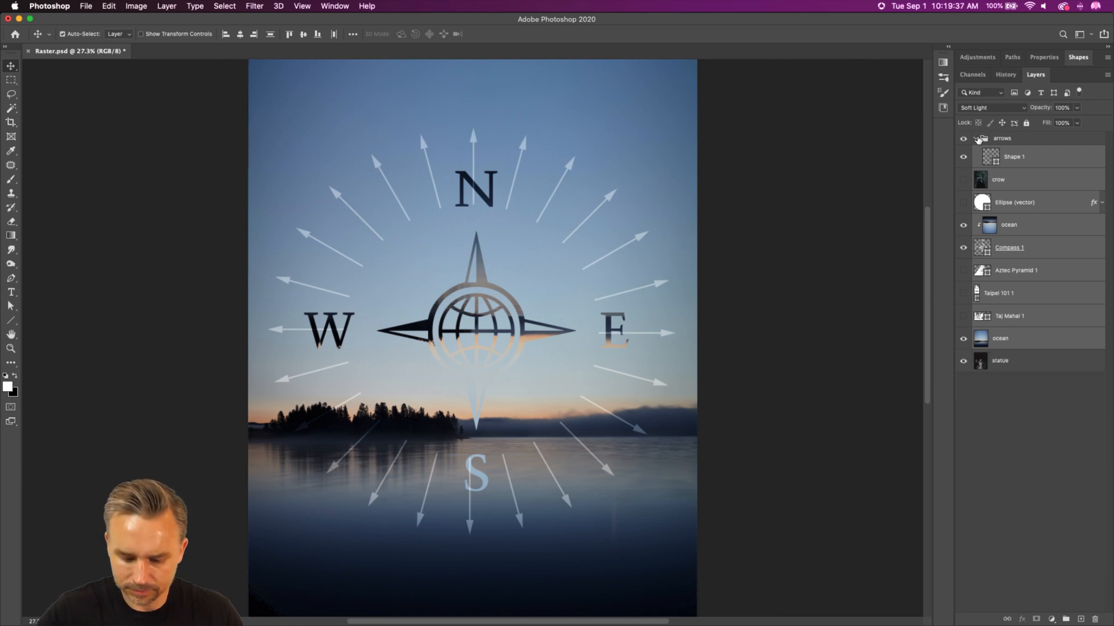
{"action": "key", "text": "super+g"}
{"action": "left_click_drag", "start_coordinate": [1021, 152], "coordinate": [1022, 134]}
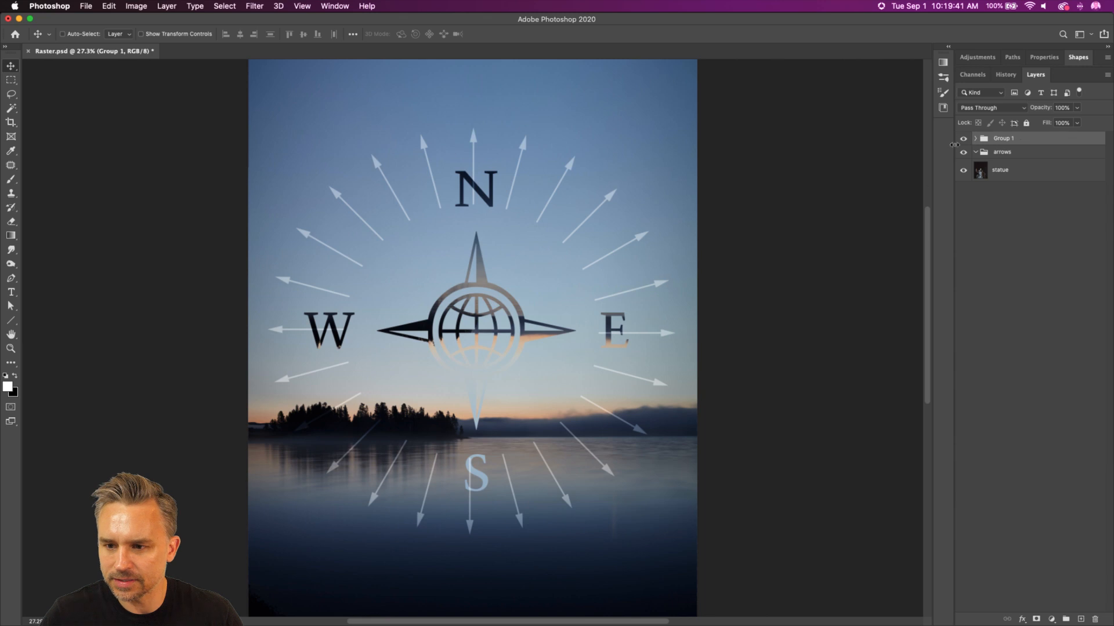
{"action": "key", "text": "super+j"}
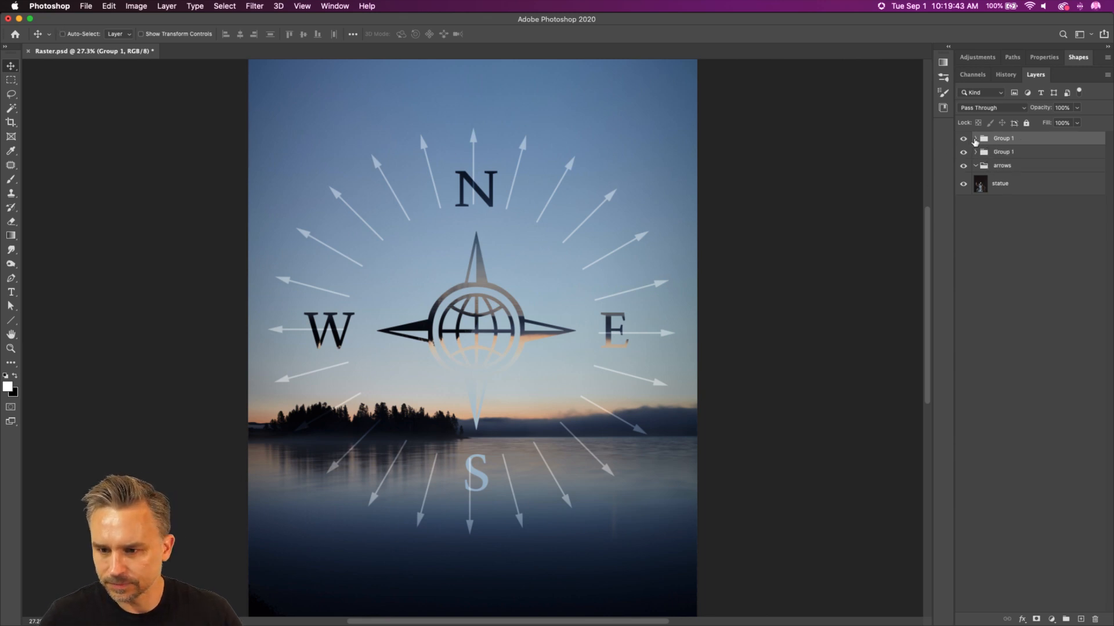
Step: Delete the empty arrows group and move the statue layer into the upper Group 1, directly above its ocean background
{"action": "left_click", "coordinate": [975, 138]}
{"action": "key", "text": "alt+bracketleft"}
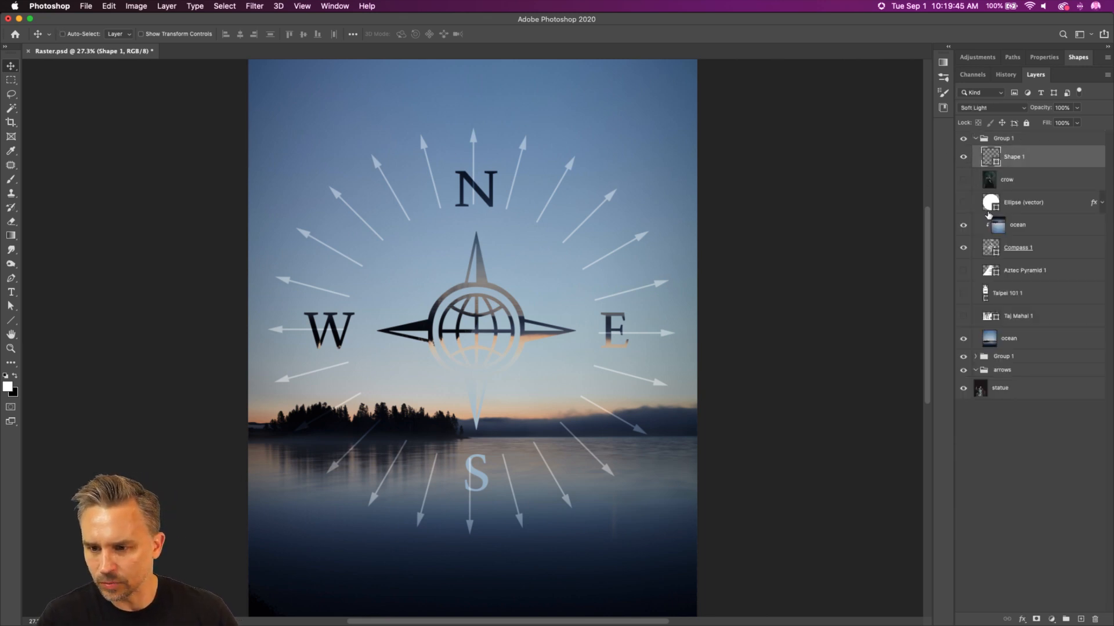
{"action": "left_click", "coordinate": [1006, 337]}
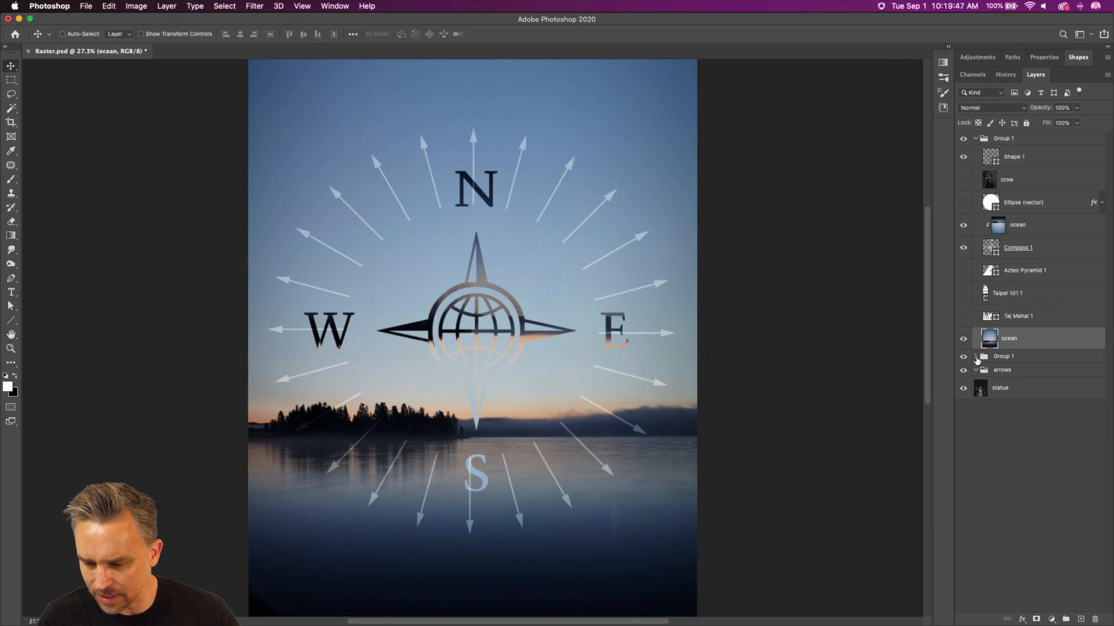
{"action": "left_click", "coordinate": [975, 371]}
{"action": "left_click_drag", "start_coordinate": [1021, 373], "coordinate": [1096, 619]}
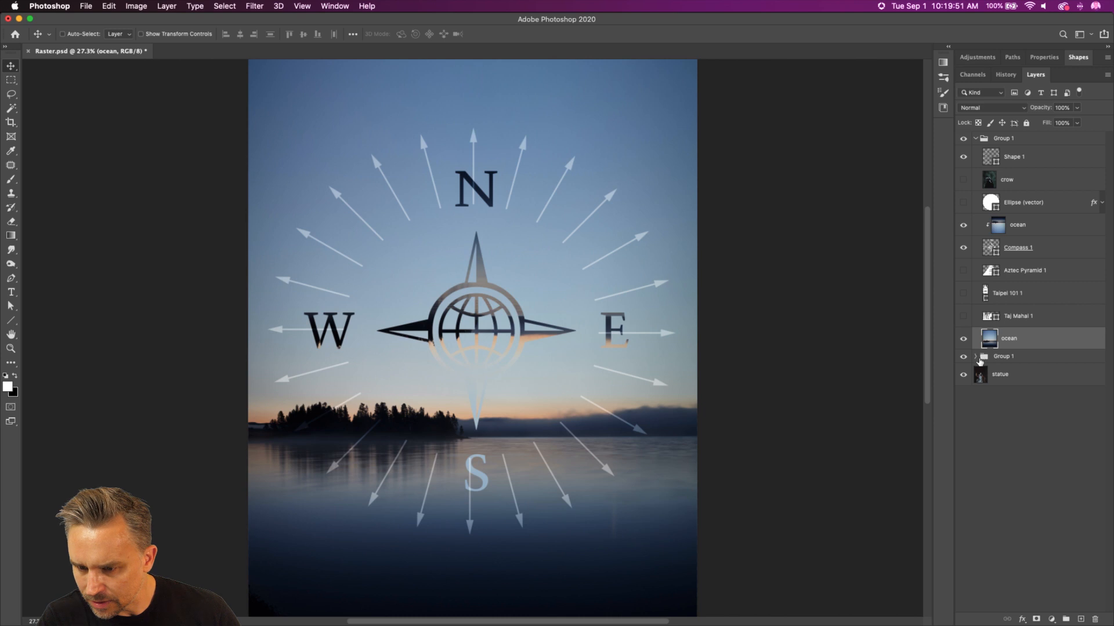
{"action": "left_click_drag", "start_coordinate": [1000, 376], "coordinate": [1010, 330]}
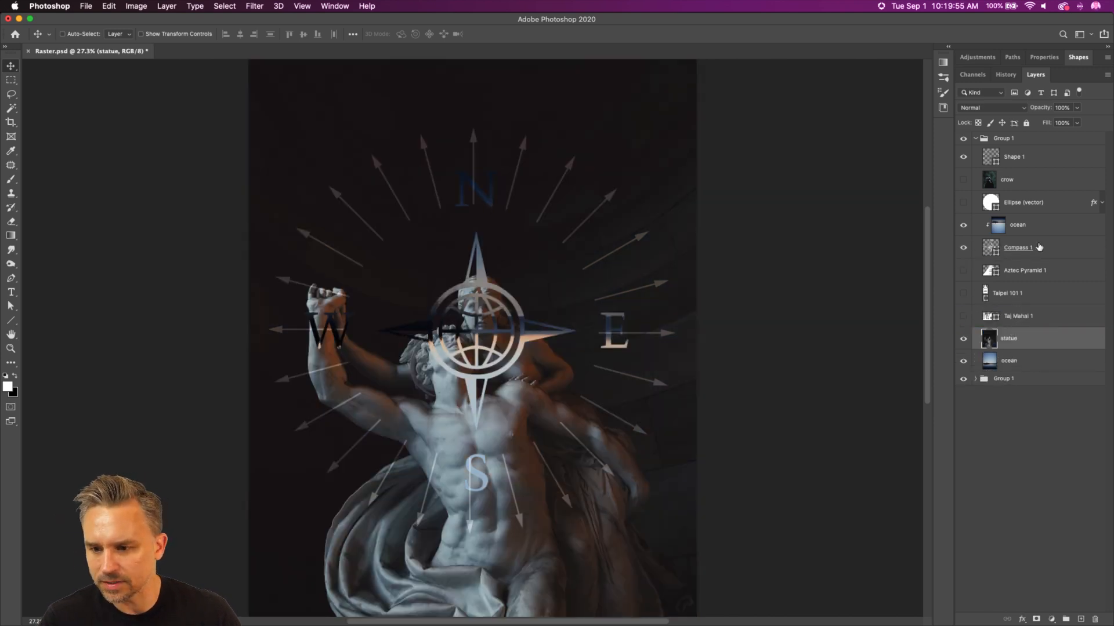
Step: Hide the ocean layer clipped to the compass and set the arrow ring's blend mode to Normal
{"action": "left_click", "coordinate": [1039, 247]}
{"action": "left_click", "coordinate": [962, 226]}
{"action": "left_click", "coordinate": [1019, 158]}
{"action": "left_click", "coordinate": [992, 108]}
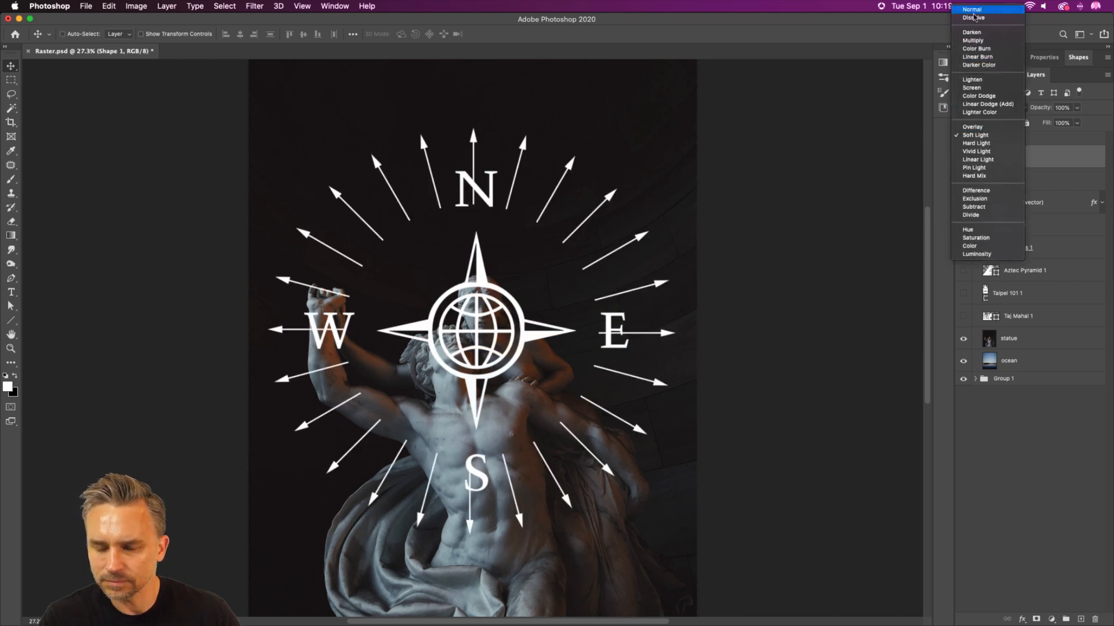
{"action": "left_click", "coordinate": [971, 9]}
Step: Hide the arrow ring and compass, and remove the background of the statue layer
{"action": "left_click", "coordinate": [1017, 345]}
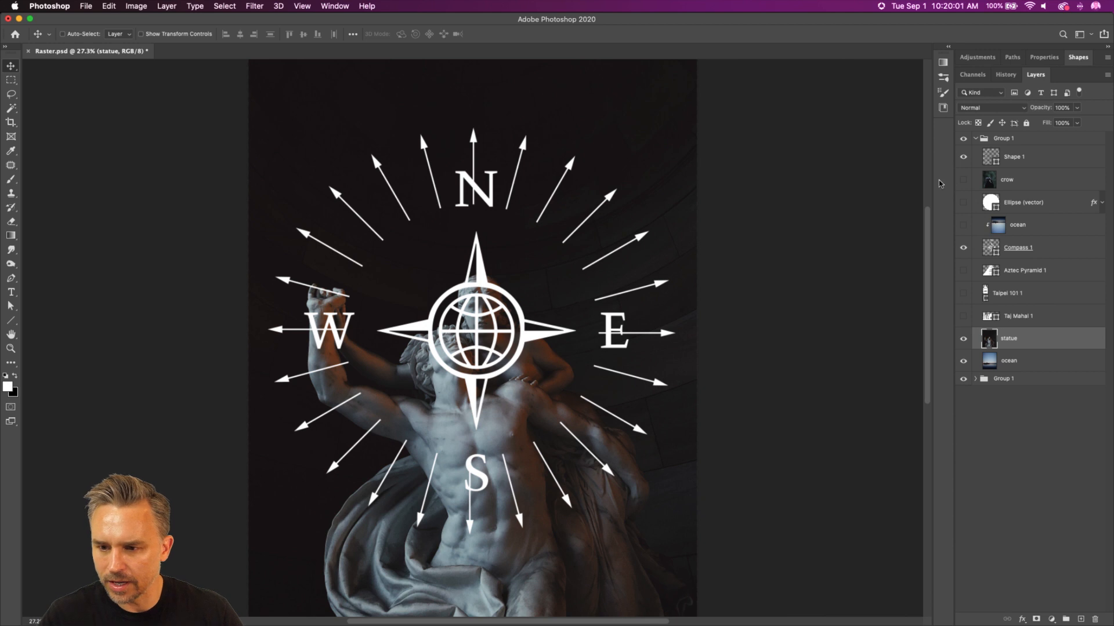
{"action": "left_click", "coordinate": [962, 156]}
{"action": "left_click", "coordinate": [963, 248]}
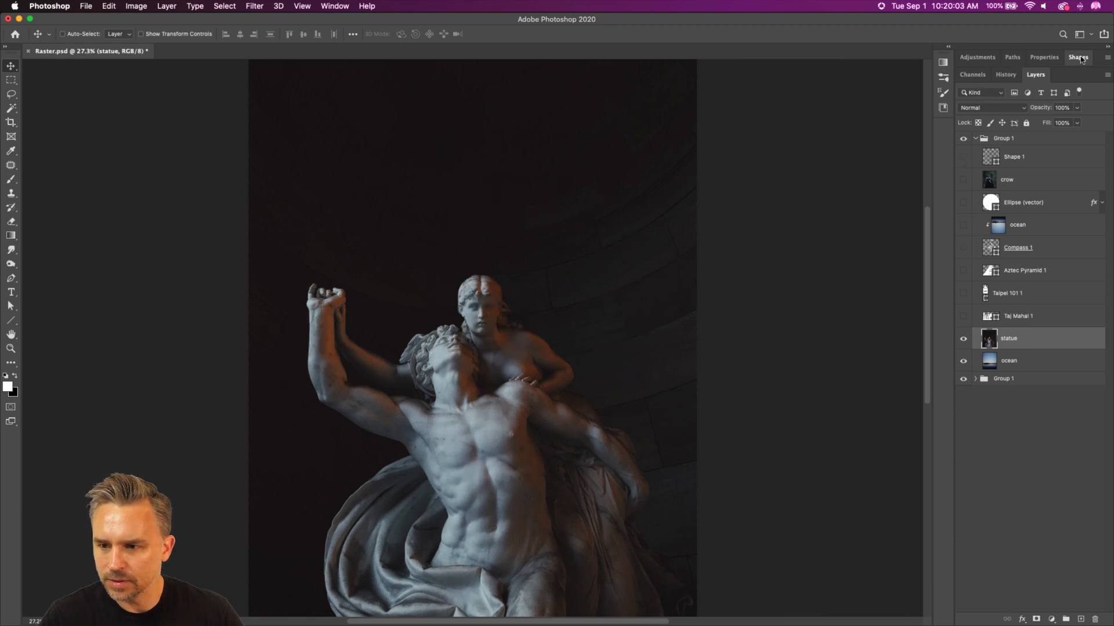
{"action": "left_click", "coordinate": [1039, 62]}
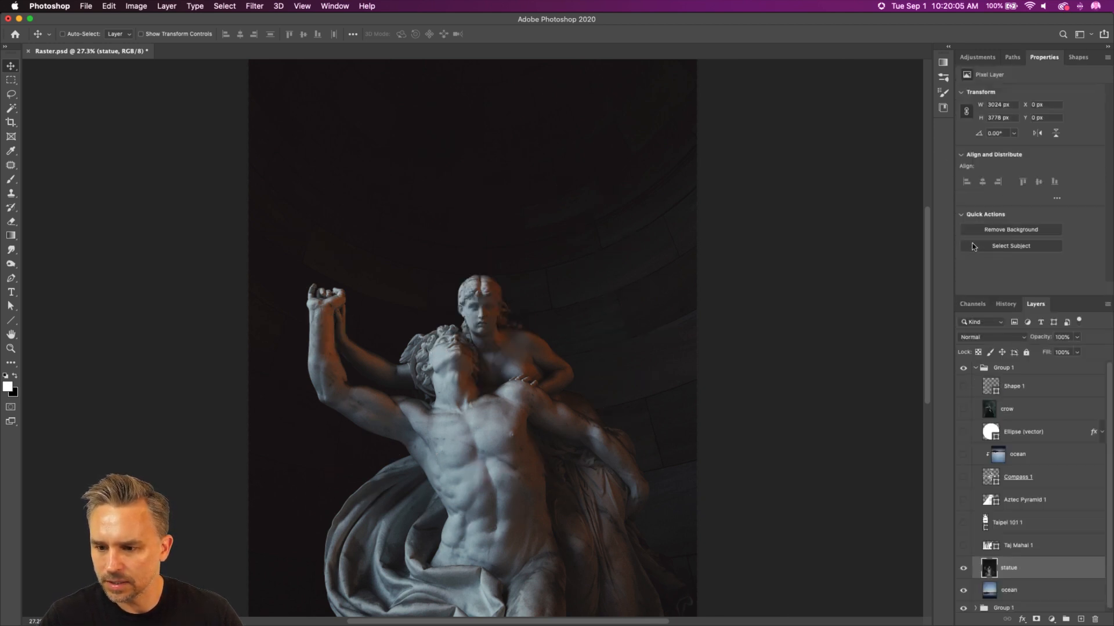
{"action": "left_click", "coordinate": [995, 235]}
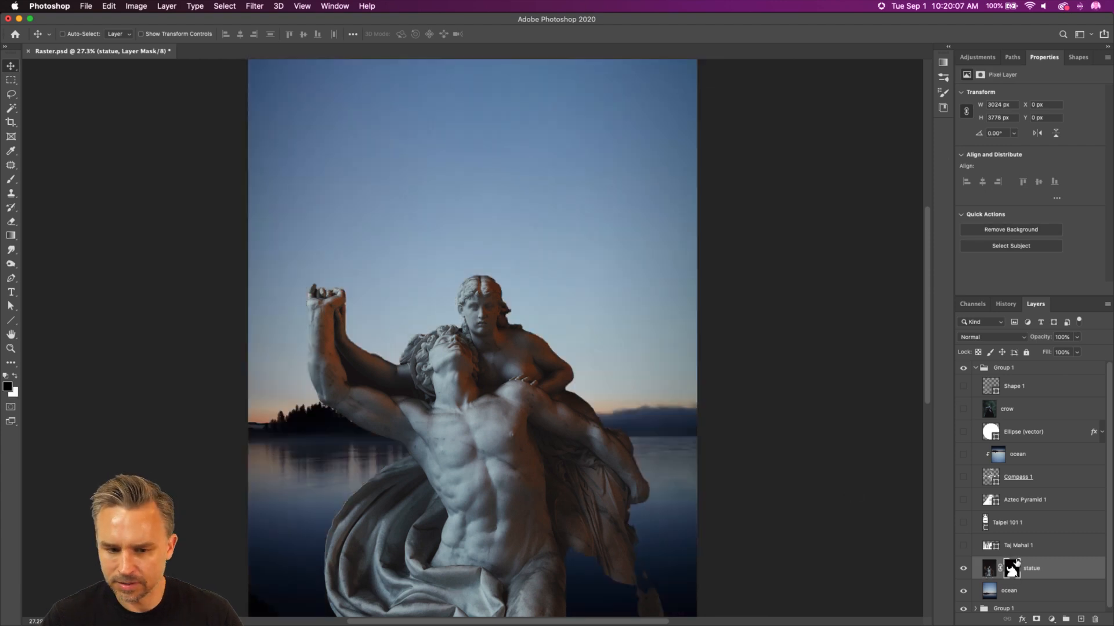
Step: Duplicate the masked statue layer and delete the layer mask of the lower copy
{"action": "key", "text": "super+j"}
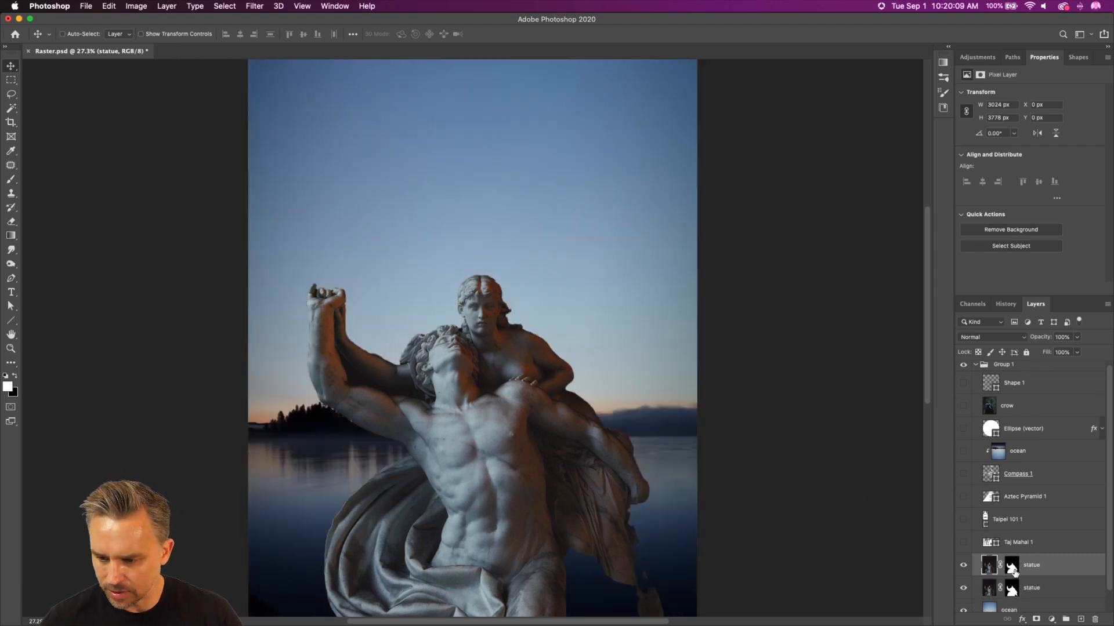
{"action": "left_click", "coordinate": [1012, 588]}
{"action": "right_click", "coordinate": [1012, 588]}
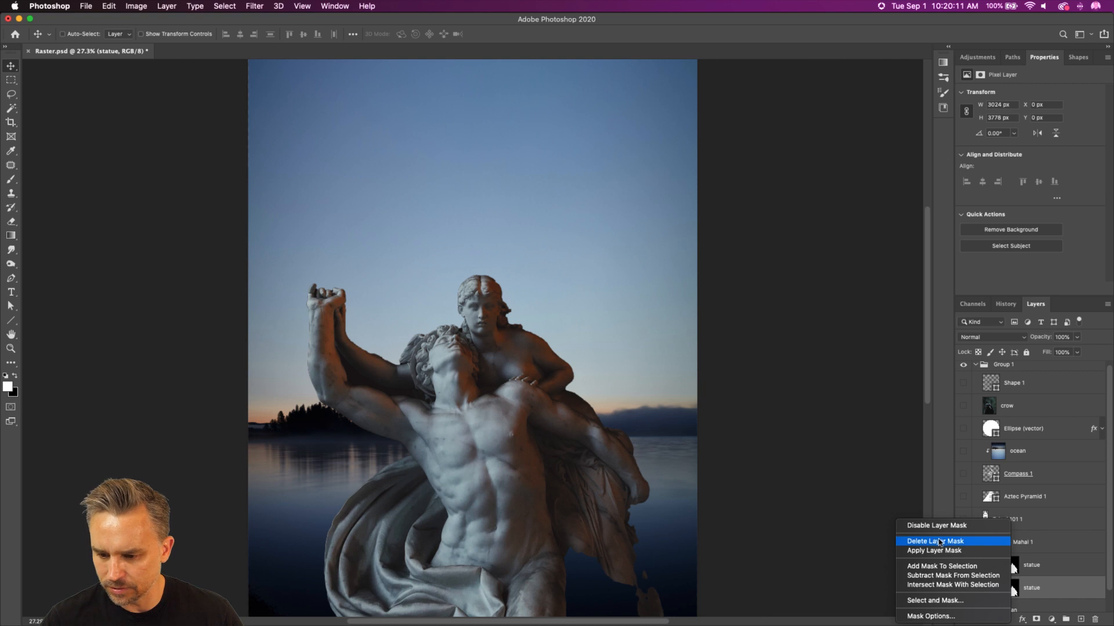
{"action": "left_click", "coordinate": [939, 542]}
{"action": "left_click", "coordinate": [1028, 568]}
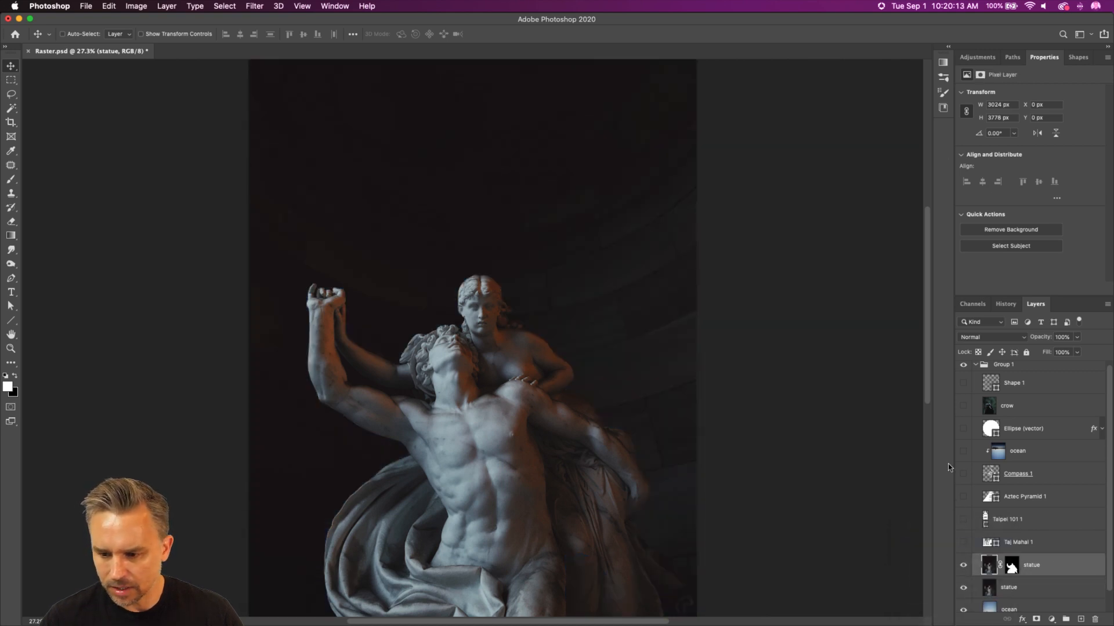
Step: Show the arrow ring and compass between the two statue layers, and move both up behind the figures' heads
{"action": "left_click", "coordinate": [963, 383]}
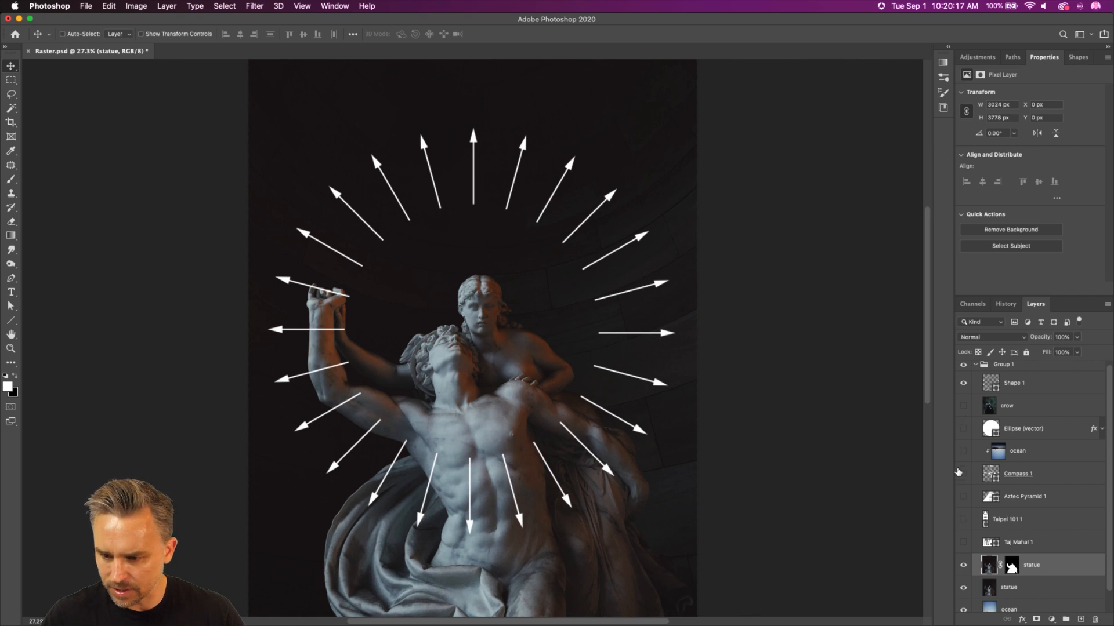
{"action": "left_click", "coordinate": [962, 474]}
{"action": "left_click_drag", "start_coordinate": [1022, 475], "coordinate": [1029, 576]}
{"action": "left_click", "coordinate": [1027, 385], "text": "shift"}
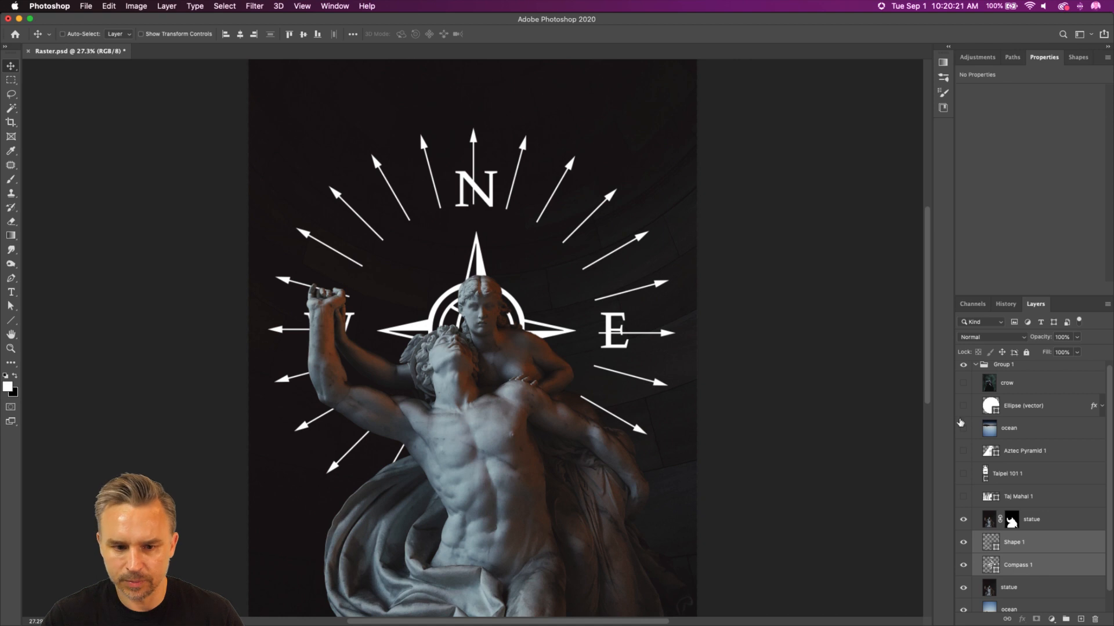
{"action": "left_click_drag", "start_coordinate": [336, 216], "coordinate": [340, 163]}
Step: Scale the compass down so its letters fit inside the arrow ring
{"action": "left_click", "coordinate": [1015, 565]}
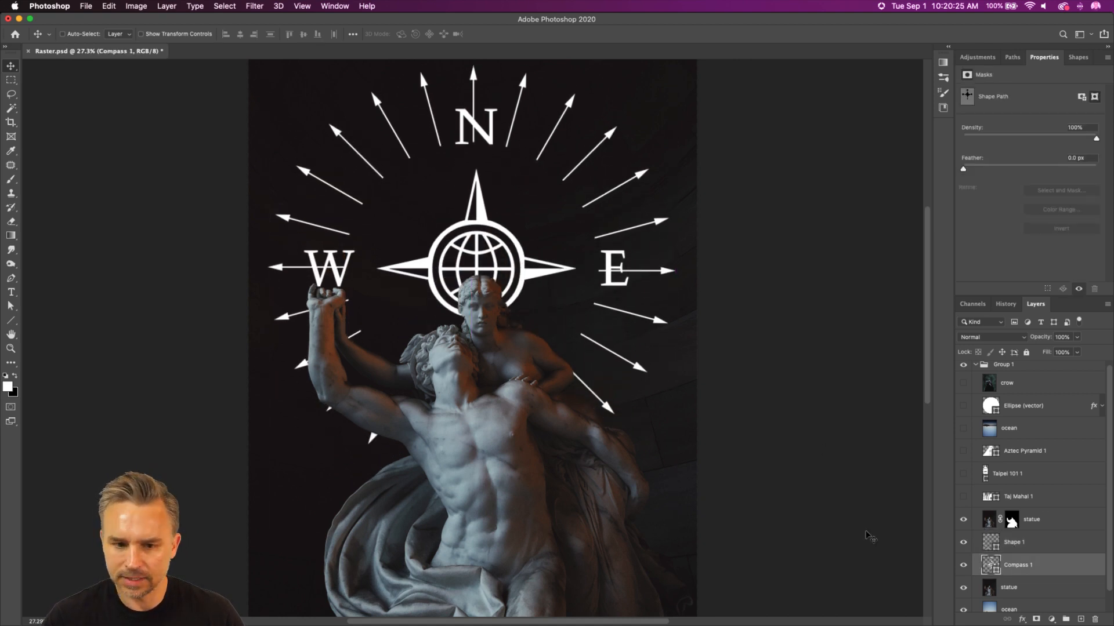
{"action": "key", "text": "super+t"}
{"action": "left_click_drag", "start_coordinate": [300, 108], "coordinate": [345, 151]}
{"action": "key", "text": "Return"}
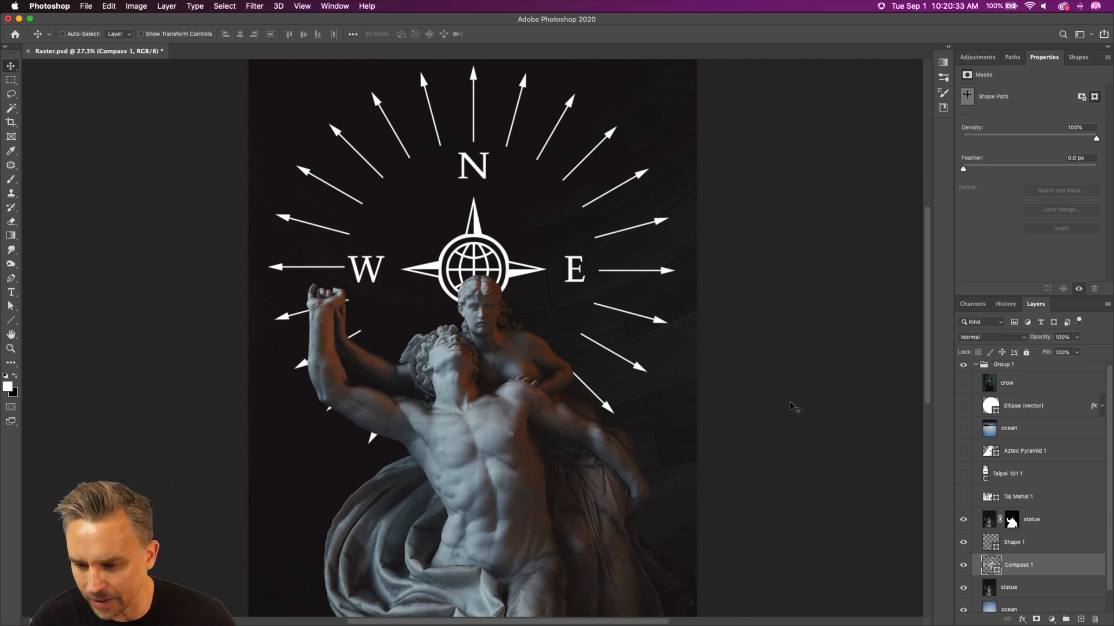
{"action": "double_click", "coordinate": [1097, 62]}
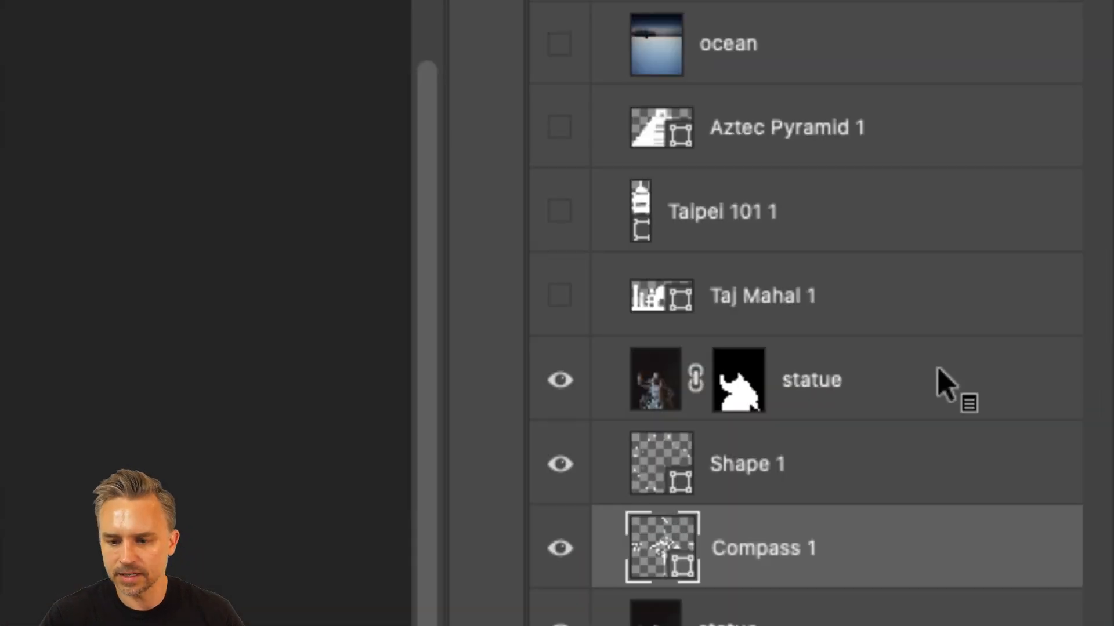
Step: Collapse the statue composition's group and toggle its visibility to compare it with the ocean version underneath
{"action": "left_click", "coordinate": [1048, 297]}
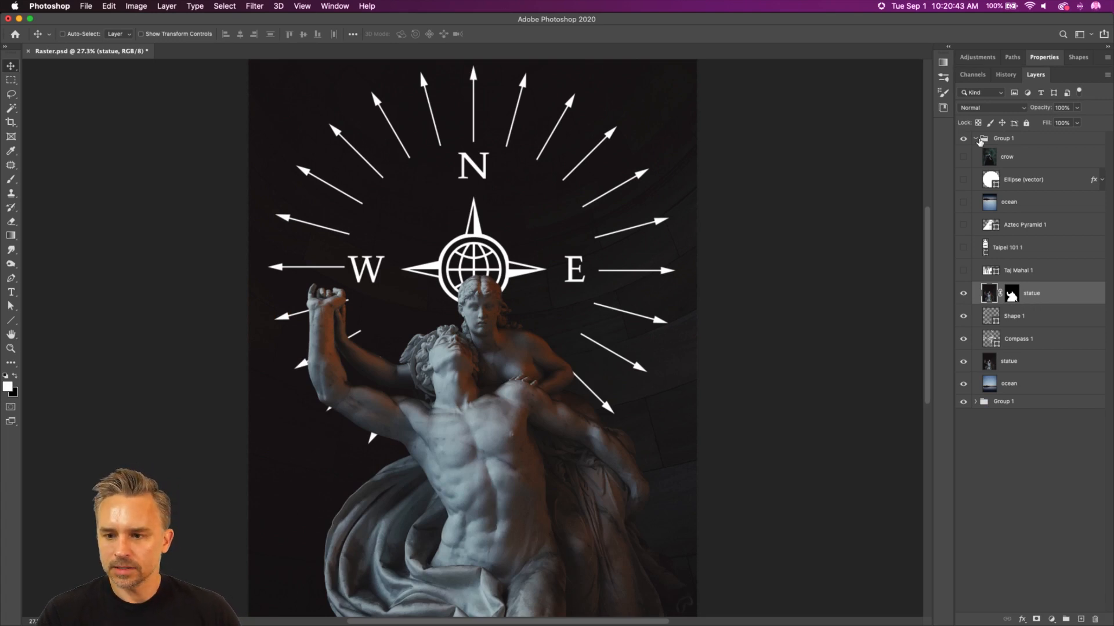
{"action": "left_click", "coordinate": [976, 140]}
{"action": "left_click", "coordinate": [962, 141]}
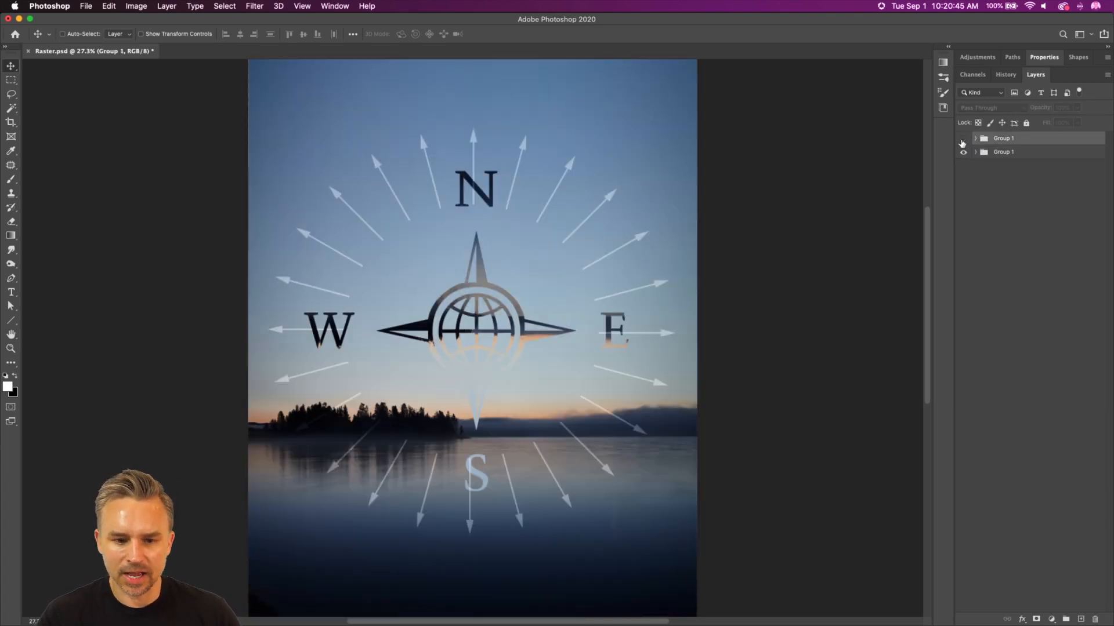
{"action": "left_click", "coordinate": [963, 141]}
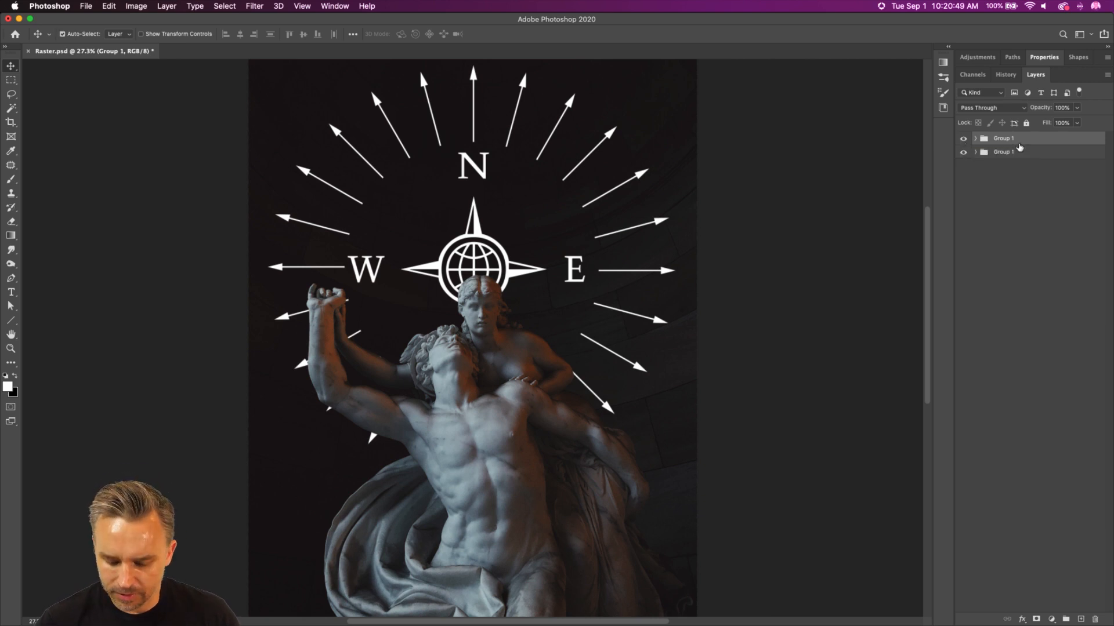
Step: Duplicate the statue group, show the crow in the copy, and delete all of the copy's other layers
{"action": "key", "text": "super+j"}
{"action": "left_click", "coordinate": [974, 139]}
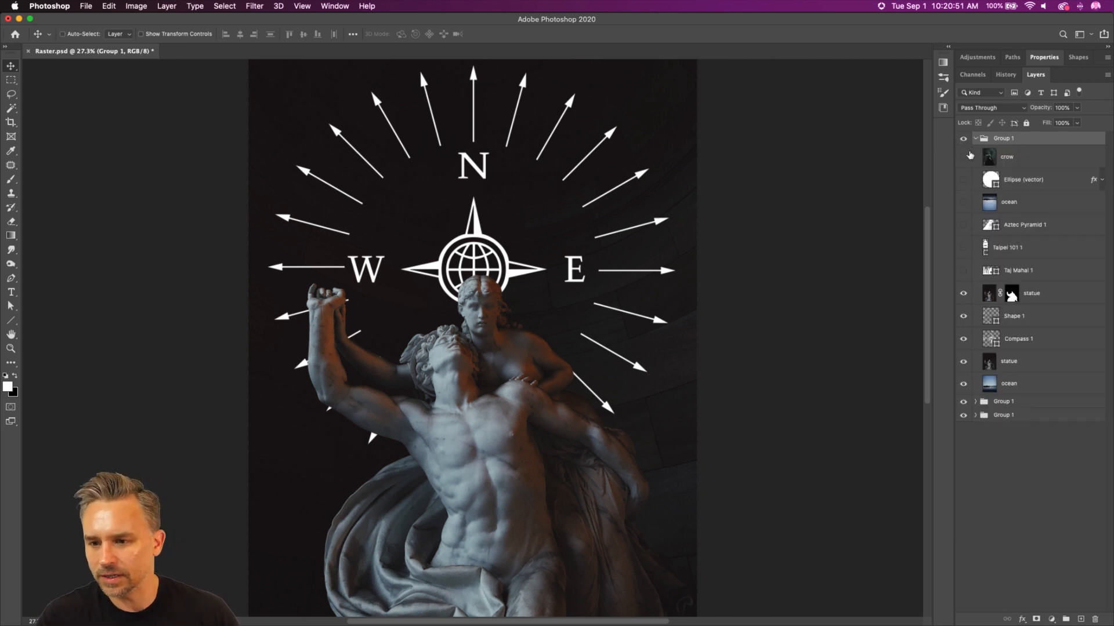
{"action": "left_click", "coordinate": [963, 157]}
{"action": "left_click", "coordinate": [1043, 166]}
{"action": "left_click", "coordinate": [1045, 185]}
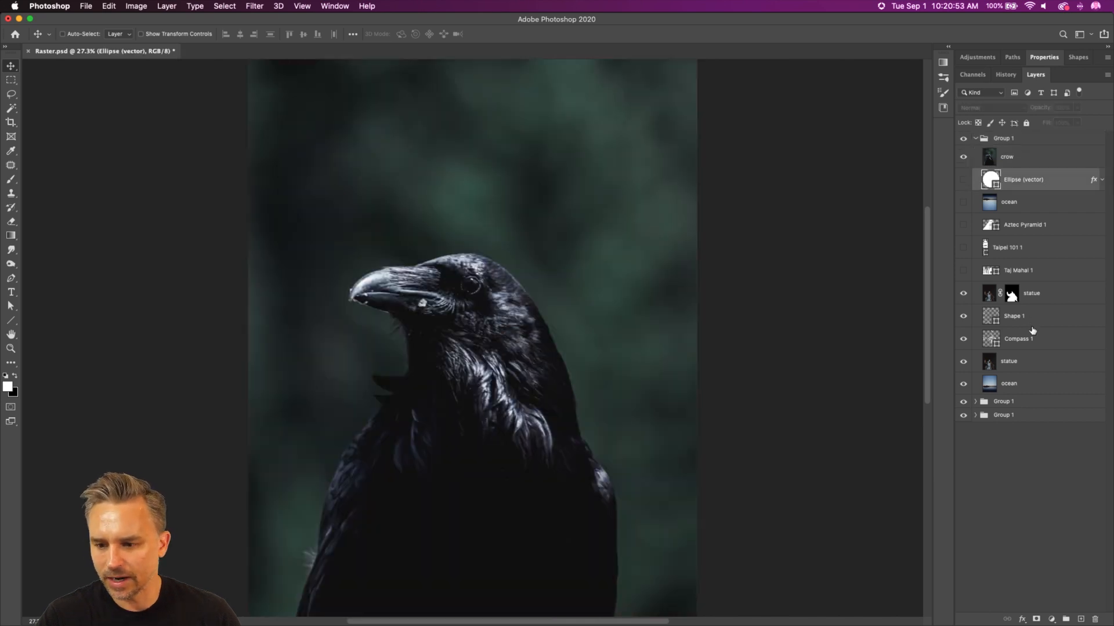
{"action": "left_click", "coordinate": [1021, 362], "text": "shift"}
{"action": "left_click", "coordinate": [1025, 392], "text": "shift"}
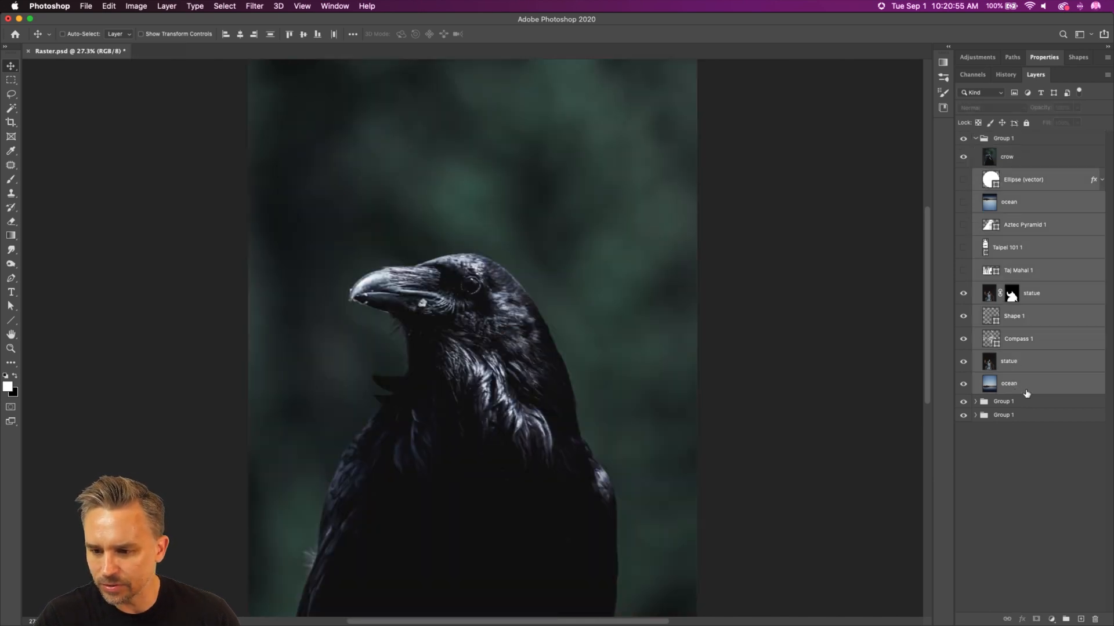
{"action": "left_click", "coordinate": [1093, 619]}
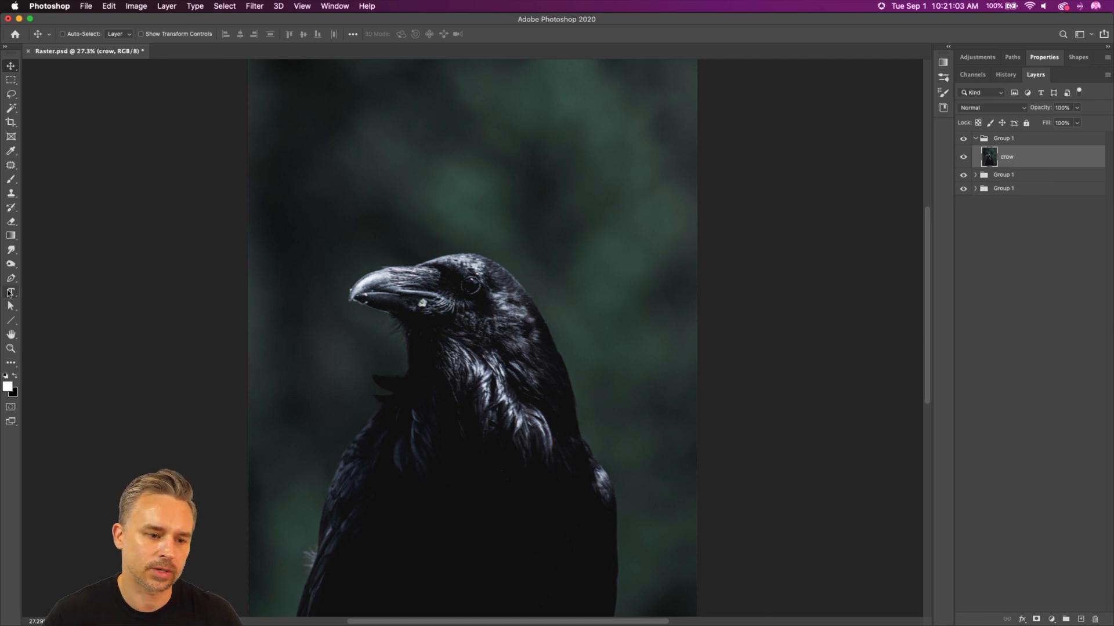
{"action": "left_click", "coordinate": [10, 292]}
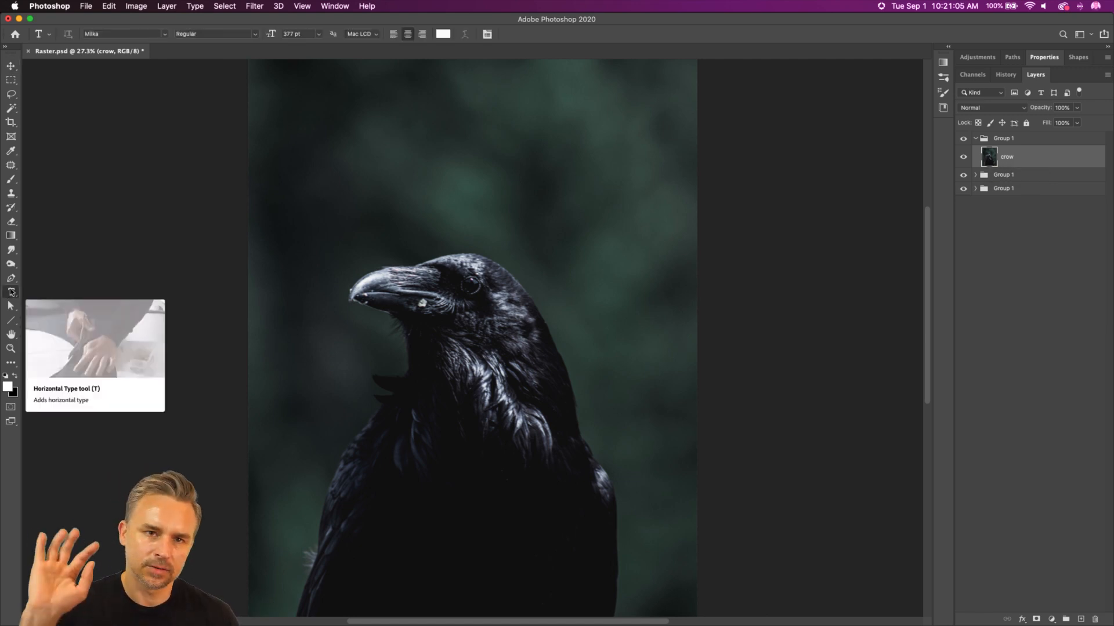
{"action": "left_click", "coordinate": [7, 80]}
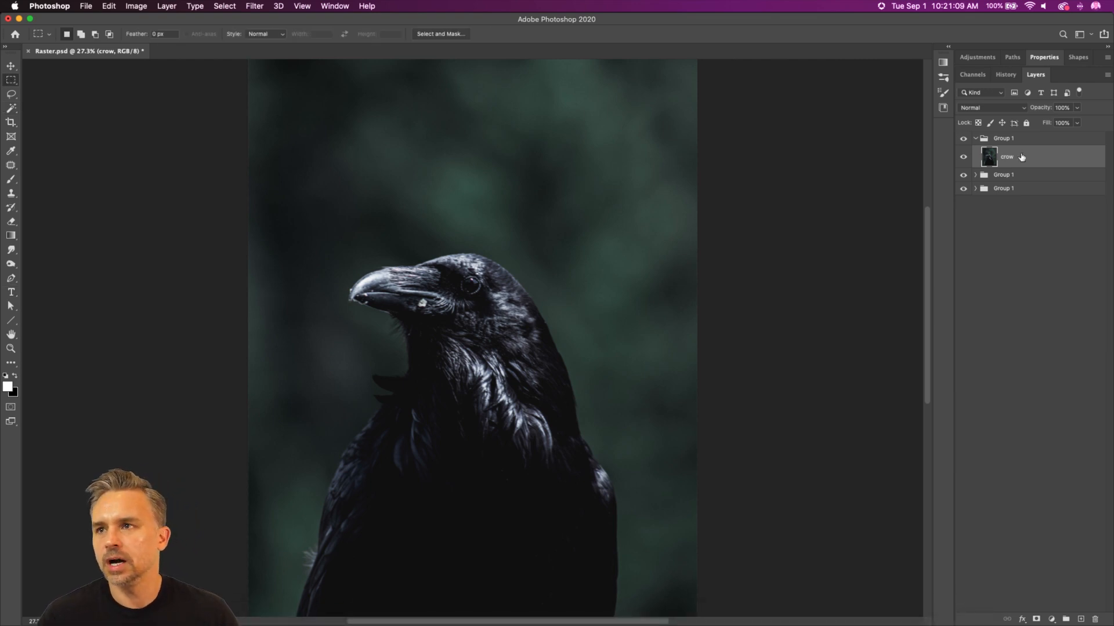
Step: Open Vector.ai from the 02 VectorRaster folder on the Desktop in Illustrator
{"action": "mouse_move", "coordinate": [207, 614]}
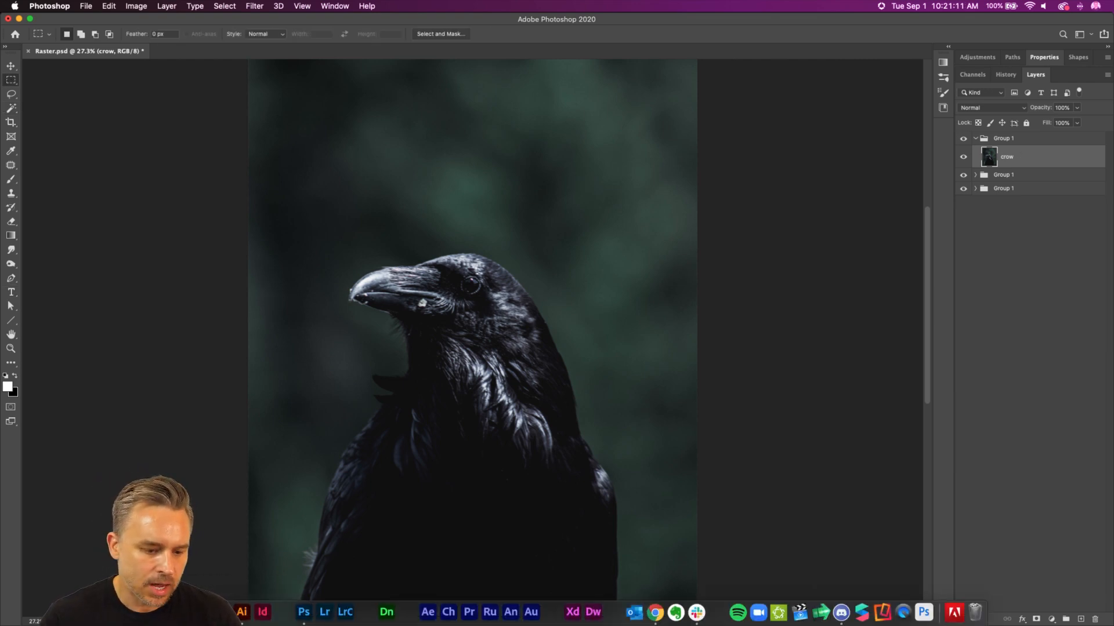
{"action": "left_click", "coordinate": [139, 613]}
{"action": "left_click", "coordinate": [52, 105]}
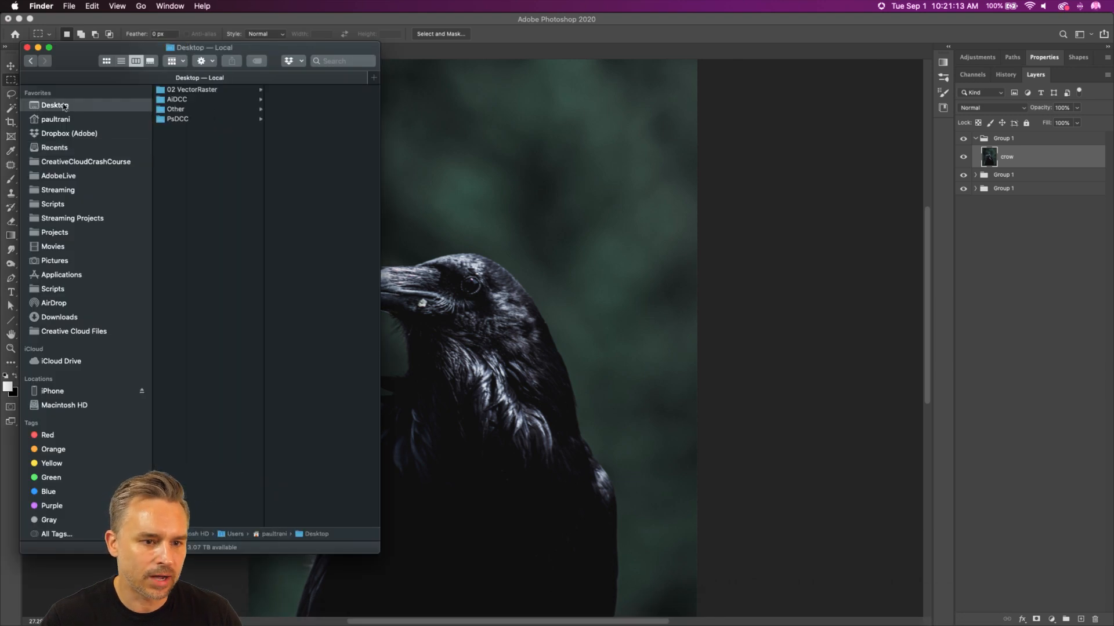
{"action": "left_click", "coordinate": [169, 90]}
{"action": "left_click", "coordinate": [276, 91]}
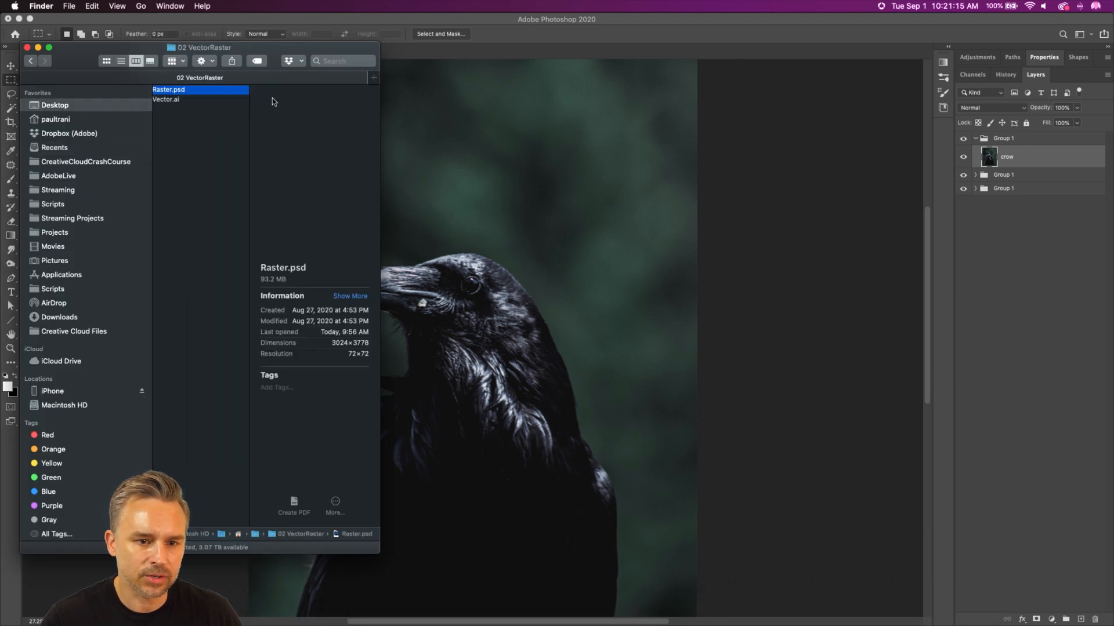
{"action": "left_click", "coordinate": [161, 100]}
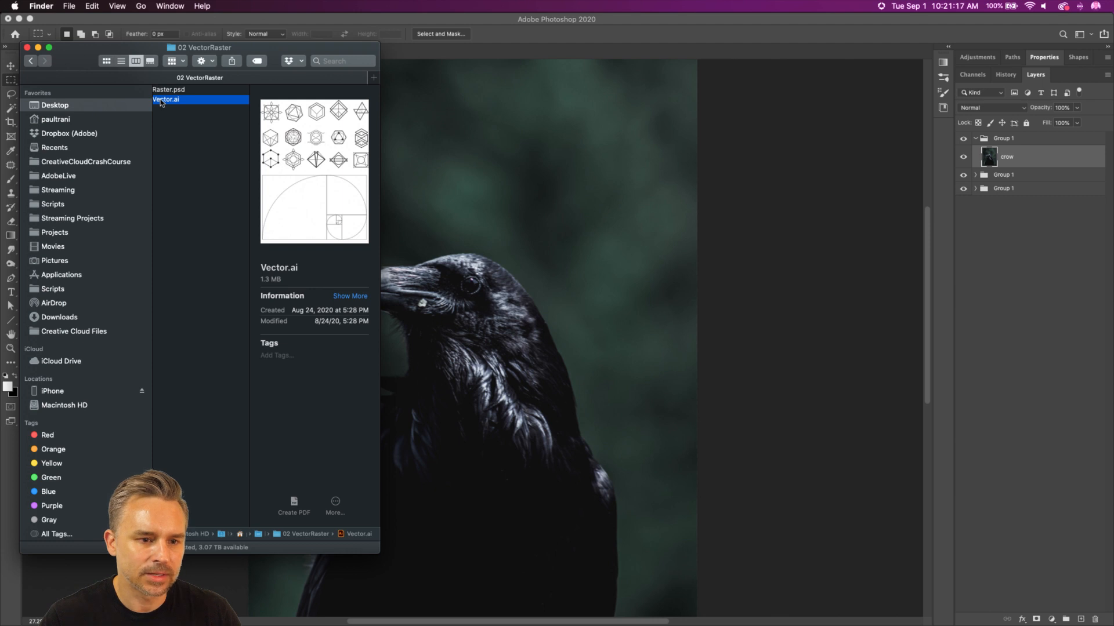
{"action": "double_click", "coordinate": [161, 100]}
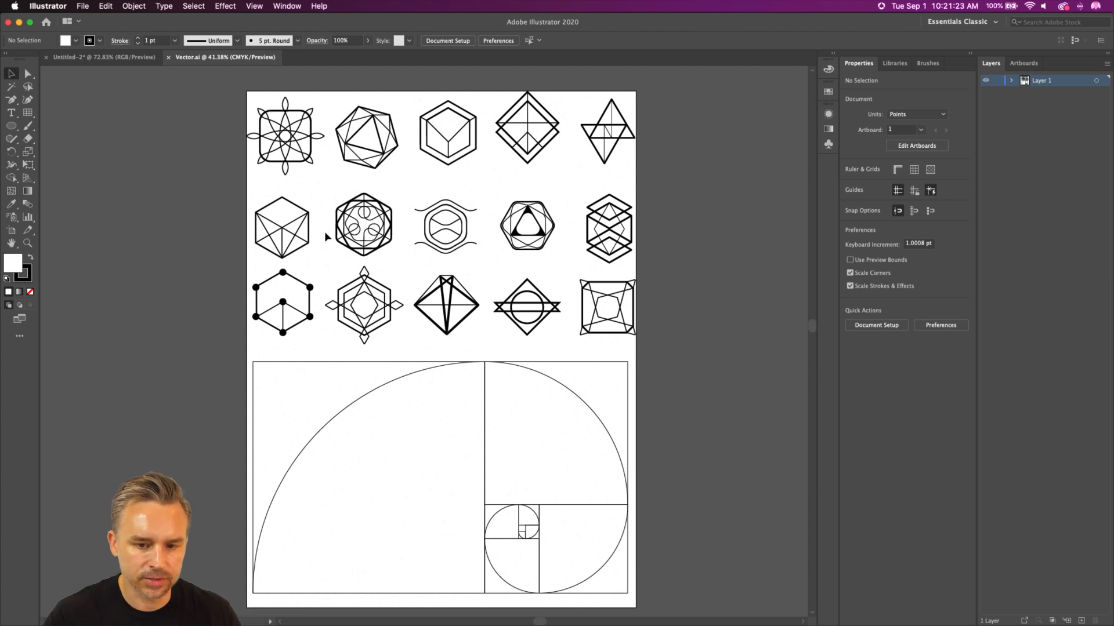
Step: Copy the line-art diamond with the circle inside and paste it into the crow composition in Photoshop
{"action": "left_click_drag", "start_coordinate": [502, 272], "coordinate": [547, 336]}
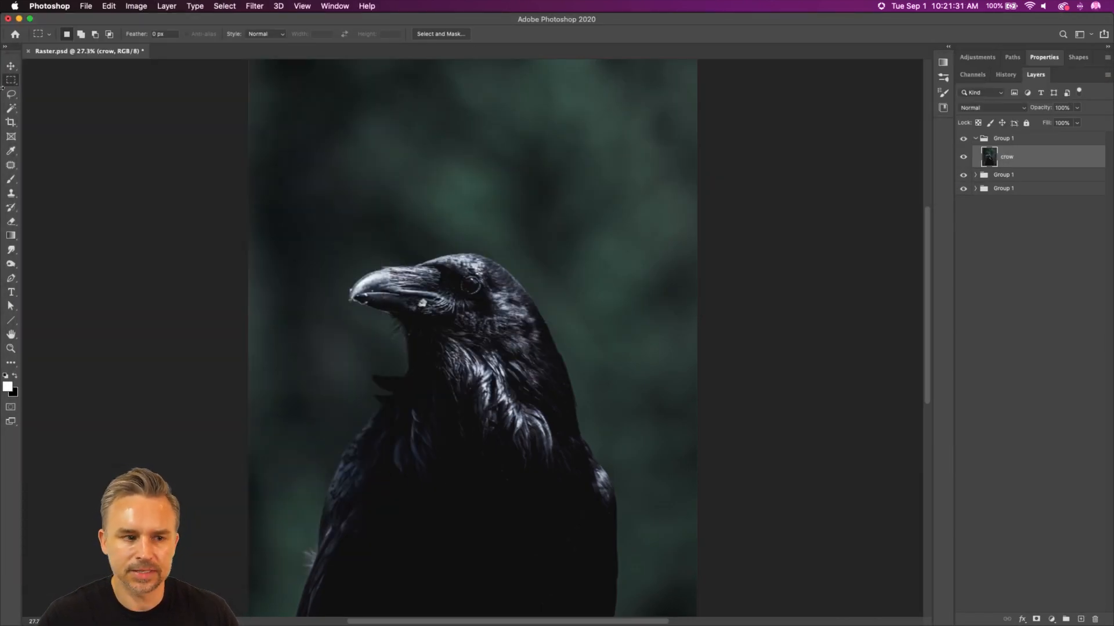
{"action": "left_click", "coordinate": [10, 65]}
{"action": "key", "text": "super+v"}
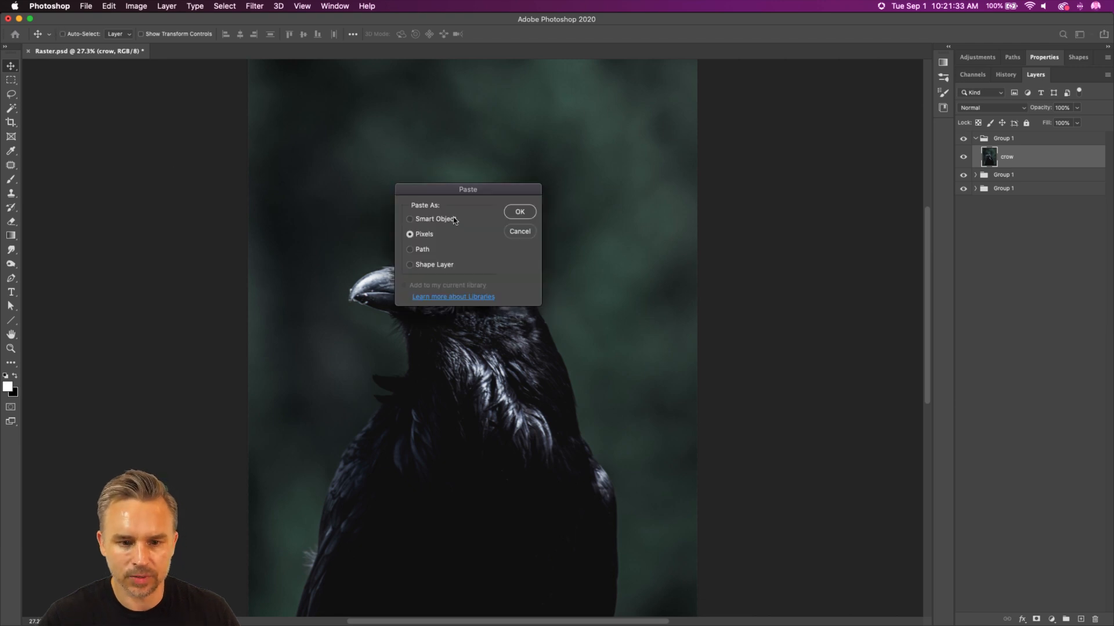
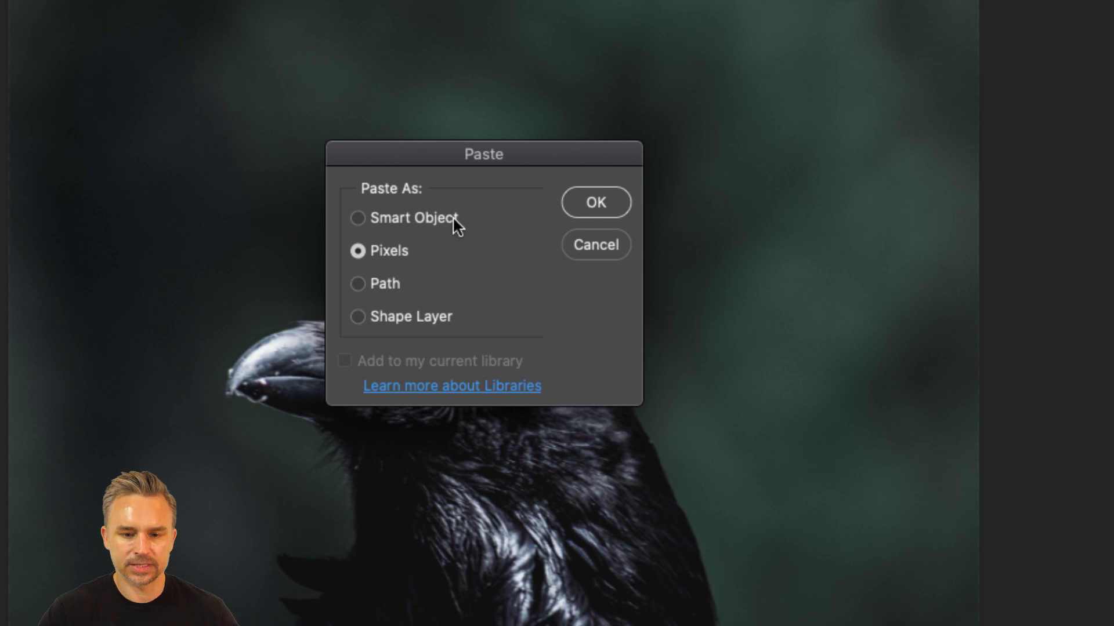
Step: Duplicate the crow layer, remove the background from the upper copy, and show the full crow image beneath it
{"action": "left_click", "coordinate": [575, 246]}
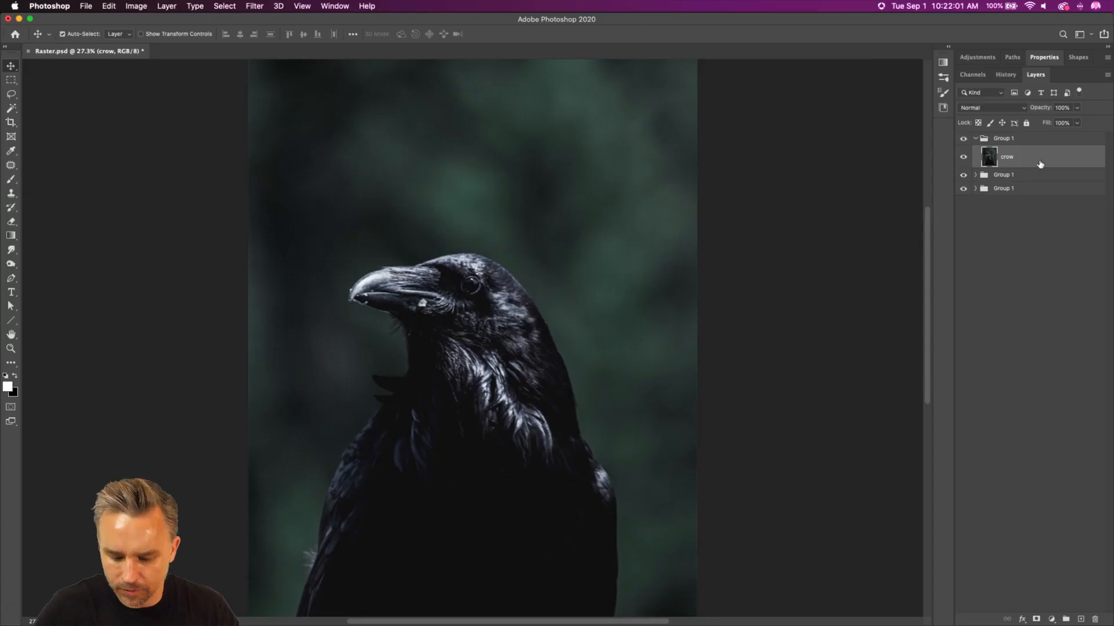
{"action": "left_click", "coordinate": [1041, 57]}
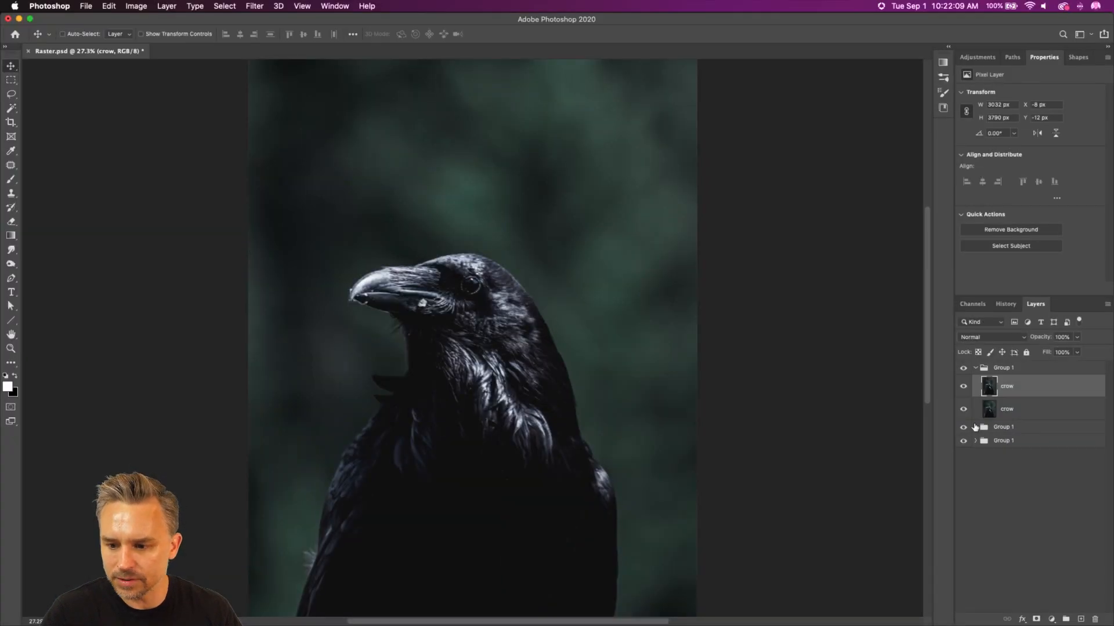
{"action": "left_click", "coordinate": [1005, 230]}
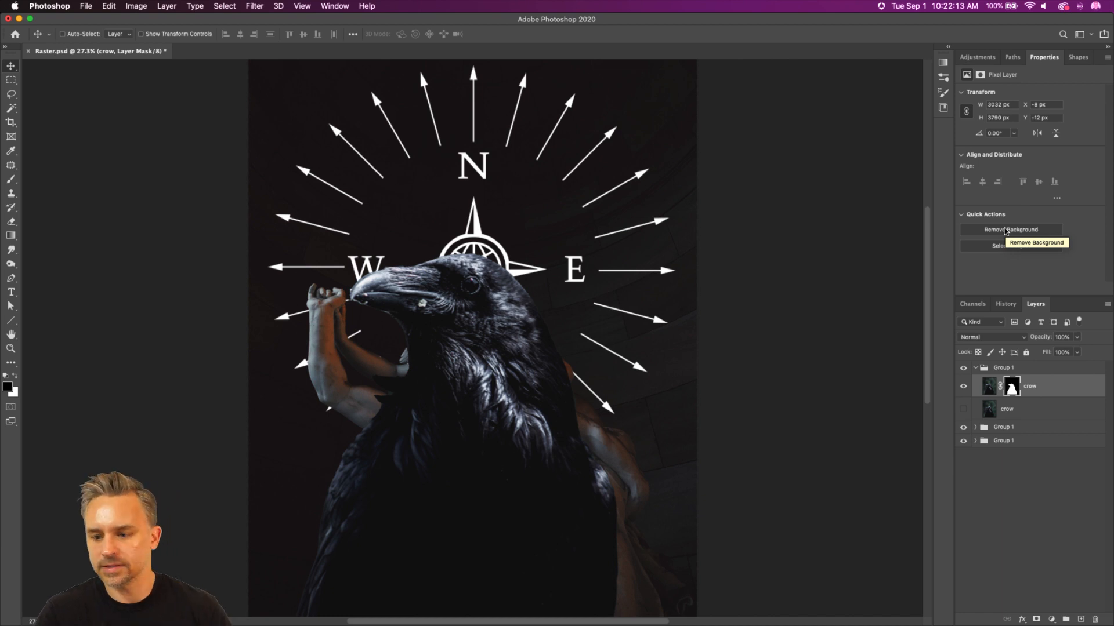
{"action": "left_click", "coordinate": [963, 410]}
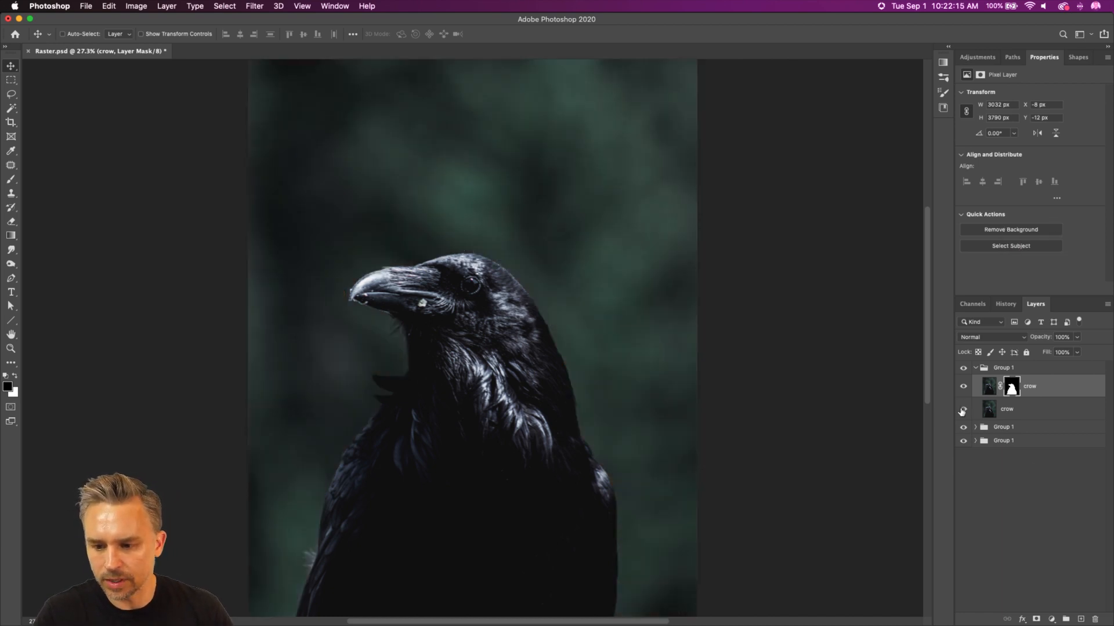
Step: Paste the line-art diamond as a smart object and enlarge it to about 2734 × 2340 px around the crow's head
{"action": "key", "text": "super+v"}
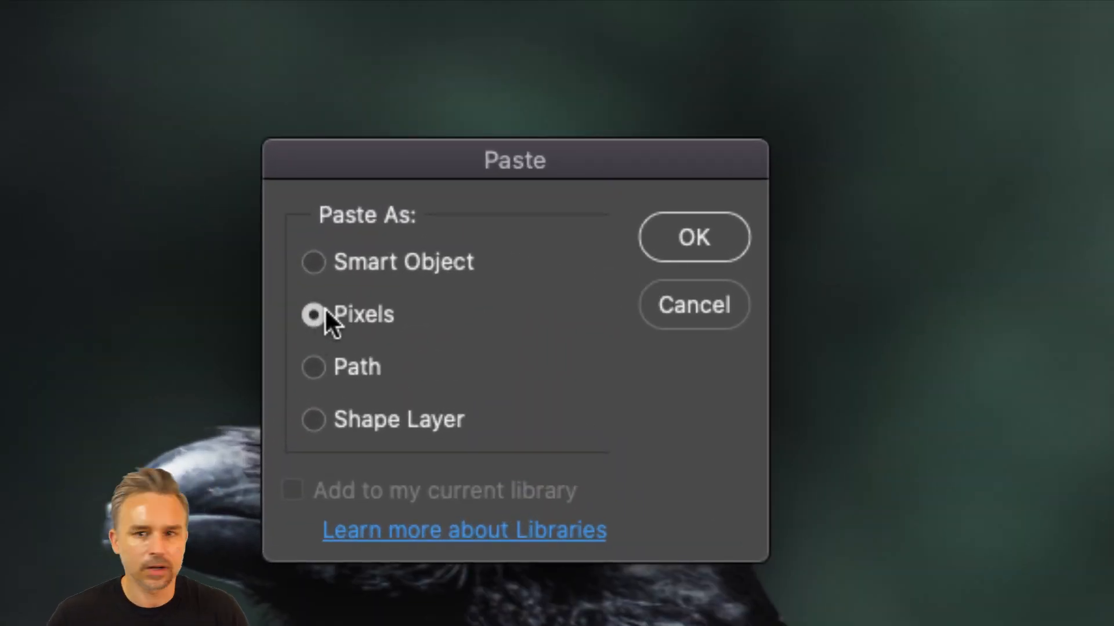
{"action": "left_click", "coordinate": [314, 263]}
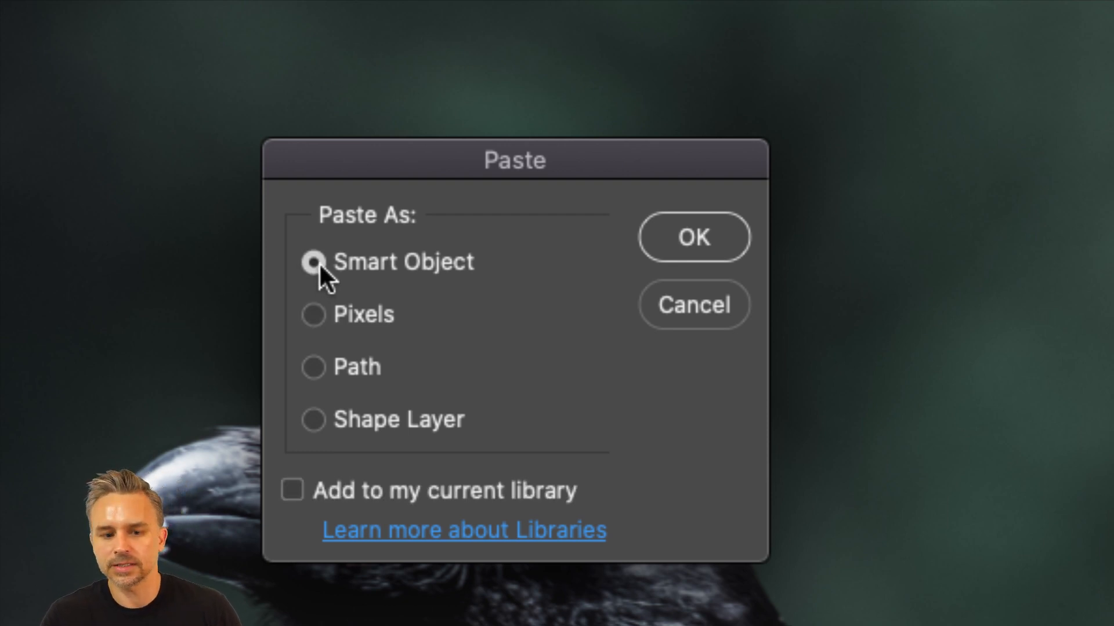
{"action": "left_click", "coordinate": [654, 241]}
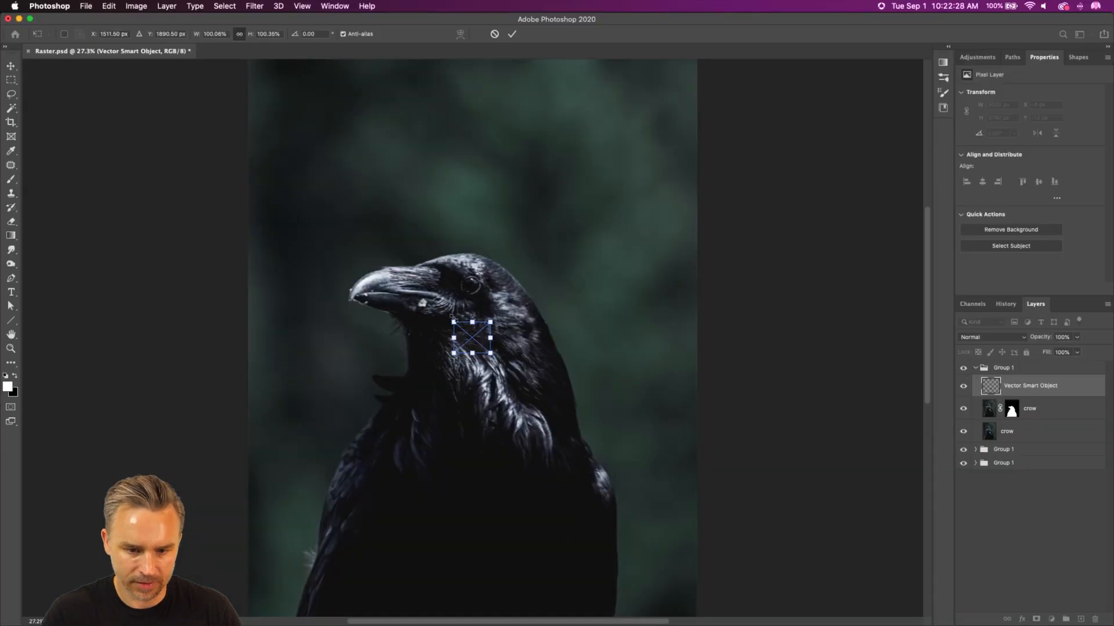
{"action": "left_click_drag", "start_coordinate": [452, 318], "coordinate": [168, 79]}
{"action": "left_click_drag", "start_coordinate": [297, 252], "coordinate": [475, 354]}
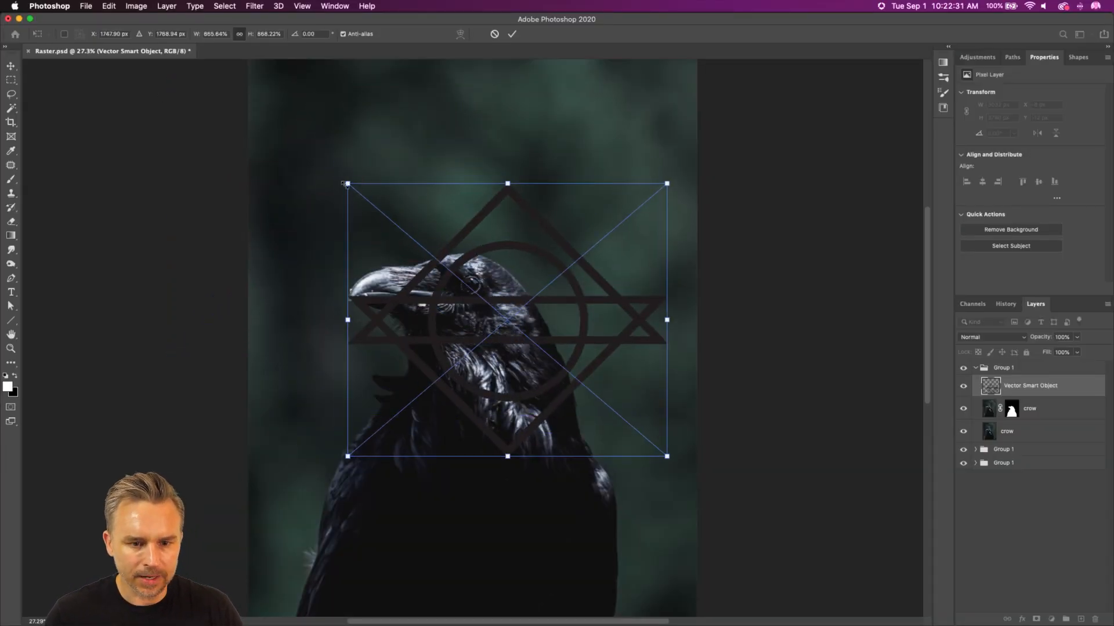
{"action": "left_click_drag", "start_coordinate": [346, 184], "coordinate": [261, 111]}
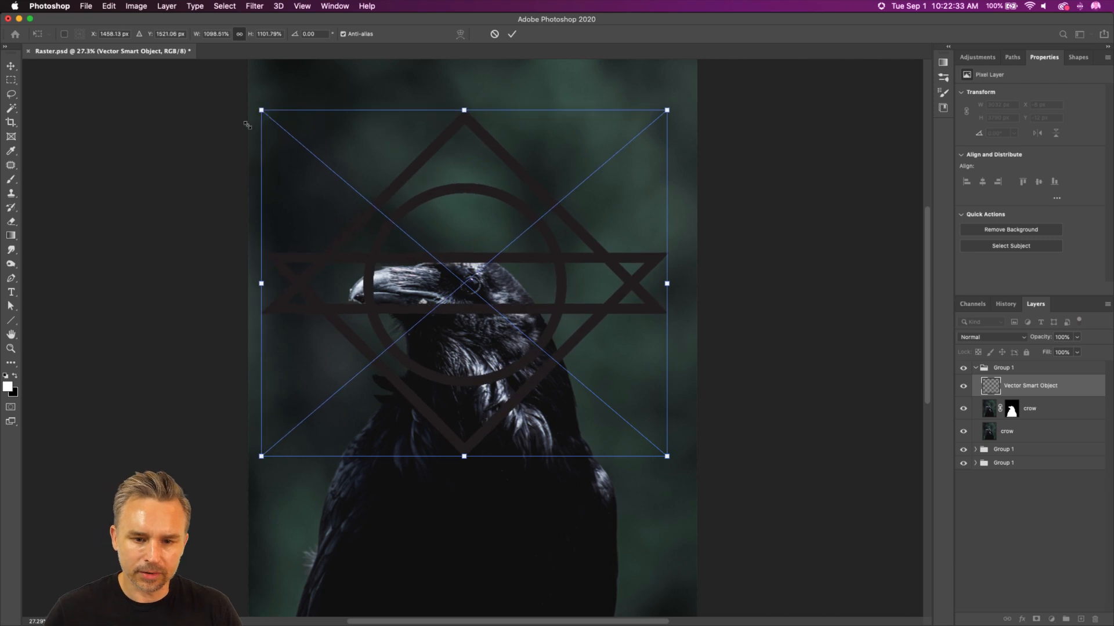
{"action": "key", "text": "Return"}
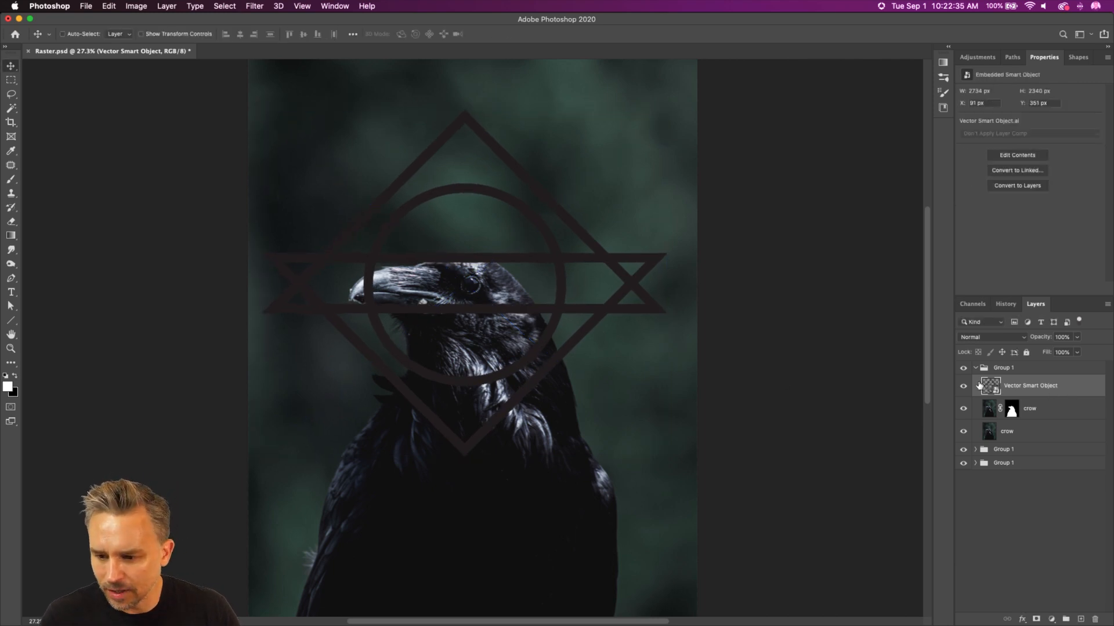
Step: Open the smart object's contents in Illustrator, fill the diamond artwork with white (ffffff), save it, and return to the crow composition in Photoshop
{"action": "double_click", "coordinate": [988, 388]}
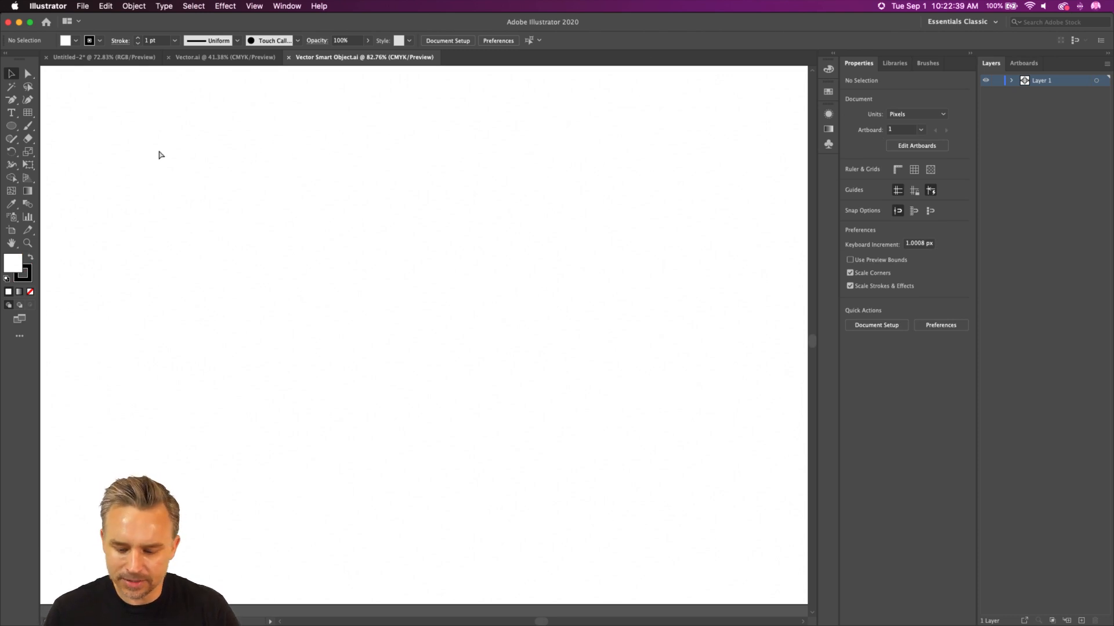
{"action": "key", "text": "super+0"}
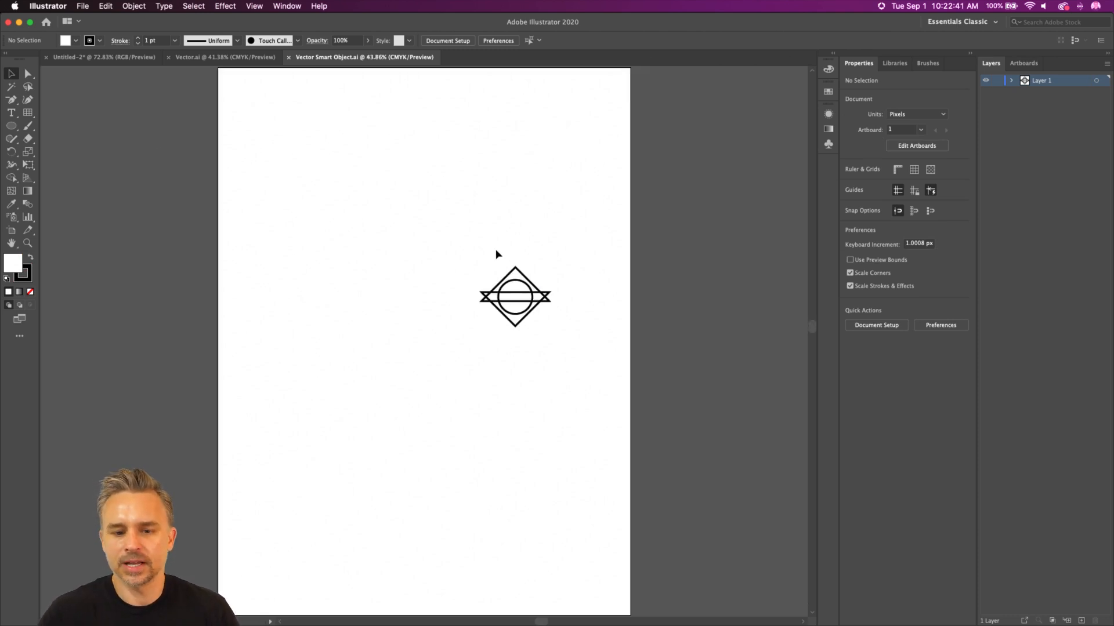
{"action": "left_click_drag", "start_coordinate": [444, 241], "coordinate": [571, 375]}
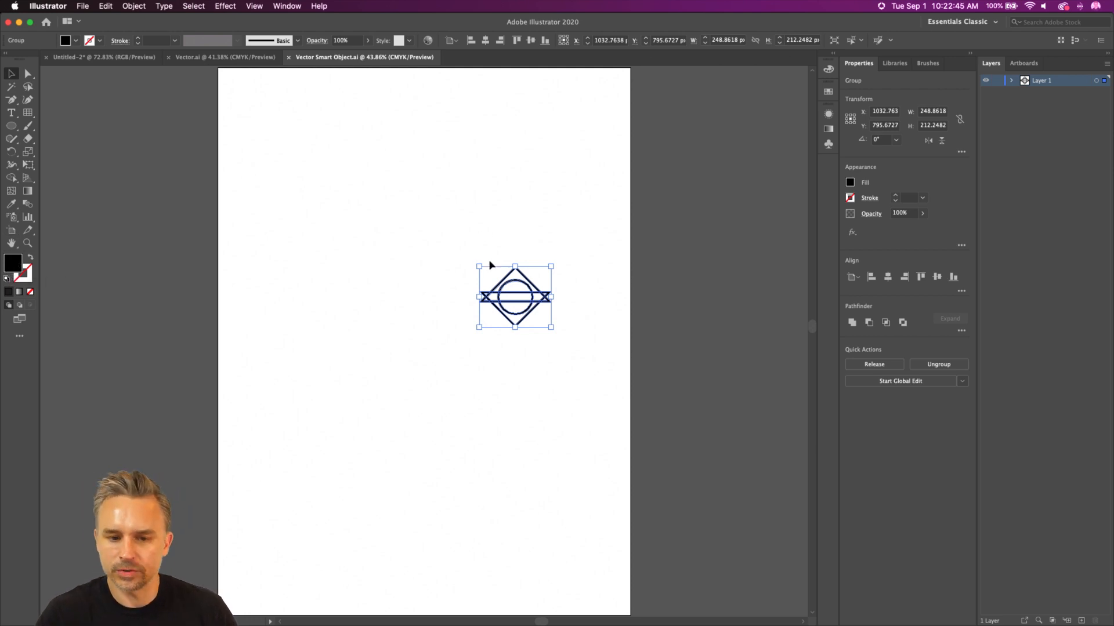
{"action": "left_click_drag", "start_coordinate": [475, 265], "coordinate": [561, 330]}
{"action": "left_click", "coordinate": [850, 183]}
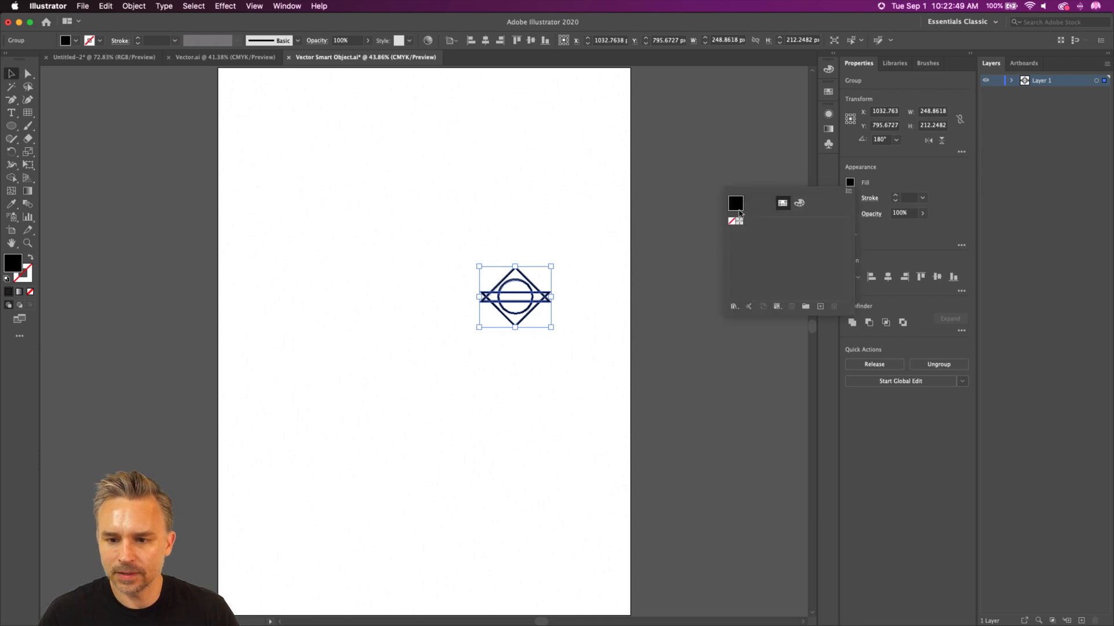
{"action": "left_click", "coordinate": [14, 270]}
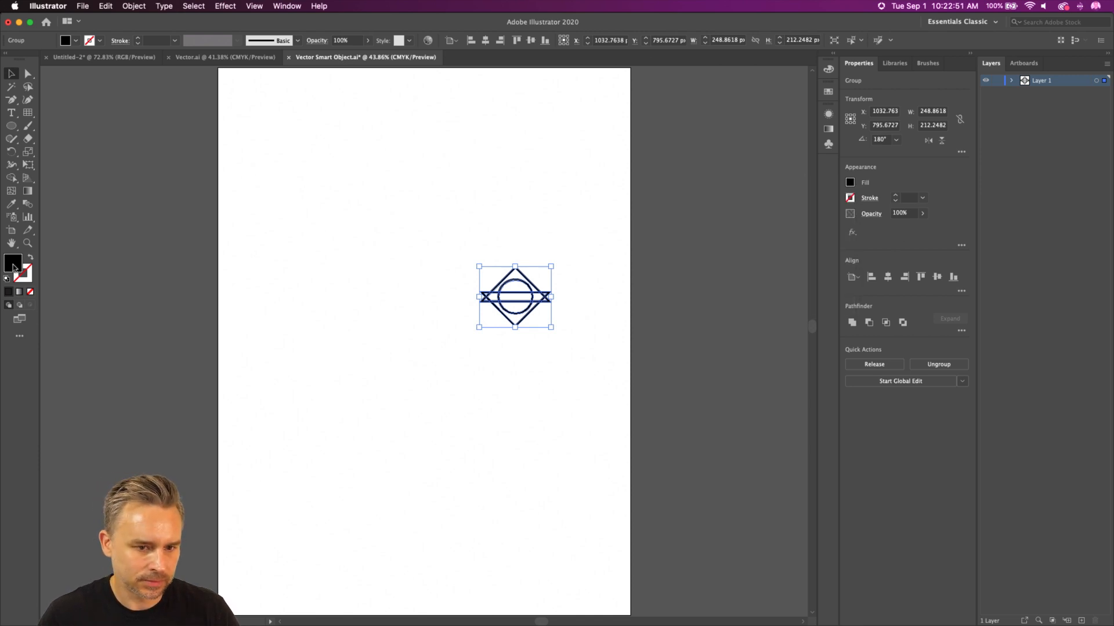
{"action": "double_click", "coordinate": [13, 264]}
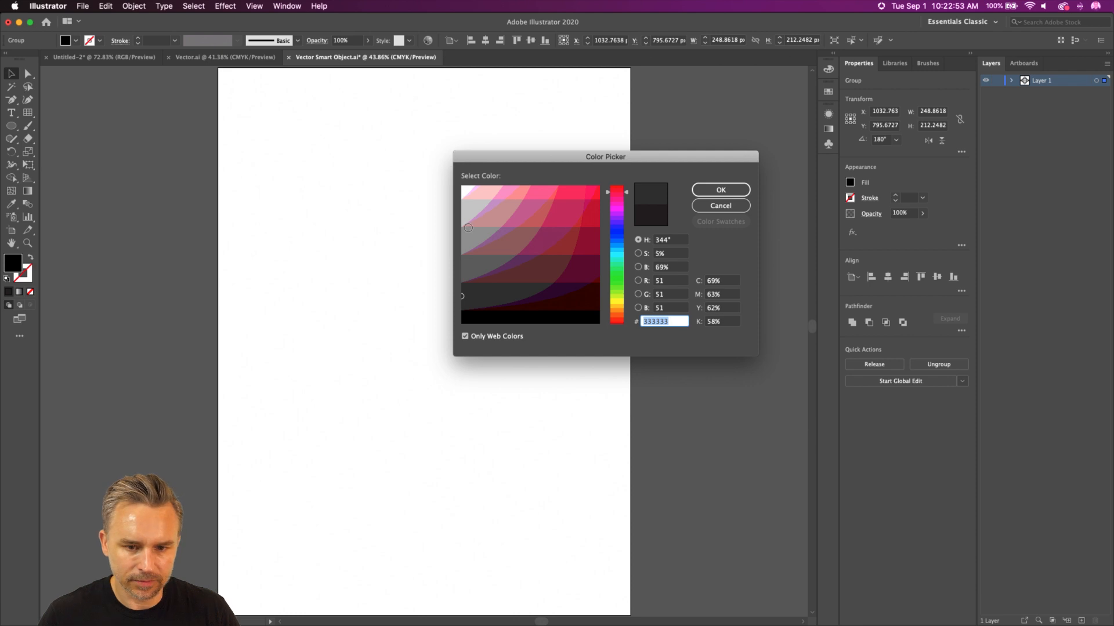
{"action": "type", "text": "ffffff"}
{"action": "key", "text": "Return"}
{"action": "key", "text": "super+s"}
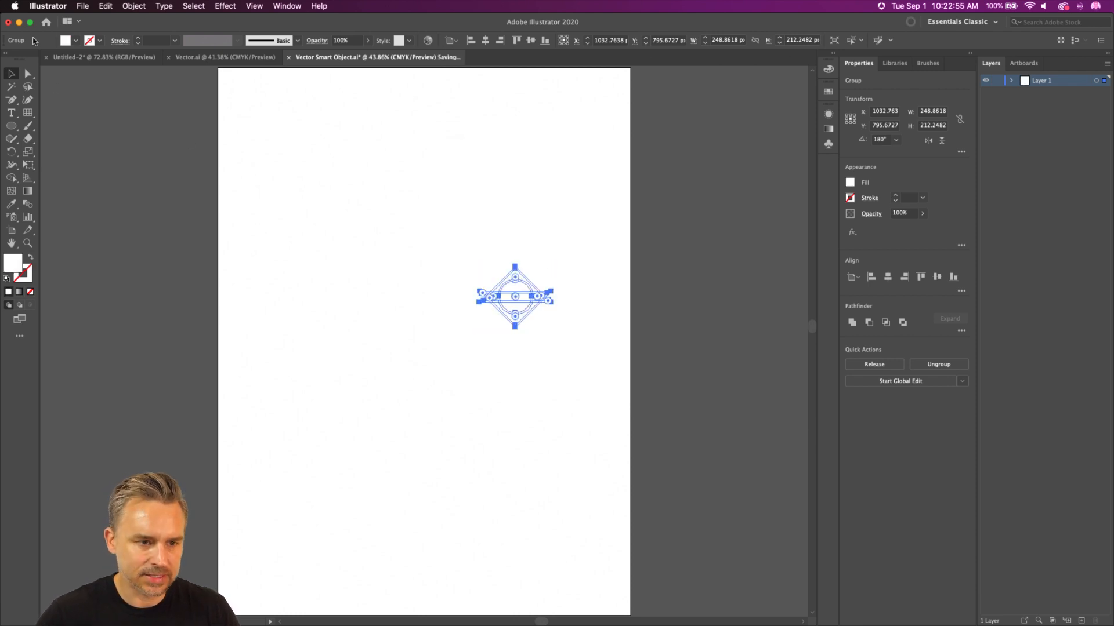
{"action": "left_click", "coordinate": [19, 22]}
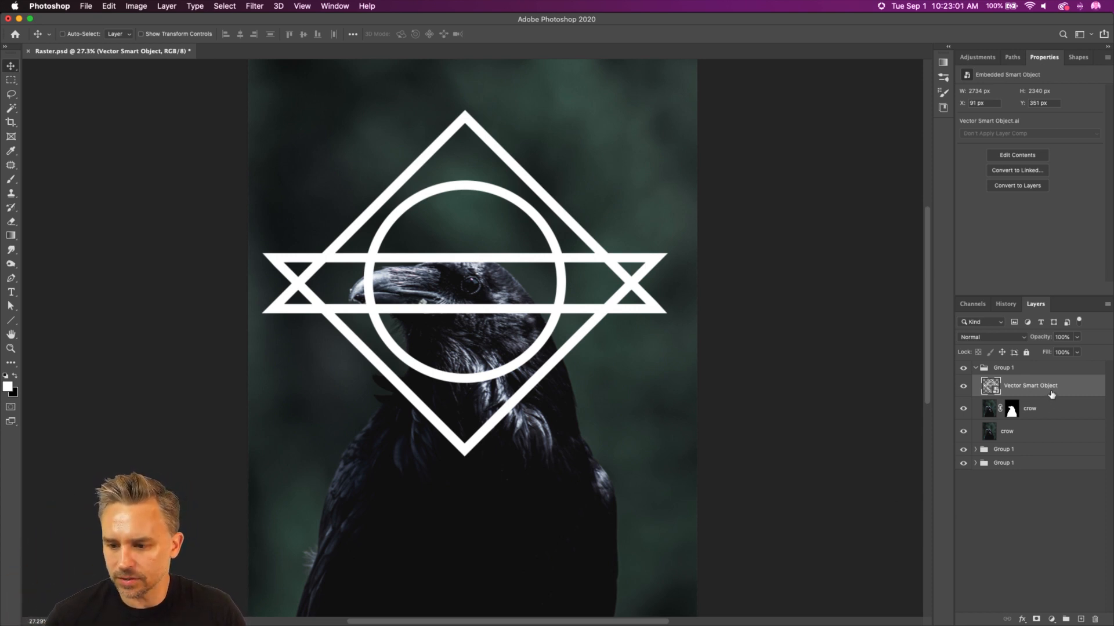
Step: Move the diamond smart object beneath the masked crow layer, keep its blend mode Normal, and rename it symbol
{"action": "left_click_drag", "start_coordinate": [1051, 394], "coordinate": [1048, 427]}
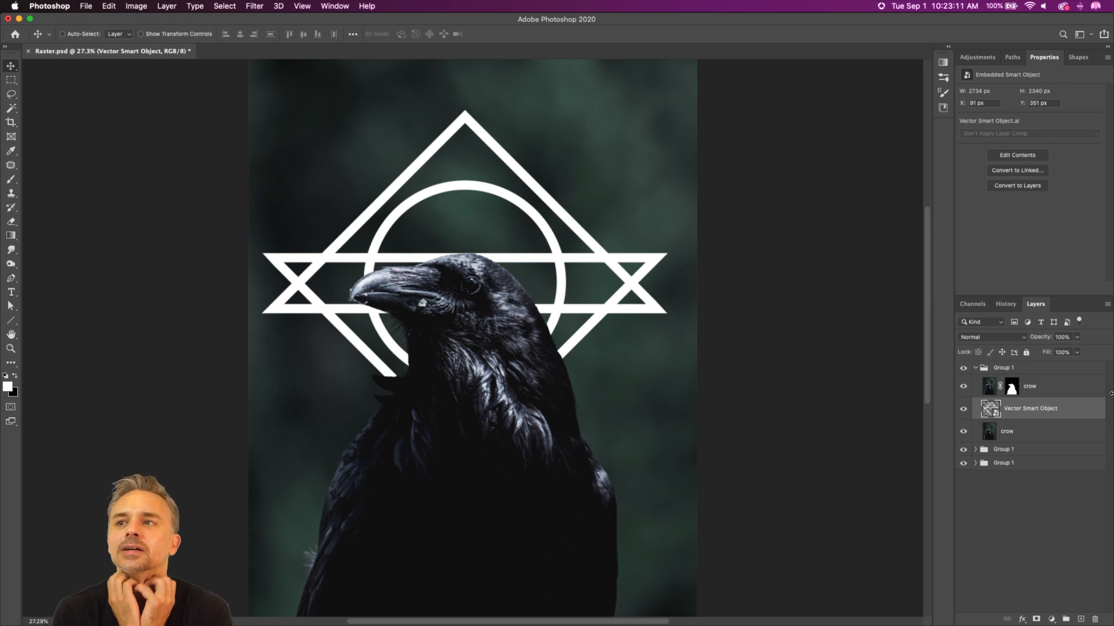
{"action": "left_click", "coordinate": [975, 337]}
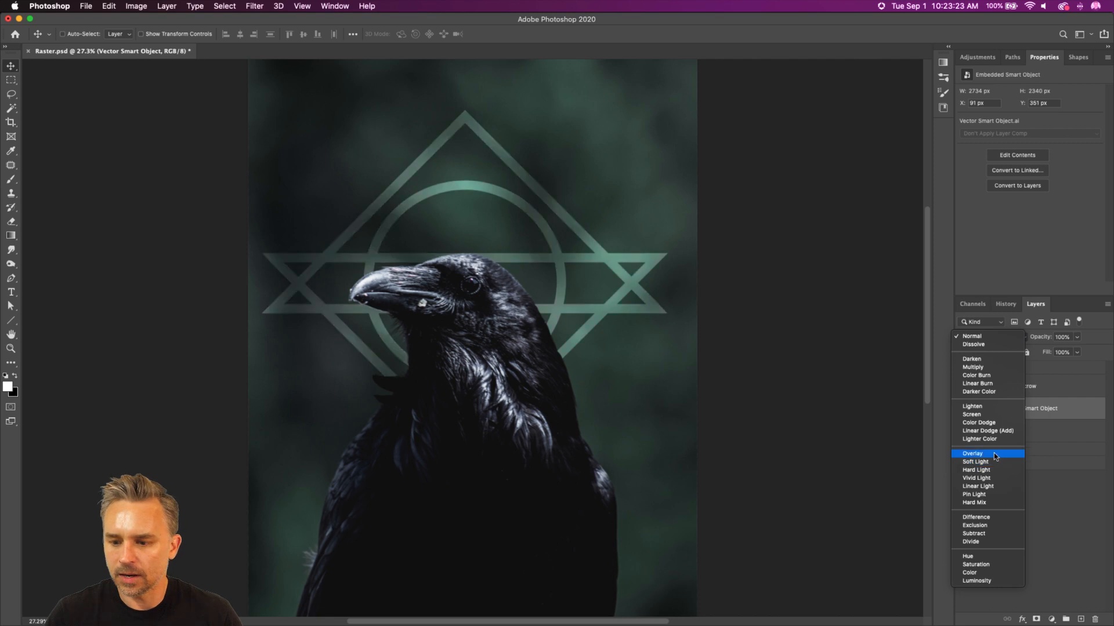
{"action": "left_click", "coordinate": [981, 336]}
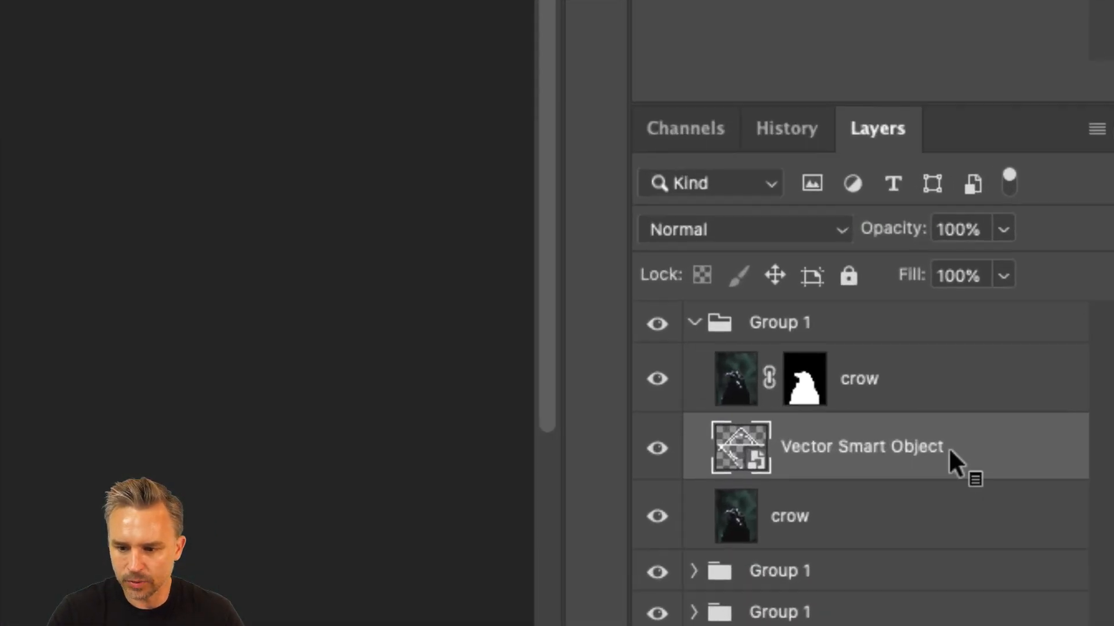
{"action": "double_click", "coordinate": [1026, 407]}
{"action": "type", "text": "symbol"}
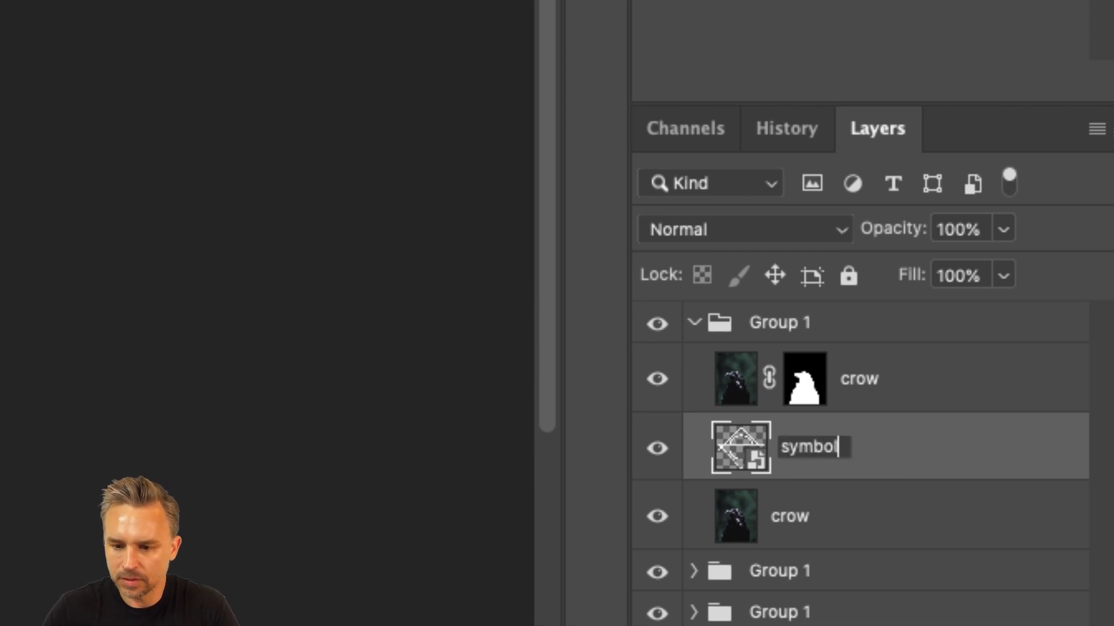
{"action": "key", "text": "Return"}
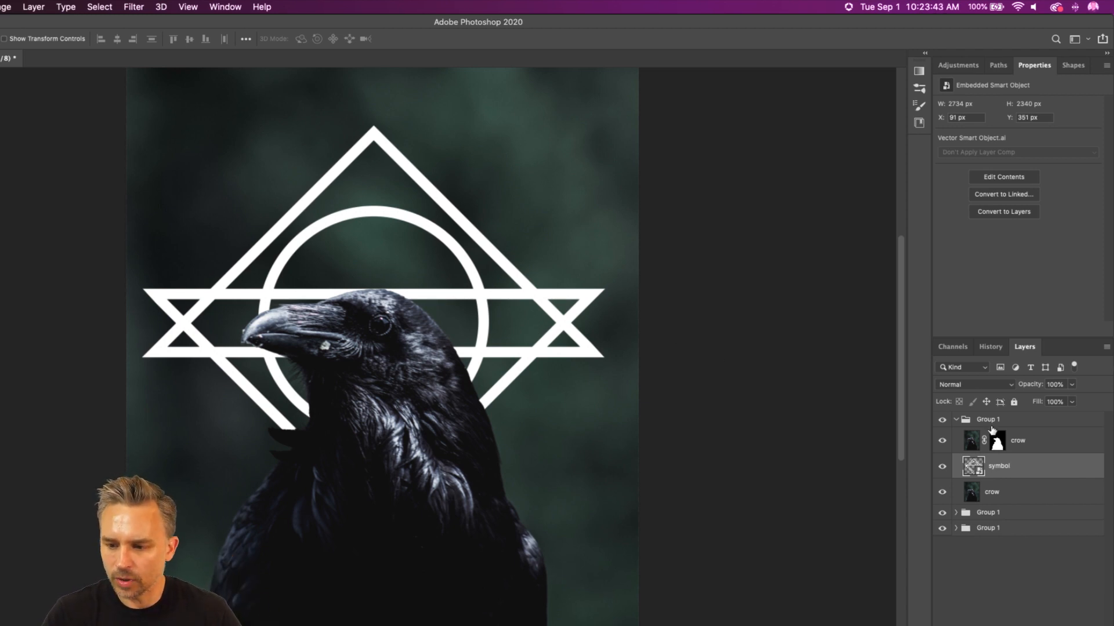
Step: Add a Stroke effect to the symbol layer and set its color to white (ffffff)
{"action": "double_click", "coordinate": [1052, 471]}
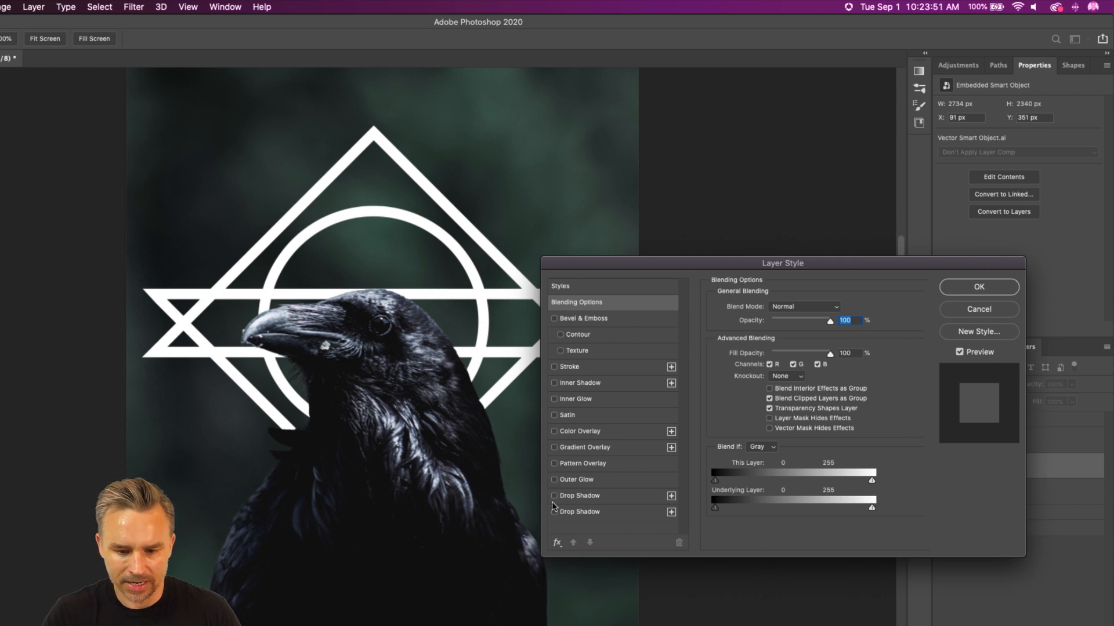
{"action": "left_click", "coordinate": [554, 367]}
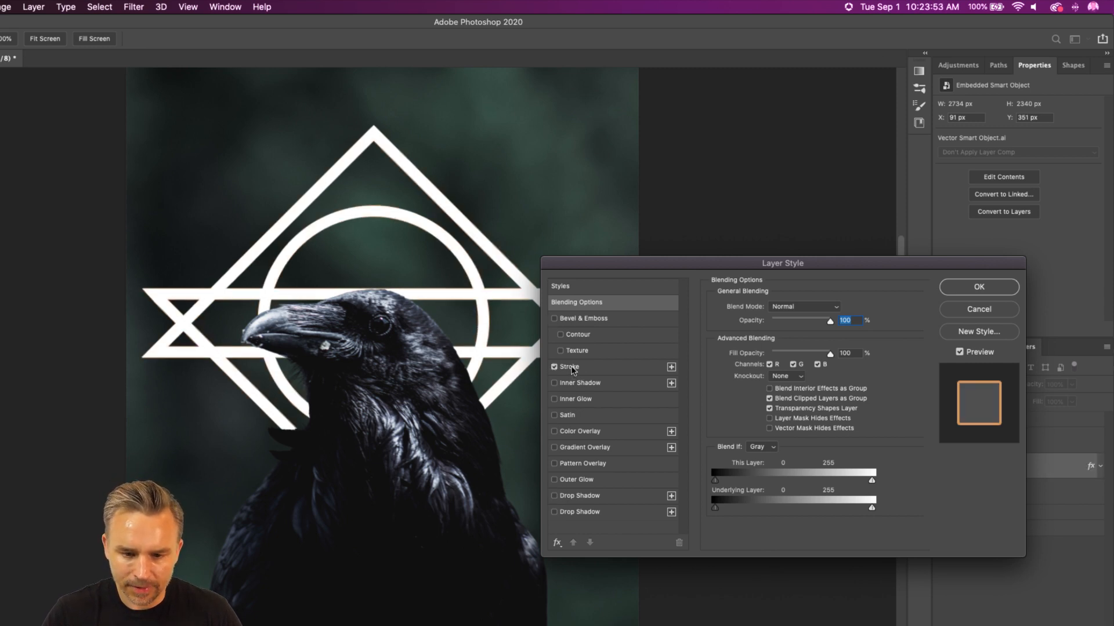
{"action": "left_click", "coordinate": [571, 367]}
{"action": "left_click", "coordinate": [742, 400]}
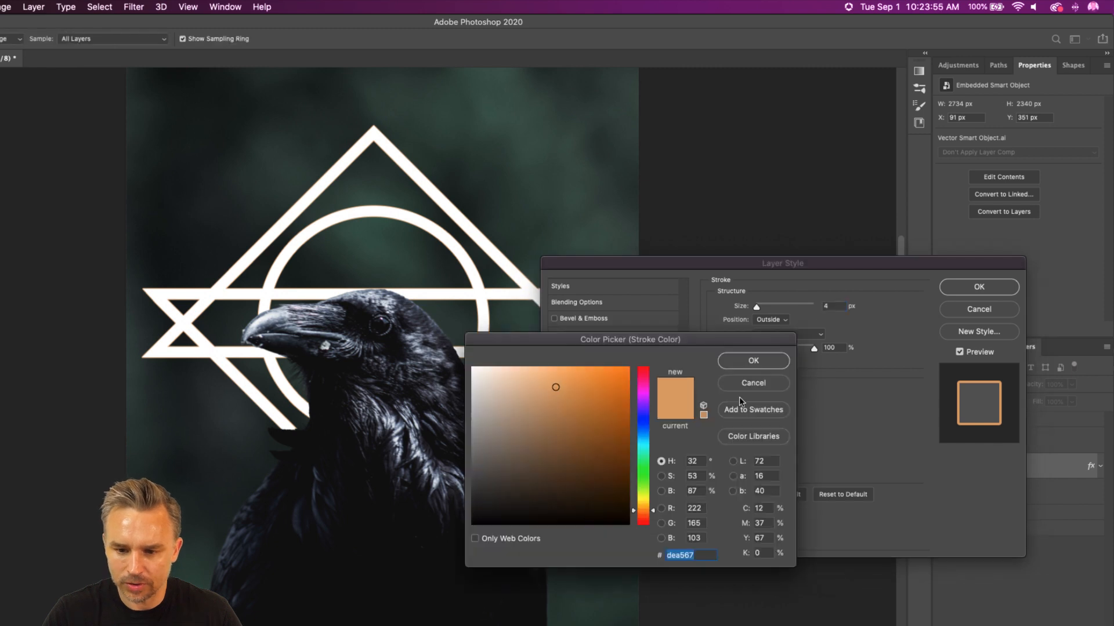
{"action": "type", "text": "ffffff"}
{"action": "key", "text": "Return"}
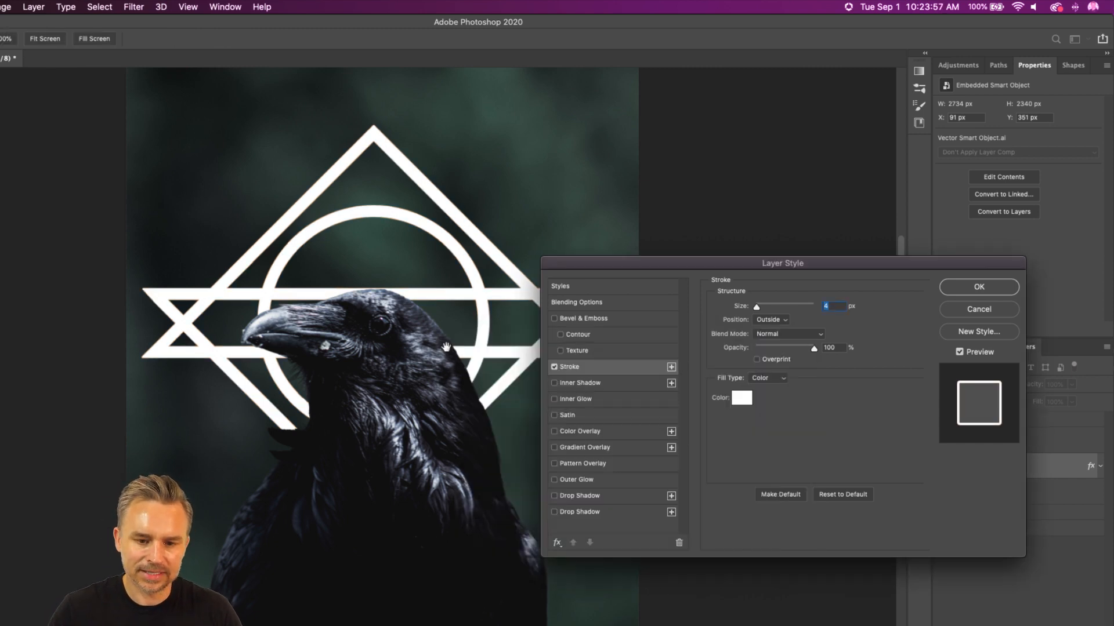
Step: Try pure red (ff0000) as the color of the symbol's stroke
{"action": "left_click_drag", "start_coordinate": [572, 258], "coordinate": [488, 198]}
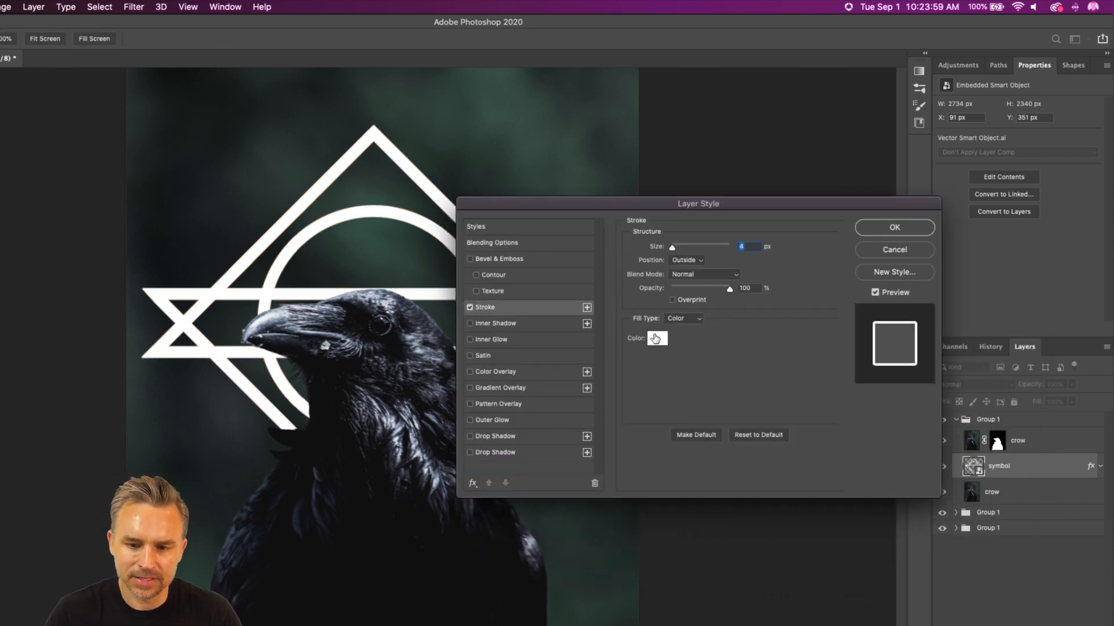
{"action": "left_click", "coordinate": [657, 340]}
{"action": "left_click", "coordinate": [622, 375]}
{"action": "left_click", "coordinate": [644, 368]}
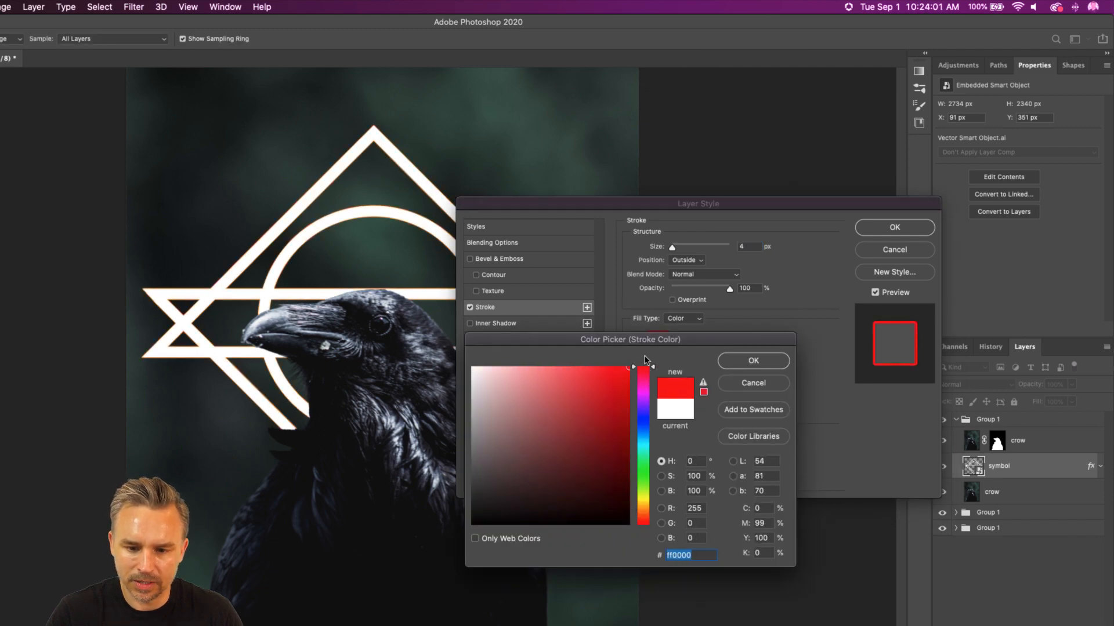
{"action": "left_click", "coordinate": [769, 362]}
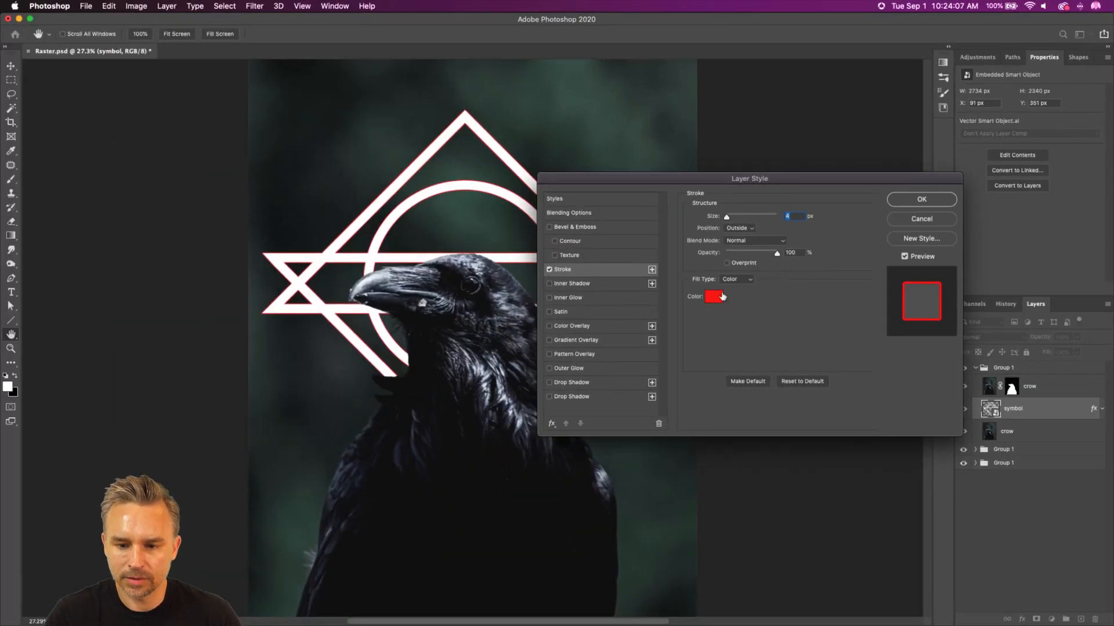
Step: Return the symbol's stroke color to white and apply the layer style
{"action": "left_click", "coordinate": [706, 301]}
{"action": "mouse_move", "coordinate": [614, 389]}
{"action": "left_mouse_down"}
{"action": "mouse_move", "coordinate": [579, 374]}
{"action": "mouse_move", "coordinate": [486, 242]}
{"action": "left_mouse_up"}
{"action": "key", "text": "Return"}
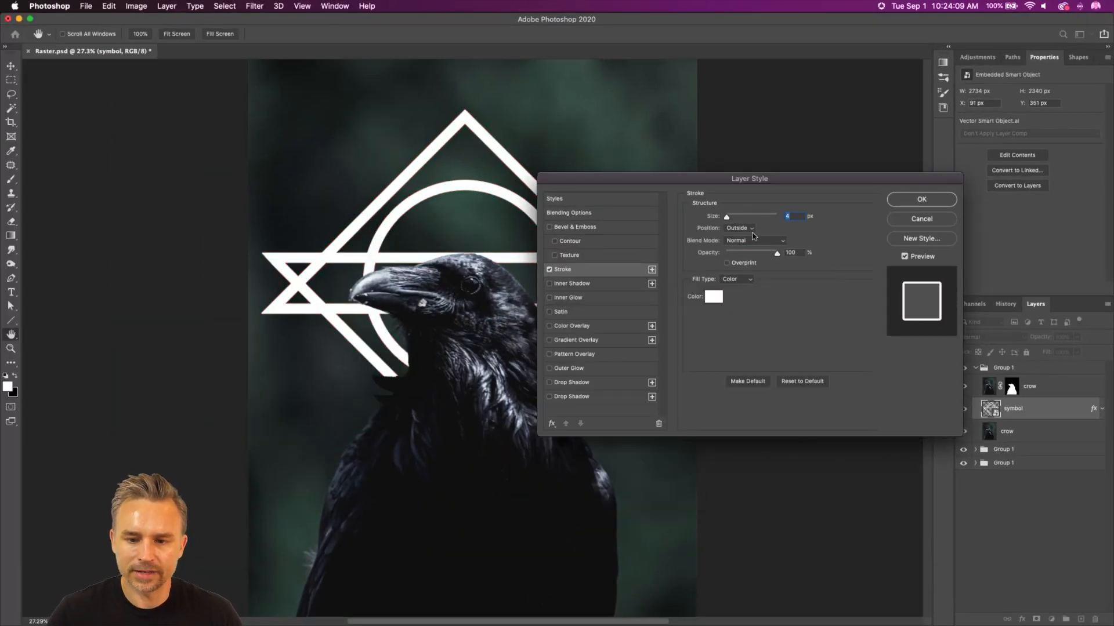
{"action": "left_click", "coordinate": [899, 200]}
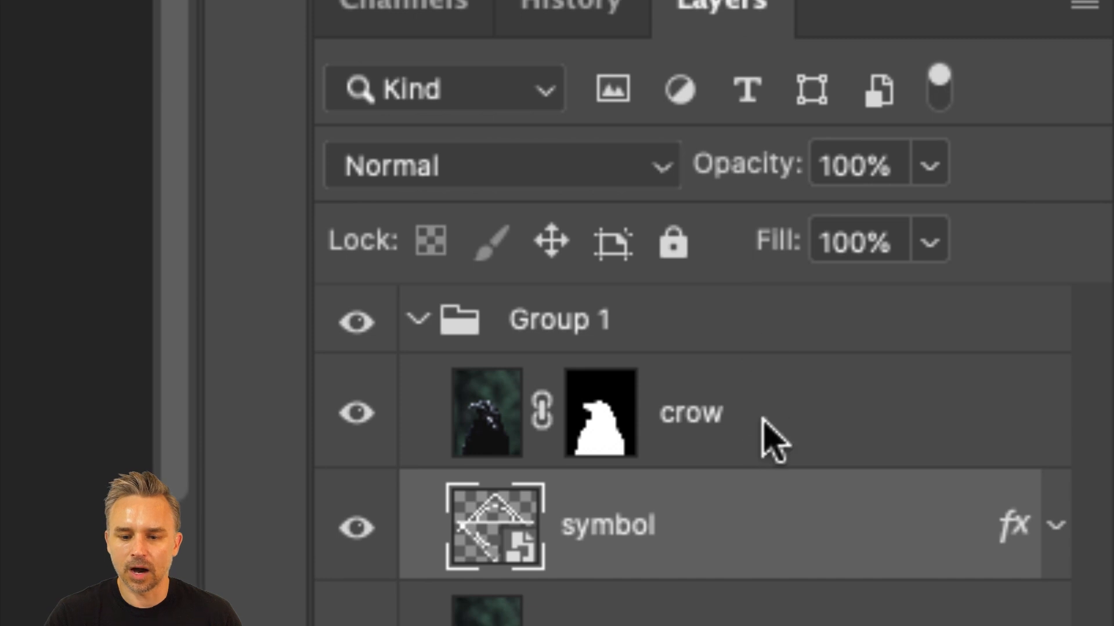
Step: Set the symbol layer's Fill to 0% so only its stroke is drawn, and check its effects list
{"action": "left_click", "coordinate": [764, 438]}
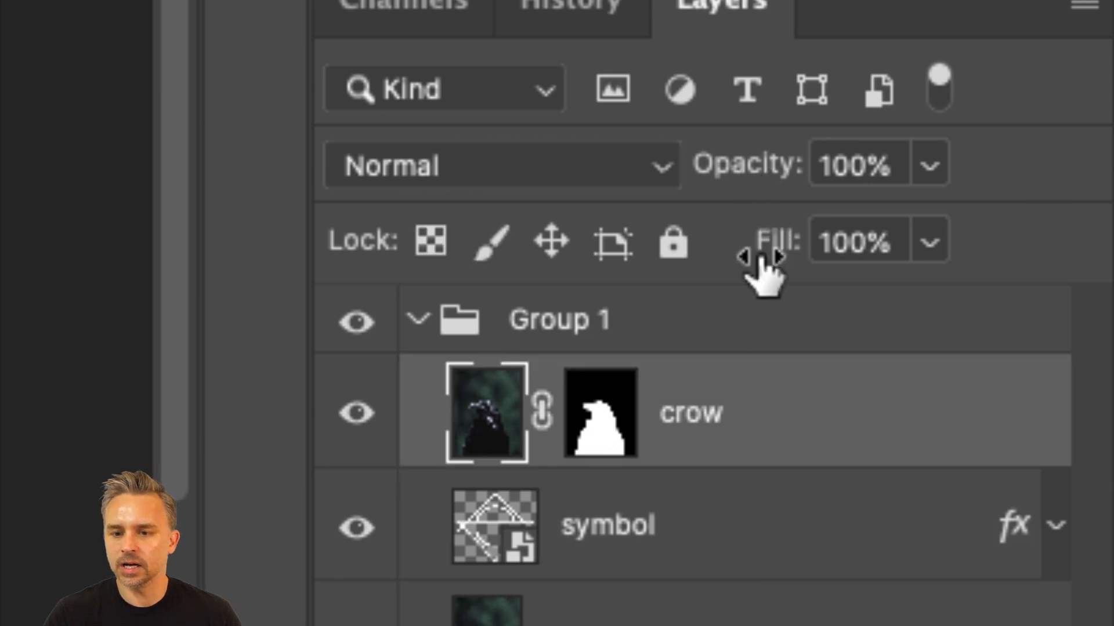
{"action": "left_click", "coordinate": [711, 540]}
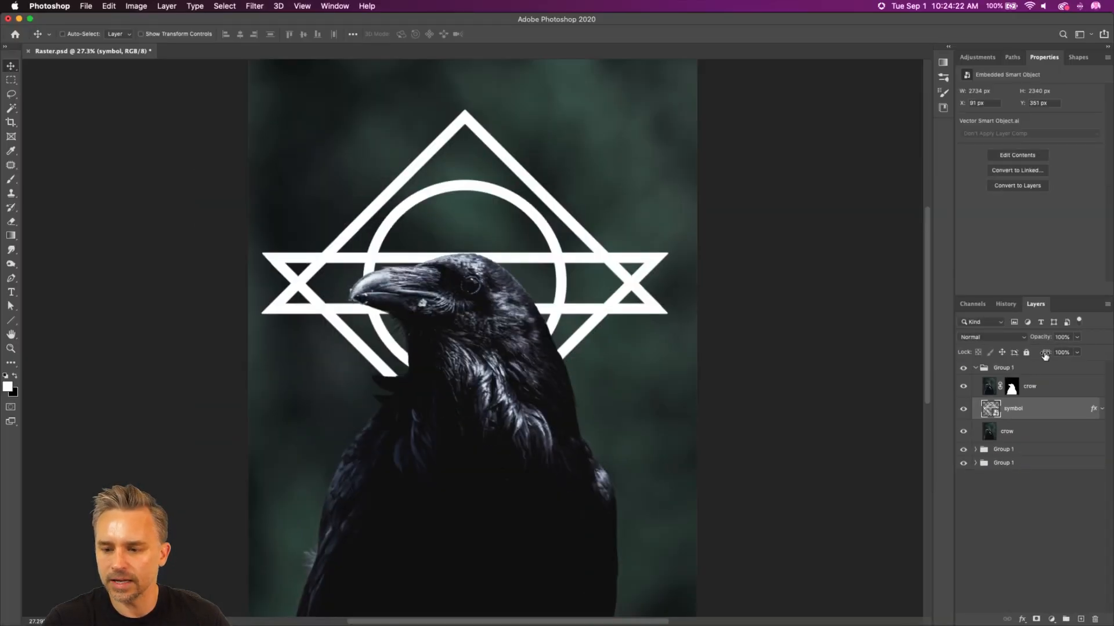
{"action": "left_click_drag", "start_coordinate": [1045, 356], "coordinate": [1040, 355]}
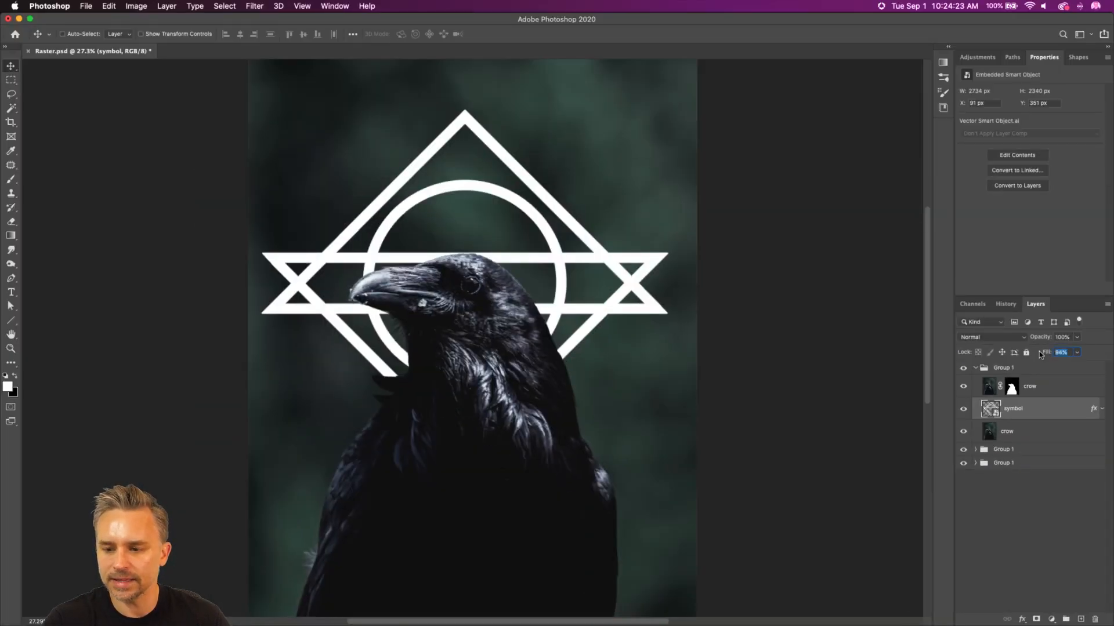
{"action": "key", "text": "Return"}
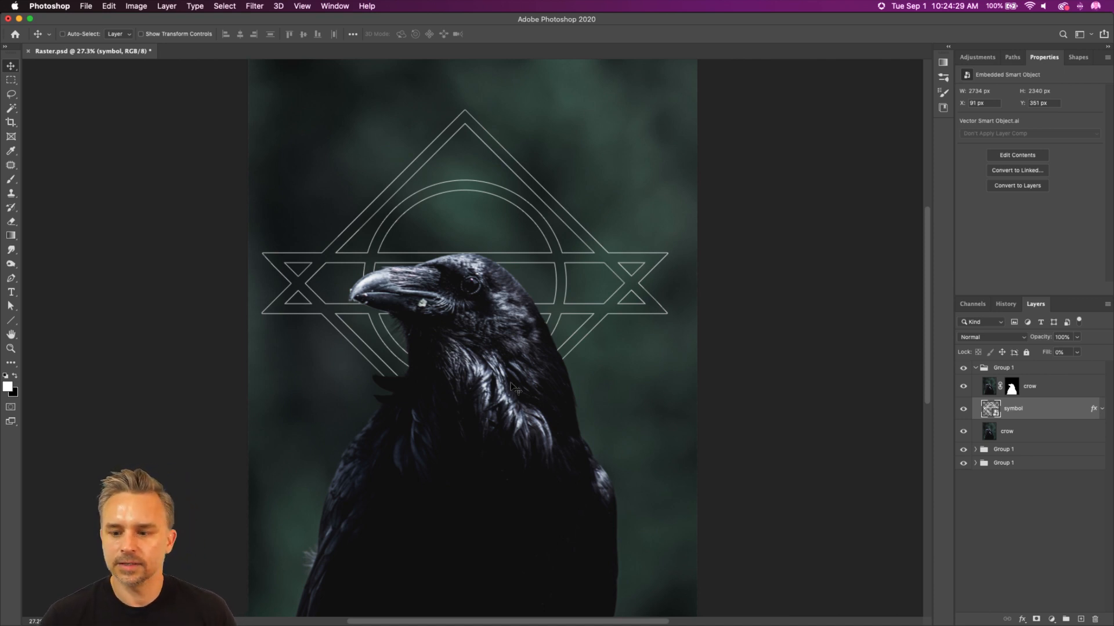
{"action": "left_click", "coordinate": [1102, 409]}
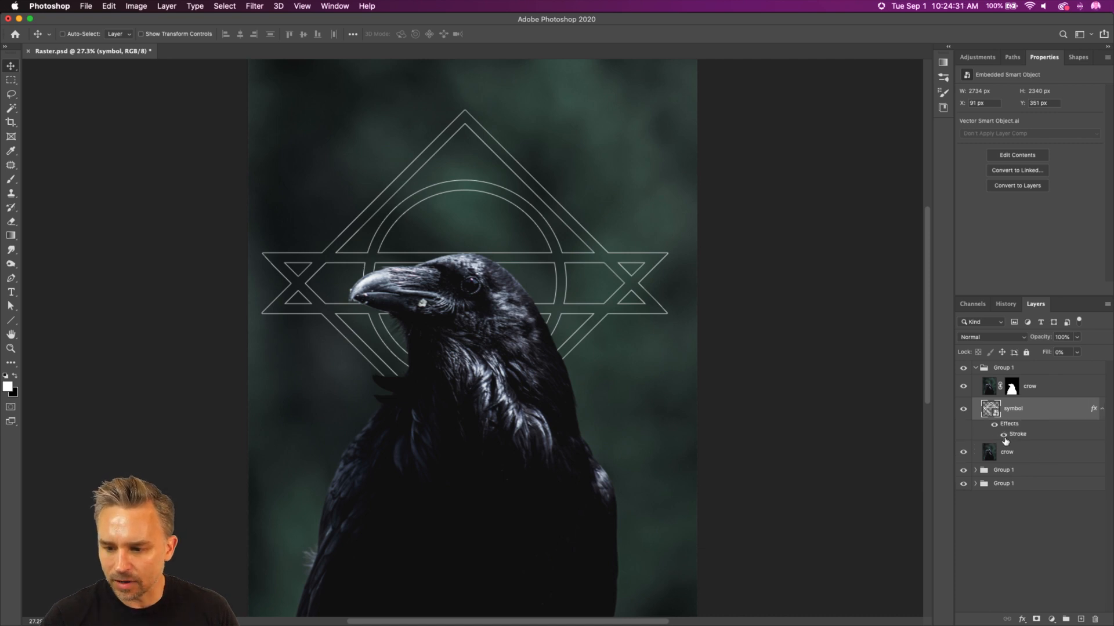
{"action": "left_click", "coordinate": [1004, 437]}
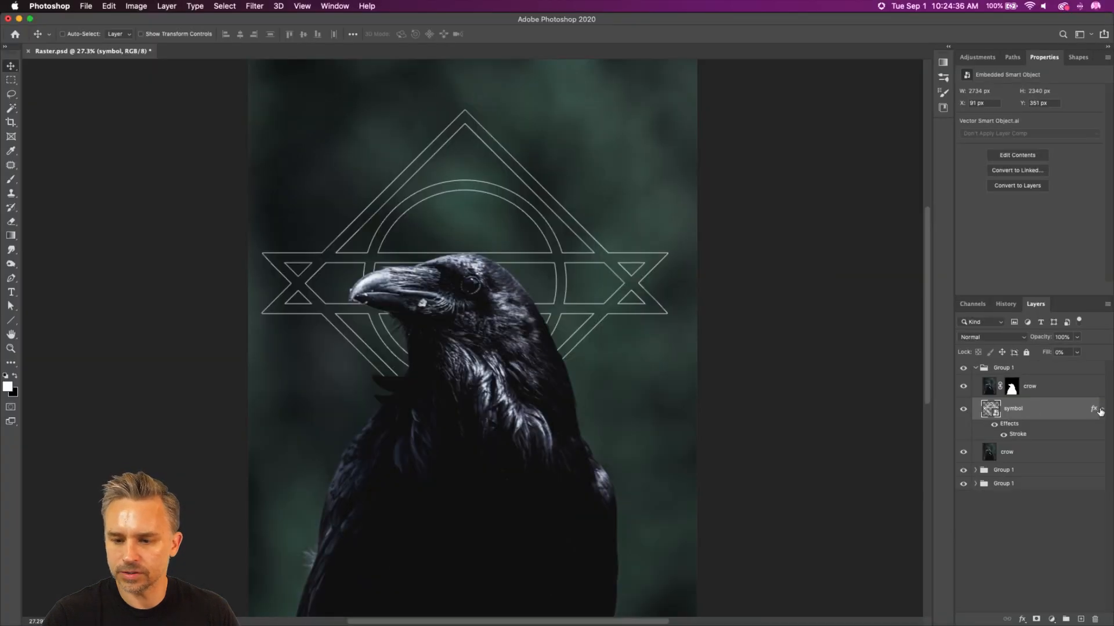
{"action": "left_click", "coordinate": [1101, 409]}
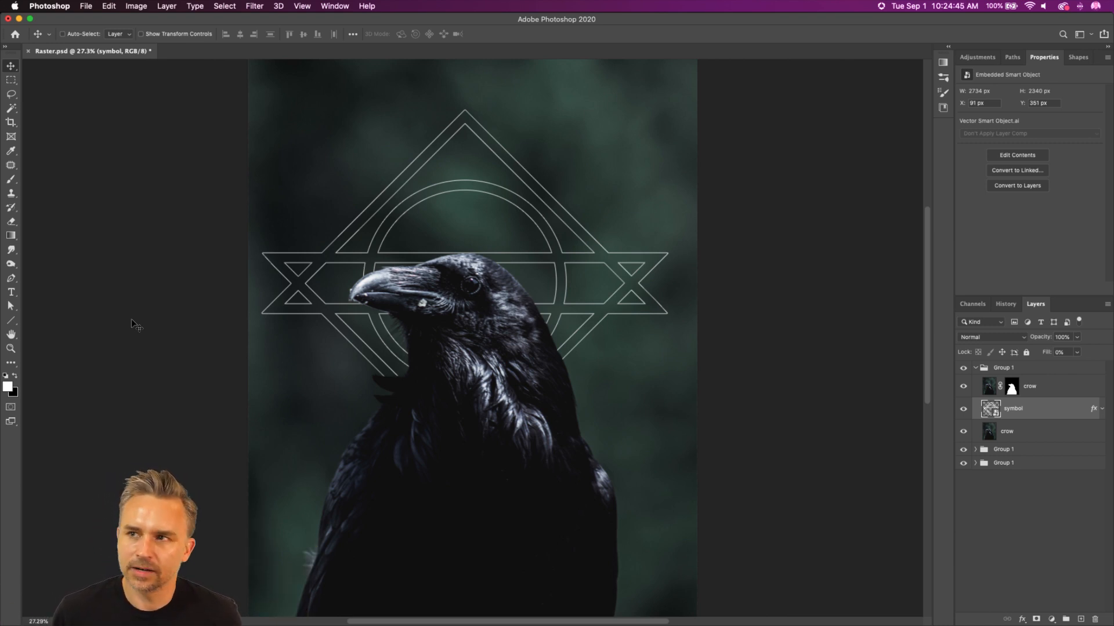
Step: Add a white, centered two-line text layer reading PASSPORT HOGWARTS in the Milka font at 377 pt
{"action": "left_click", "coordinate": [9, 294]}
{"action": "left_click", "coordinate": [312, 154]}
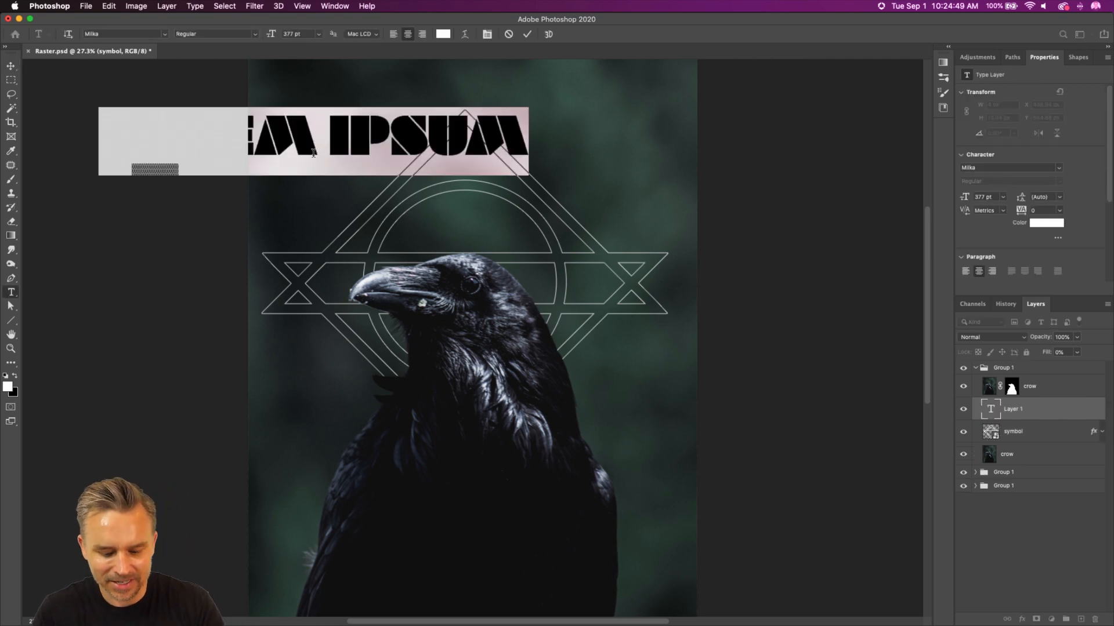
{"action": "type", "text": "PASSP[OR"}
{"action": "key", "text": "BackSpace"}
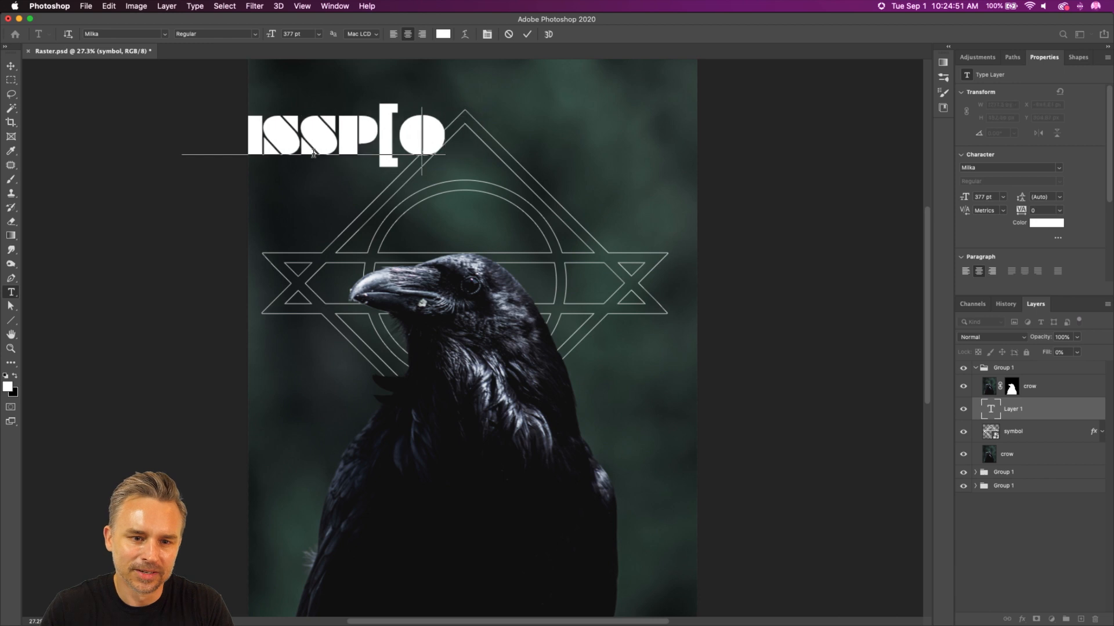
{"action": "key", "text": "BackSpace"}
{"action": "key", "text": "BackSpace"}
{"action": "type", "text": "ORT"}
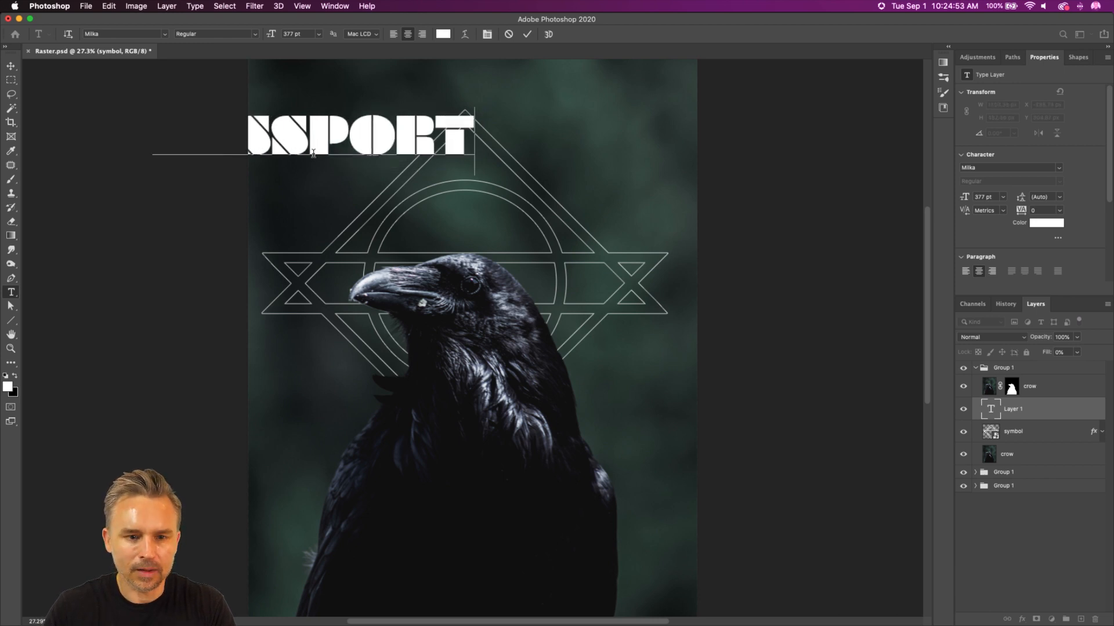
{"action": "key", "text": "Return"}
{"action": "type", "text": "HOGWA"}
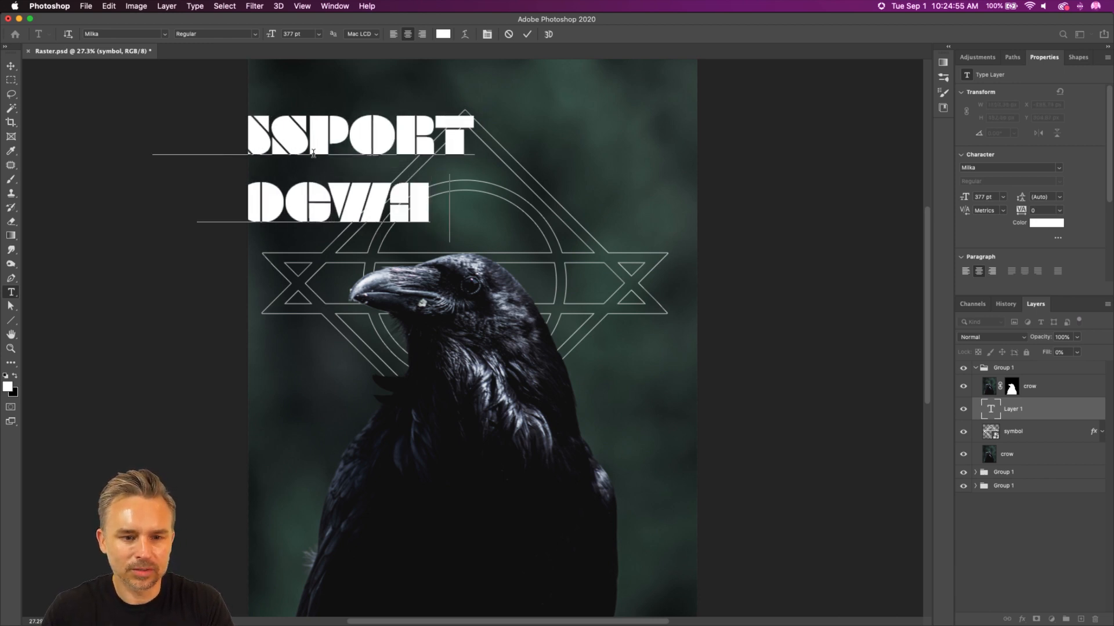
{"action": "type", "text": "RTS"}
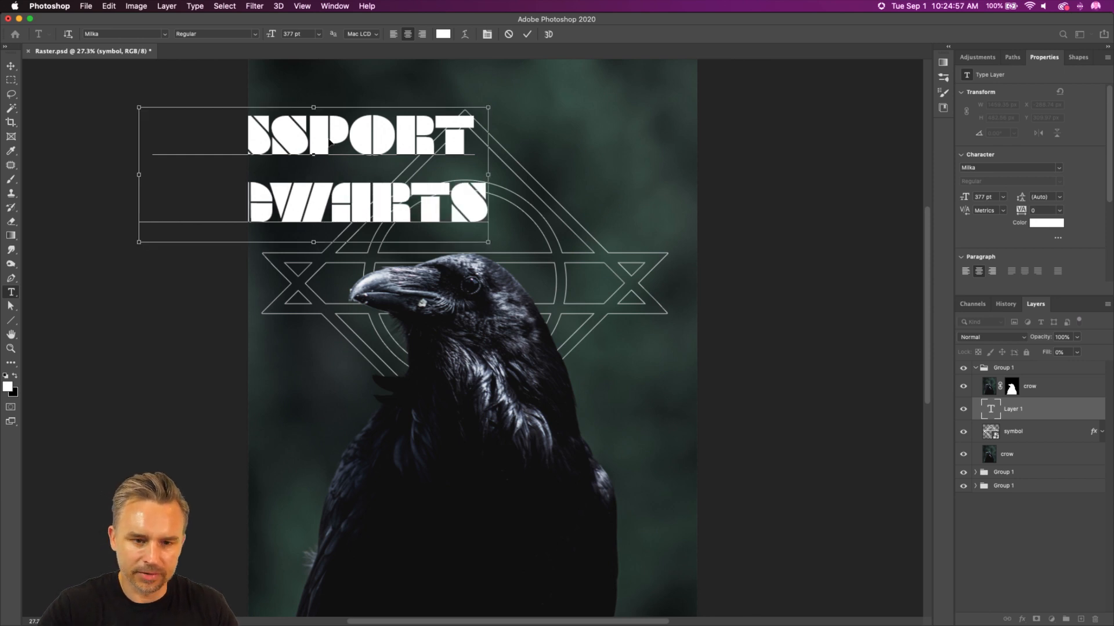
{"action": "key", "text": "super+a"}
{"action": "left_click", "coordinate": [11, 66]}
Step: Move the PASSPORT HOGWARTS text onto the crow's lower body and place its layer above the masked crow layer
{"action": "left_click_drag", "start_coordinate": [337, 175], "coordinate": [491, 513]}
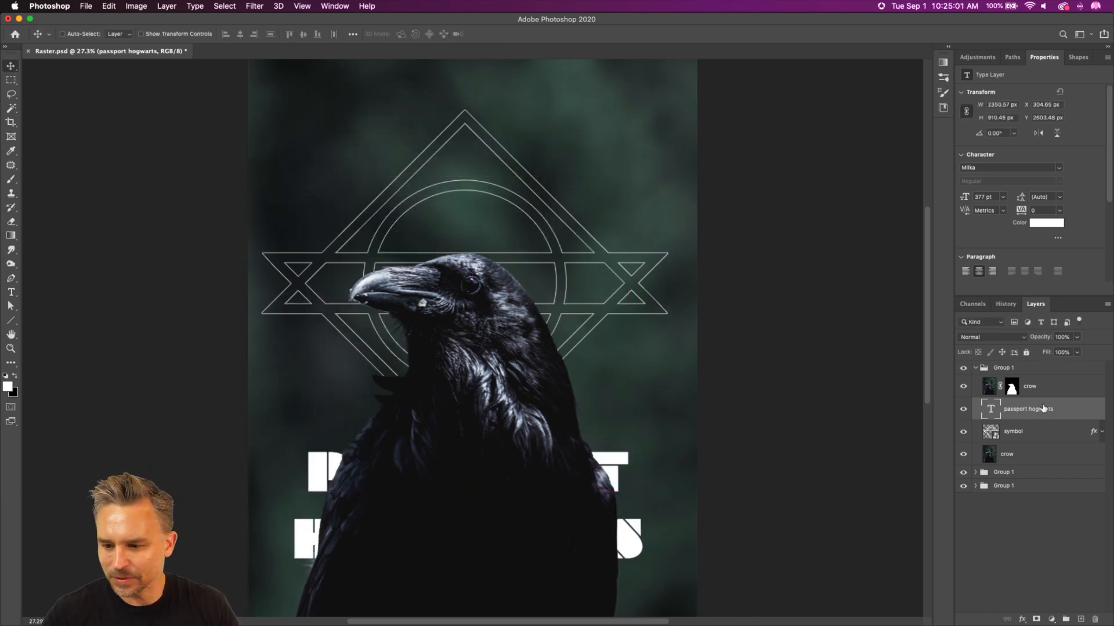
{"action": "left_click_drag", "start_coordinate": [1044, 408], "coordinate": [1042, 385]}
{"action": "left_click_drag", "start_coordinate": [360, 479], "coordinate": [380, 421]}
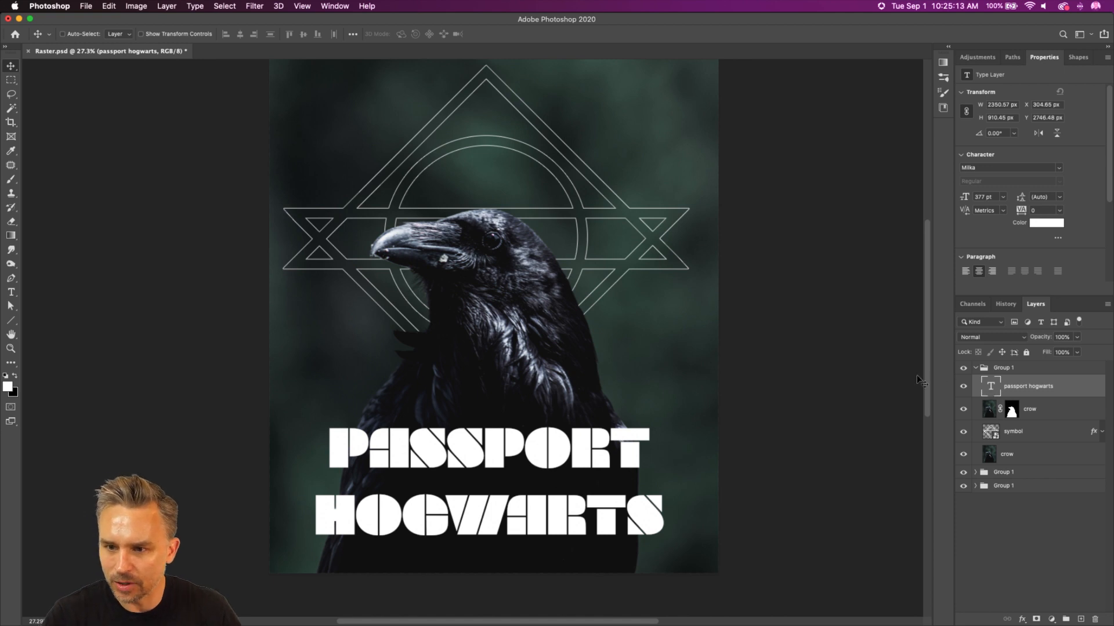
Step: Collapse and hide the crow composite's group, and select the statue and compass group below it
{"action": "left_click", "coordinate": [979, 369]}
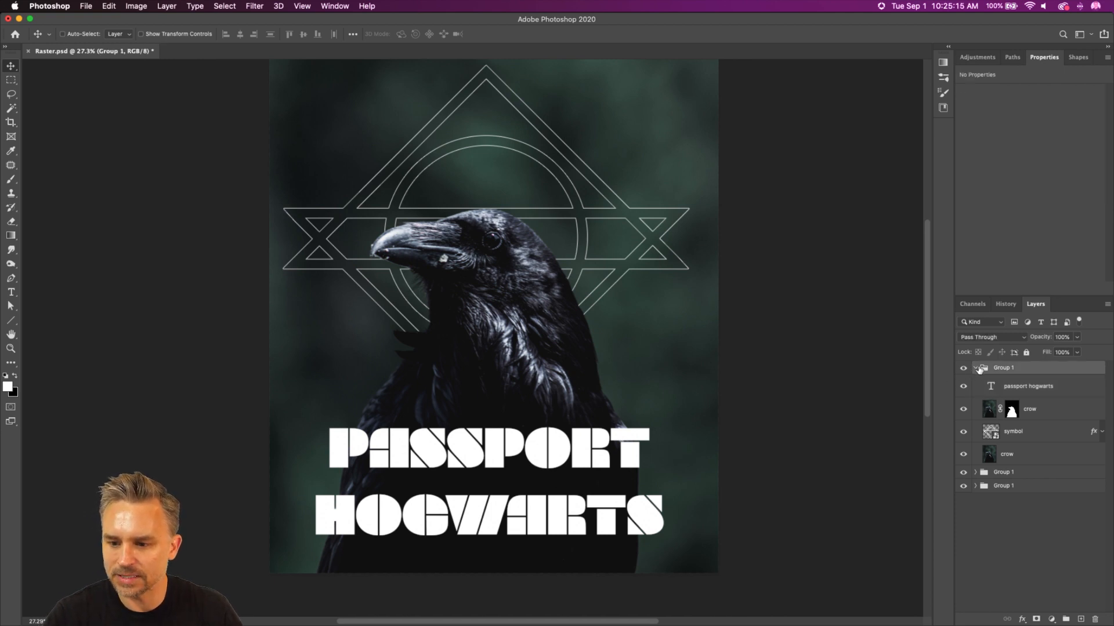
{"action": "left_click", "coordinate": [976, 368]}
{"action": "left_click", "coordinate": [963, 368]}
{"action": "left_click", "coordinate": [1009, 383]}
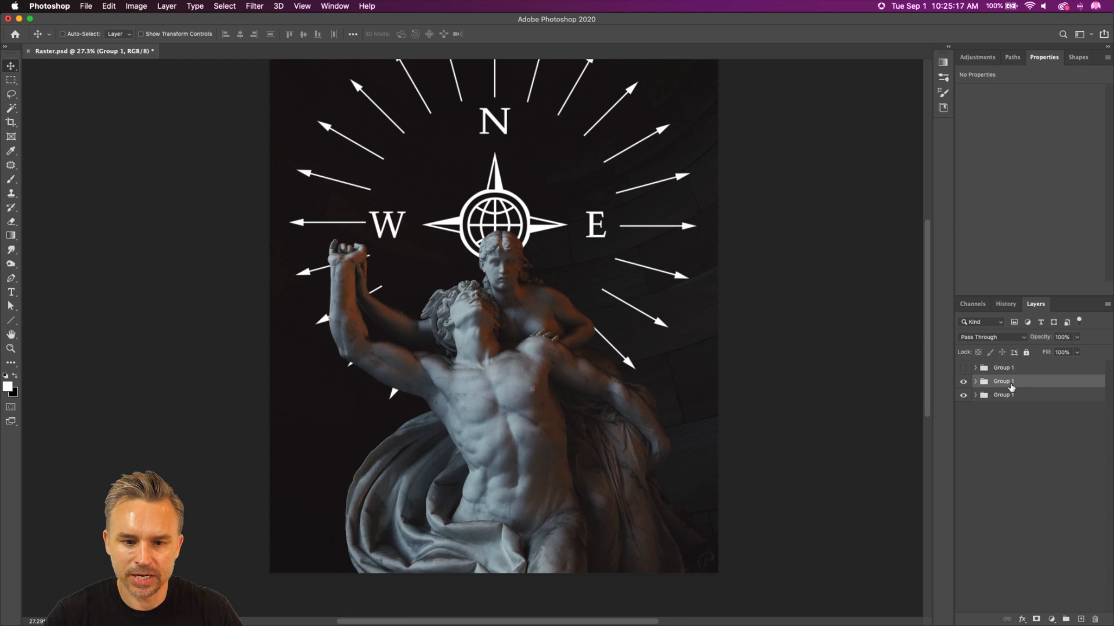
Step: Export the statue and compass composite with Save for Web as a maximum-quality JPEG named Raster.jpg on the Desktop
{"action": "left_click", "coordinate": [85, 6]}
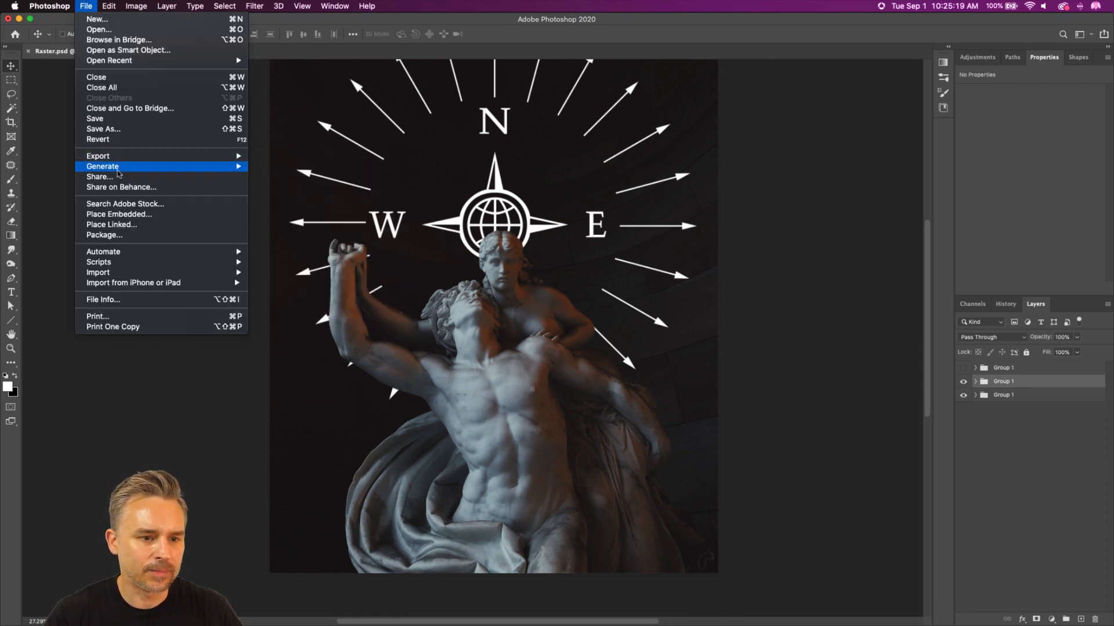
{"action": "mouse_move", "coordinate": [116, 157]}
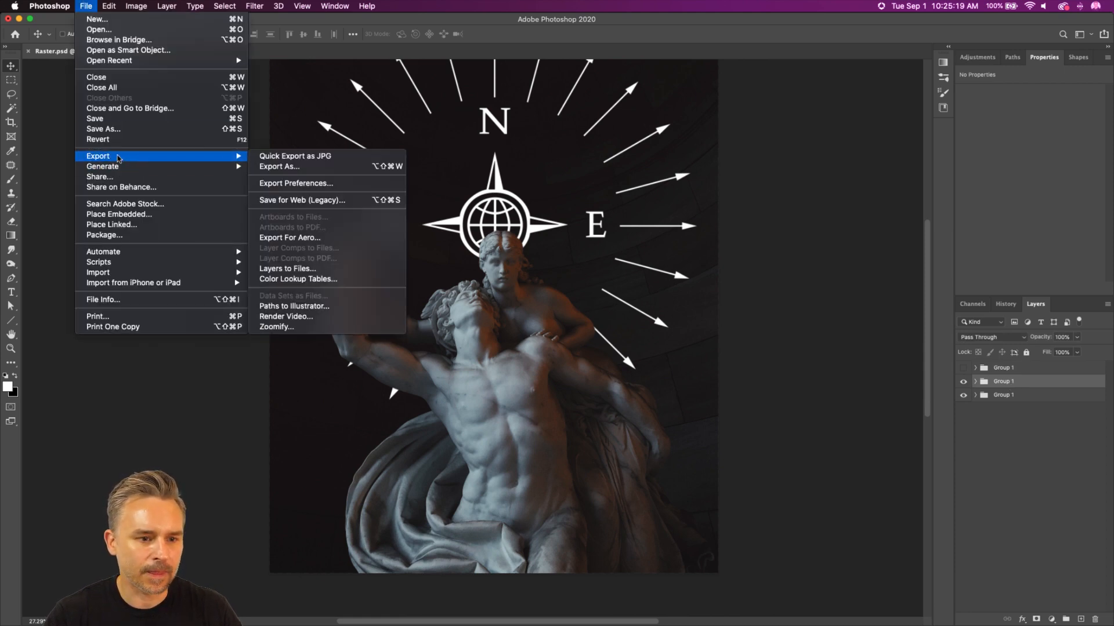
{"action": "left_click", "coordinate": [293, 201]}
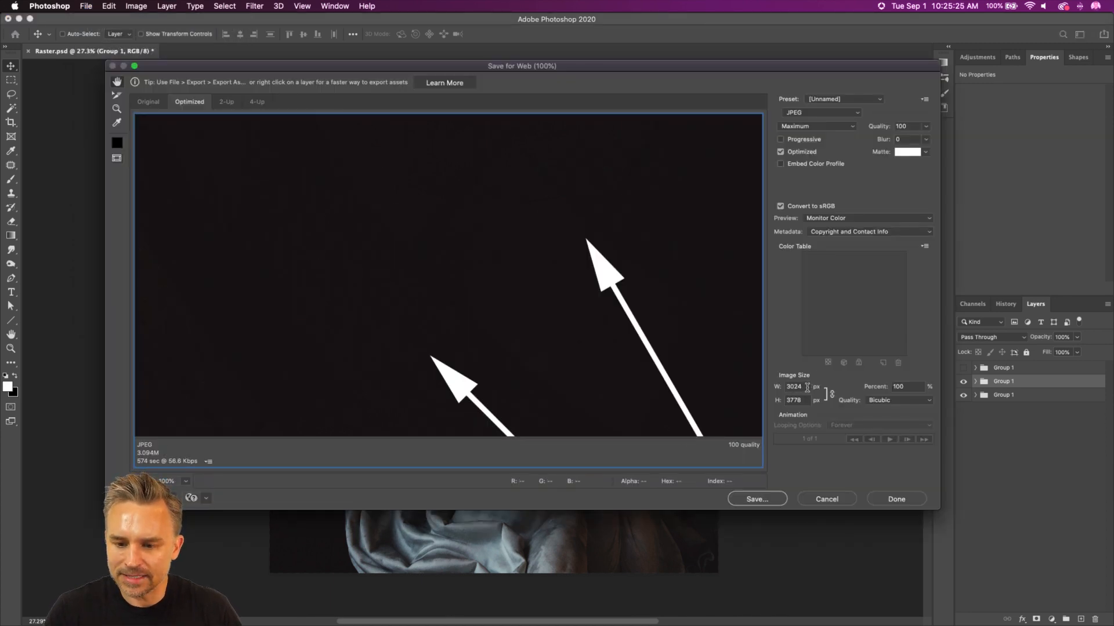
{"action": "left_click", "coordinate": [807, 387]}
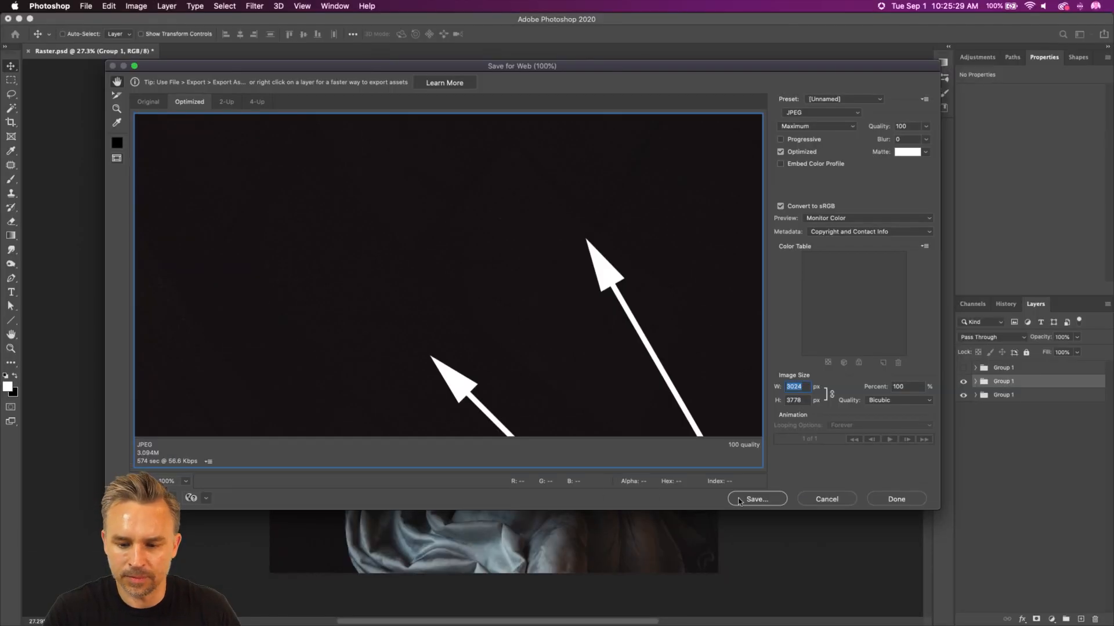
{"action": "left_click", "coordinate": [749, 502]}
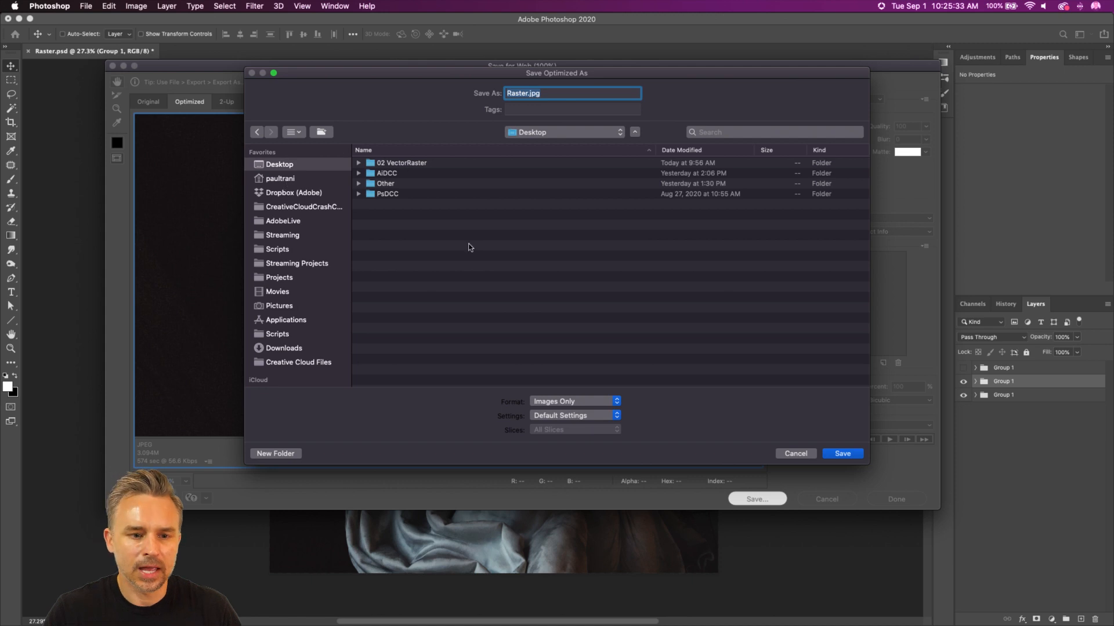
{"action": "left_click", "coordinate": [828, 455]}
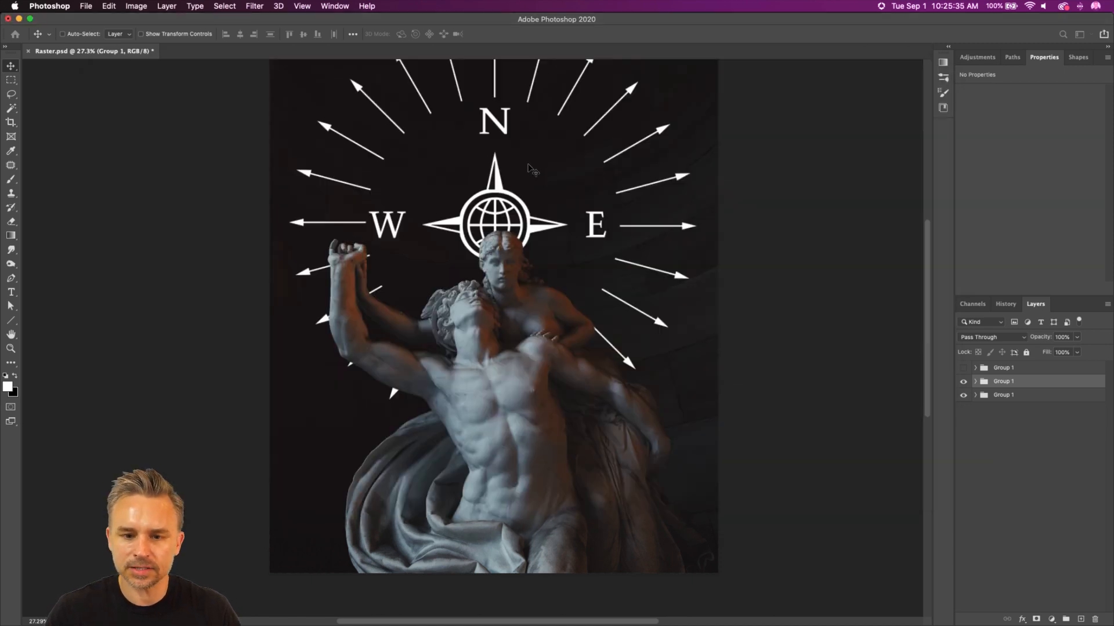
Step: Clear the open windows off the desktop, switch to Discord and go to the newest messages in the current-challenge channel
{"action": "left_click", "coordinate": [18, 19]}
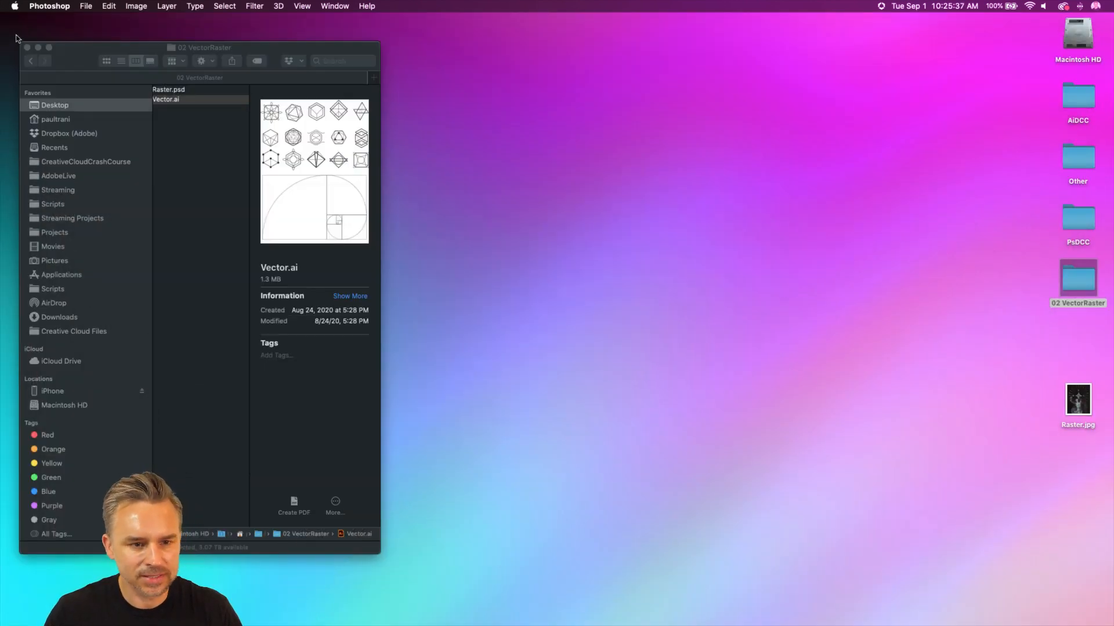
{"action": "left_click", "coordinate": [26, 47]}
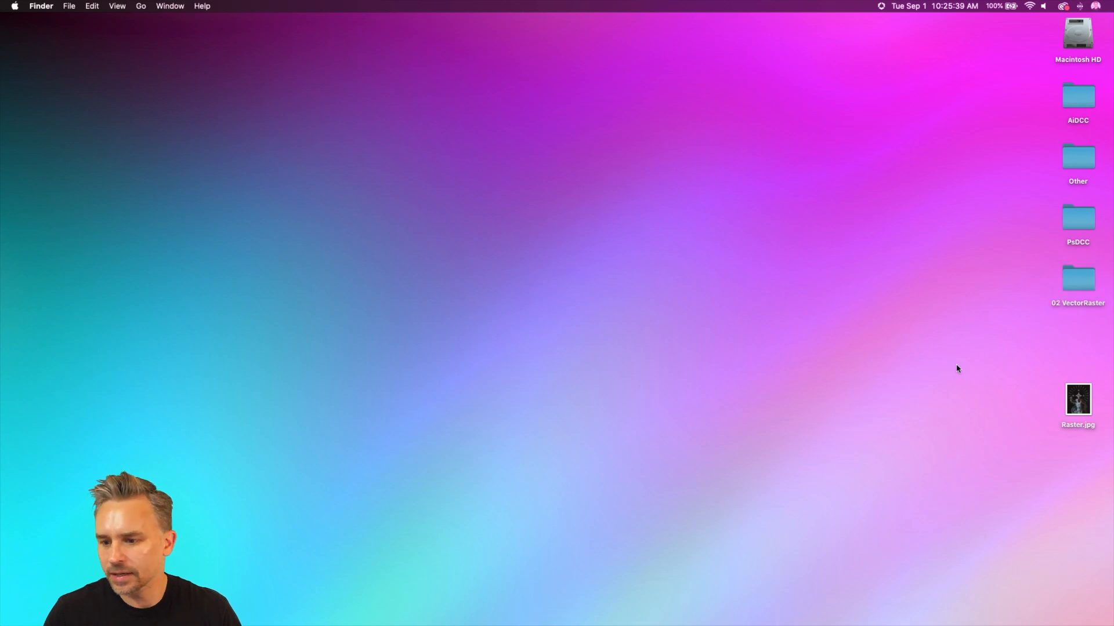
{"action": "mouse_move", "coordinate": [840, 620]}
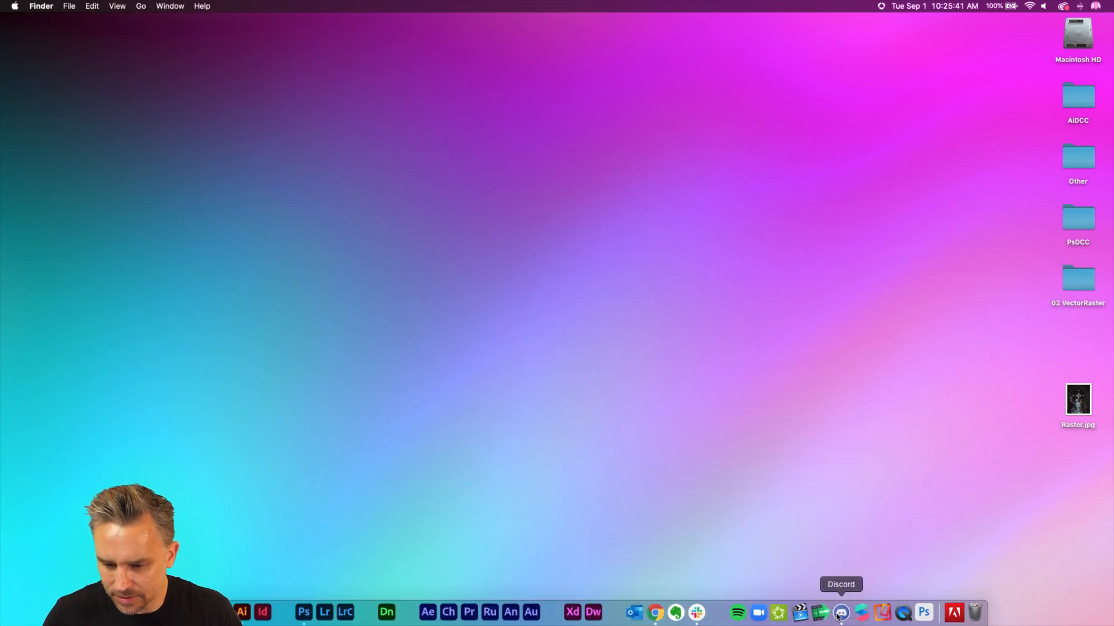
{"action": "left_click", "coordinate": [841, 613]}
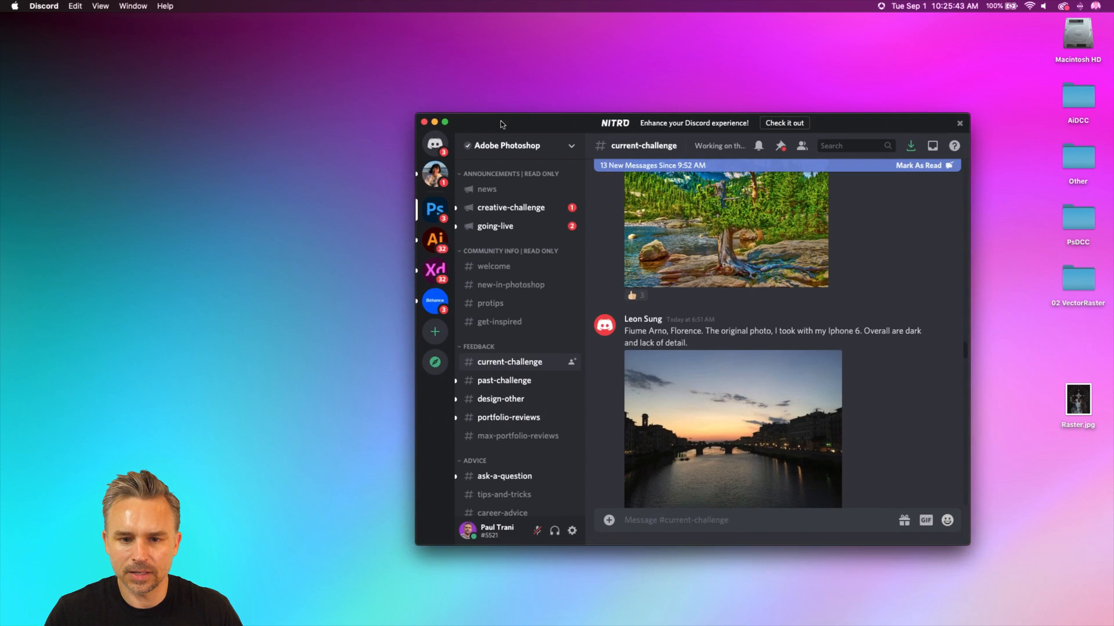
{"action": "left_click_drag", "start_coordinate": [501, 124], "coordinate": [565, 130]}
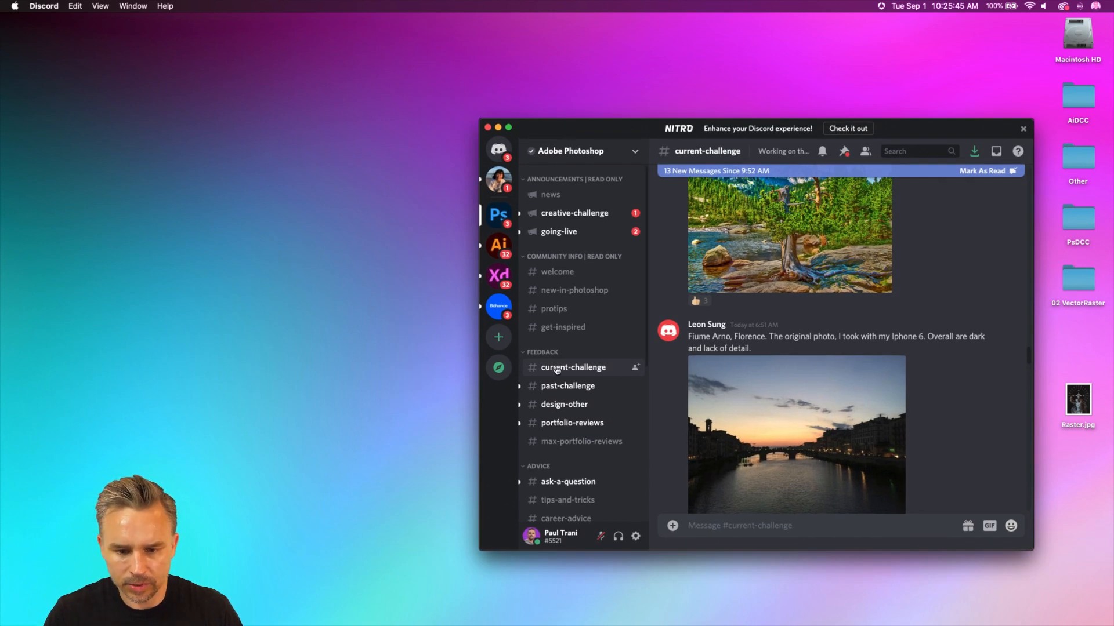
{"action": "scroll", "coordinate": [946, 415], "scroll_direction": "down", "scroll_amount": 15}
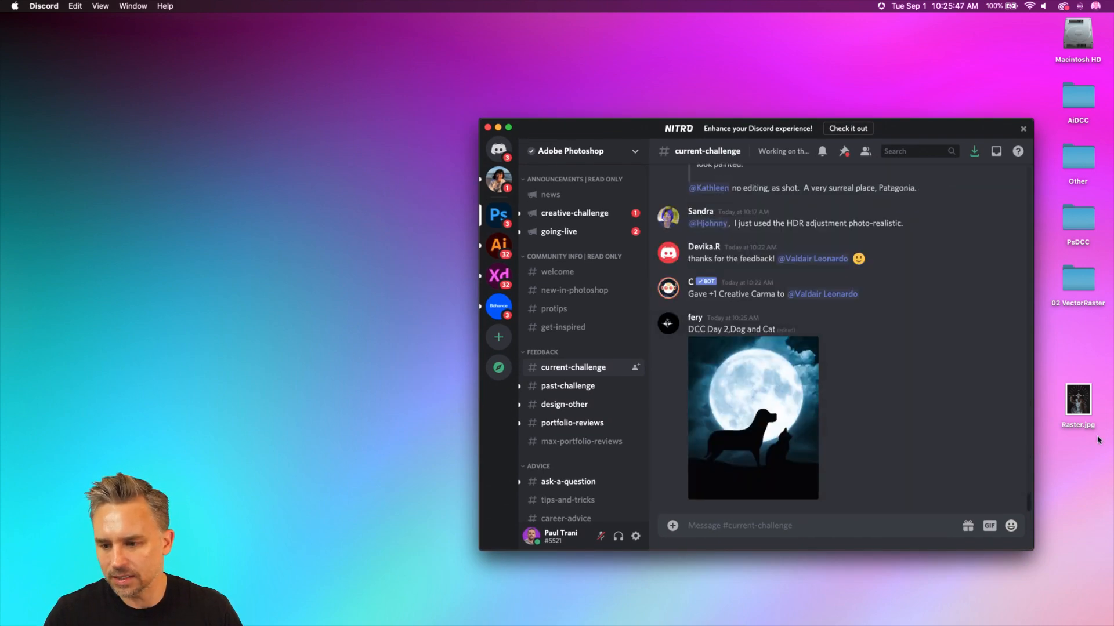
Step: Upload Raster.jpg to the current-challenge channel with the comment "Passport Book", and minimize the Discord window
{"action": "left_click_drag", "start_coordinate": [1071, 400], "coordinate": [828, 487]}
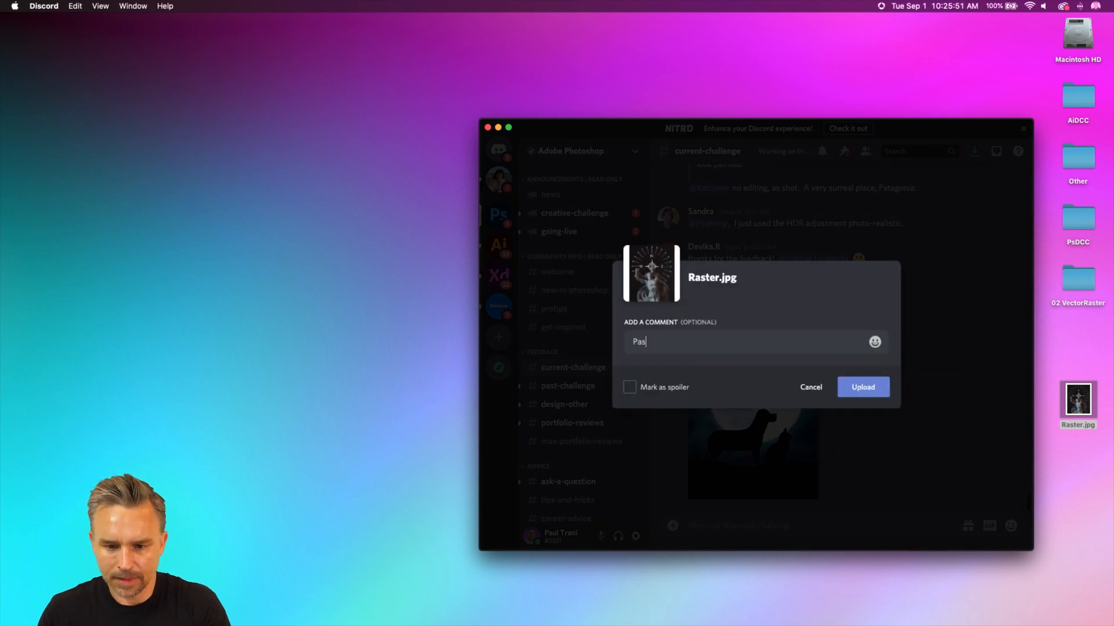
{"action": "type", "text": "Passport Bo"}
{"action": "key", "text": "Return"}
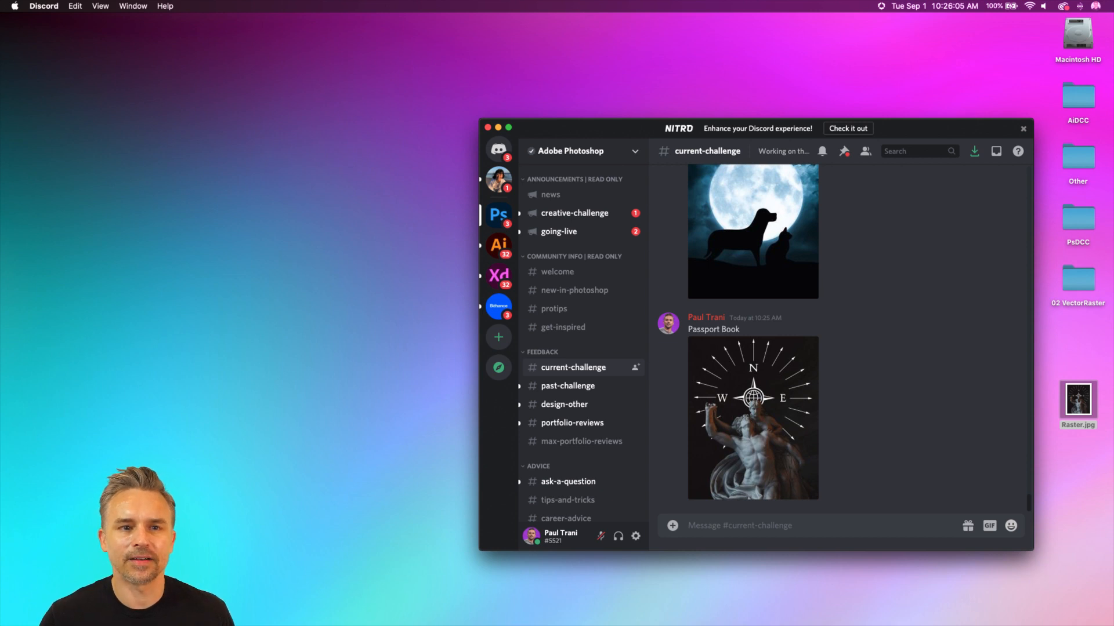
{"action": "left_click", "coordinate": [498, 127]}
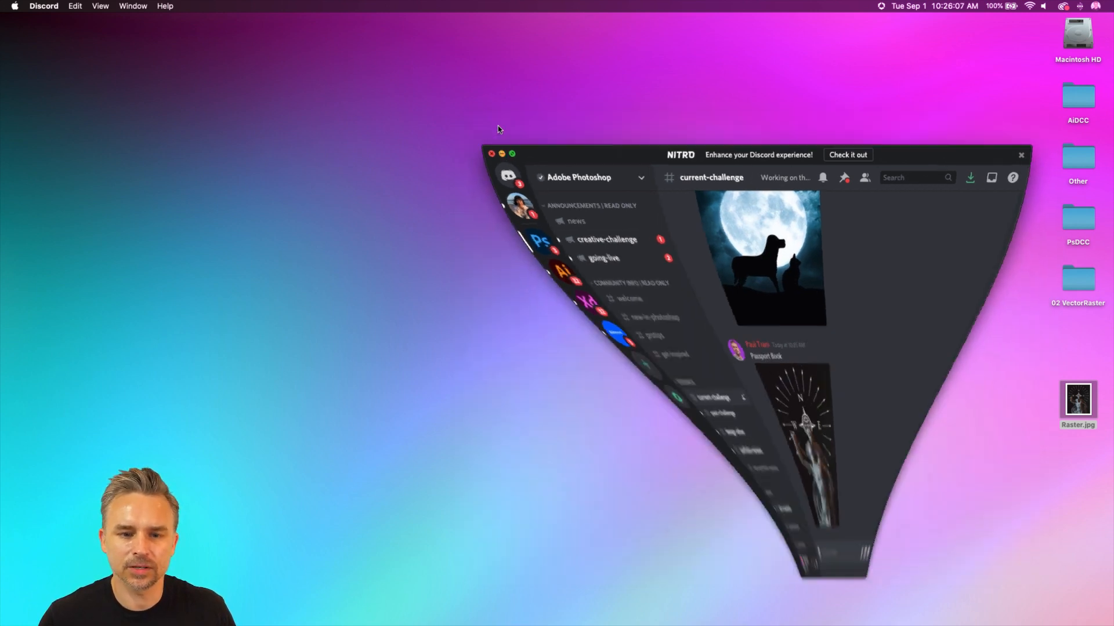
{"action": "left_click", "coordinate": [504, 271]}
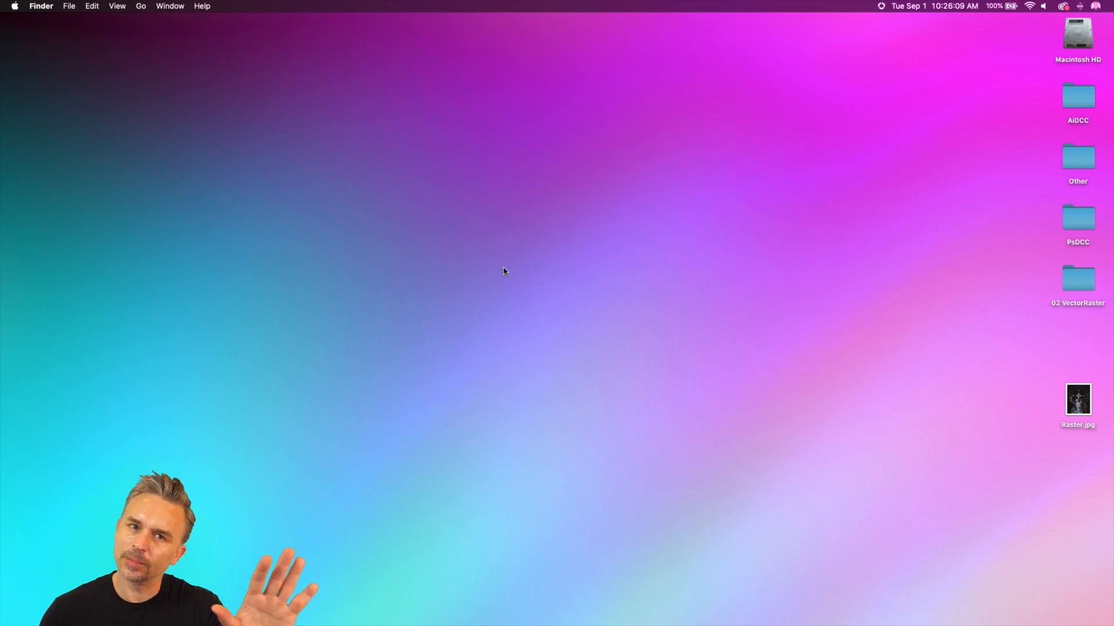